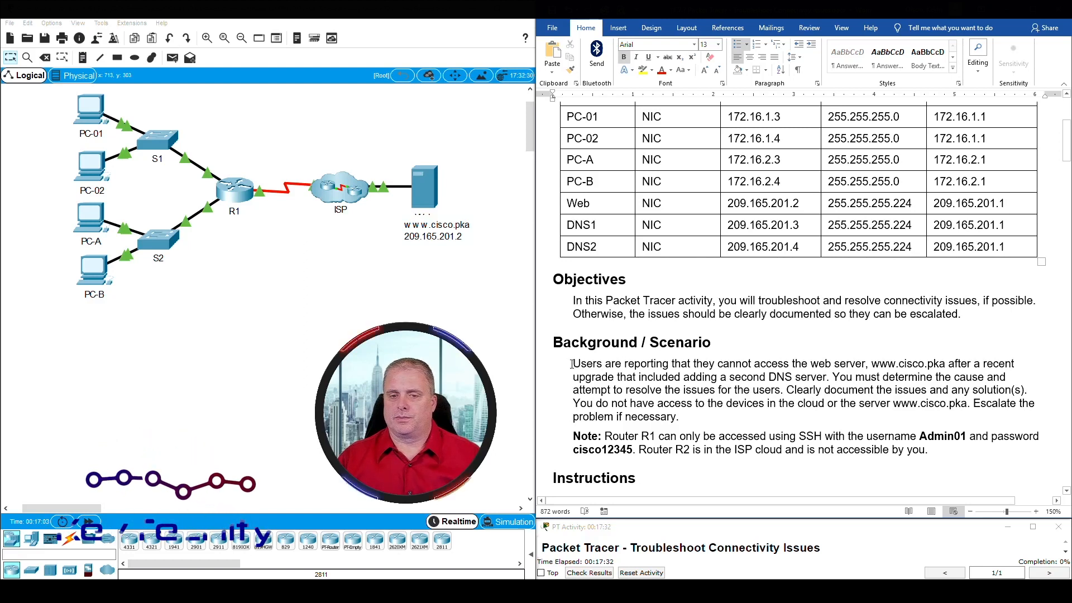
Highlight the web server problem statement in the Background / Scenario and the note on accessing R1 through SSH
drag(574, 363, 897, 358)
drag(574, 363, 823, 376)
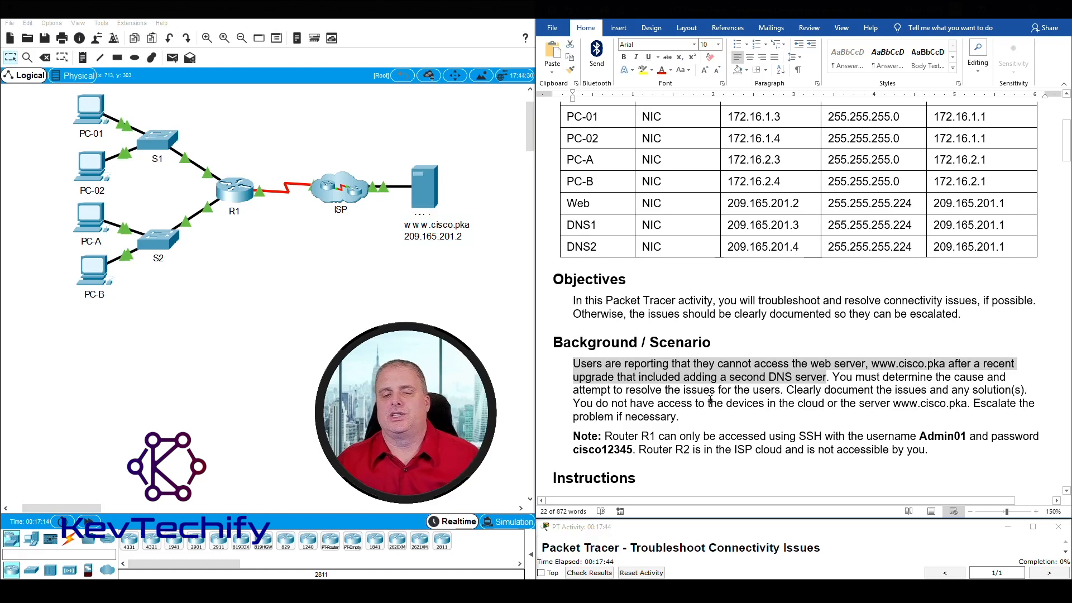
scroll(710, 400, down, 5)
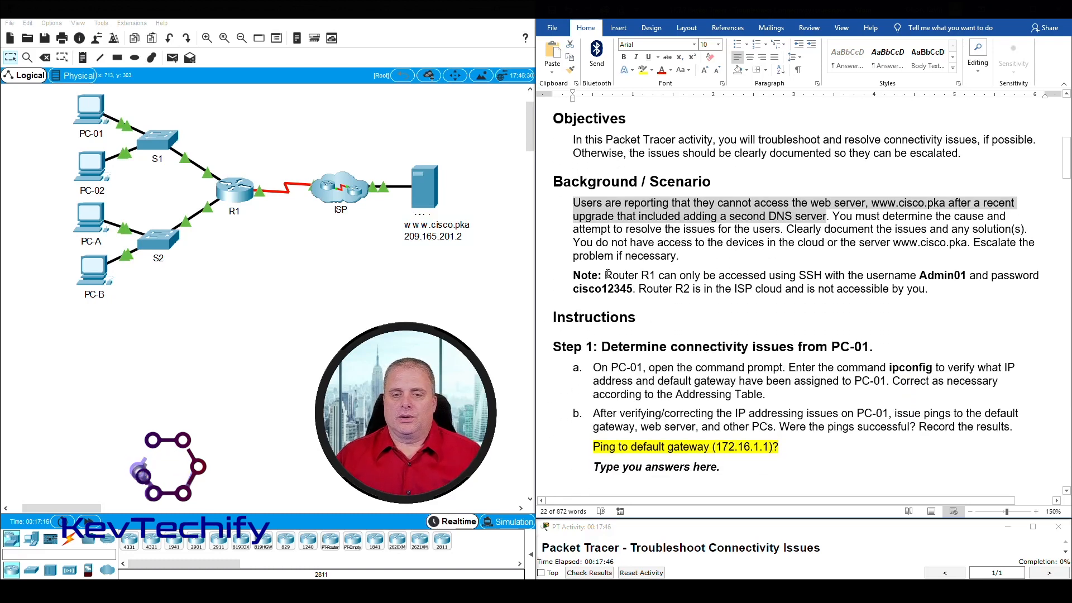
drag(605, 275, 633, 289)
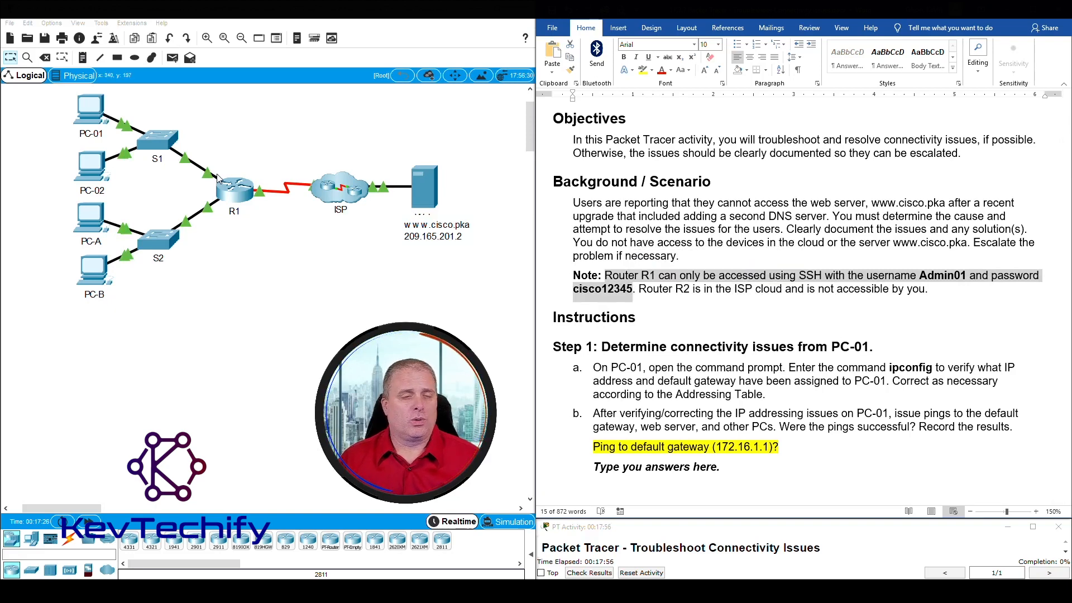
Try to open the command line interface of router R1 directly
click(239, 195)
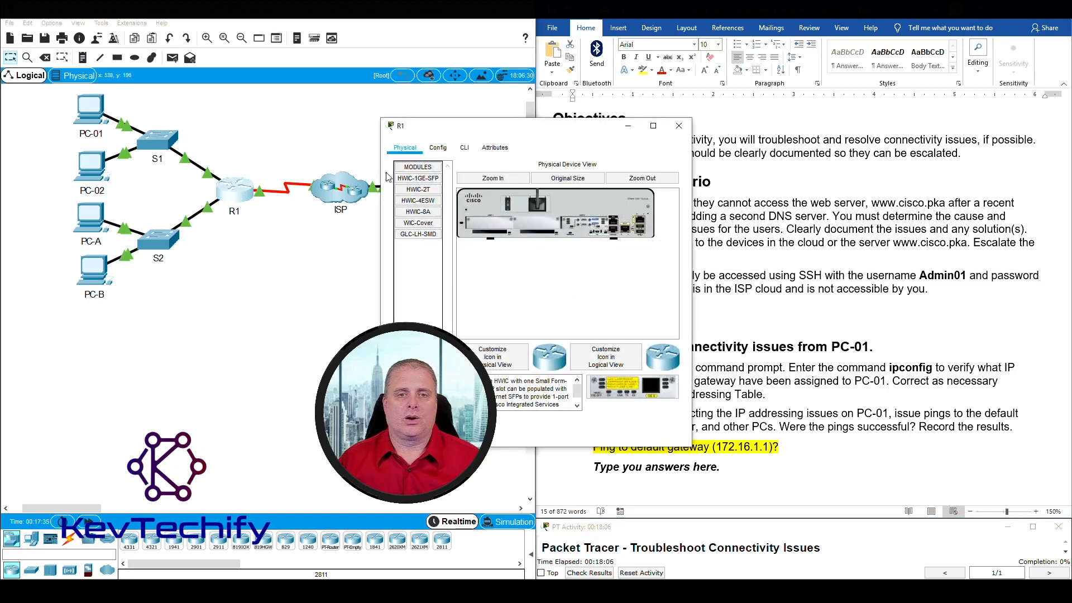
click(462, 149)
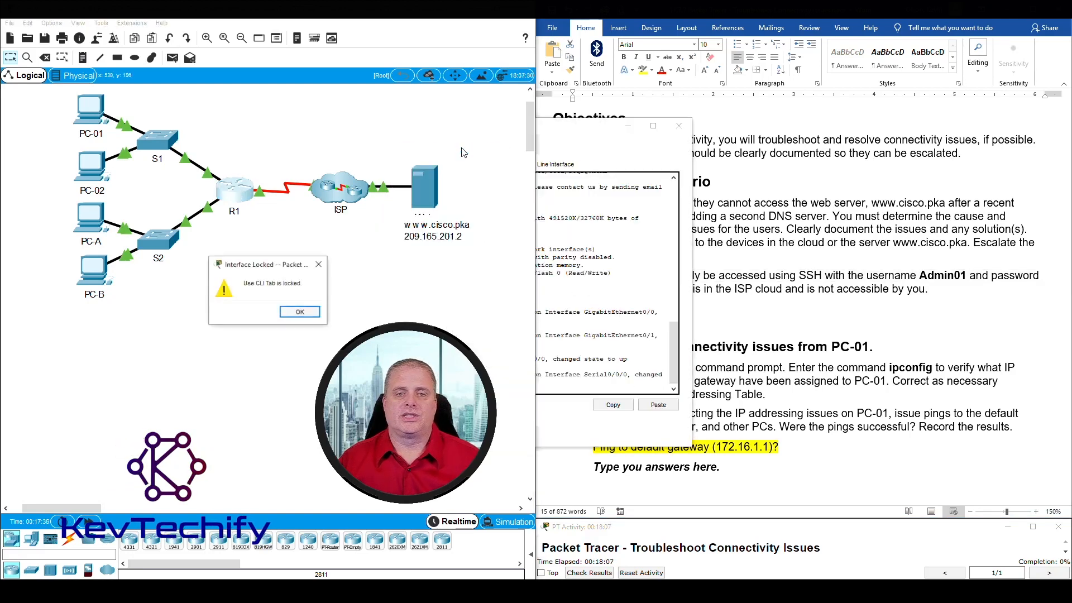
click(299, 312)
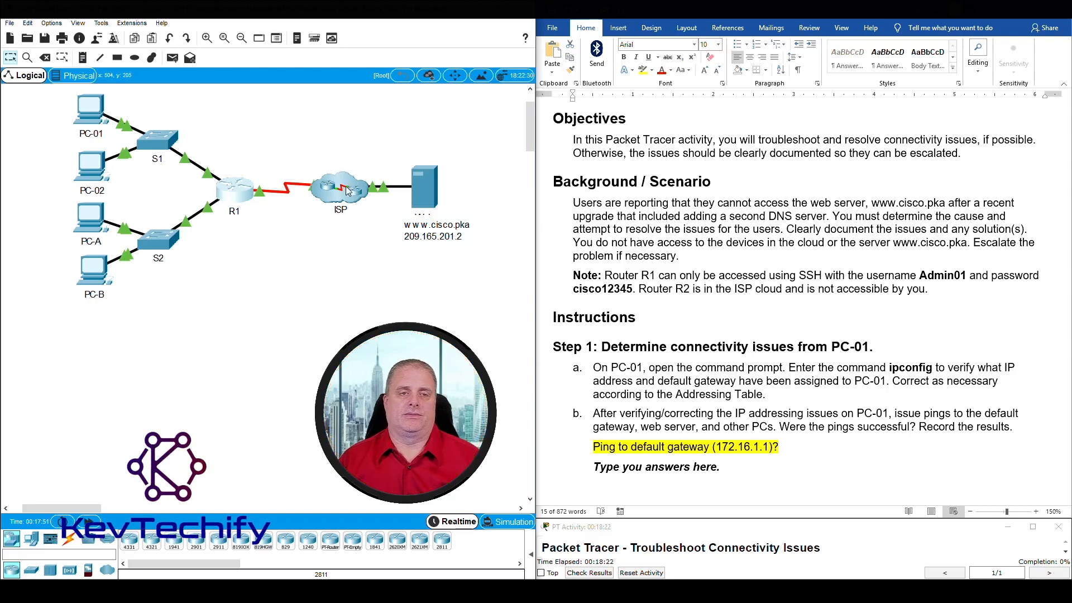
Open the PC-01 device window for Step 1, move it clear of the instructions and widen it
scroll(682, 320, down, 6)
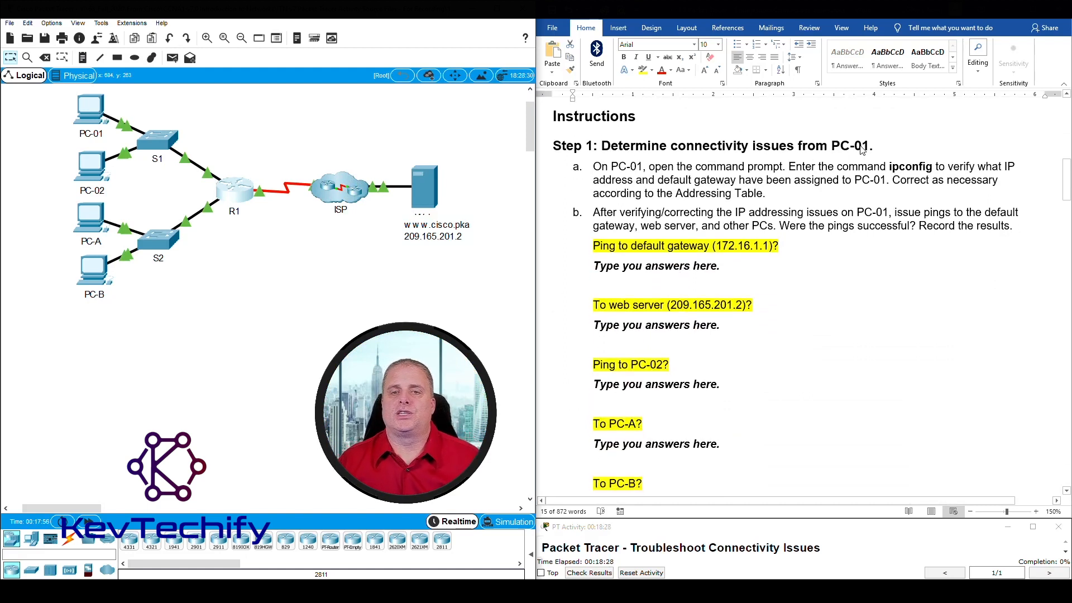
click(93, 112)
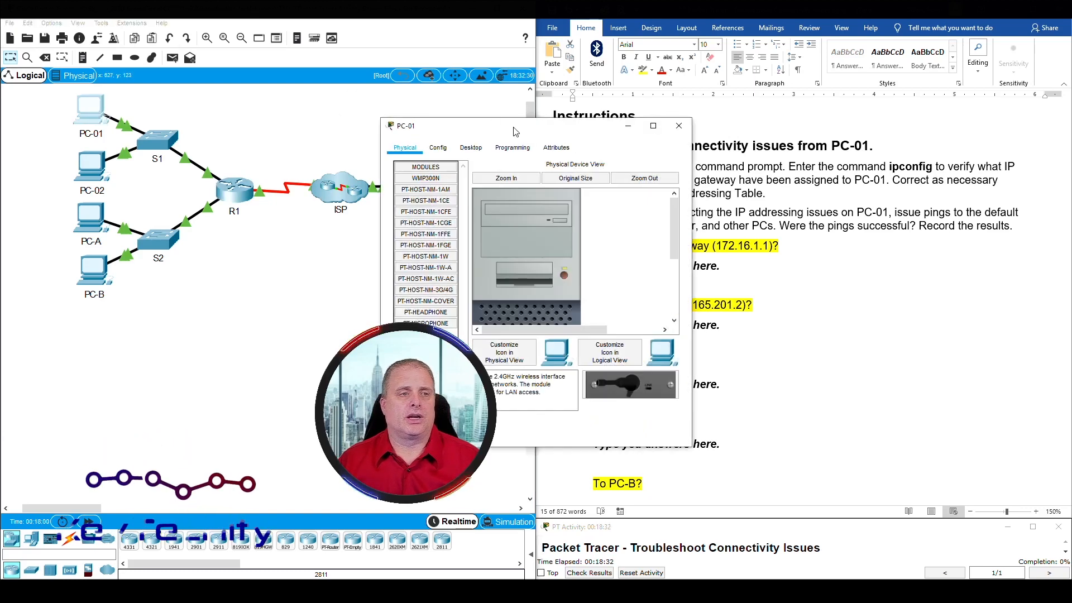
drag(310, 75, 188, 40)
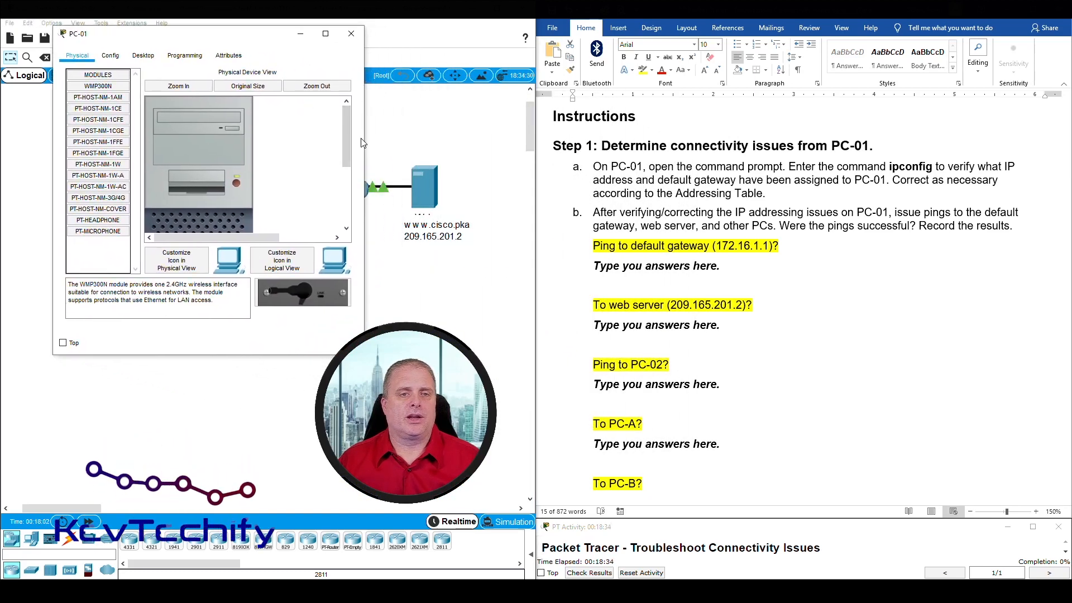
drag(364, 138, 485, 138)
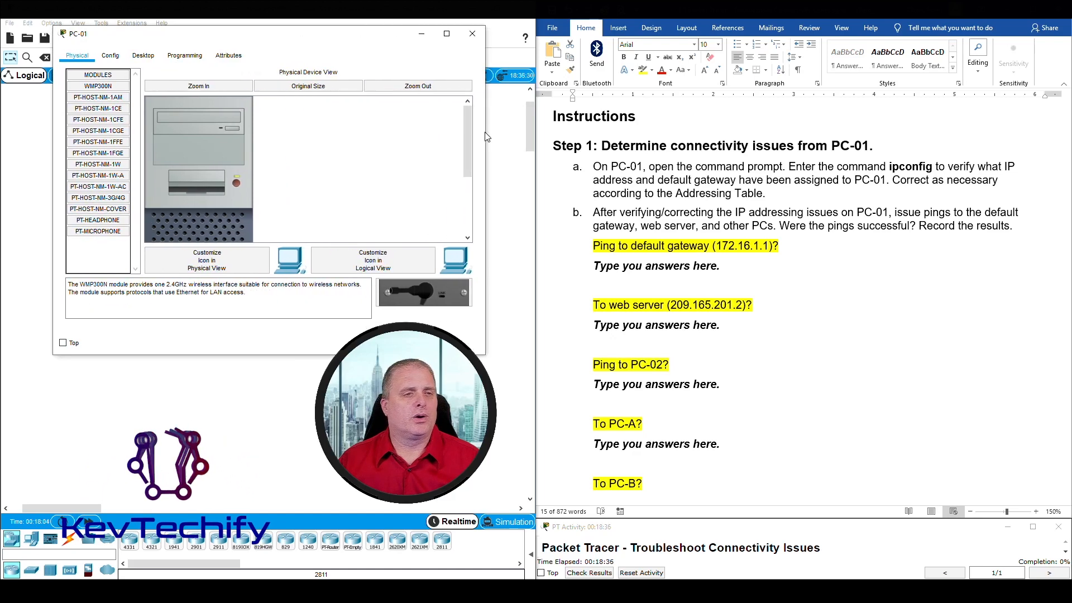
Open the Command Prompt on PC-01 and run ipconfig
click(142, 57)
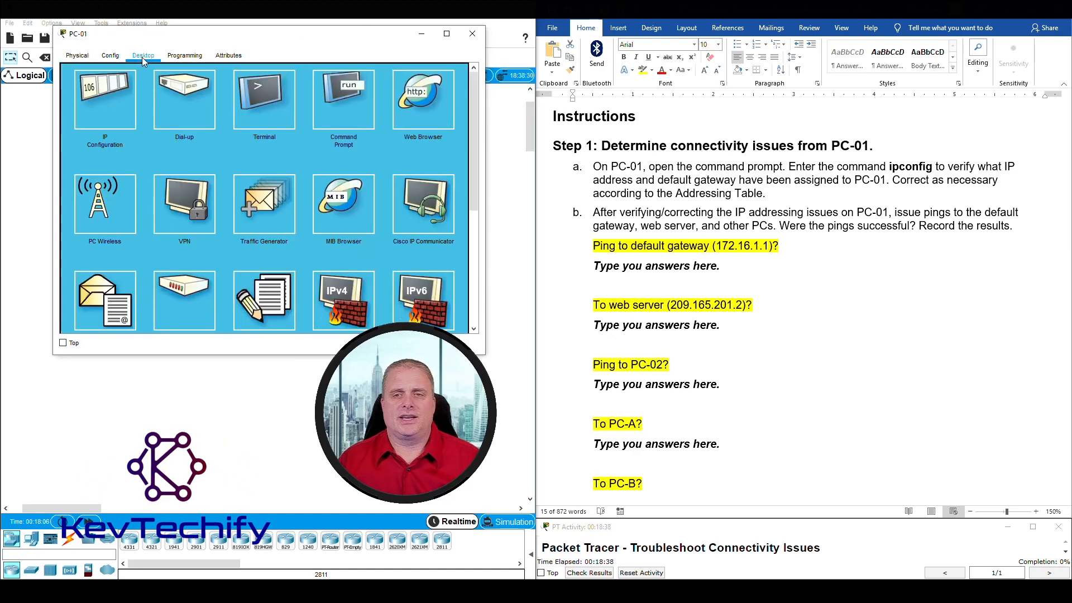
click(346, 106)
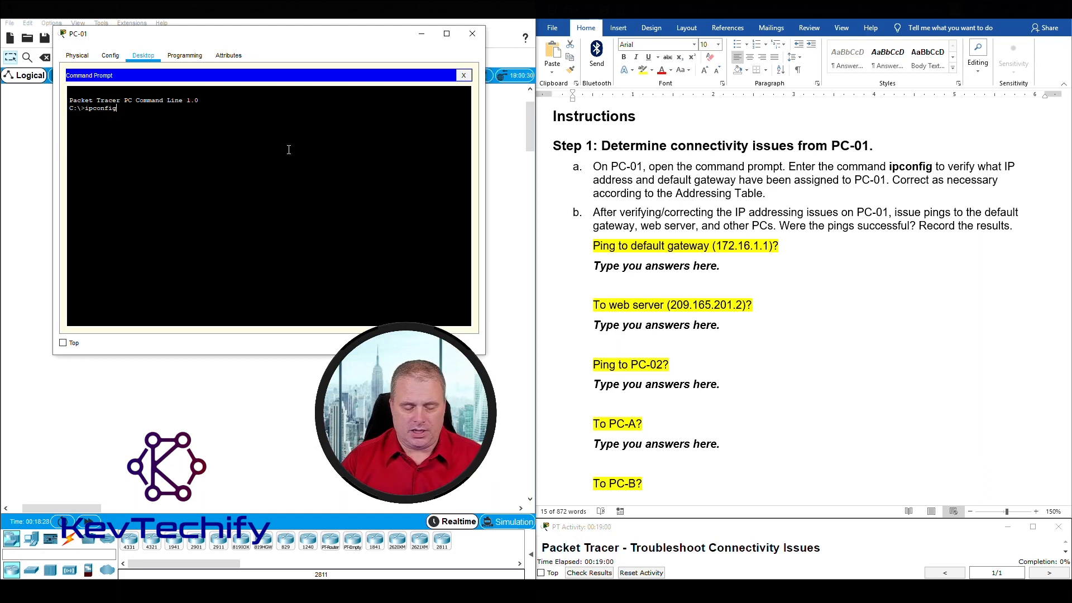
key(Return)
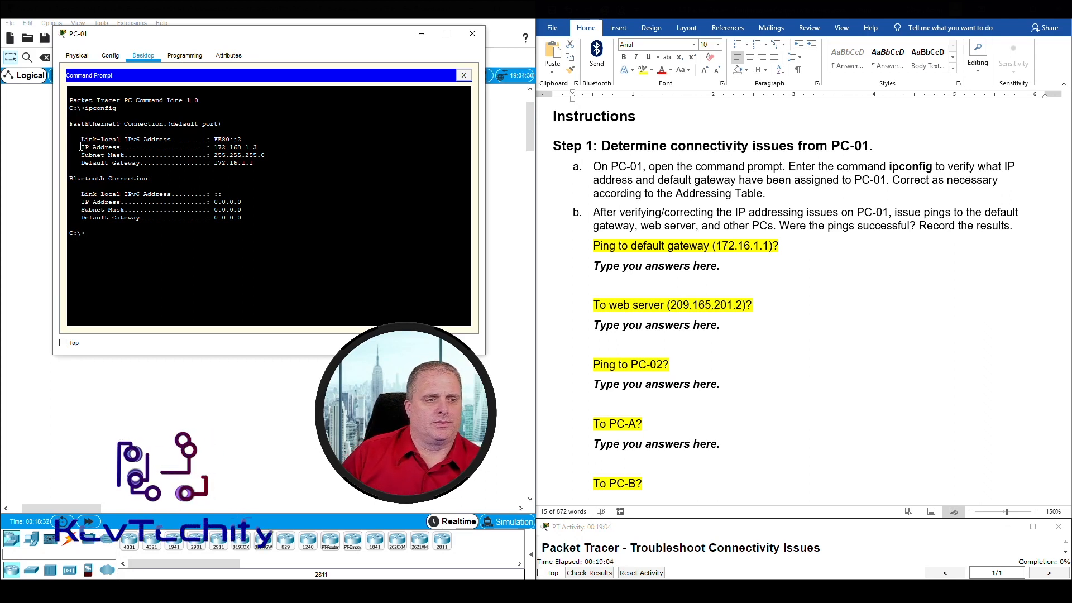
Compare the IP address, subnet mask and default gateway in the ipconfig output with PC-01's row in the Addressing Table
drag(80, 146, 270, 165)
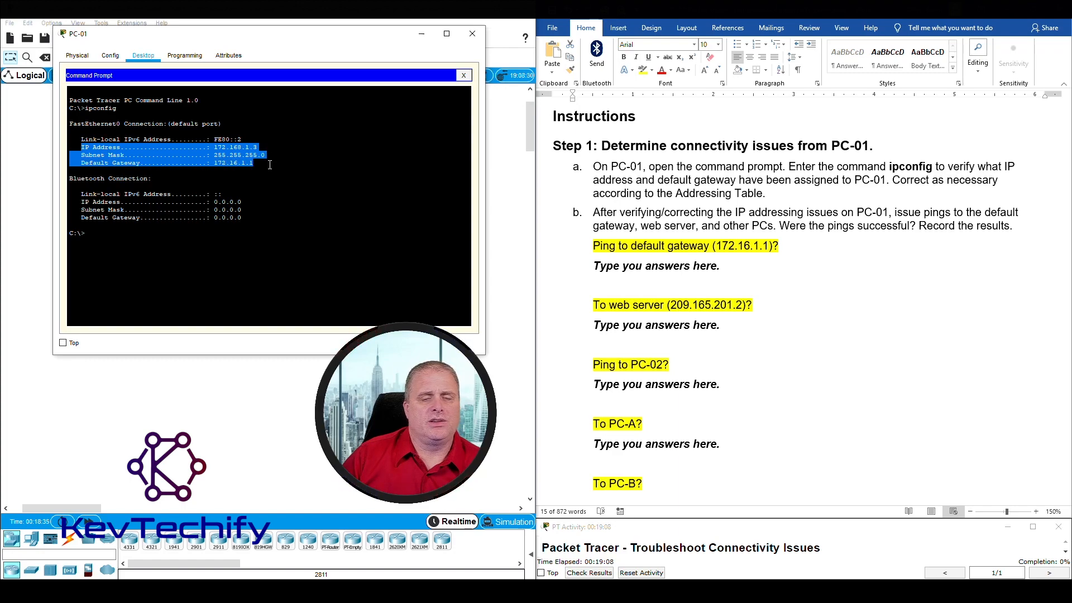
scroll(869, 307, up, 5)
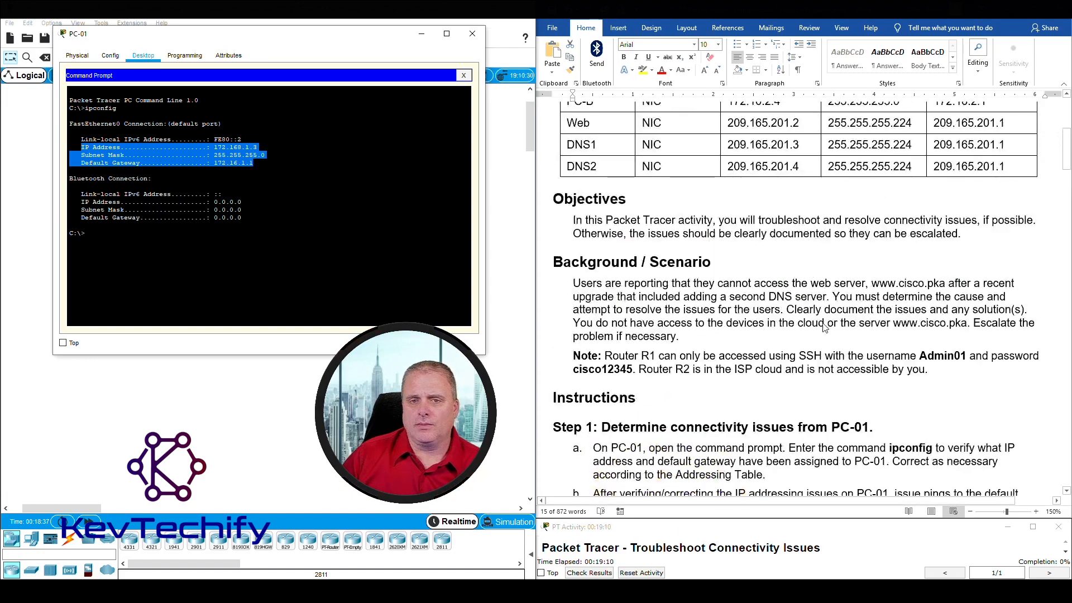
scroll(825, 328, up, 4)
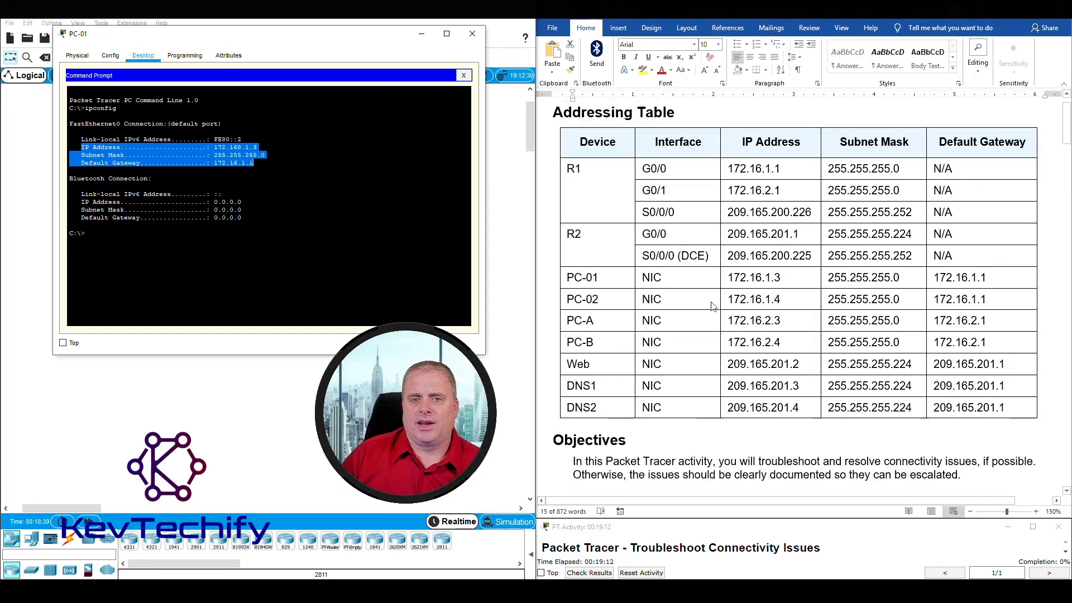
click(565, 280)
drag(589, 277, 961, 279)
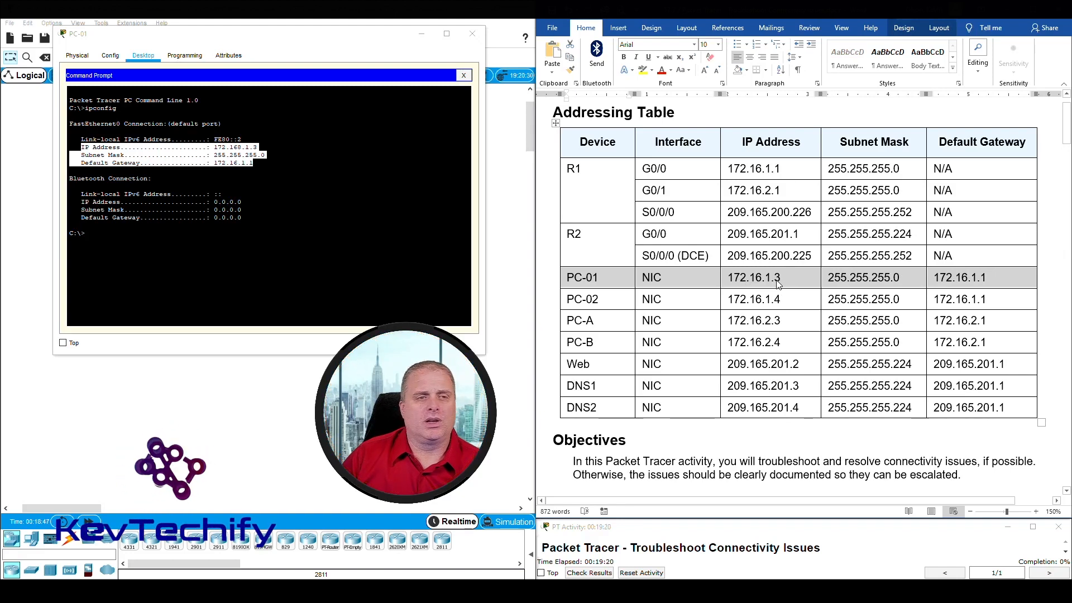
click(238, 147)
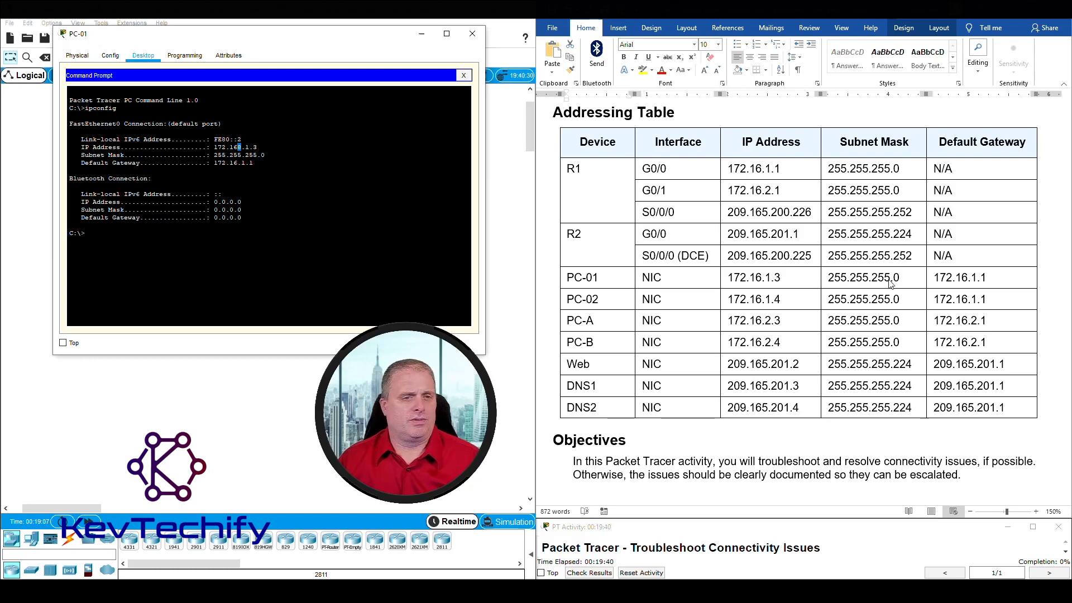
drag(244, 152, 269, 151)
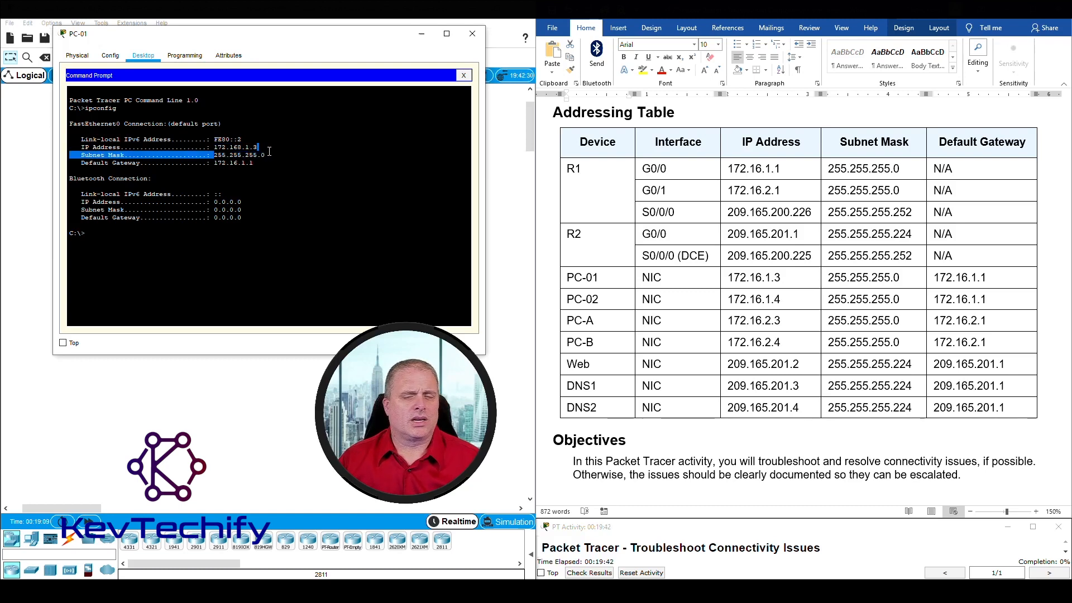
click(955, 277)
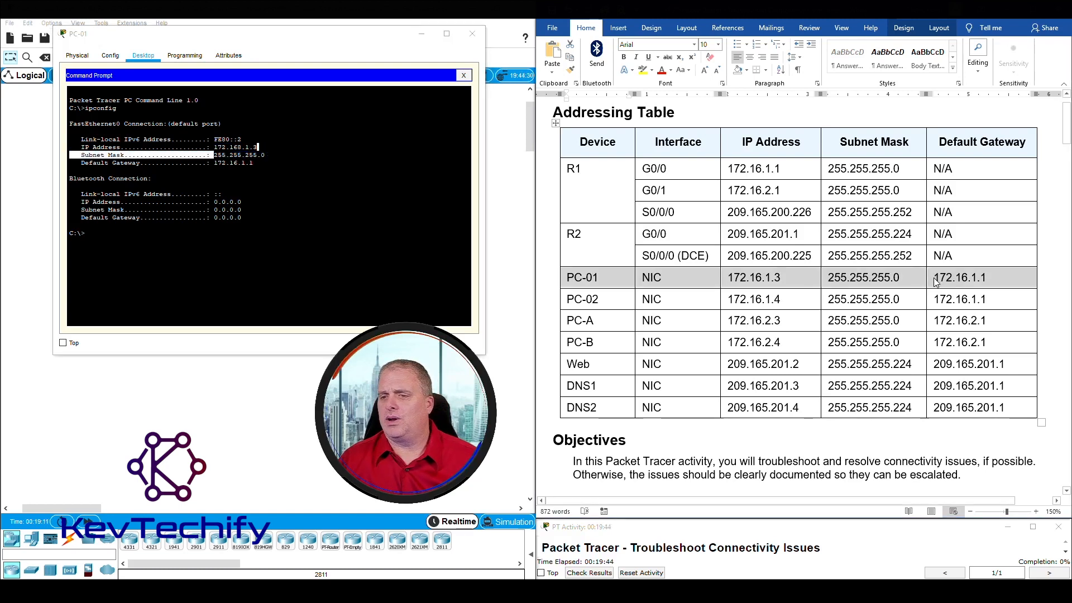
click(214, 164)
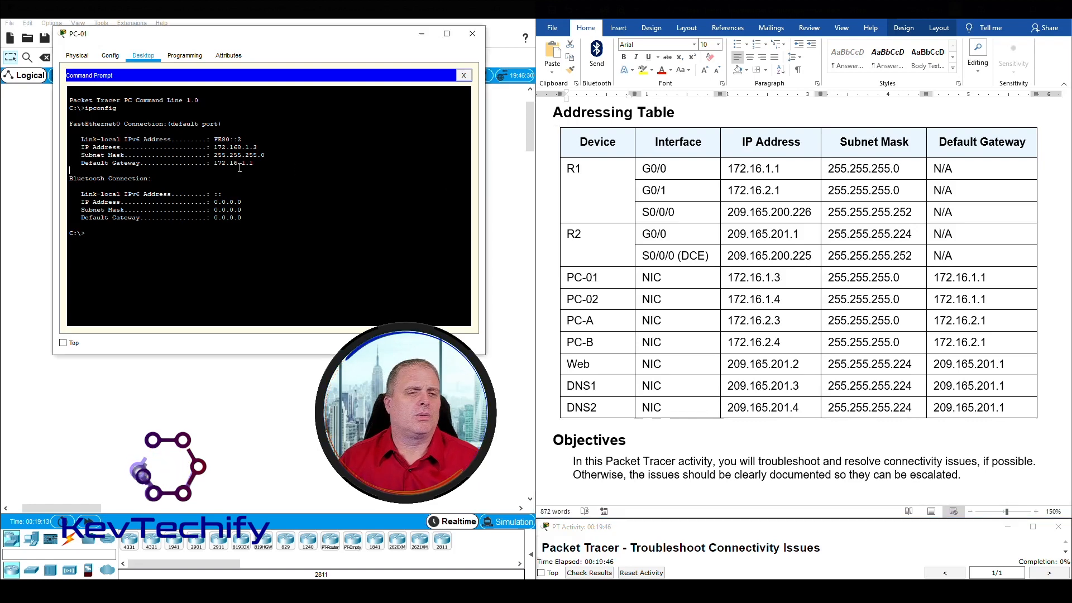
drag(215, 164, 249, 163)
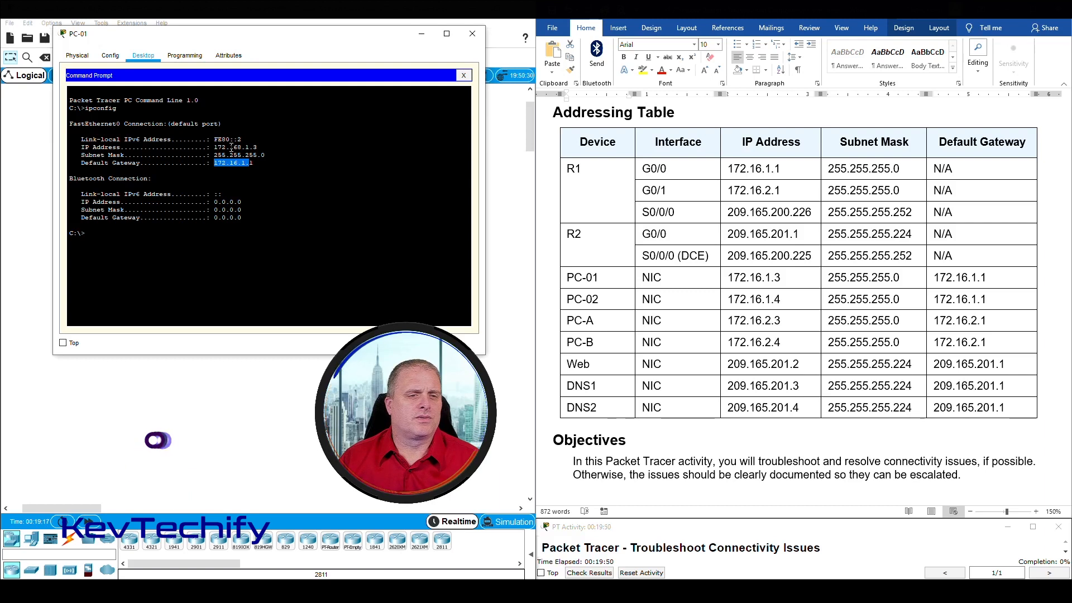
drag(229, 147, 242, 147)
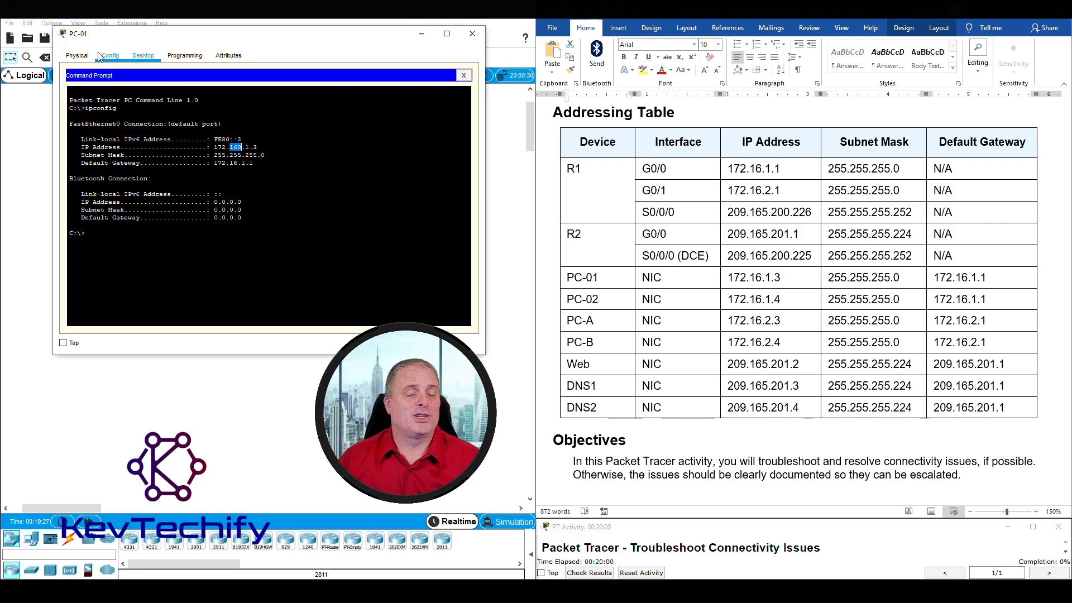
Set PC-01's static IP address to 172.16.1.3 in its IP Configuration, matching the Addressing Table
click(465, 76)
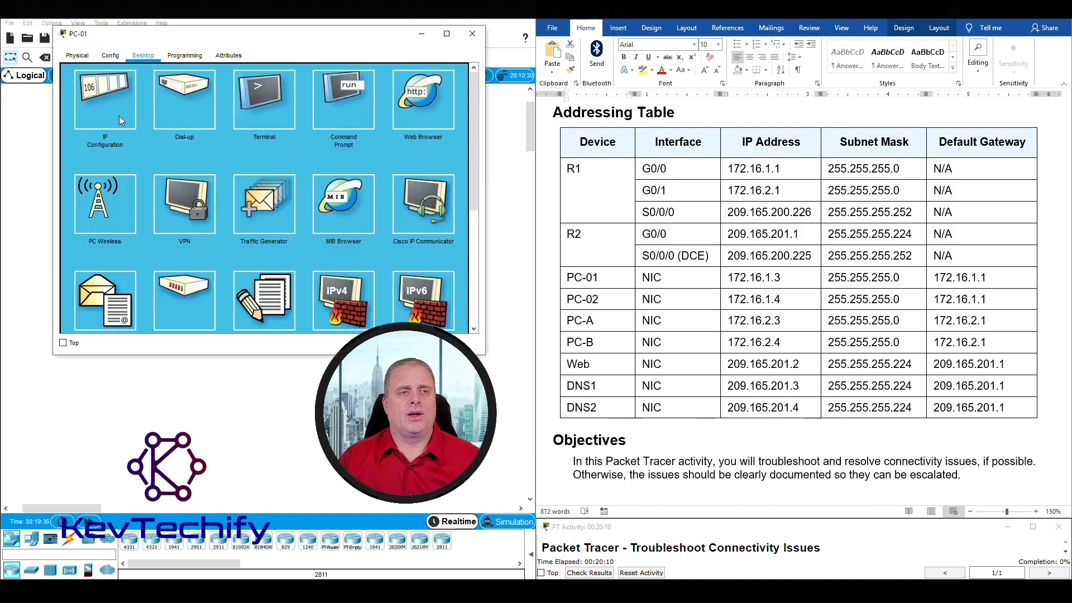
click(102, 93)
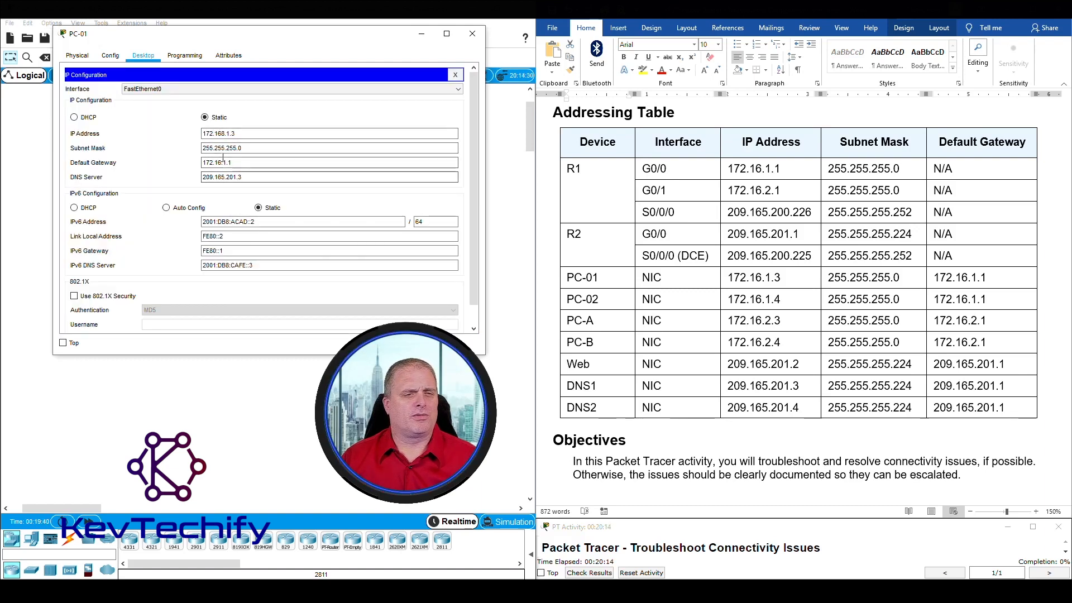
click(207, 176)
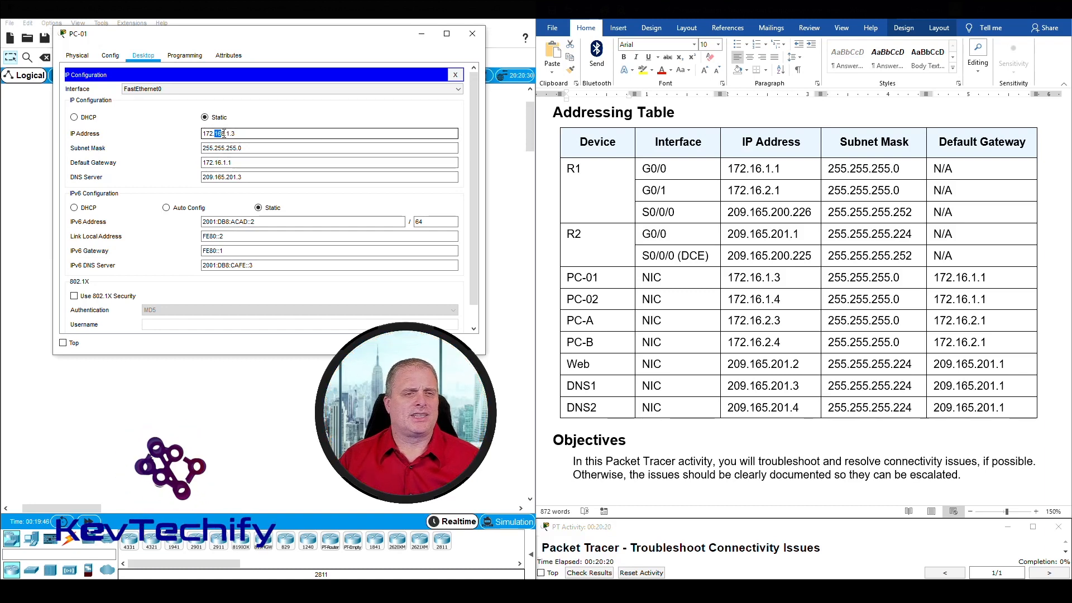
drag(215, 134, 224, 134)
click(220, 134)
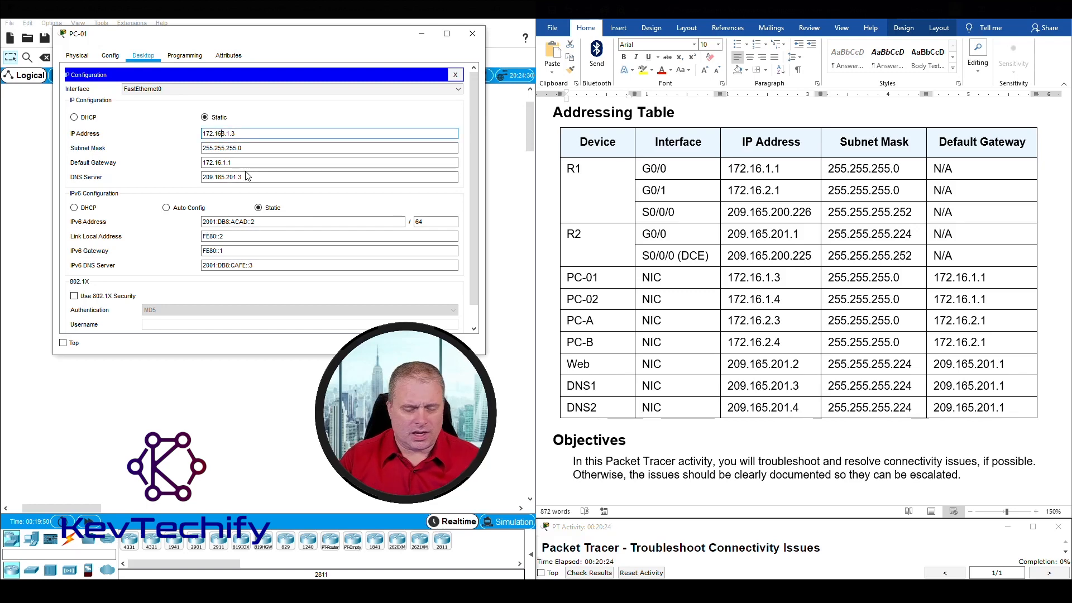
click(257, 147)
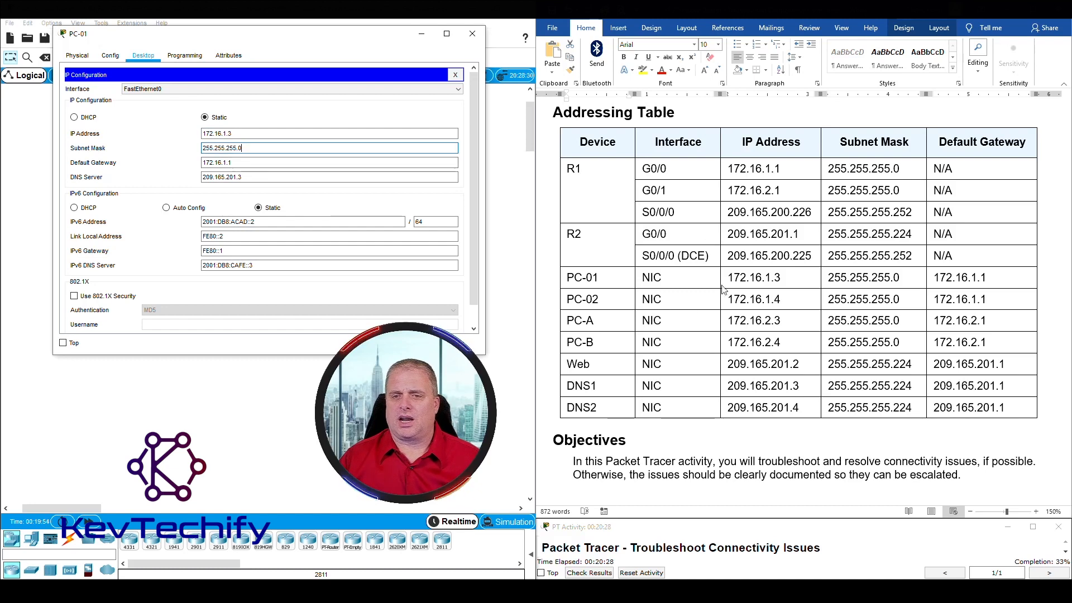
click(743, 284)
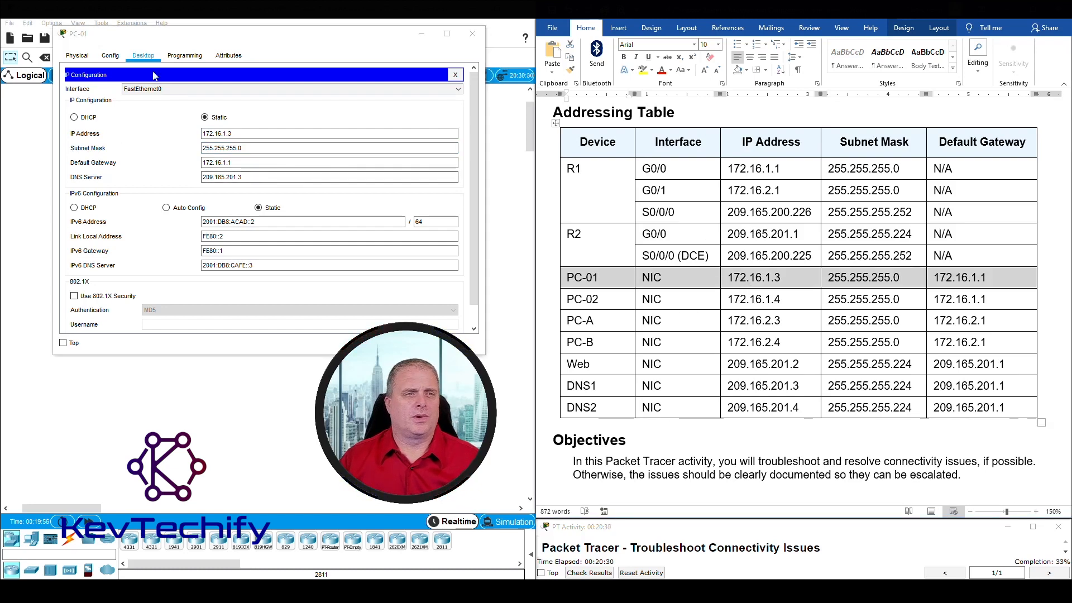
Close PC-01's IP Configuration and run ipconfig again in its Command Prompt
click(455, 74)
click(326, 96)
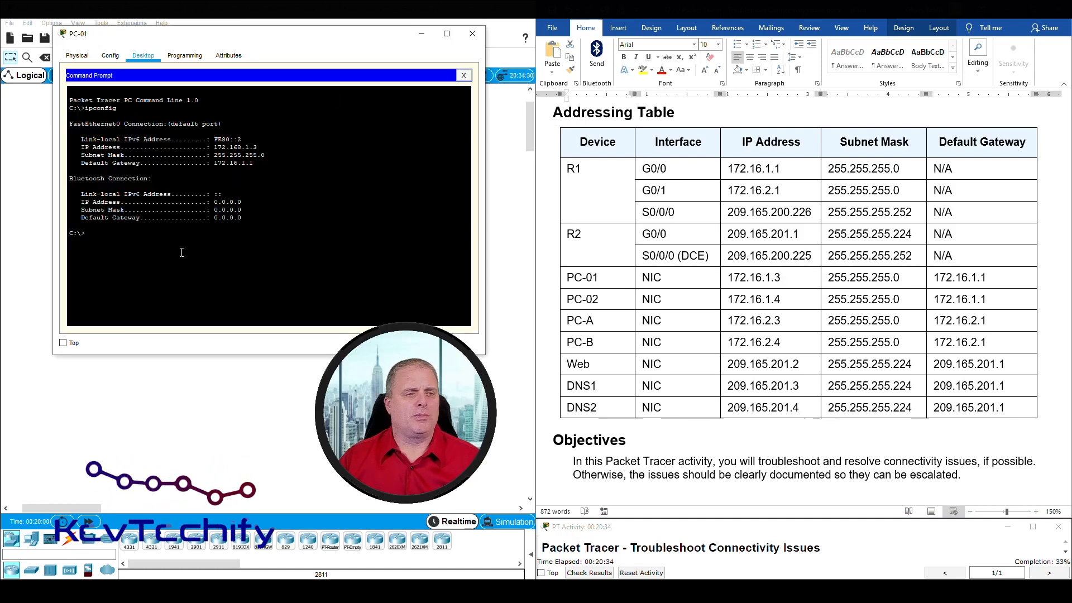
text(ipconfi)
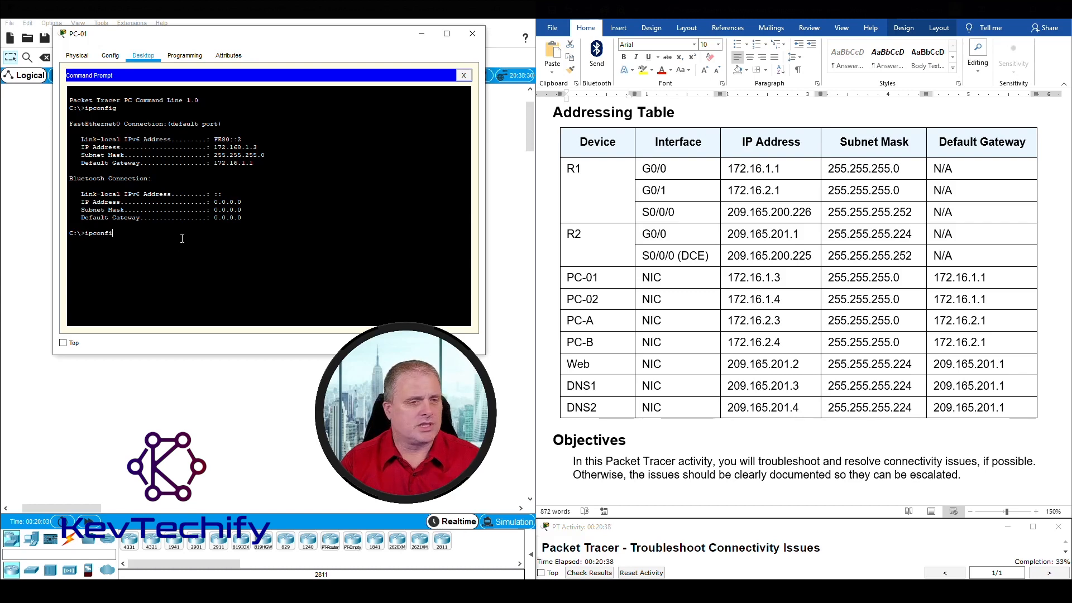
text(g)
key(Return)
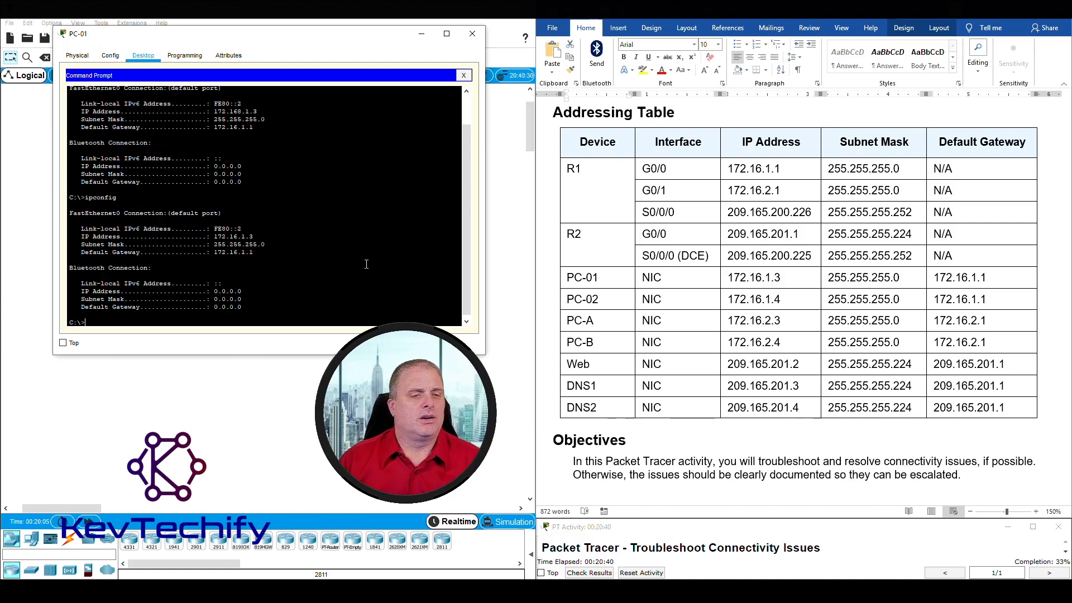
Check the corrected IP address against PC-01's row in the Addressing Table and return to the Step 1 ping questions
drag(229, 235, 254, 235)
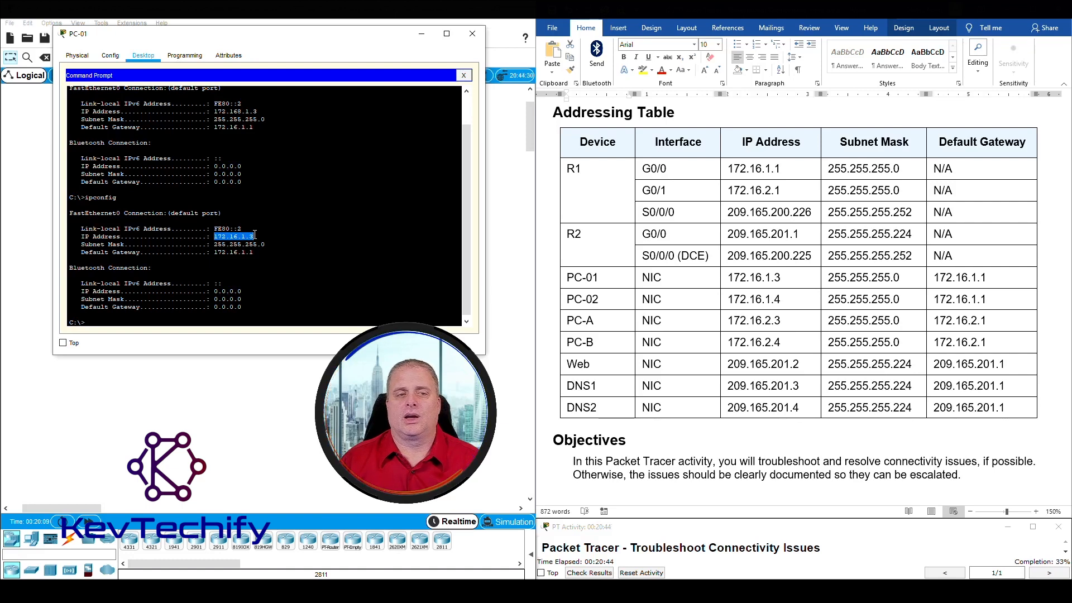
click(769, 231)
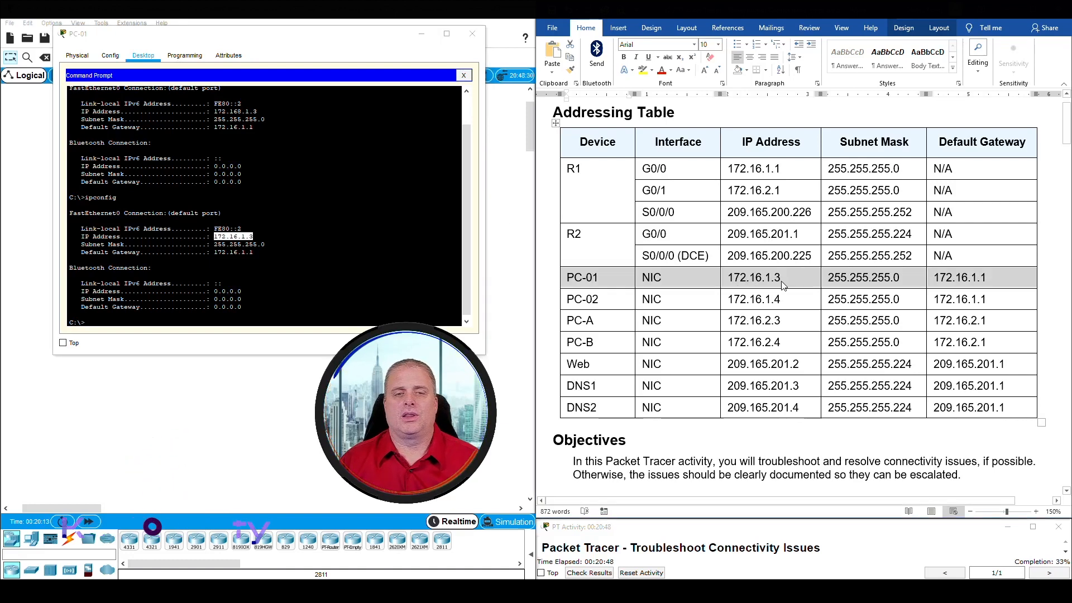
scroll(707, 424, down, 4)
scroll(707, 424, down, 3)
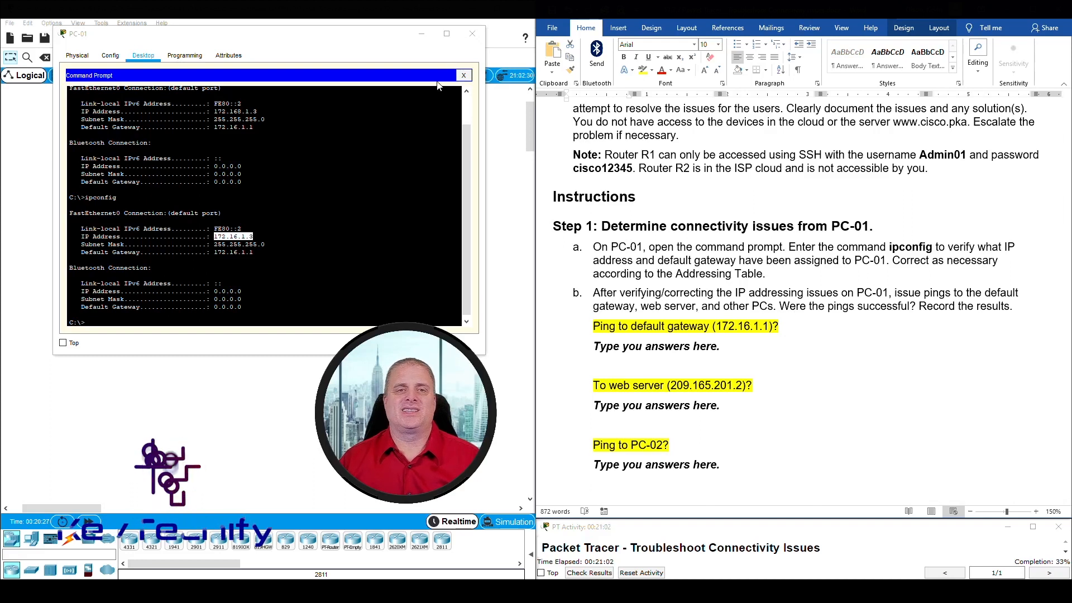
Read the default gateway question in Step 1b and ping 172.16.1.1 from PC-01's Command Prompt
click(318, 319)
scroll(649, 276, down, 2)
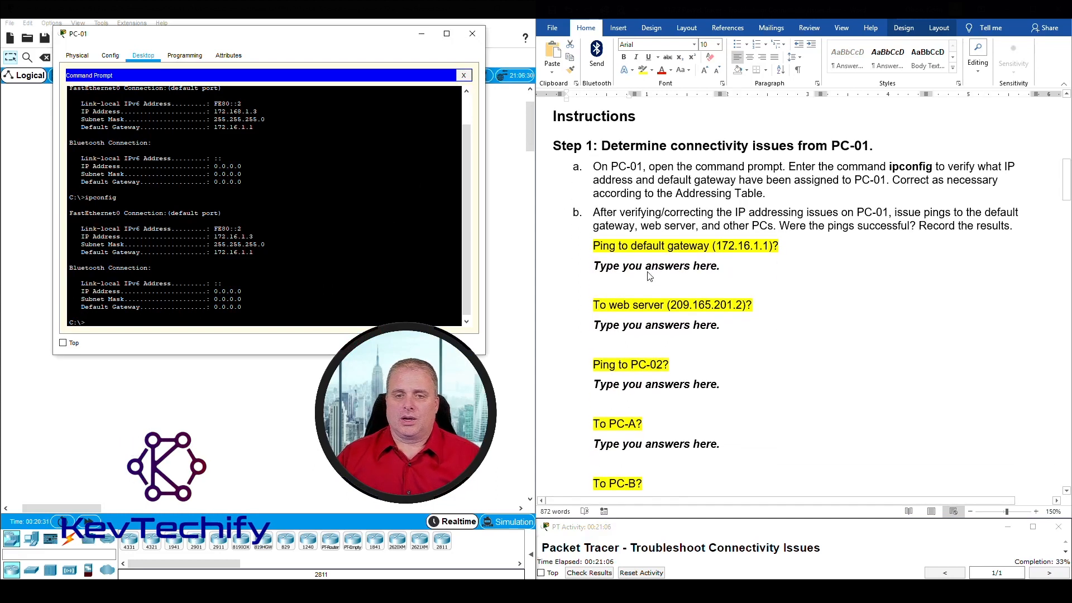
click(596, 247)
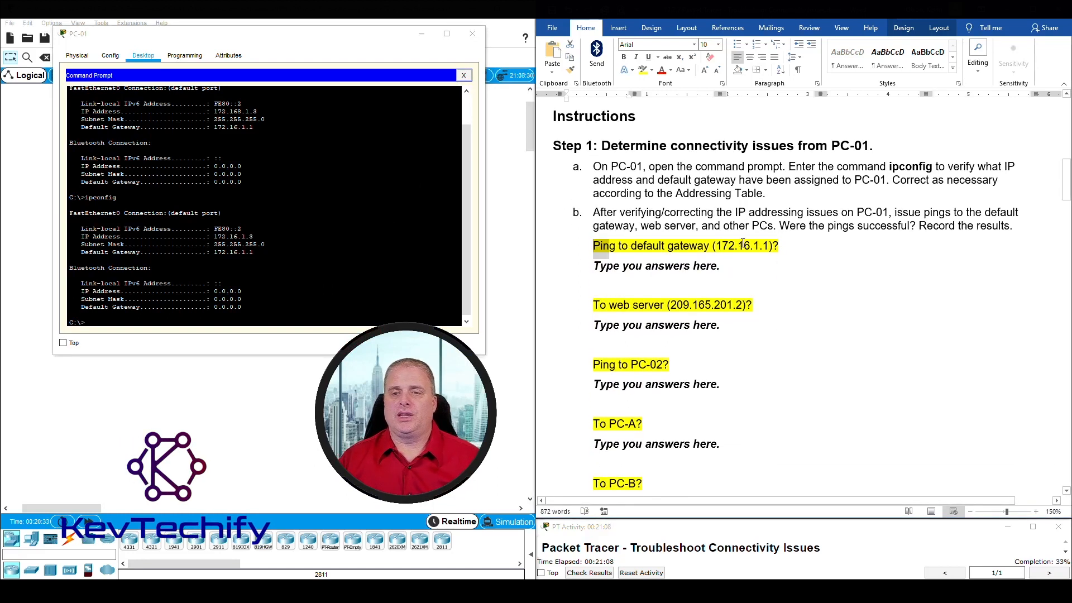
drag(684, 243, 788, 241)
click(770, 245)
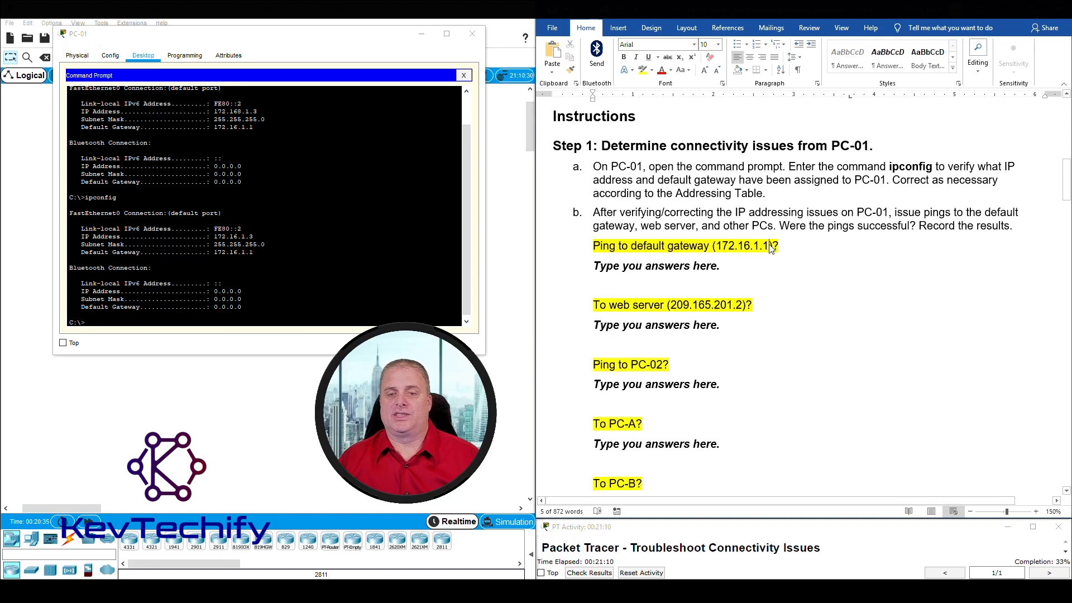
click(135, 321)
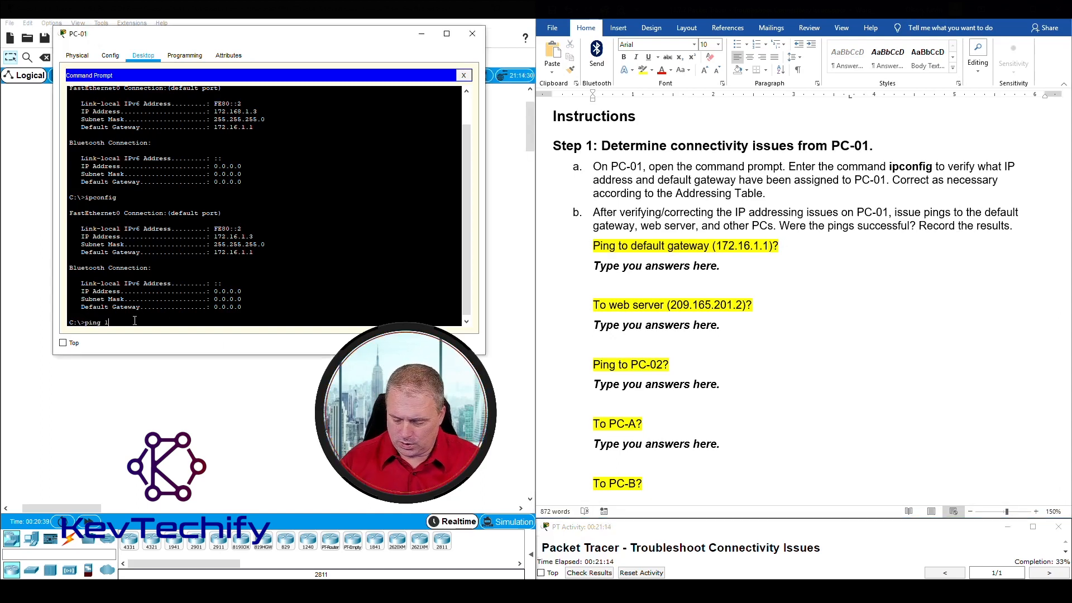
text(ping 172.16.1.1)
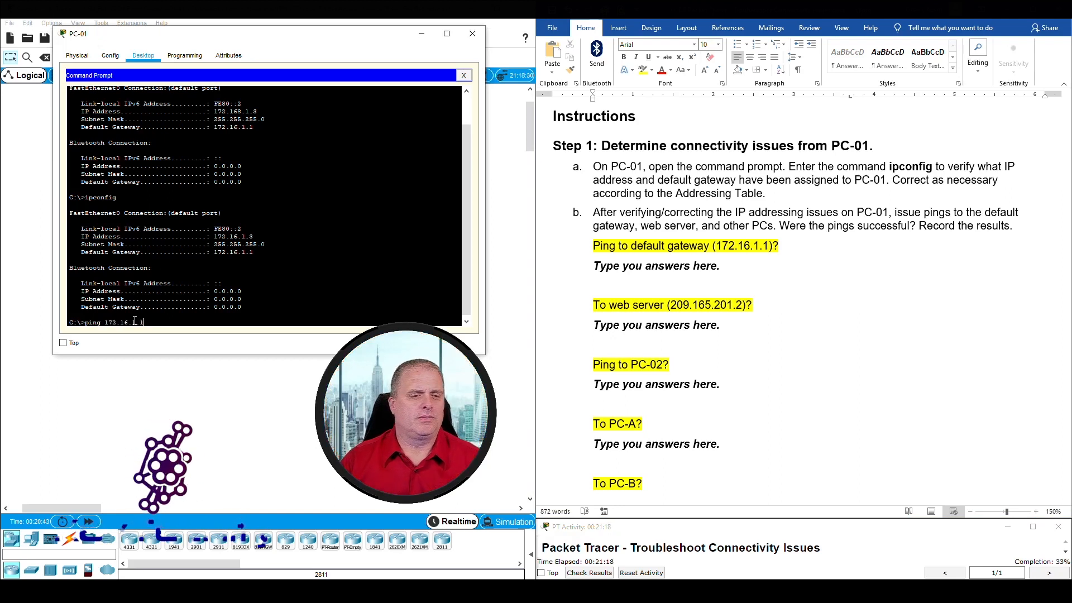
key(Return)
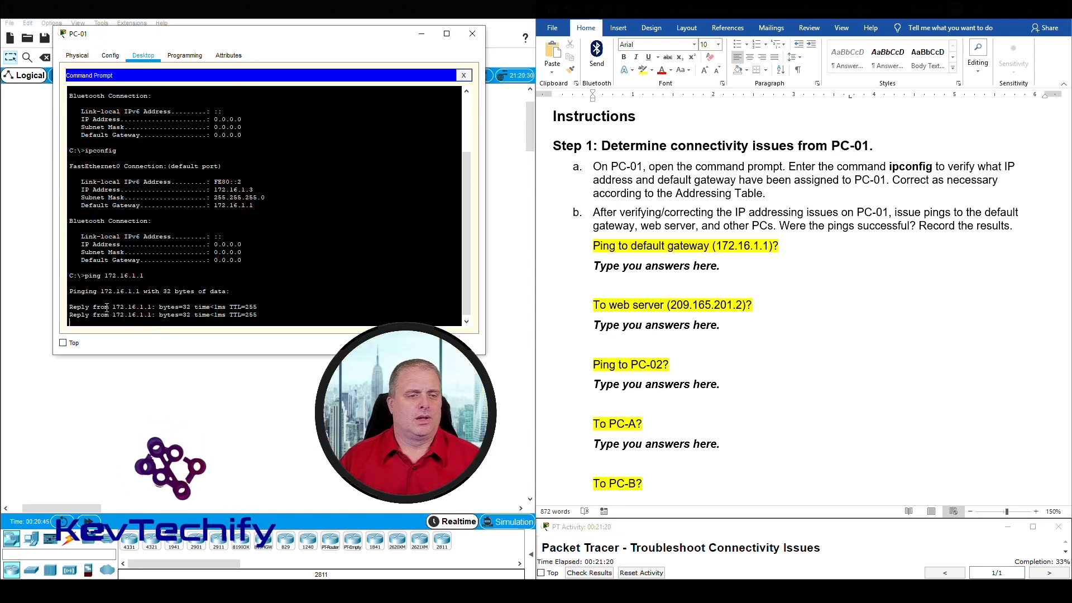
Replace the answer placeholder under the default gateway ping question with "Yes"
click(672, 248)
drag(667, 266, 723, 267)
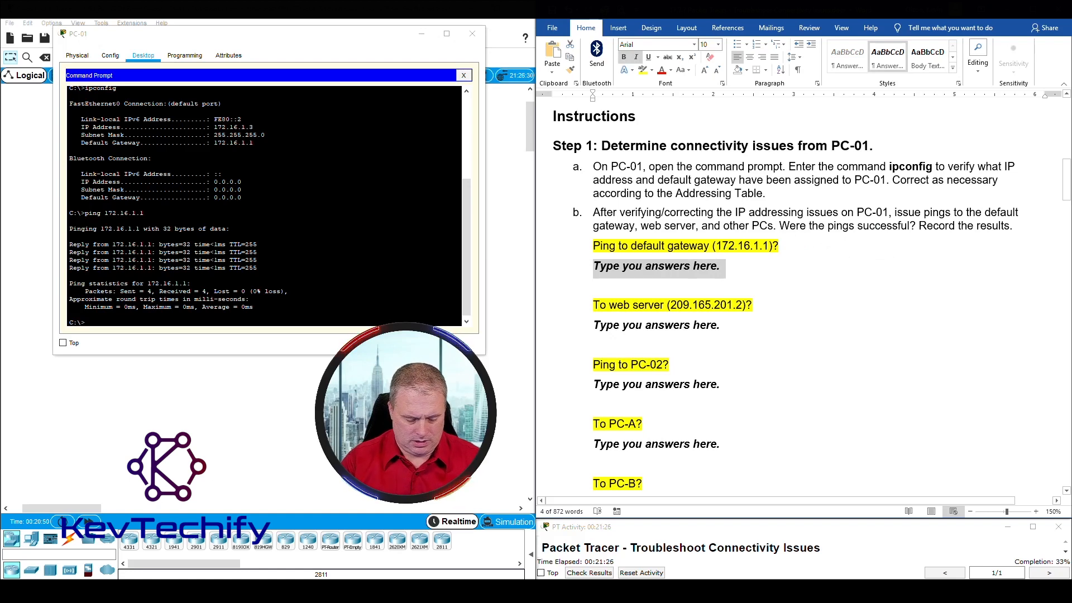
text(Yes)
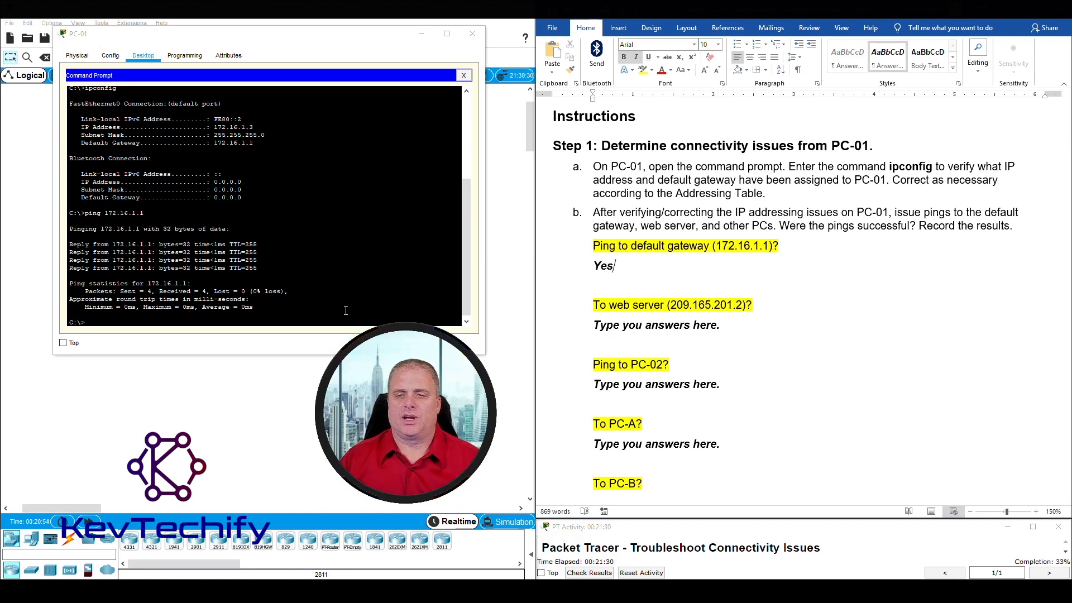
Ping the web server at 209.165.201.2 twice from PC-01's Command Prompt
click(215, 319)
text(p)
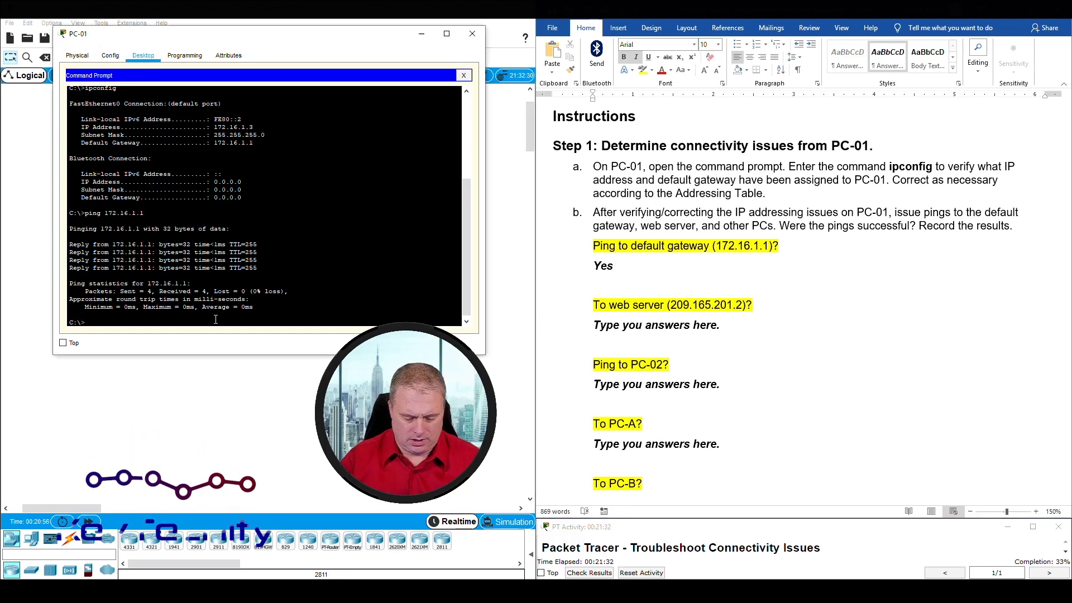
text(ing 20)
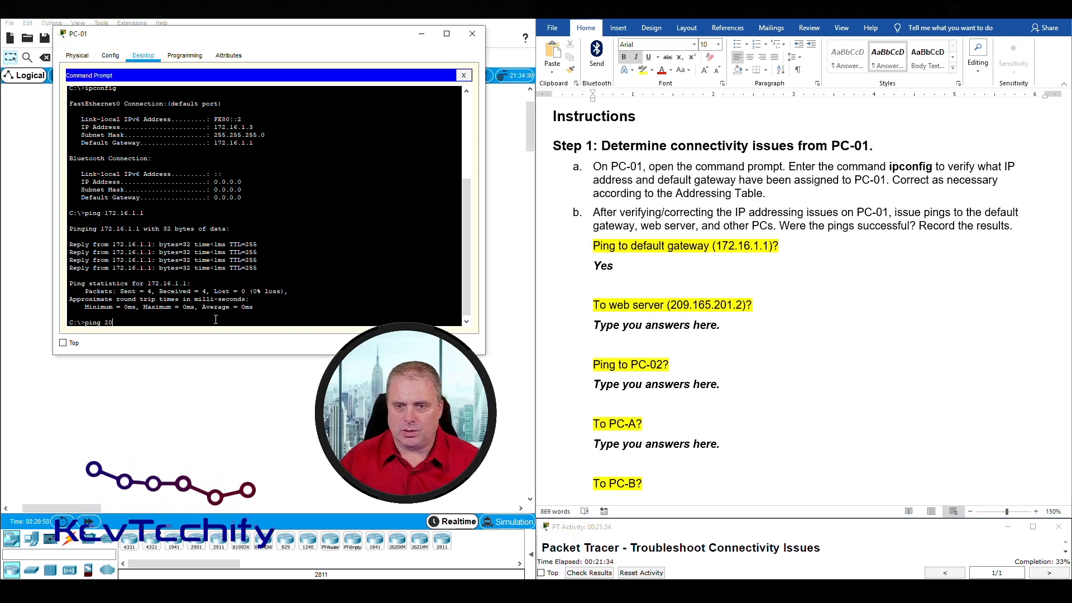
text(9.165.201.2)
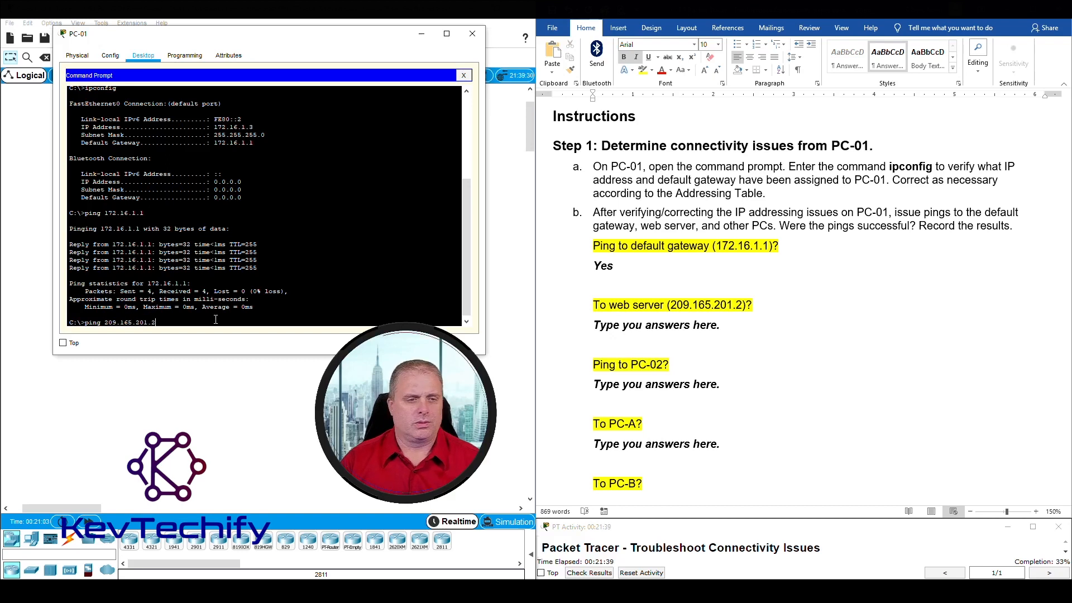
key(Return)
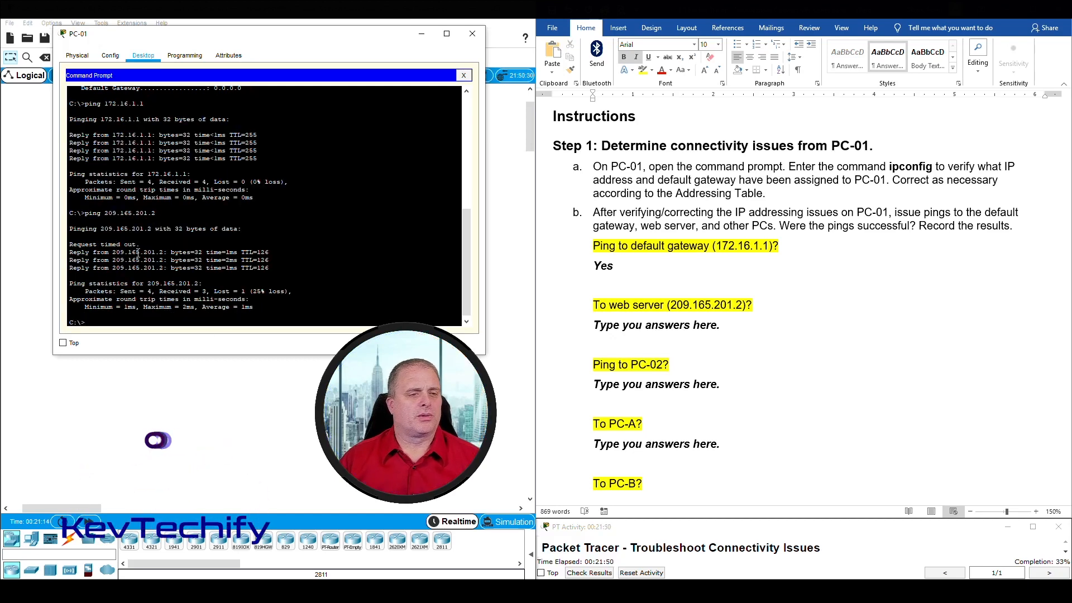
key(Up)
key(Return)
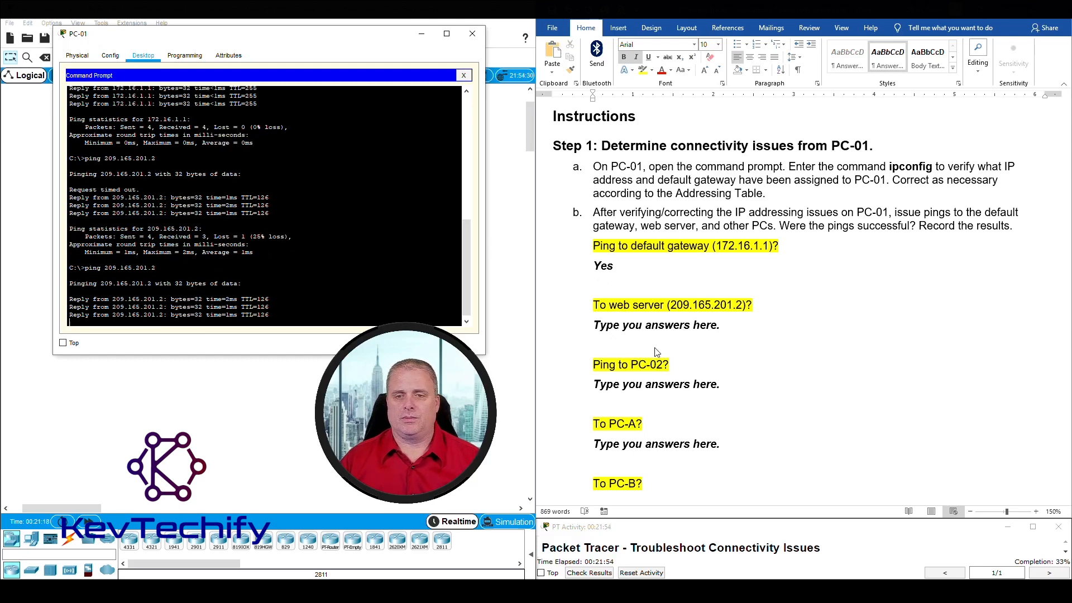
Replace the answer placeholder under the web server ping question with "Yes"
click(623, 363)
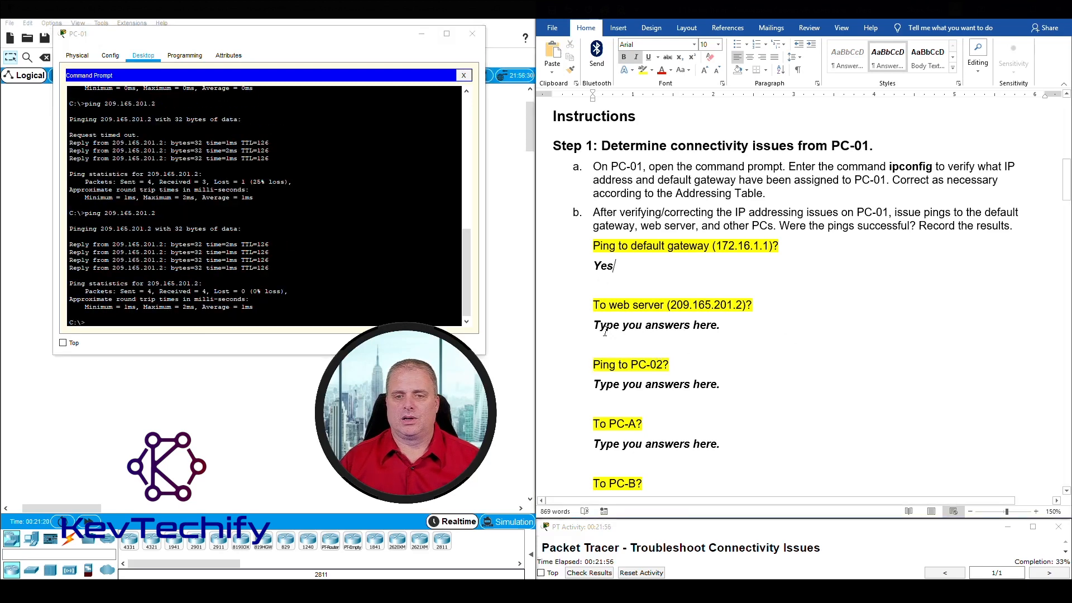
triple_click(634, 324)
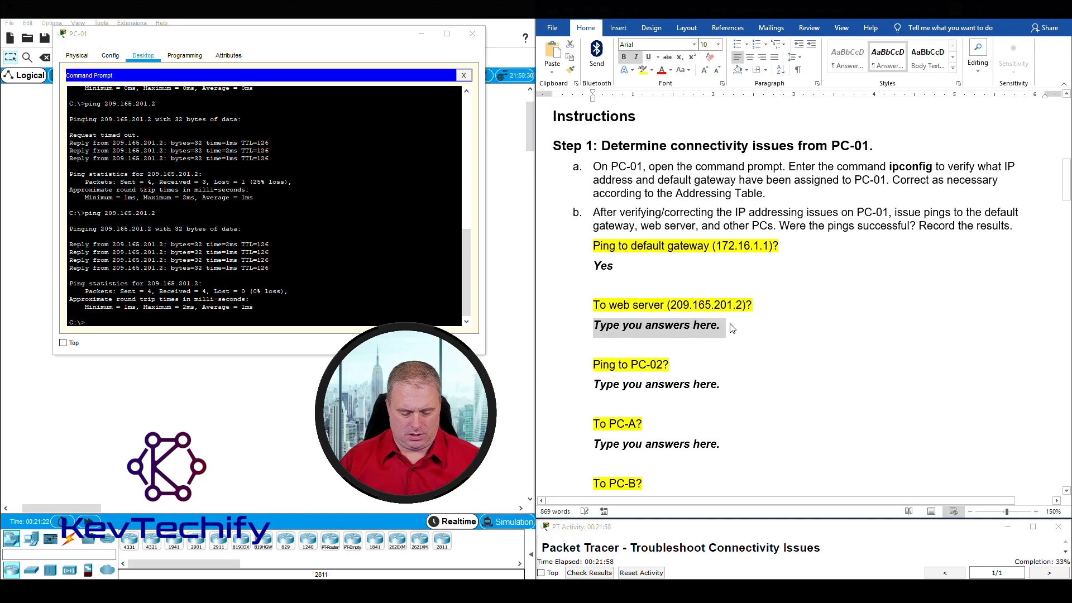
text(Yes)
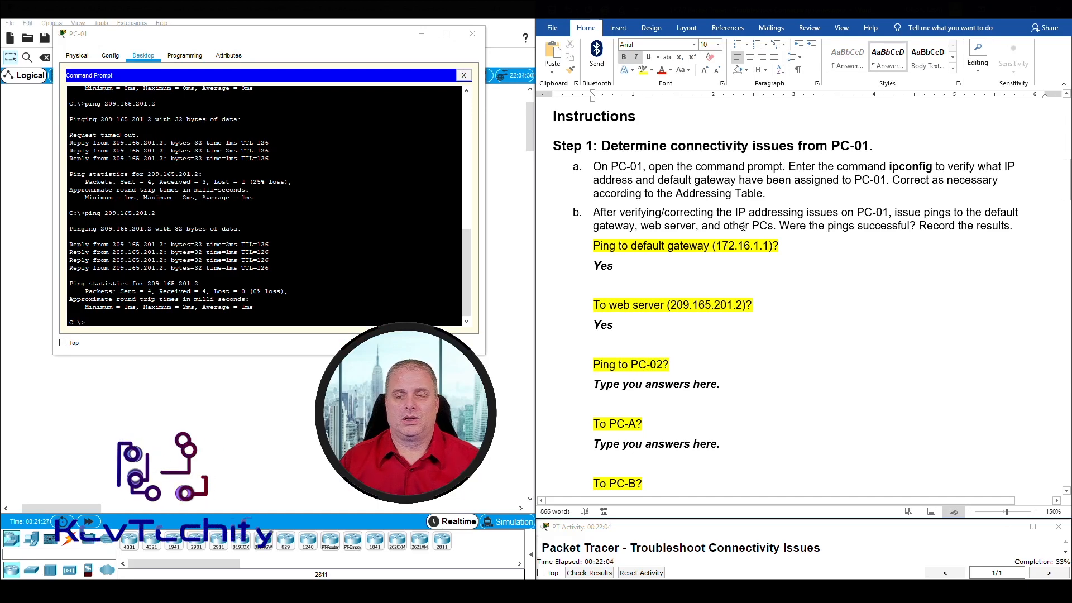
Look up PC-02's IP address in the Addressing Table and ping 172.16.1.4 from PC-01's Command Prompt
scroll(735, 258, up, 3)
scroll(735, 258, up, 5)
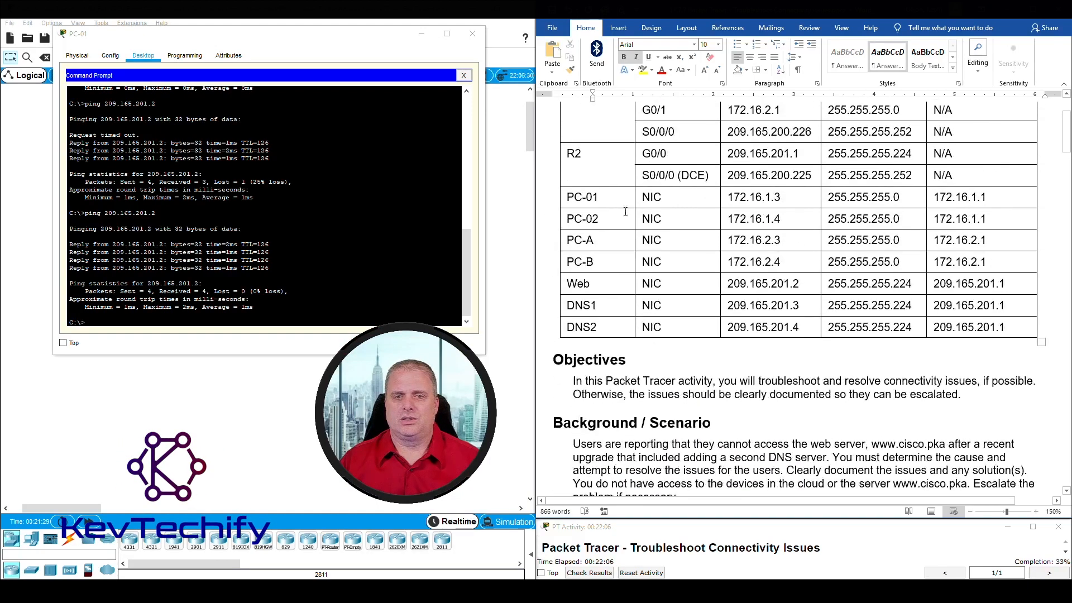
drag(731, 219, 790, 217)
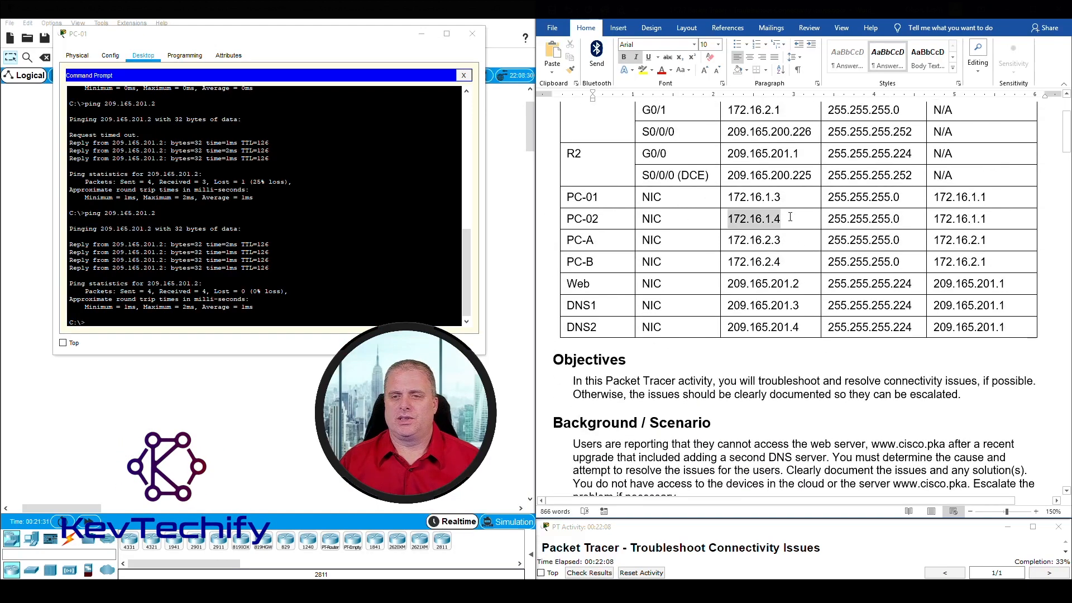
click(184, 322)
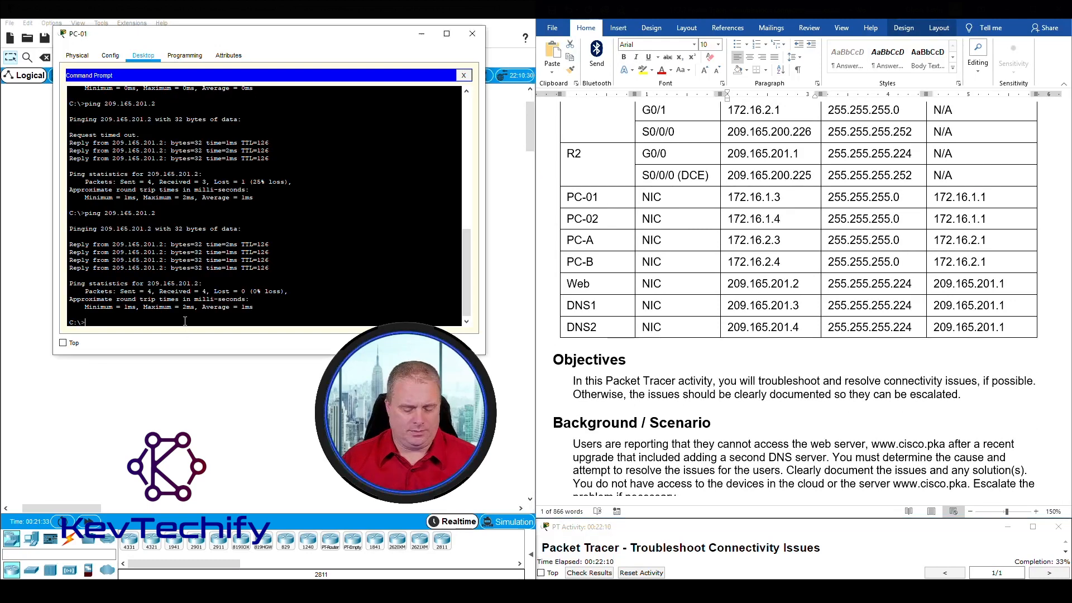
text(ping 172)
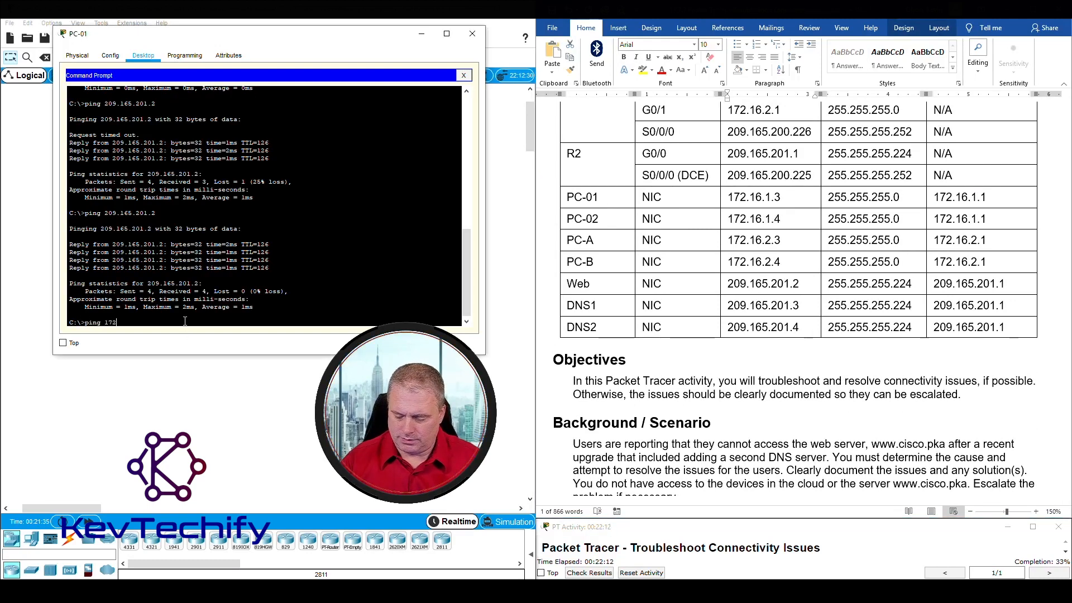
text(10)
key(BackSpace)
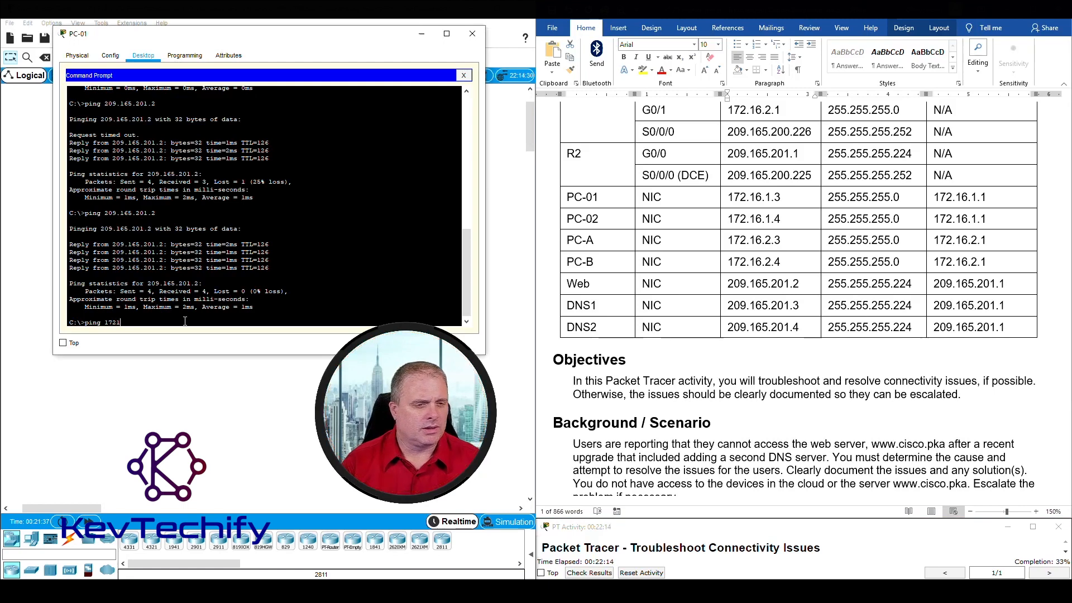
text(6.1.)
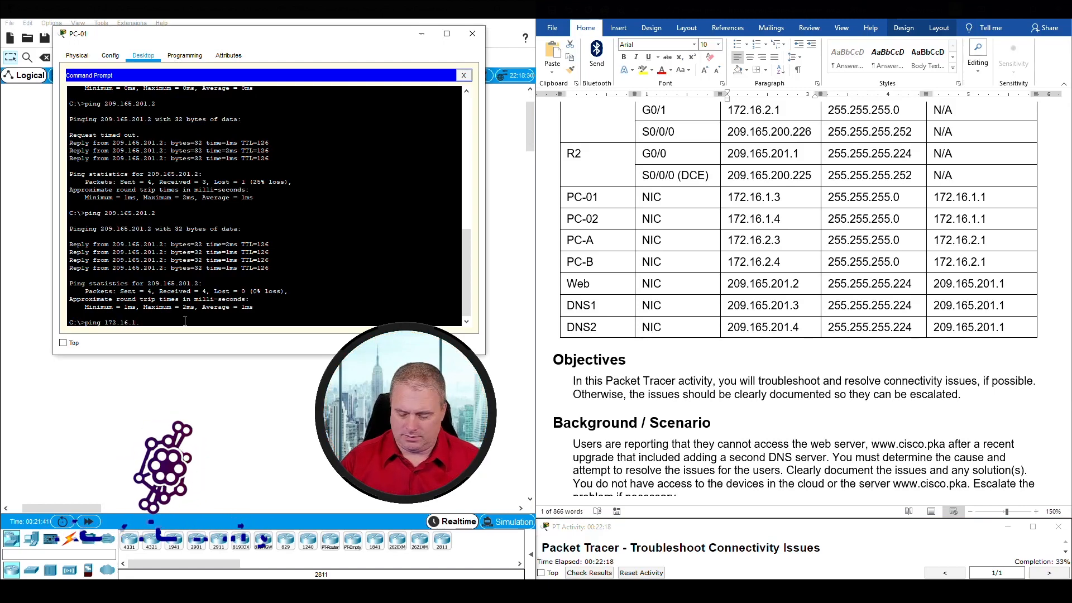
text(4)
key(Return)
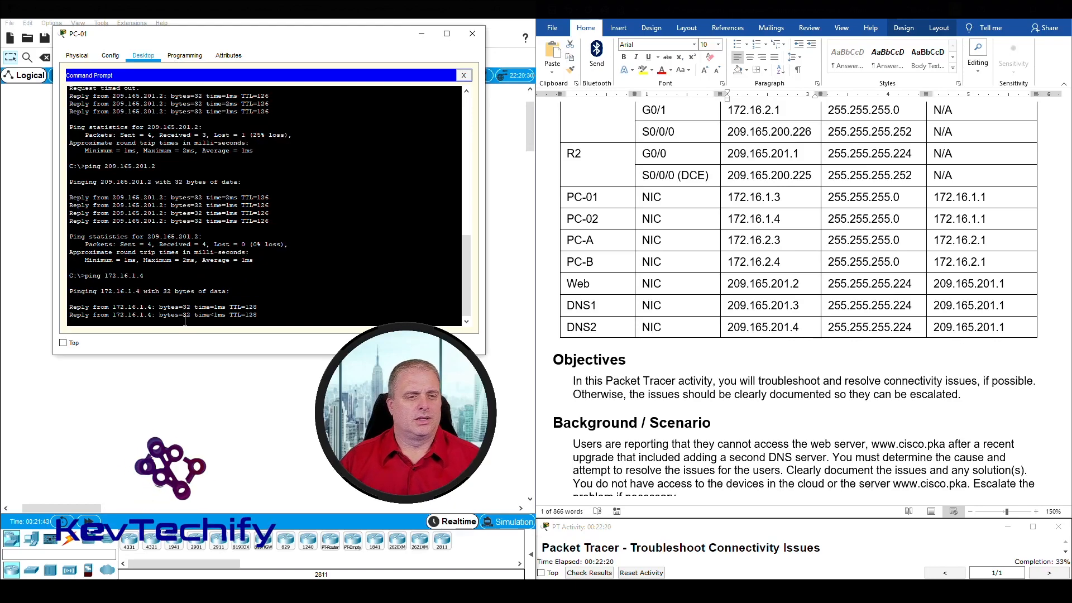
Replace the answer placeholder under the PC-02 ping question with "Yes"
scroll(611, 428, down, 10)
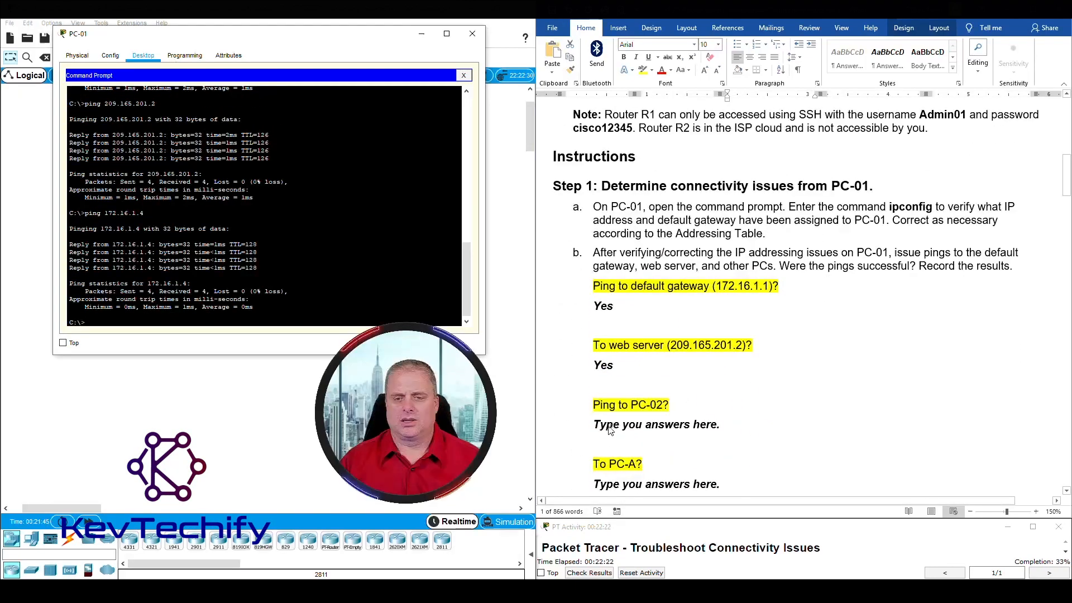
click(597, 425)
drag(596, 424, 722, 420)
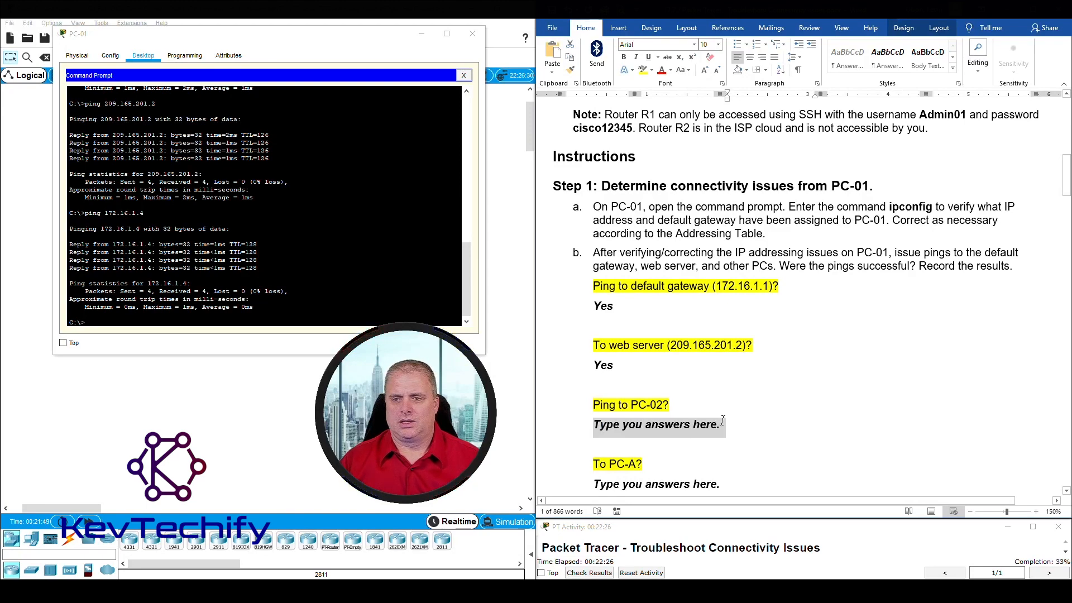
text(Yes)
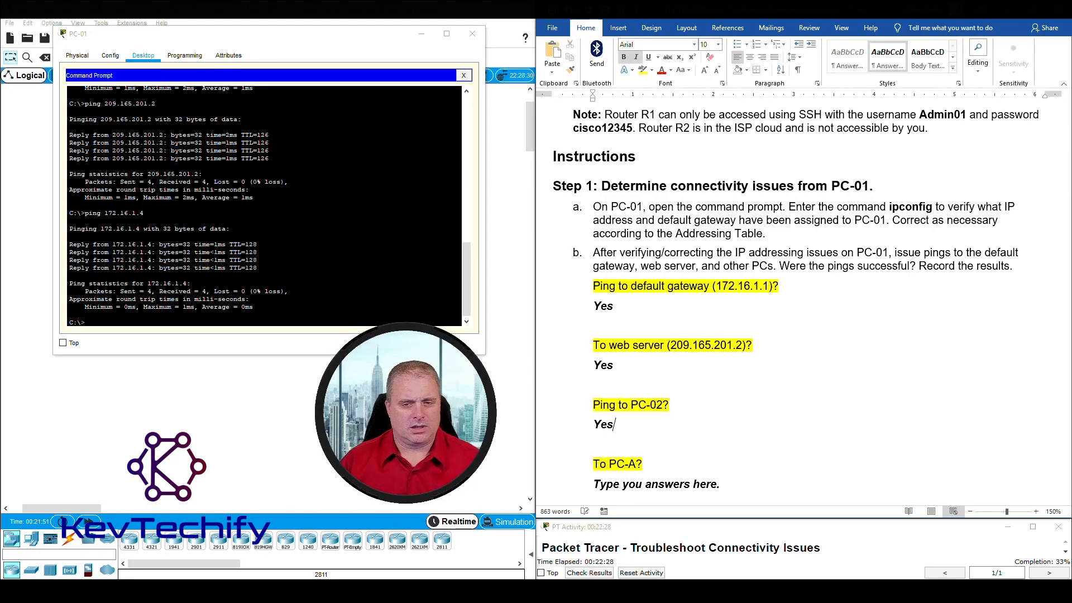
Look up PC-A's IP address in the Addressing Table and ping 172.16.2.3 from PC-01's Command Prompt
scroll(611, 339, down, 4)
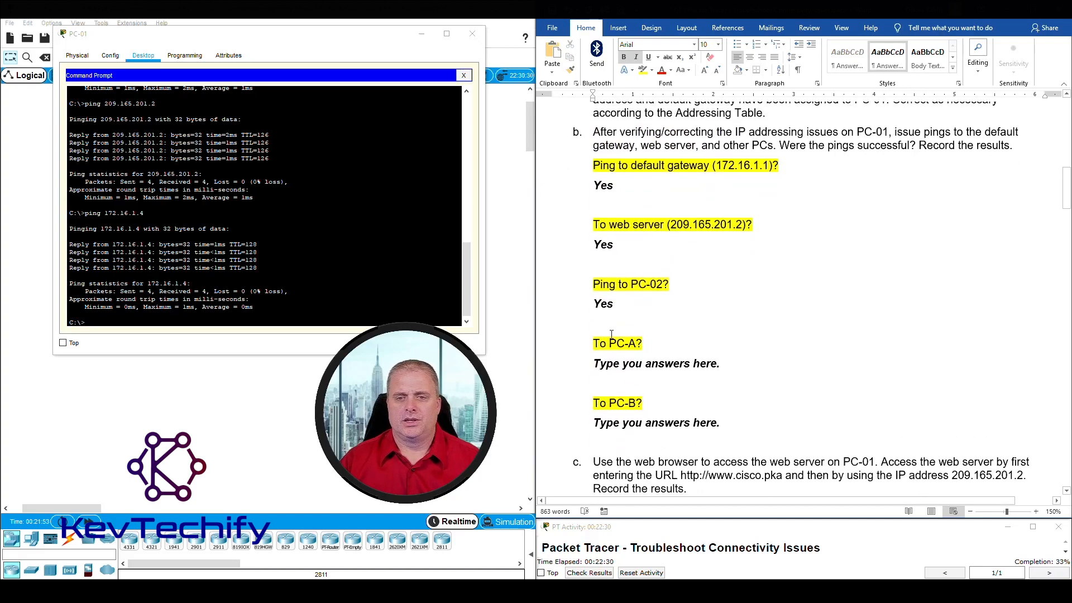
scroll(715, 304, up, 15)
scroll(744, 291, down, 2)
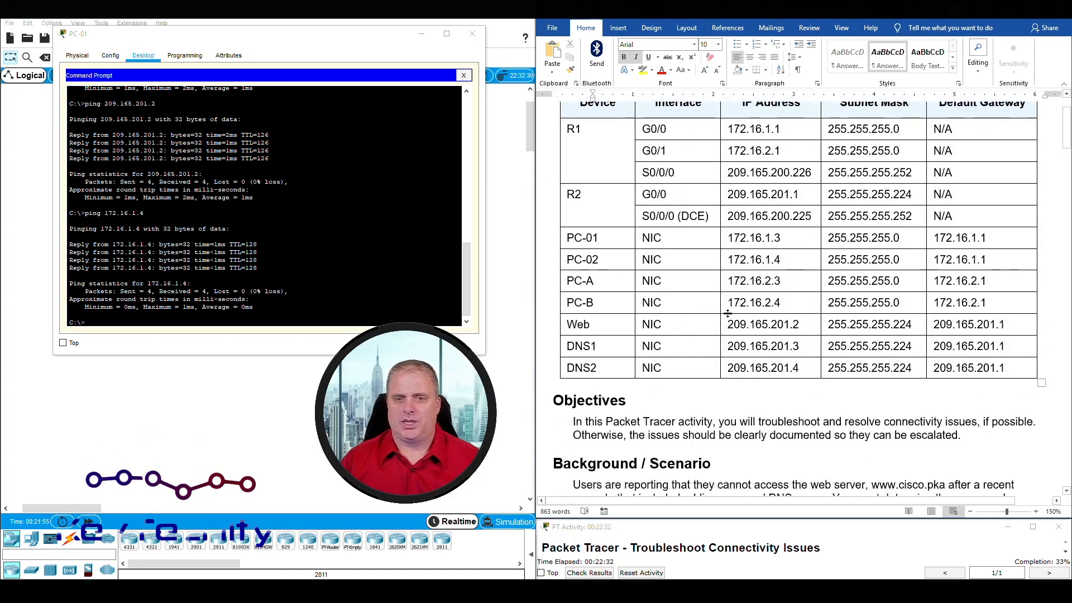
click(744, 291)
drag(727, 280, 783, 277)
click(159, 320)
text(pin)
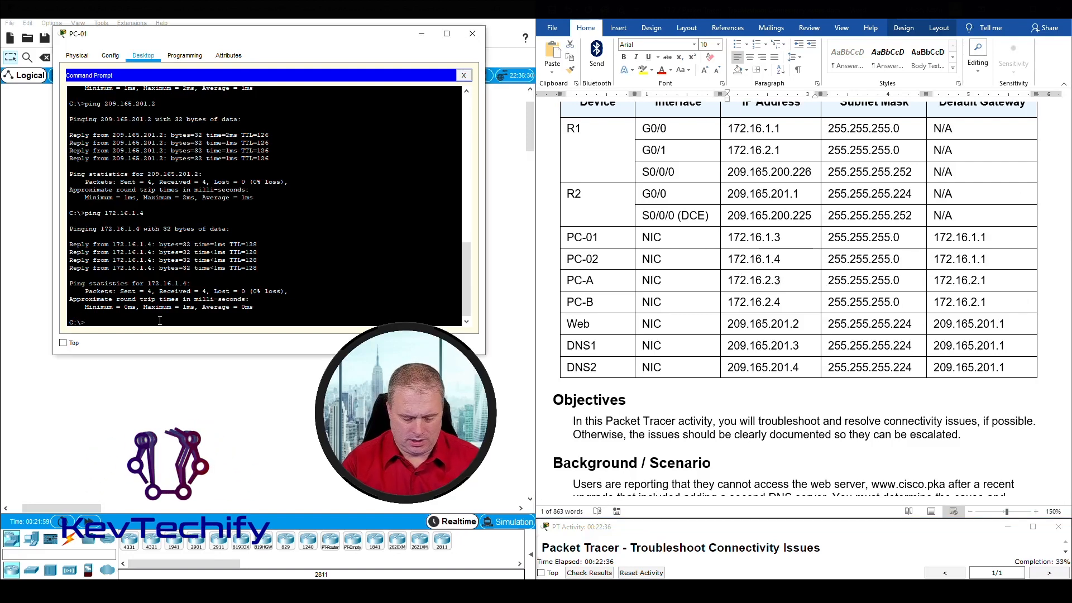
text(g 172.16)
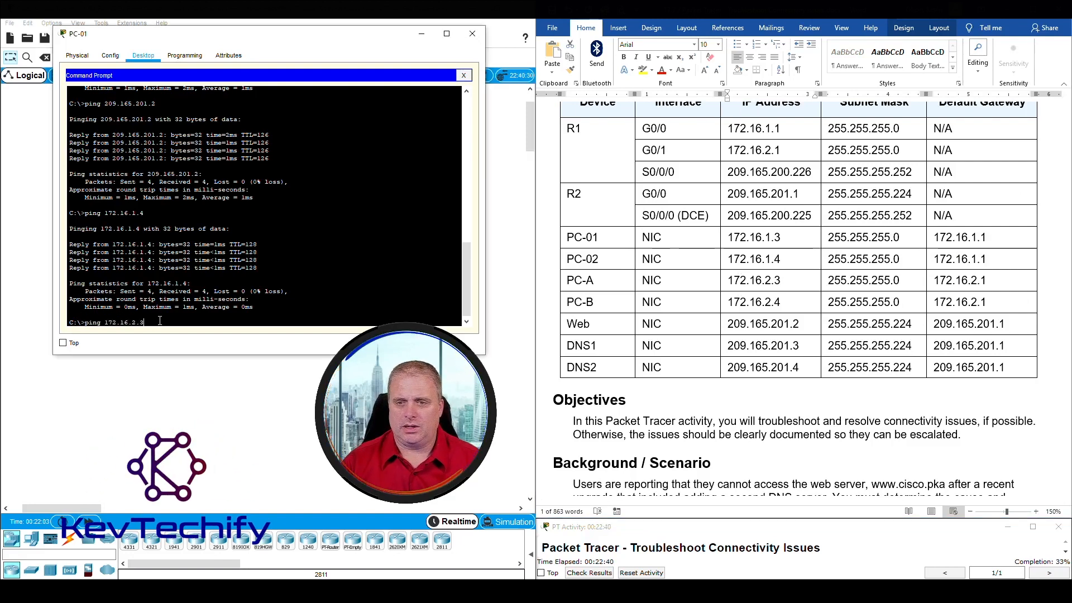
text(.2.3)
key(Return)
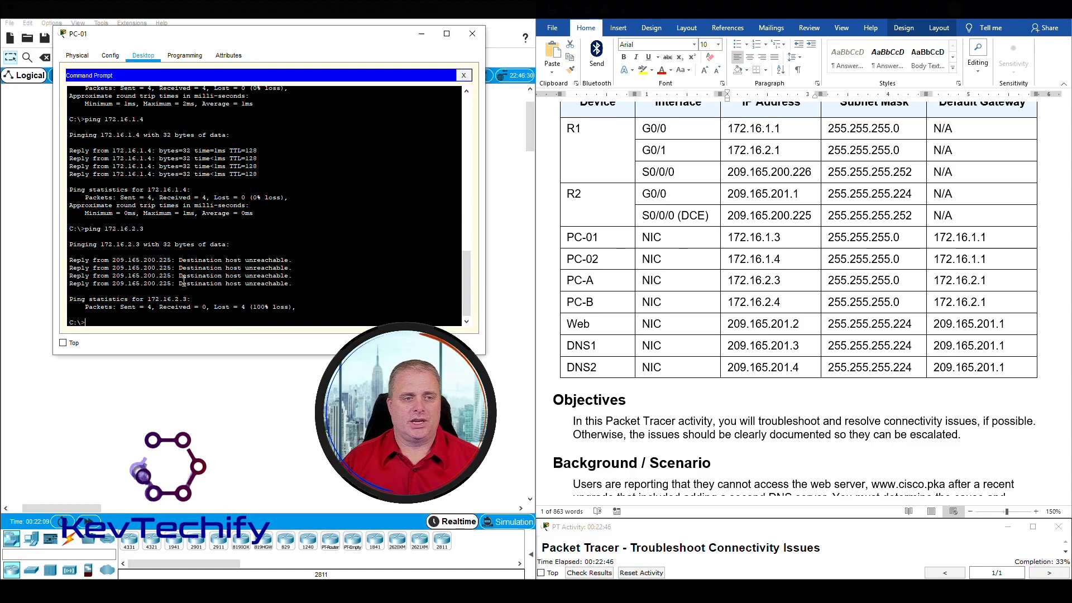
Replace the answer placeholder under the PC-A ping question with "No"
scroll(755, 303, down, 6)
scroll(755, 303, down, 8)
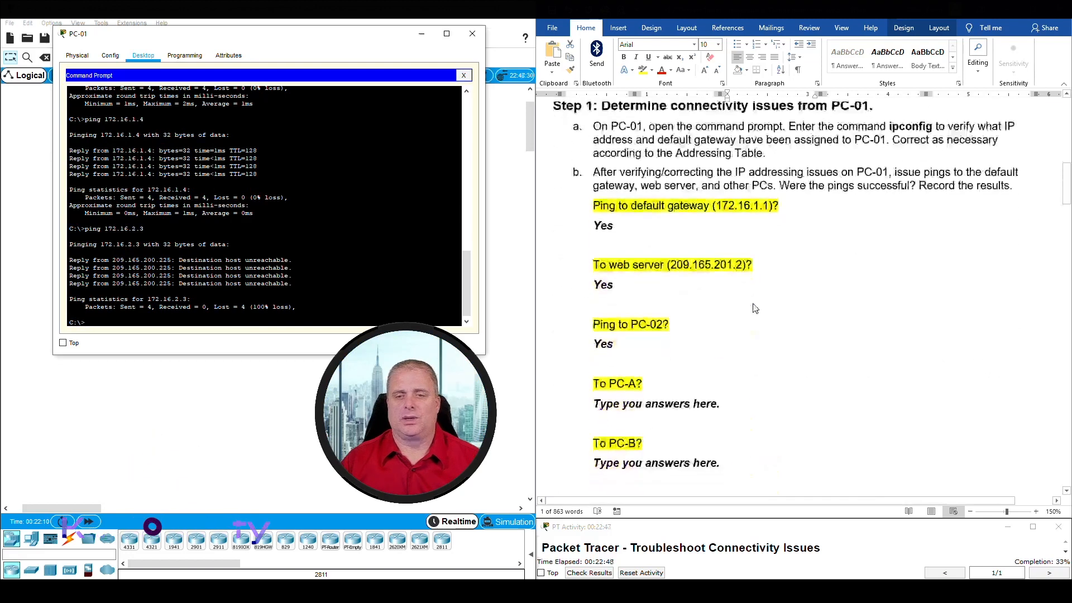
drag(596, 284, 727, 284)
text(No)
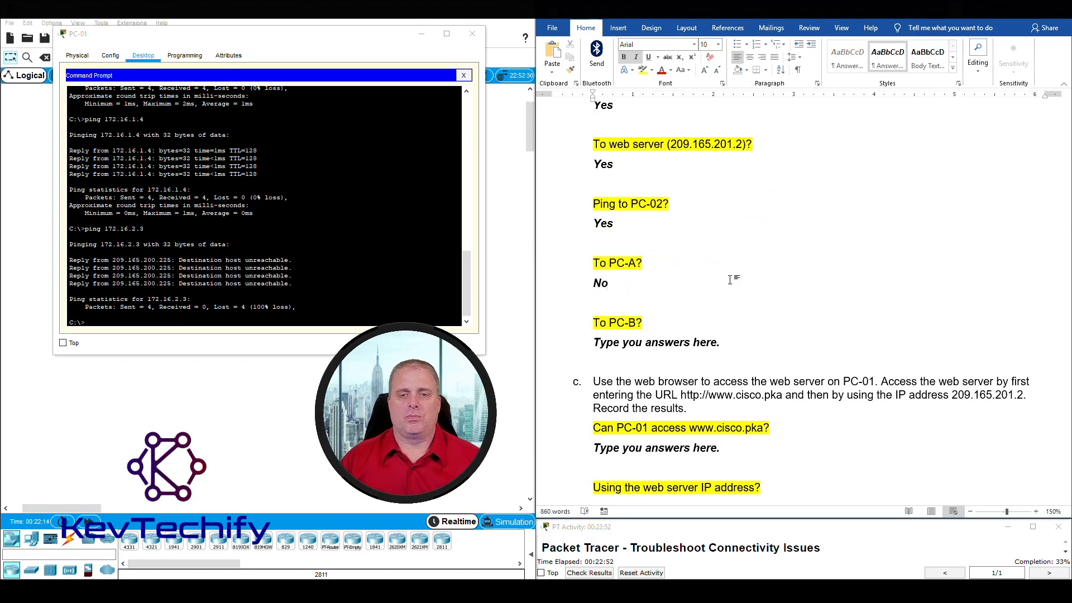
Look up PC-B's IP address in the Addressing Table and ping 172.16.2.4 from PC-01's Command Prompt
scroll(642, 348, up, 12)
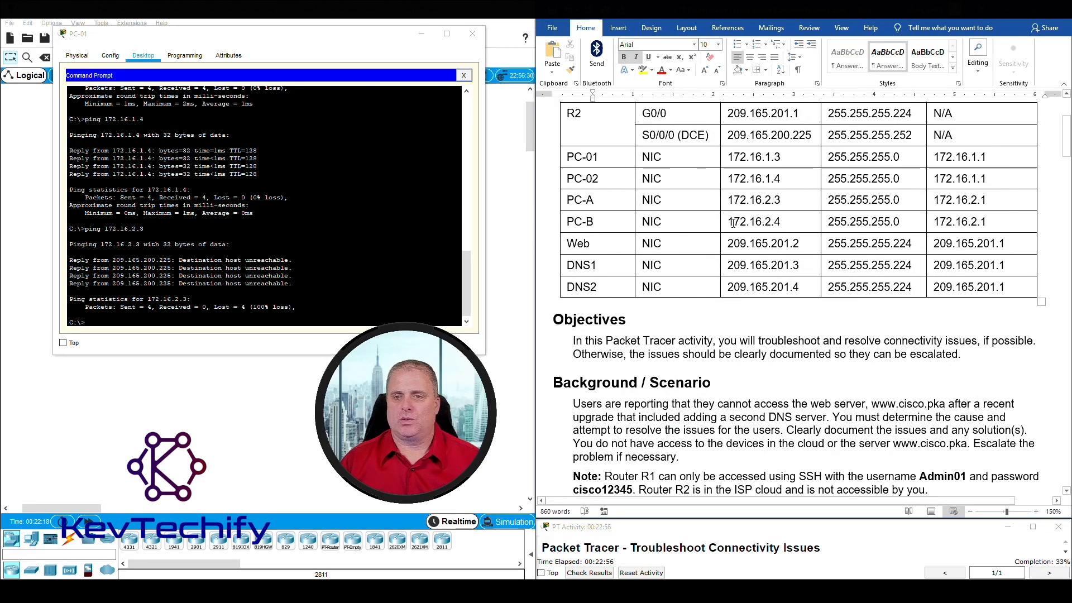
drag(730, 221, 780, 221)
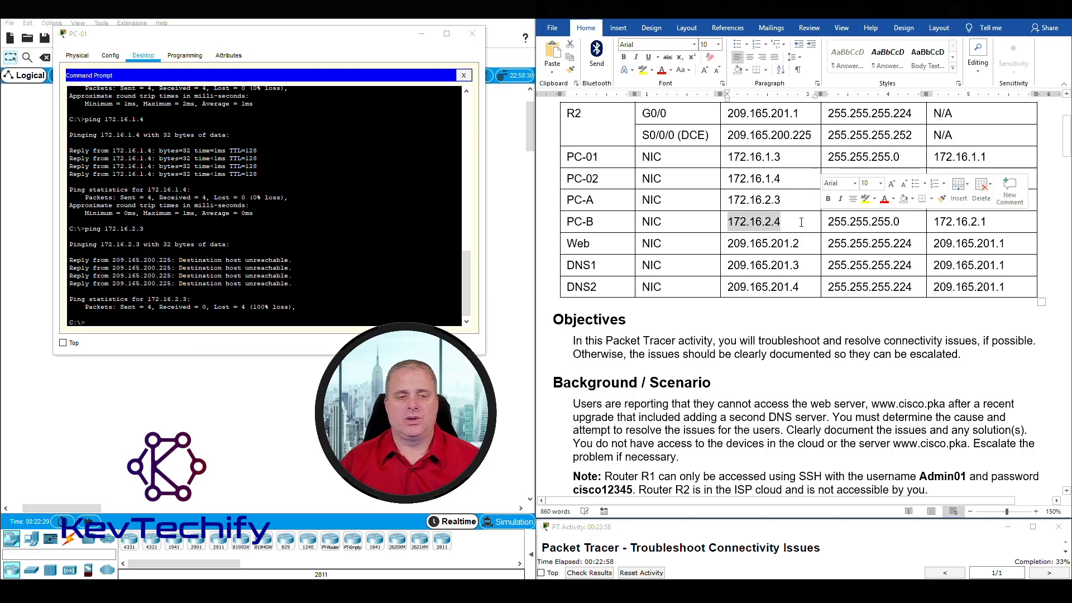
click(211, 325)
text(ping 172.16.)
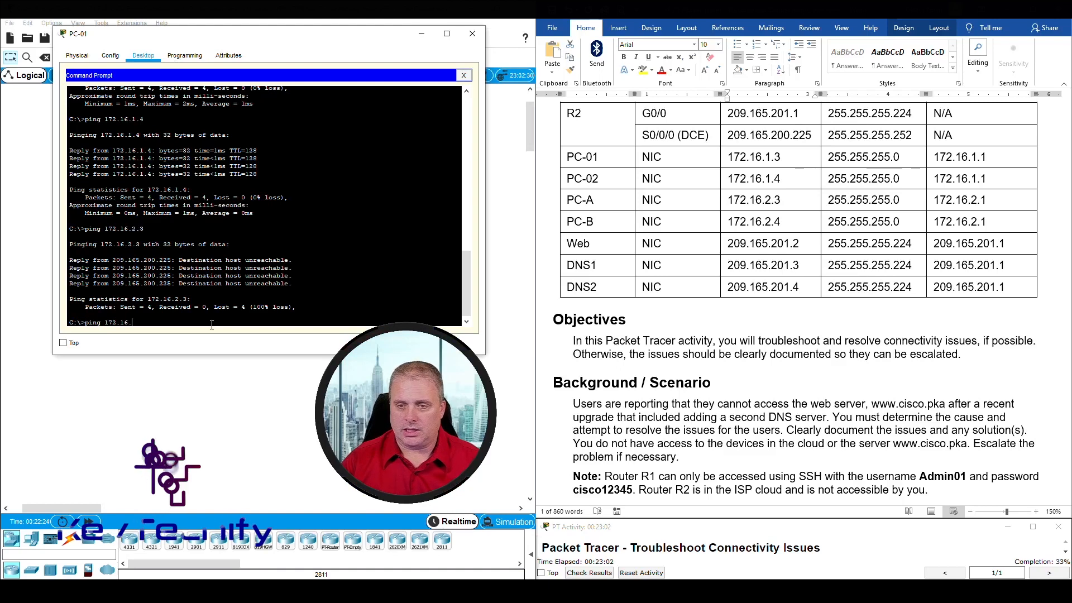
text(2.4)
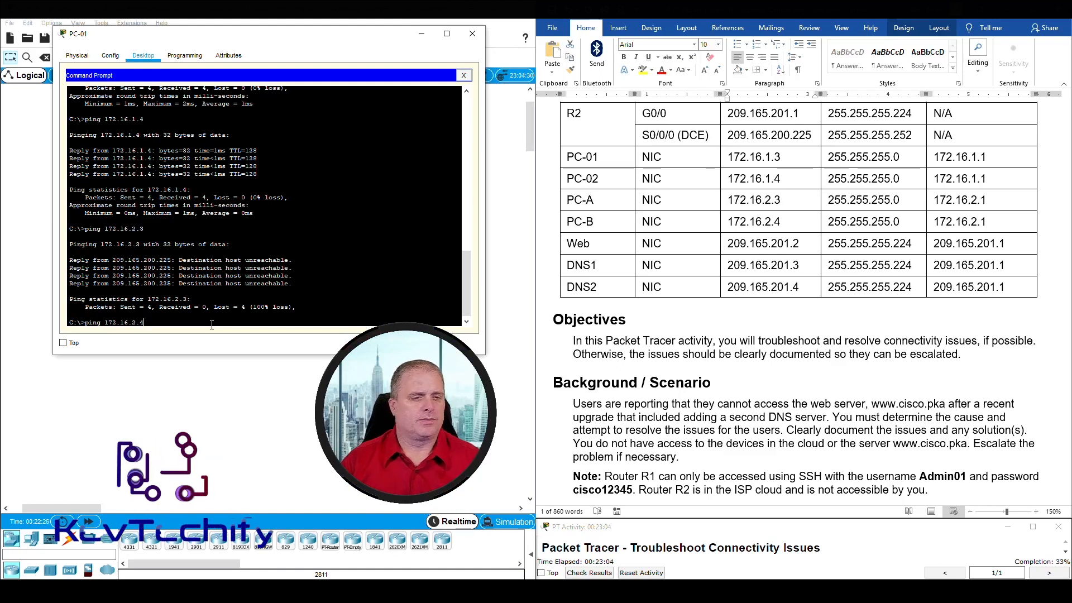
key(Return)
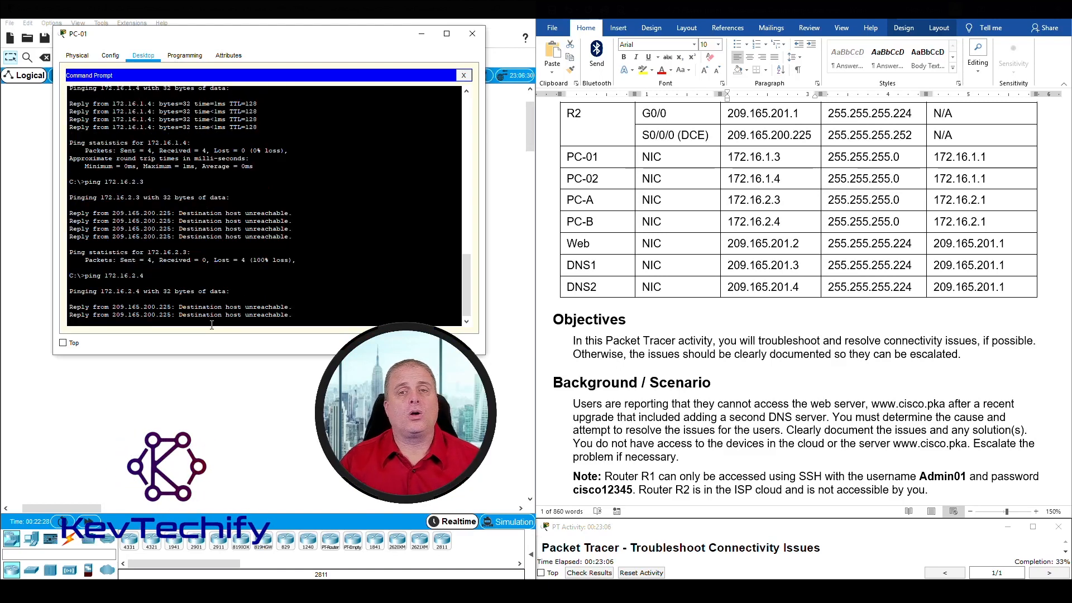
Replace the answer placeholder under the PC-B ping question with "No"
scroll(694, 379, down, 1)
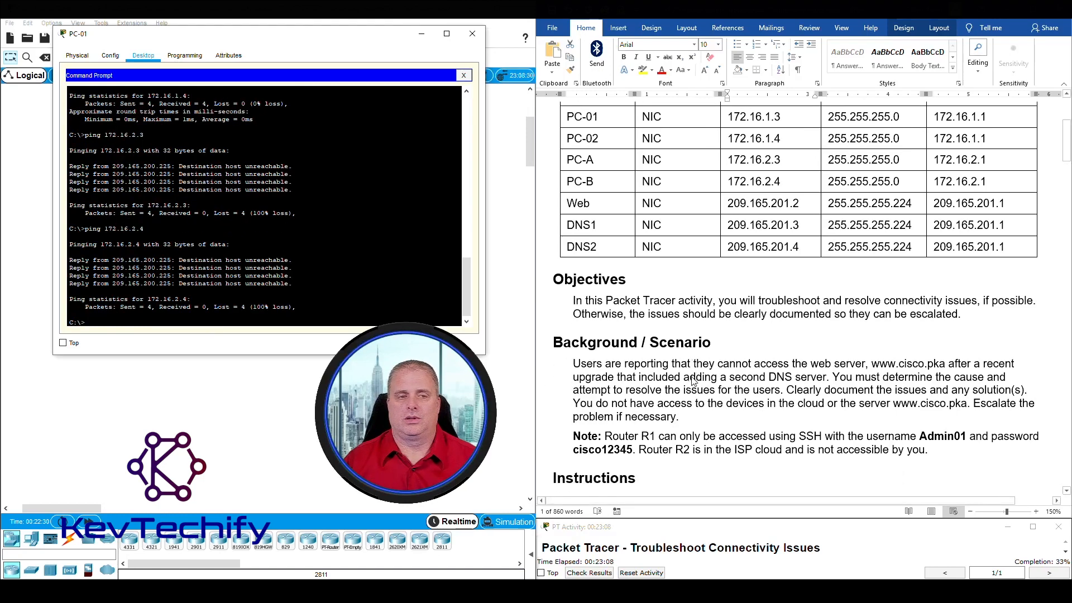
click(229, 285)
scroll(707, 418, down, 12)
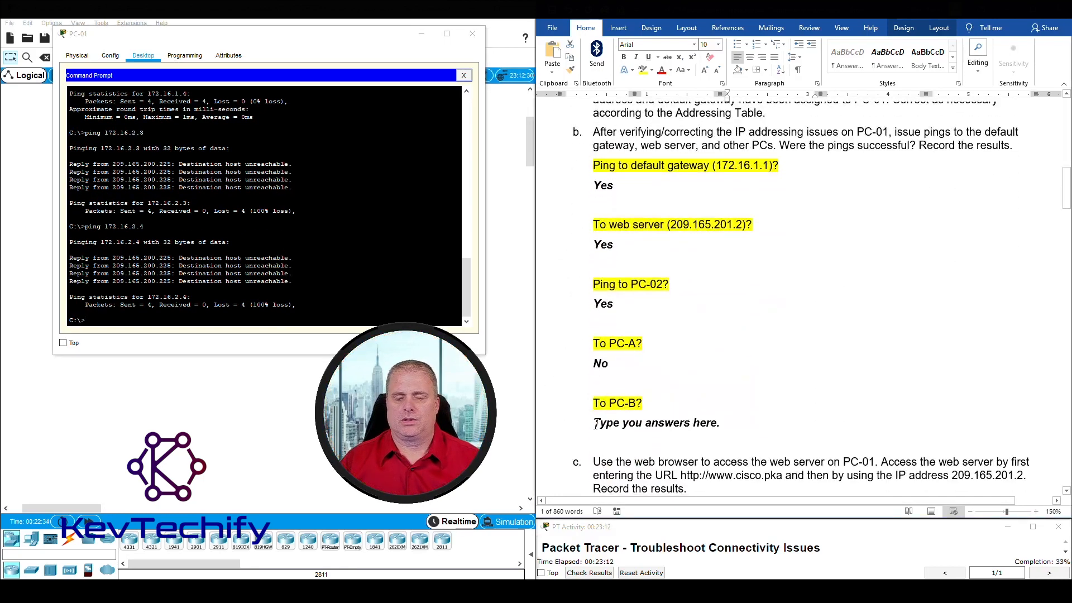
click(640, 421)
text(No)
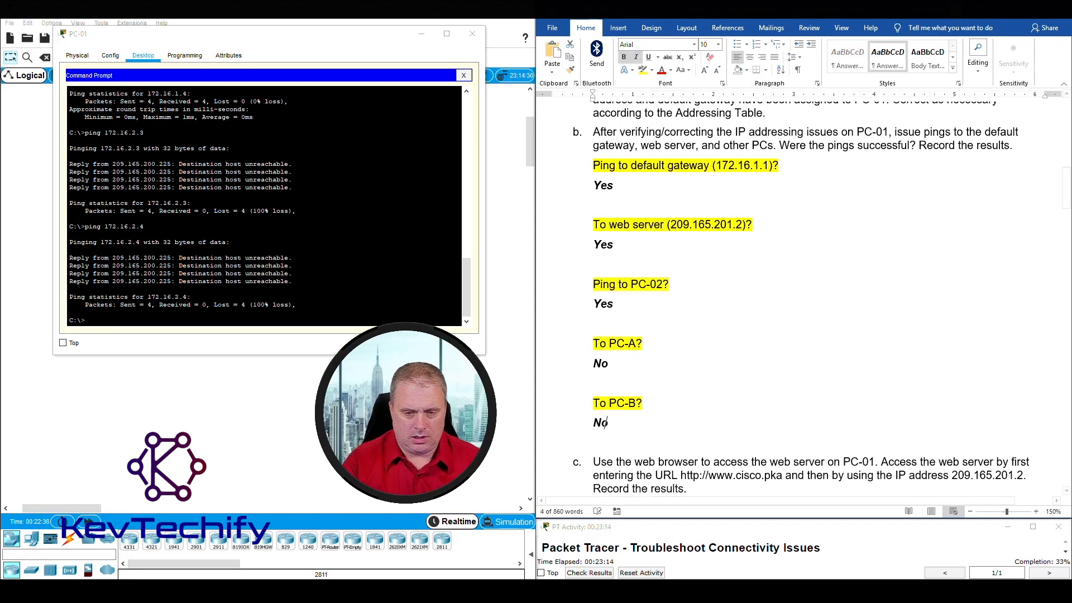
Hide PC-01's window and examine the network topology from PC-01 through to the web server
drag(374, 34, 493, 26)
click(493, 26)
scroll(530, 141, up, 5)
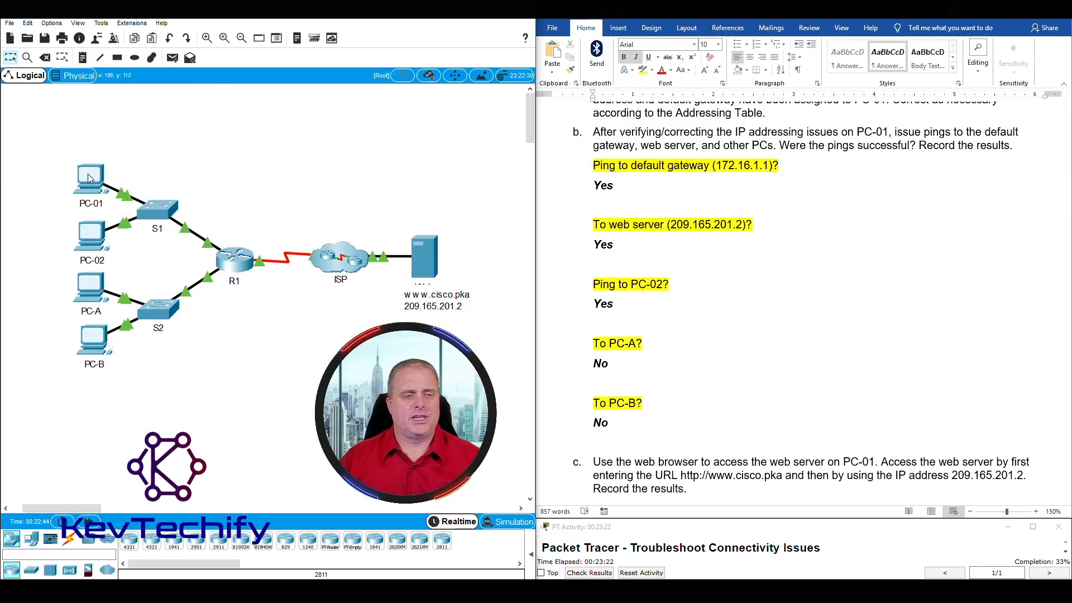
mouse_move(93, 184)
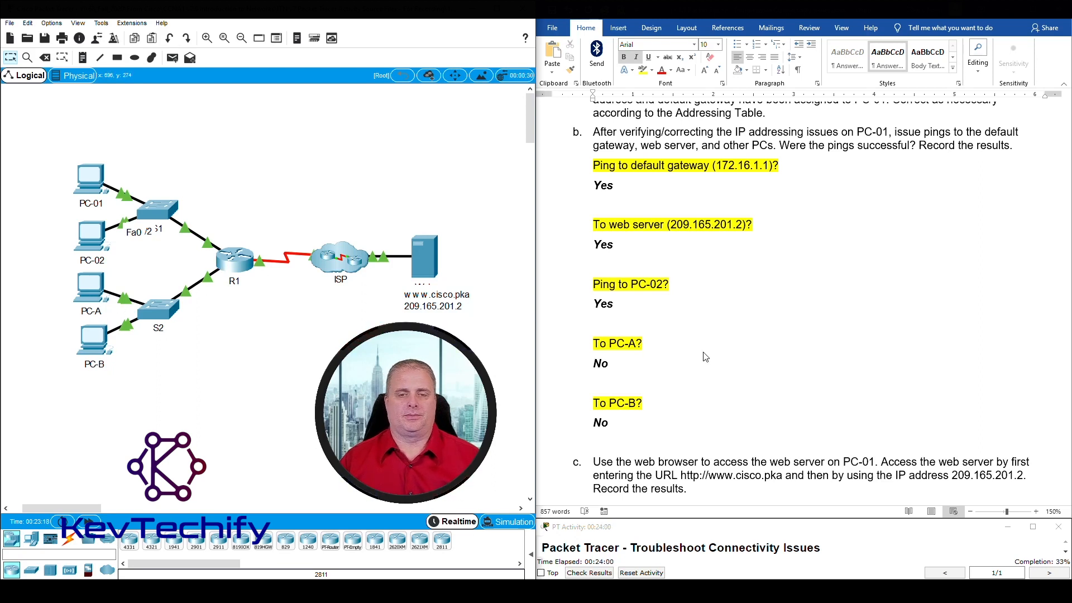
scroll(706, 357, down, 6)
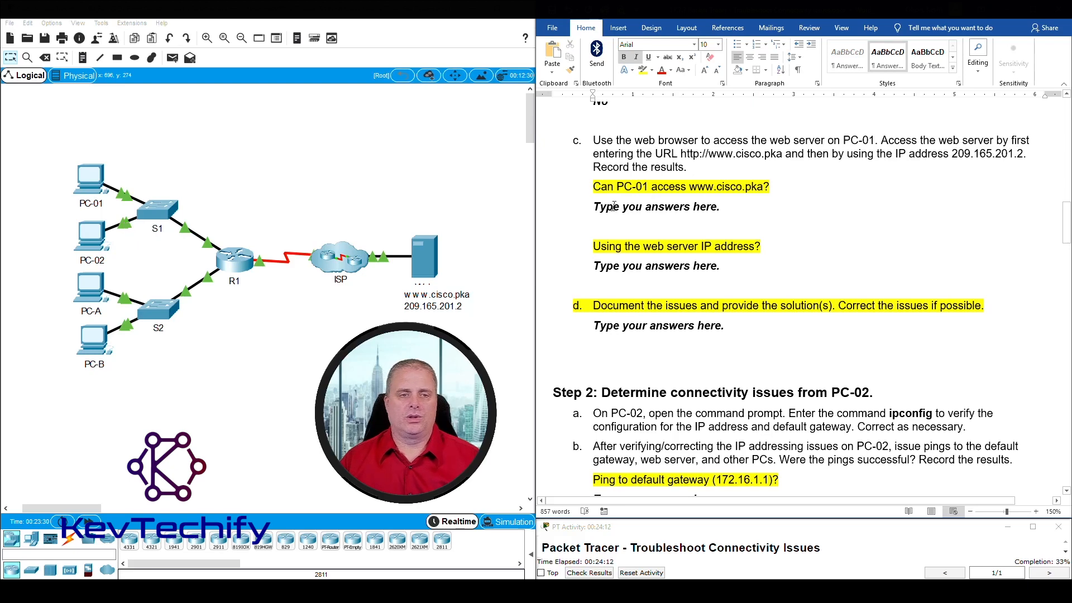
click(95, 184)
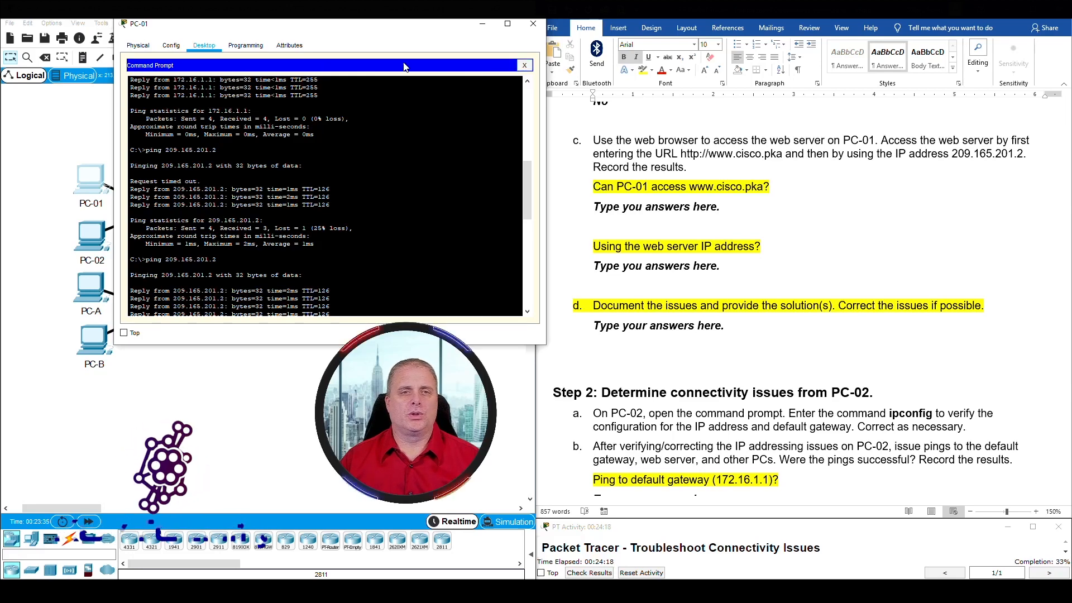
click(524, 66)
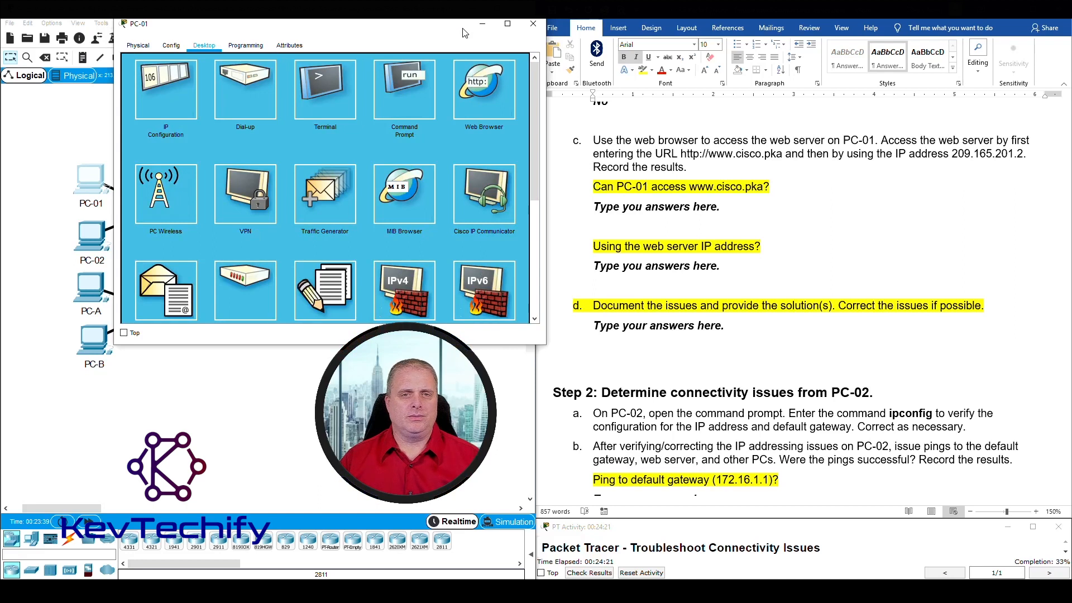
click(480, 88)
drag(390, 26, 332, 25)
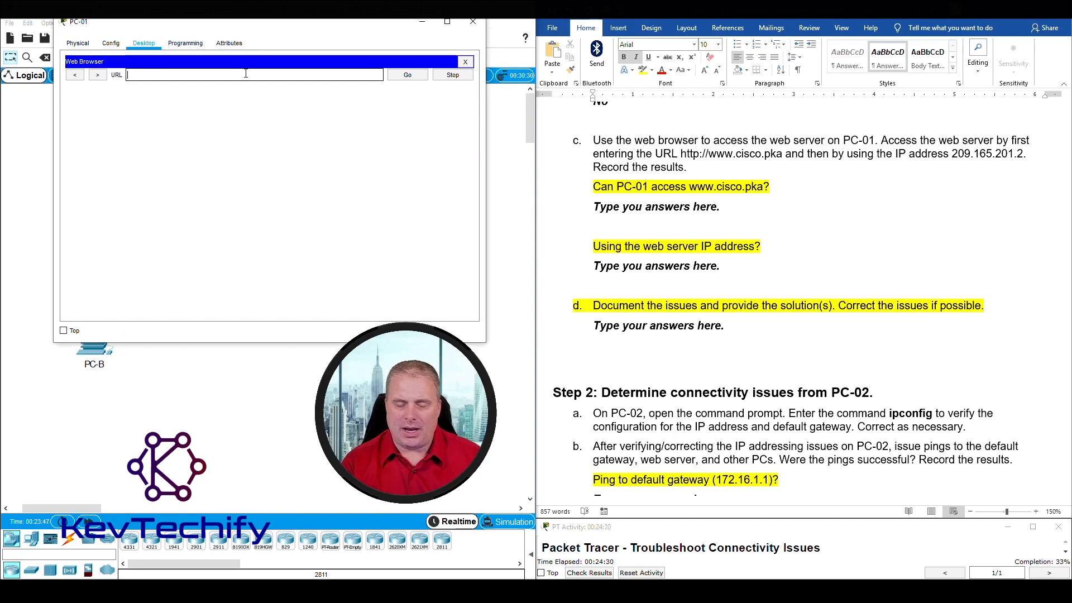
text(www.)
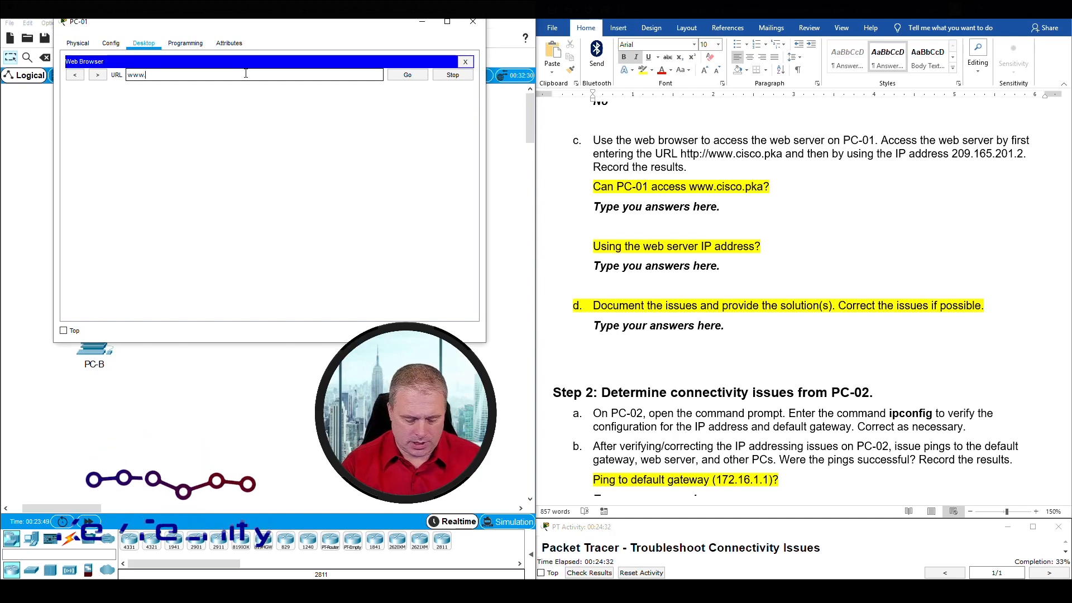
text(cisco.pka)
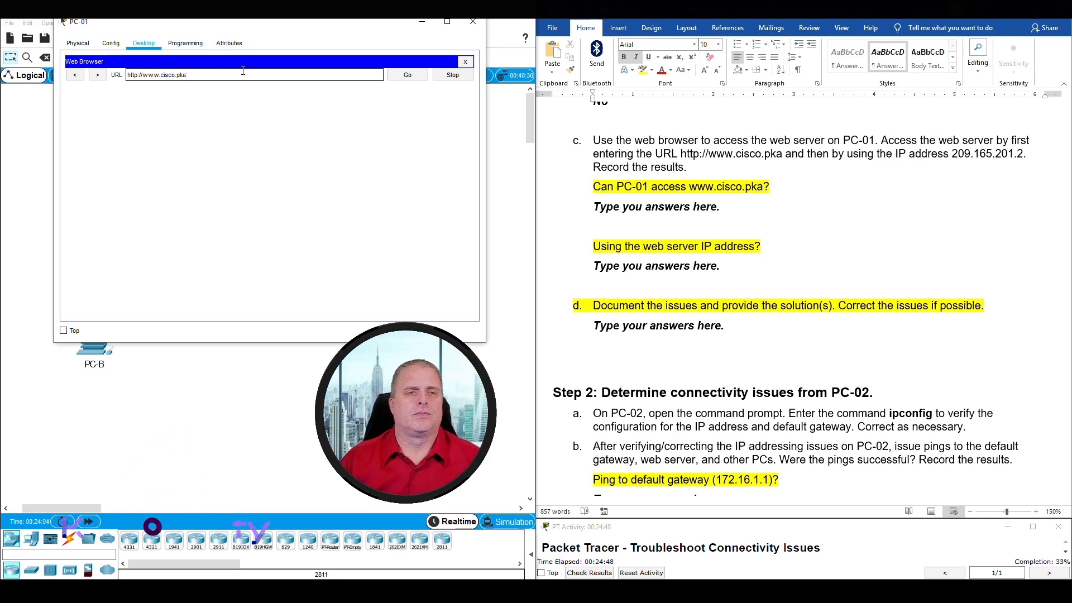
click(408, 77)
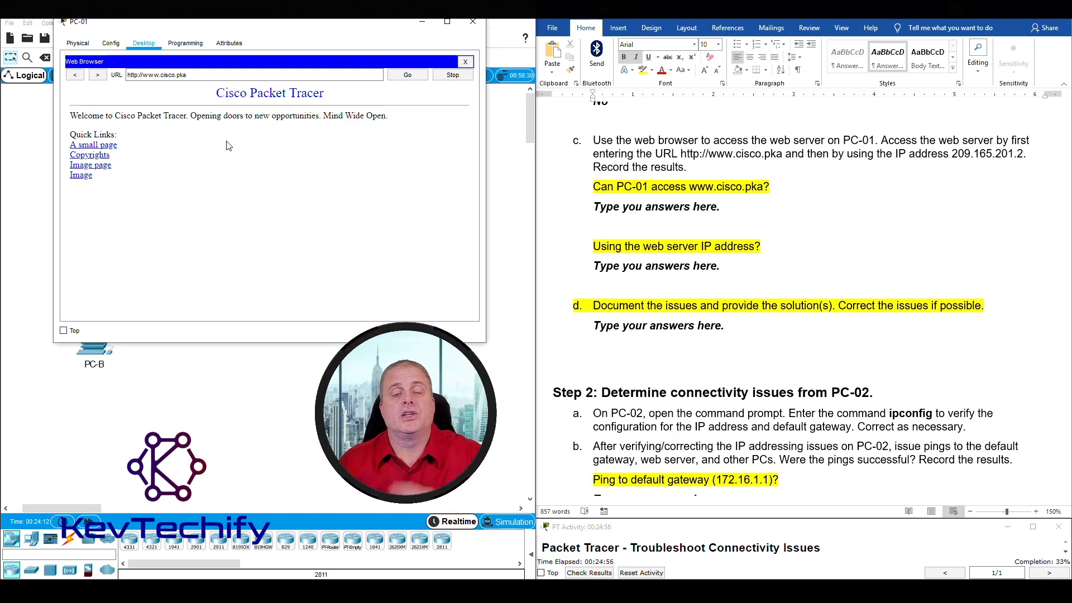
click(621, 211)
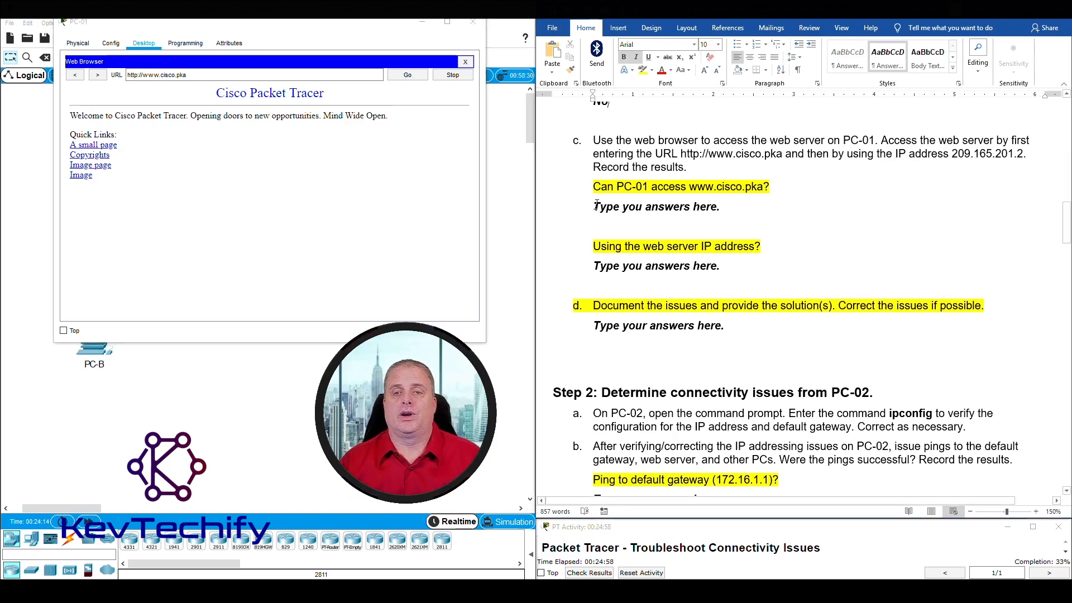
drag(595, 206, 720, 210)
text(Yes)
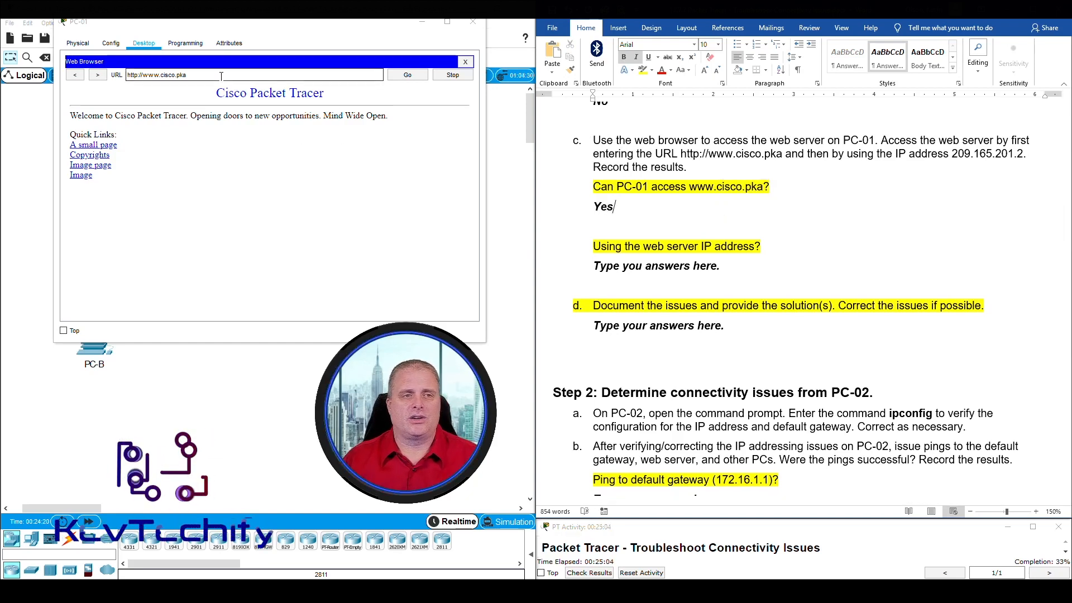
Load the web server by its IP address, 209.165.201.2, in PC-01's Web Browser
click(188, 75)
drag(189, 75, 98, 82)
text(20)
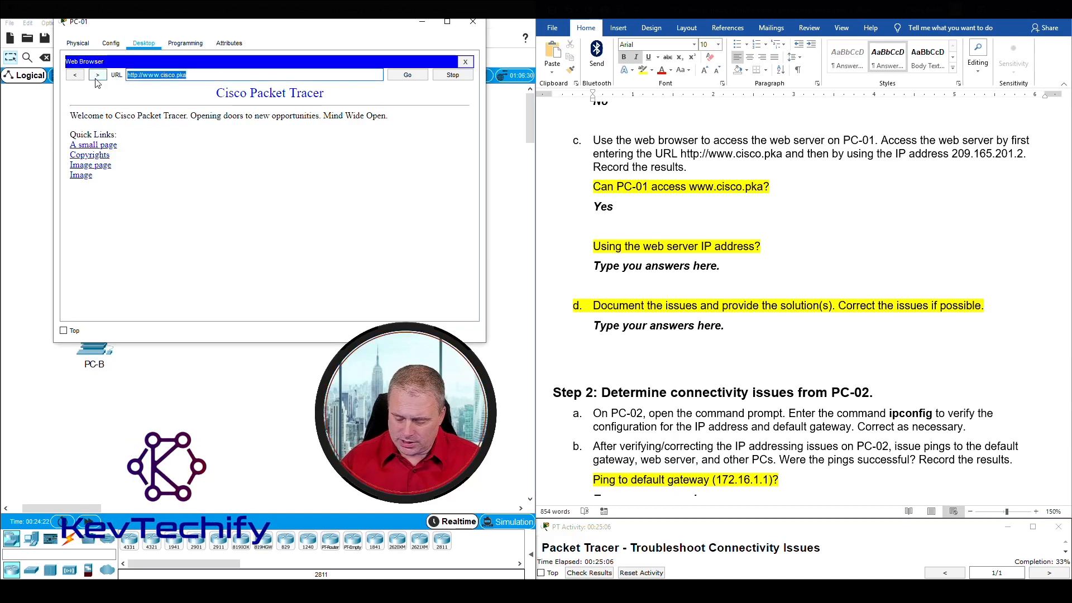
text(9.165.201.2)
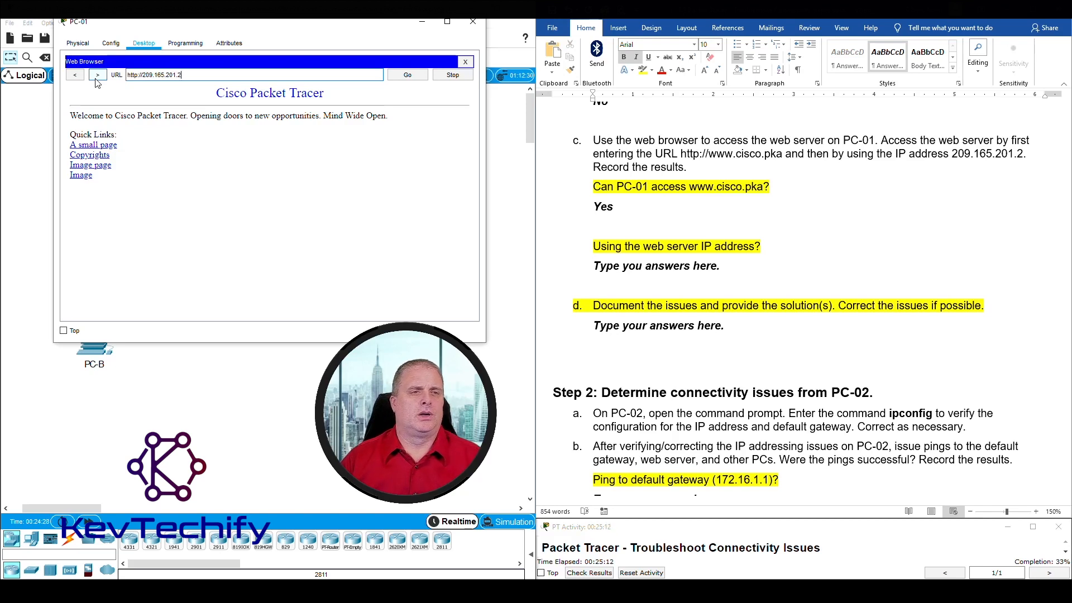
click(408, 75)
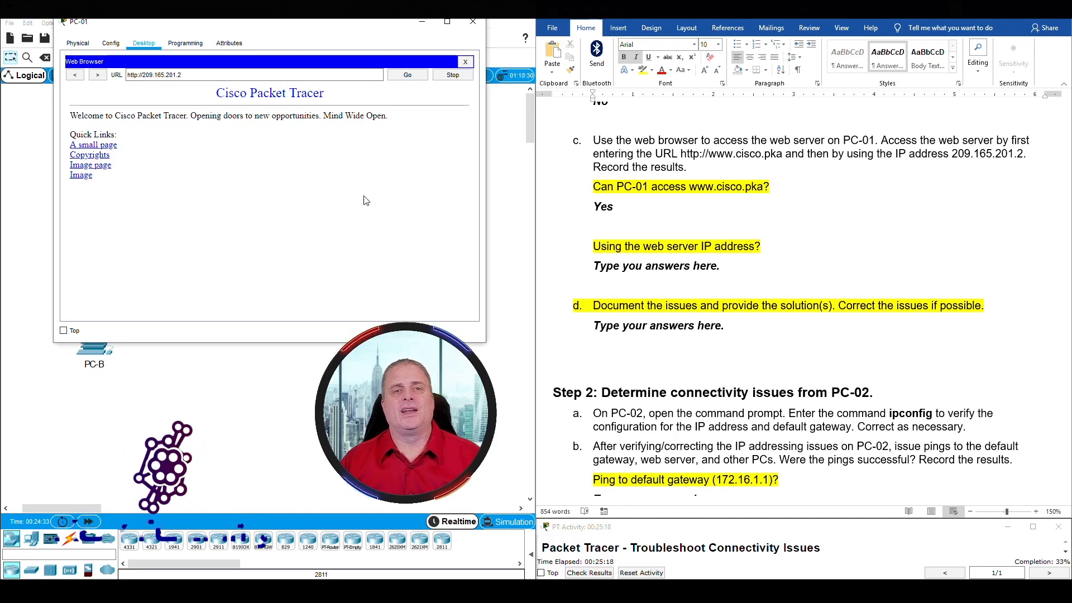
Replace the answer placeholder under "Using the web server IP address?" with "Yes" and hide PC-01's window
click(616, 207)
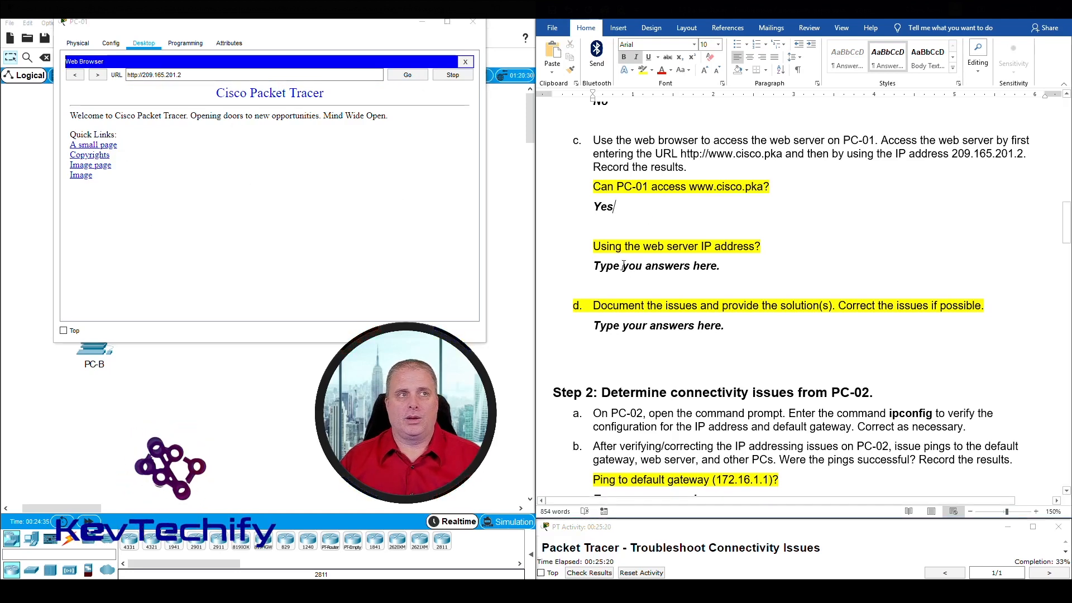
drag(592, 266, 719, 264)
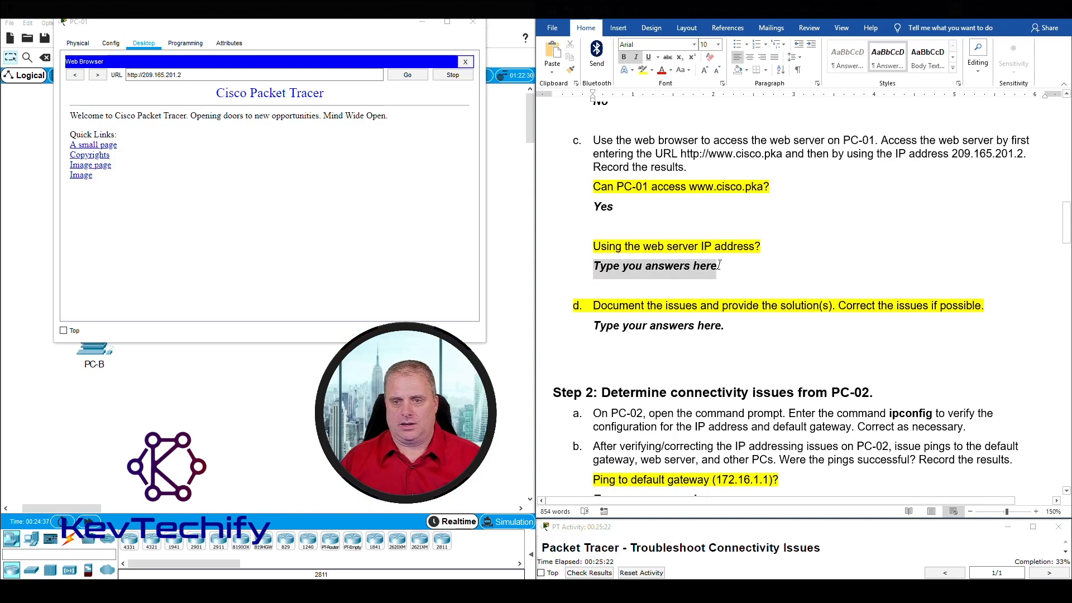
text(Yes)
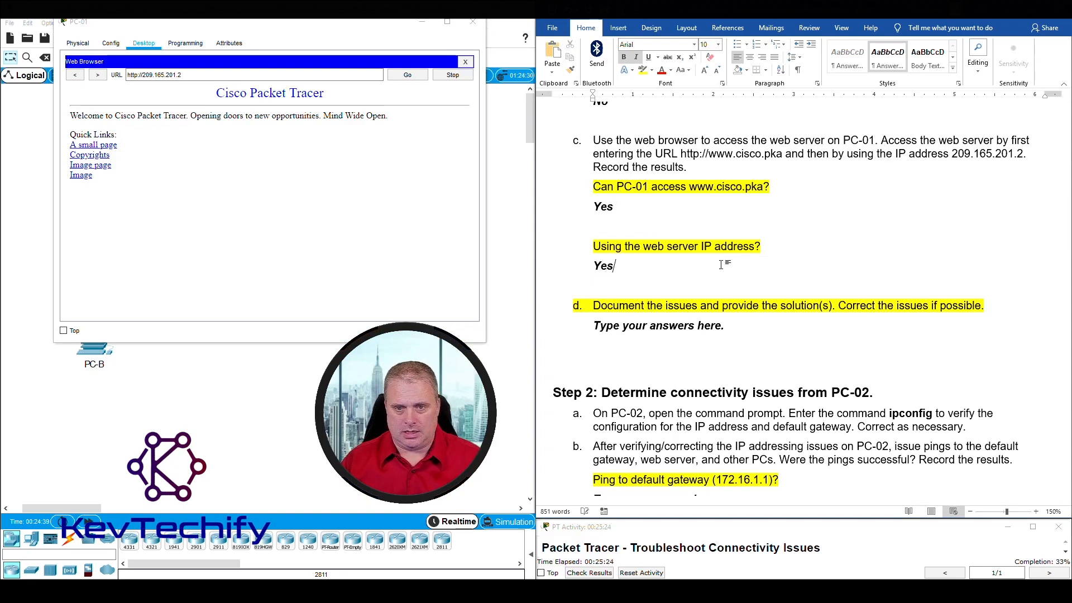
click(673, 342)
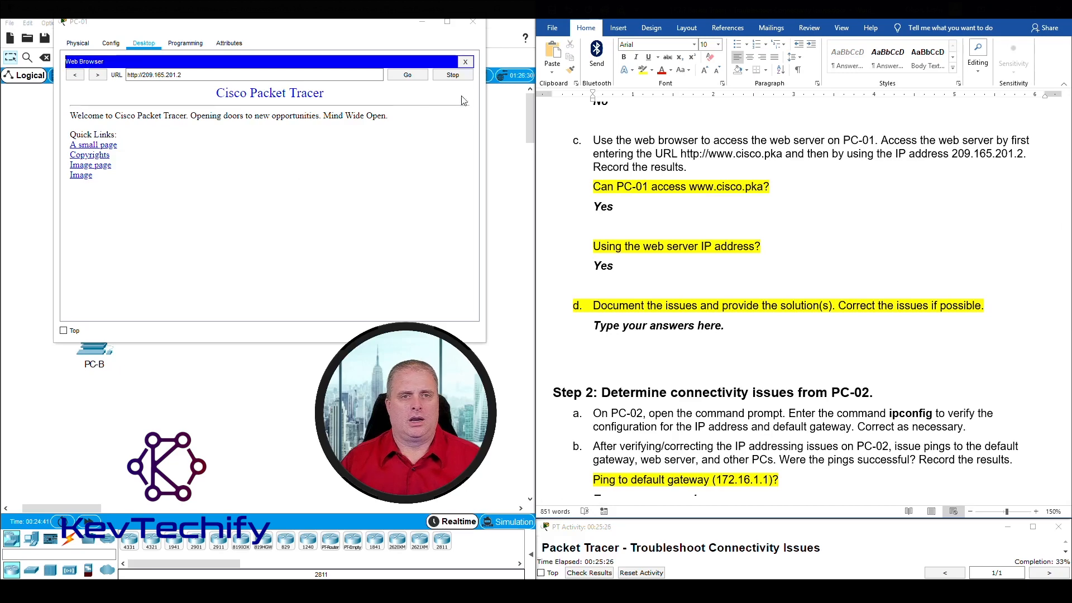
click(426, 26)
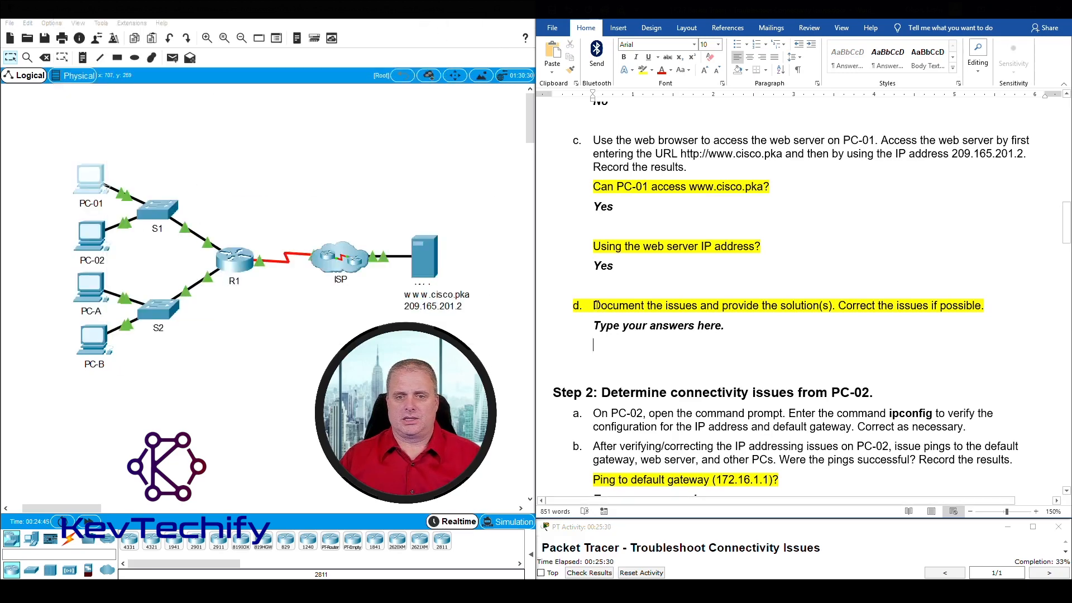
Replace the answer placeholder under Step 1d with "IP address on PC-01 was in correct. Fix it by changing IP address."
drag(594, 304, 985, 306)
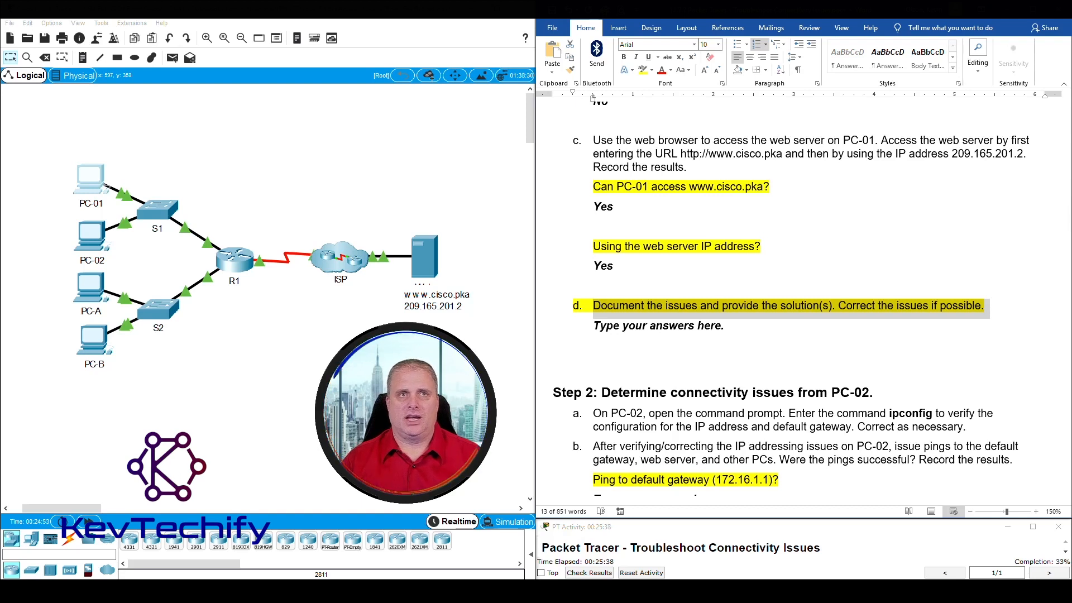
click(676, 324)
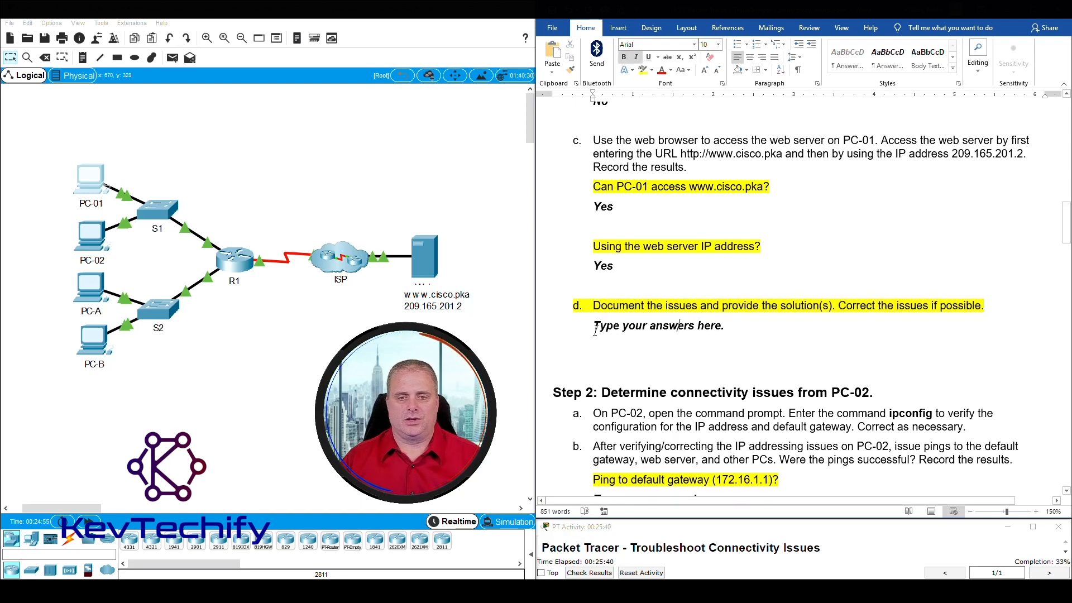
drag(596, 326, 737, 330)
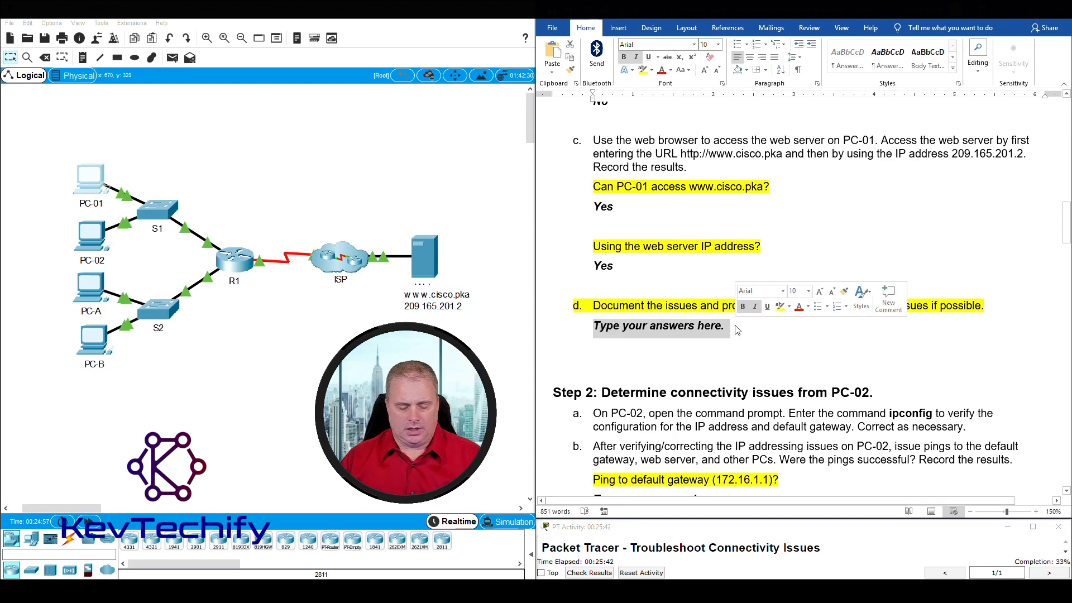
text(IP)
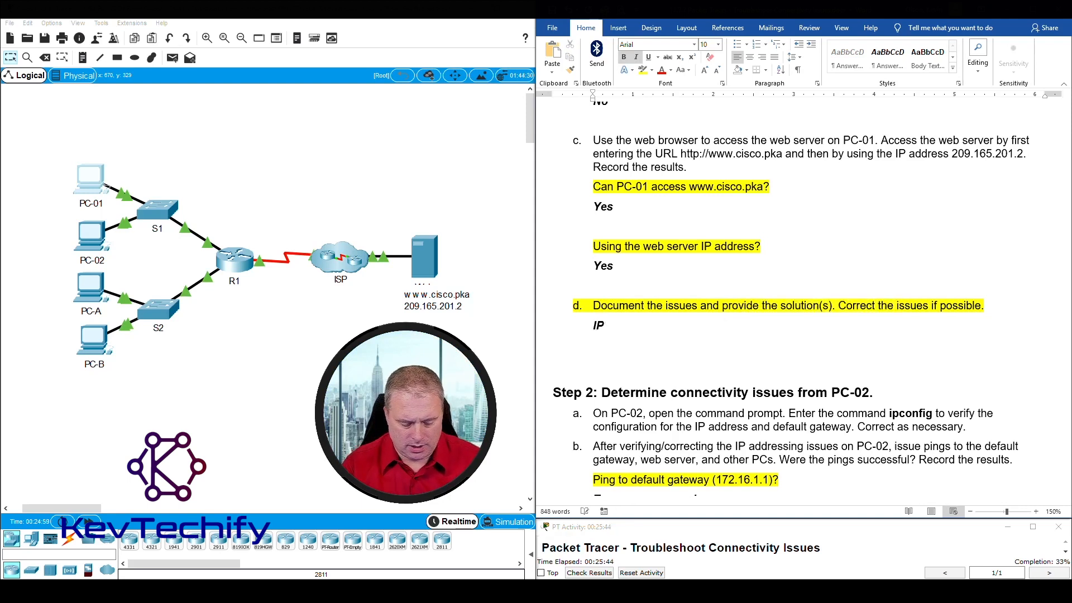
text( address on )
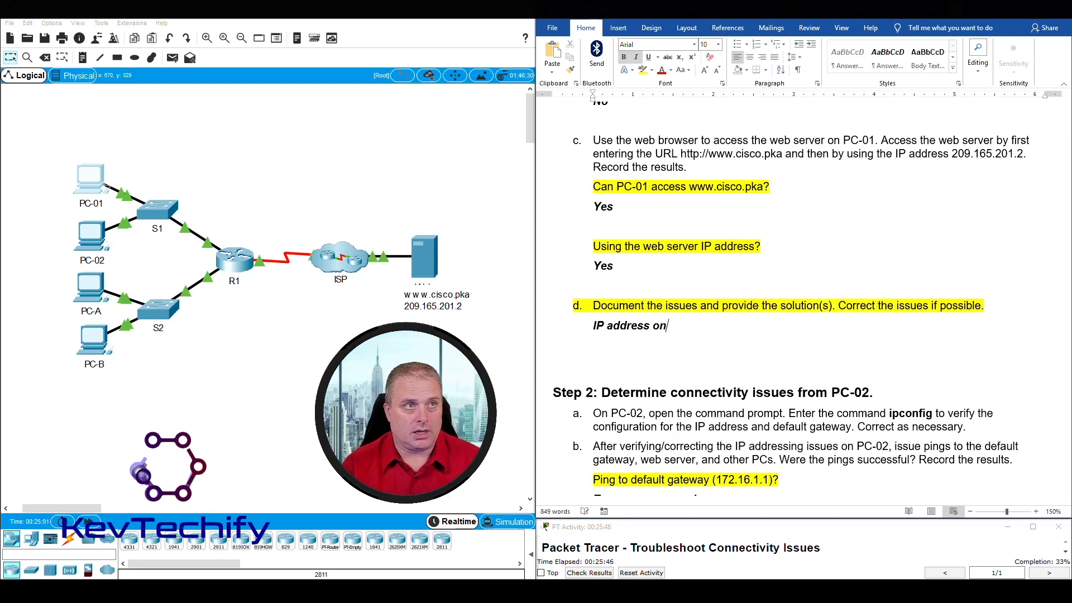
text(PC-01 was in correct.Fix)
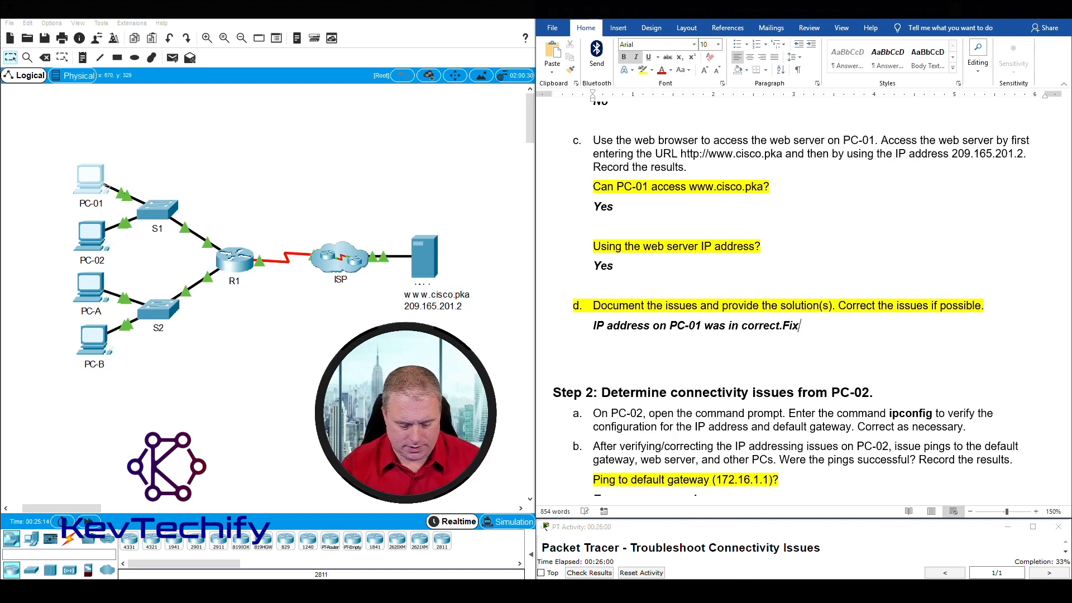
text(by chan)
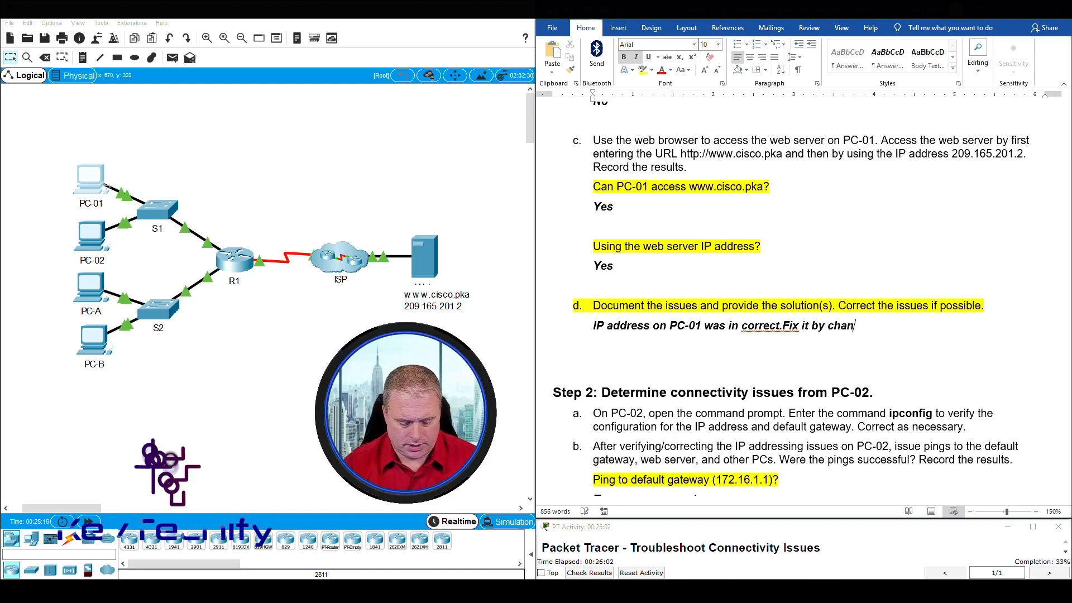
text(ging IP )
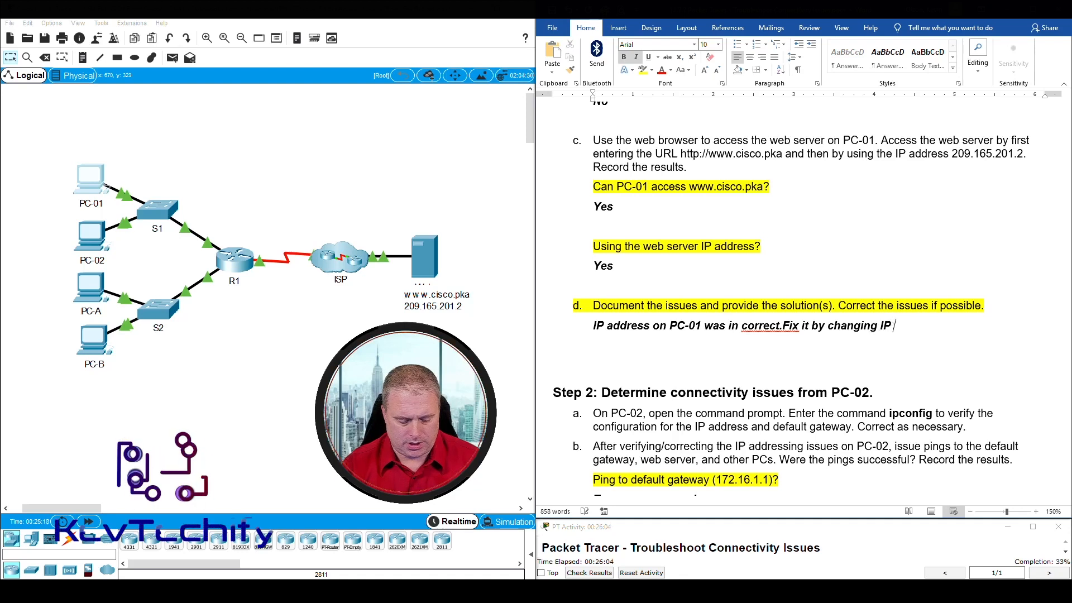
text(address.)
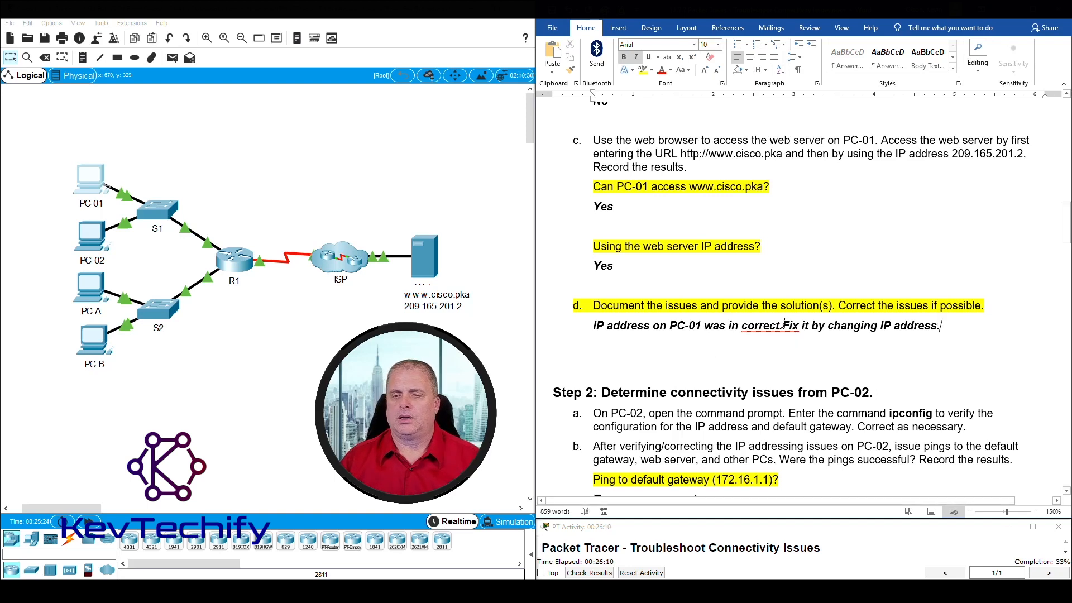
click(784, 324)
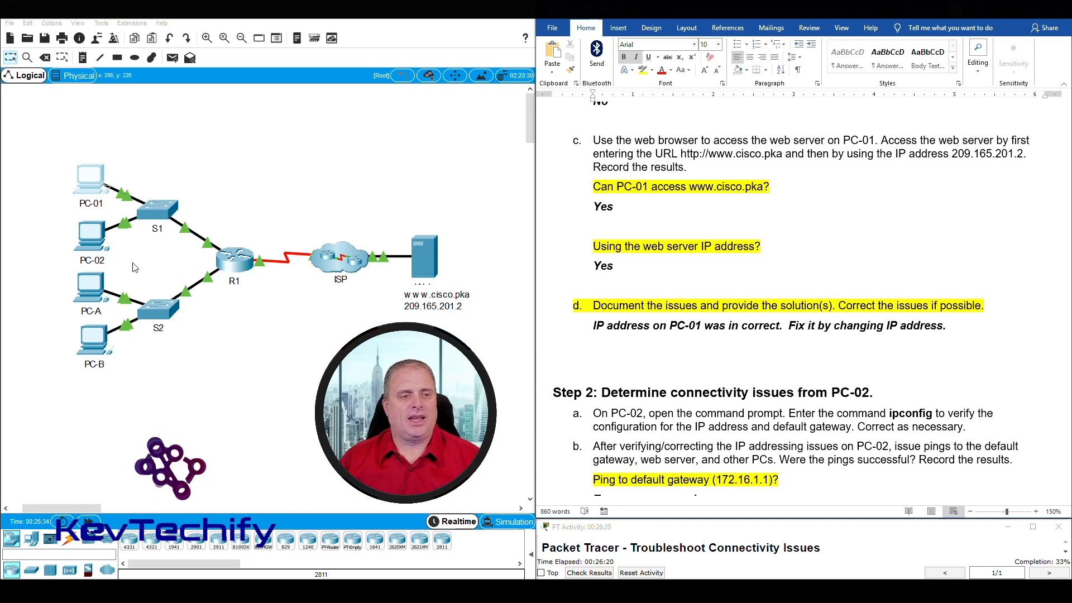
Append "PC-01 can not ping the PCs on" to the Step 1d answer
click(962, 327)
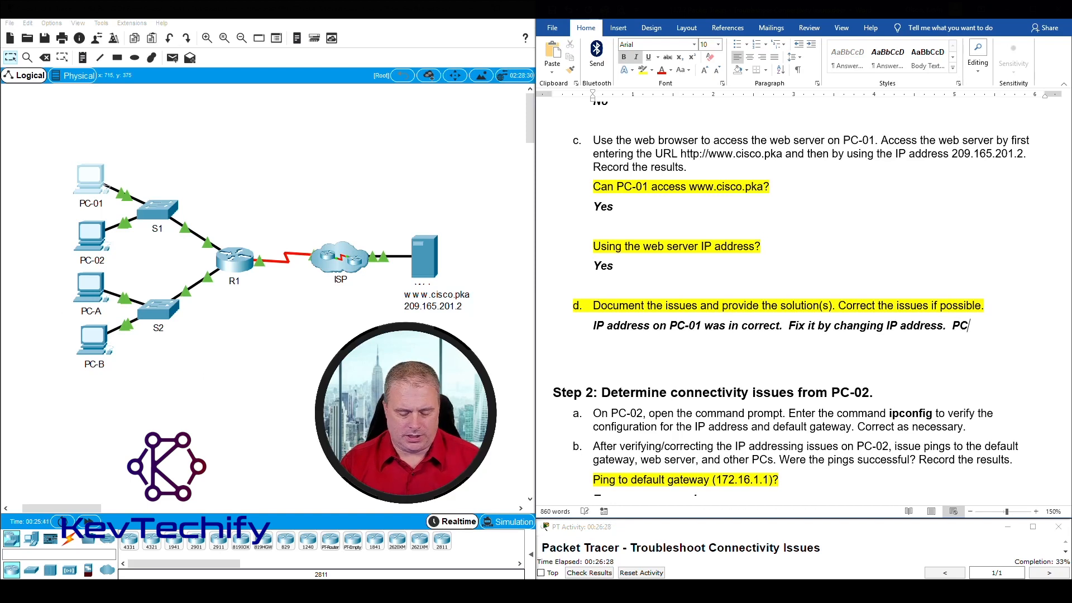
text(PC-01 can not ping )
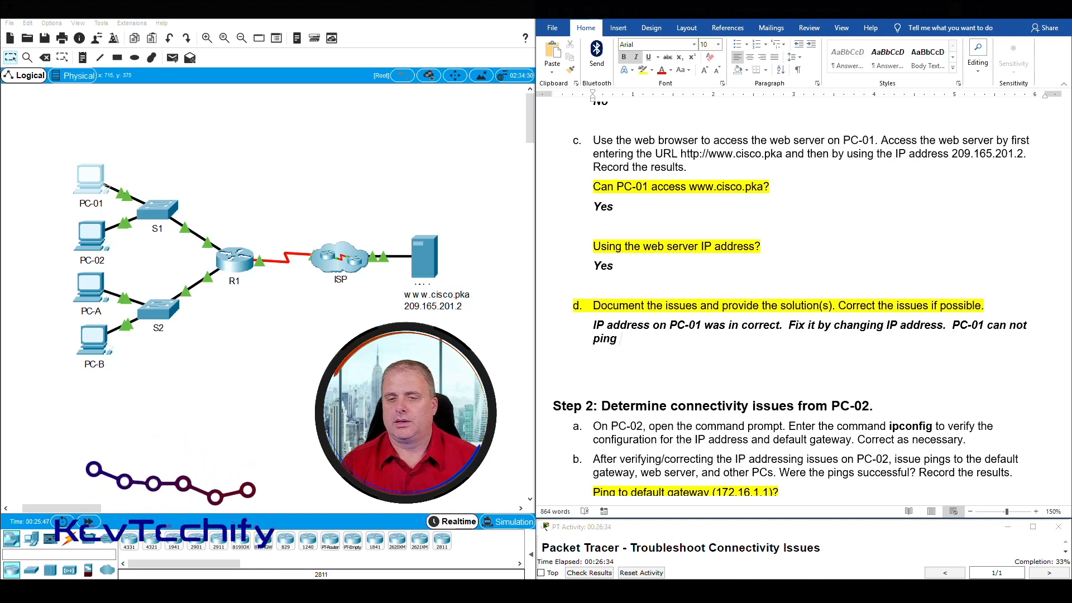
text(the PCs on)
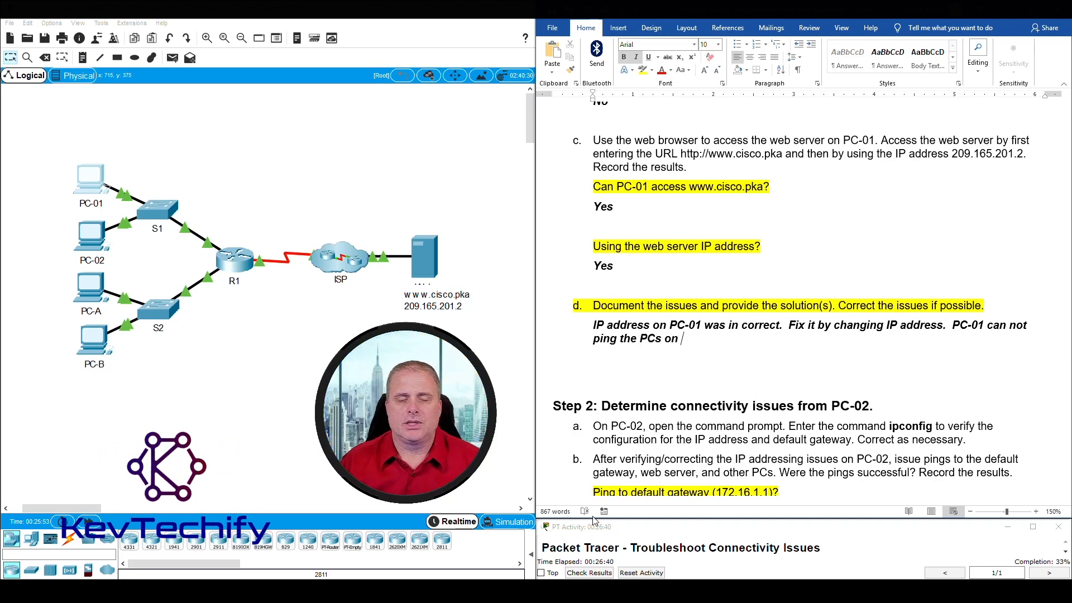
Check PC-01's IP address and subnet mask in the Addressing Table to work out the network notation
scroll(798, 212, up, 6)
scroll(798, 212, up, 10)
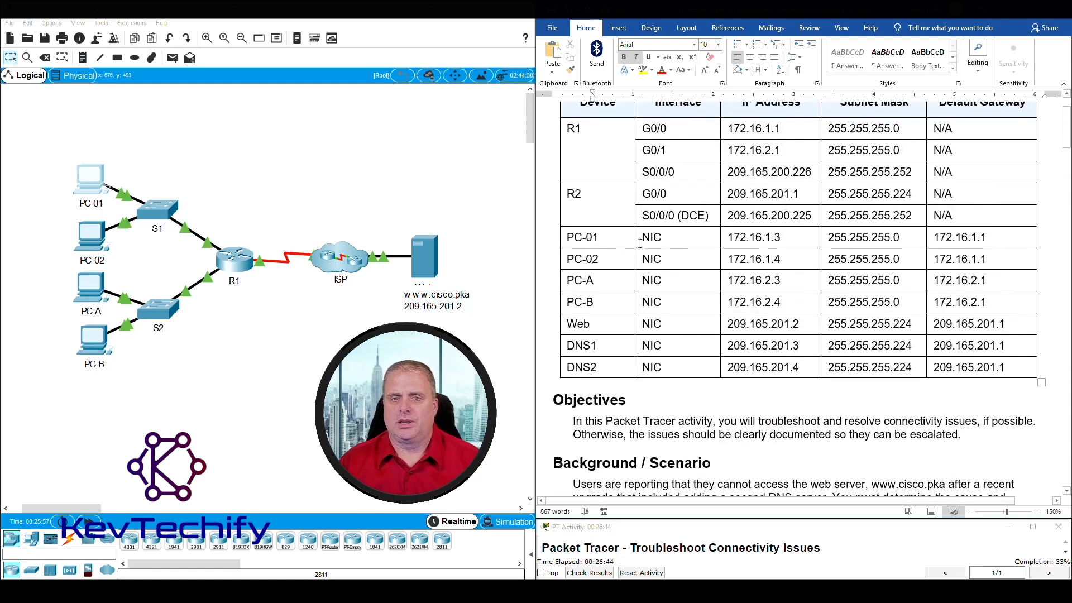
drag(728, 238, 773, 237)
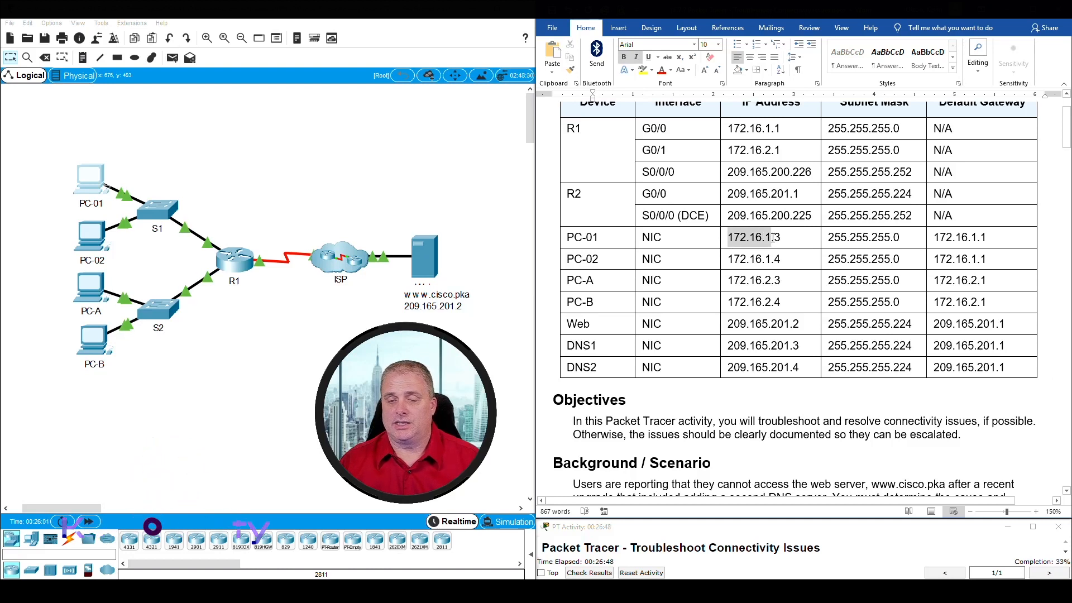
drag(828, 238, 891, 239)
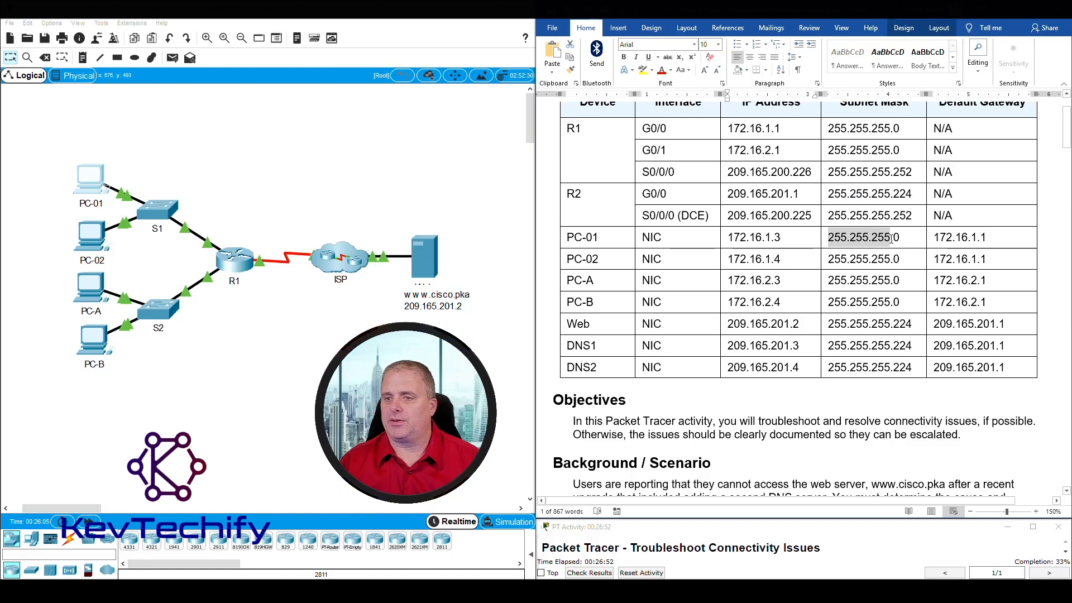
drag(731, 236, 772, 239)
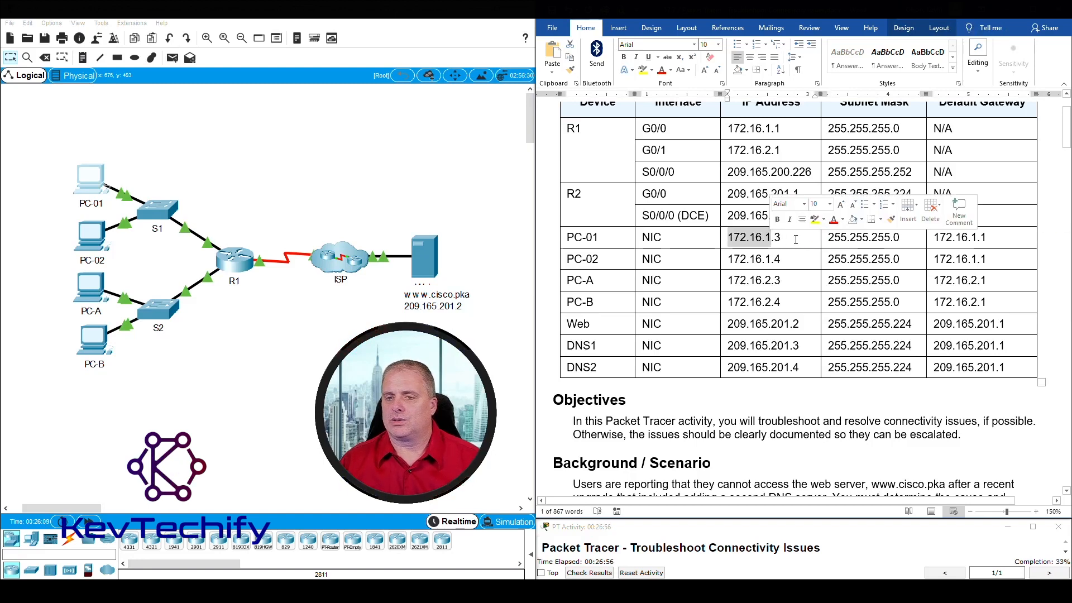
Return to the Step 1d answer and complete its last sentence with "172.16.2.0/24 network."
scroll(780, 242, down, 15)
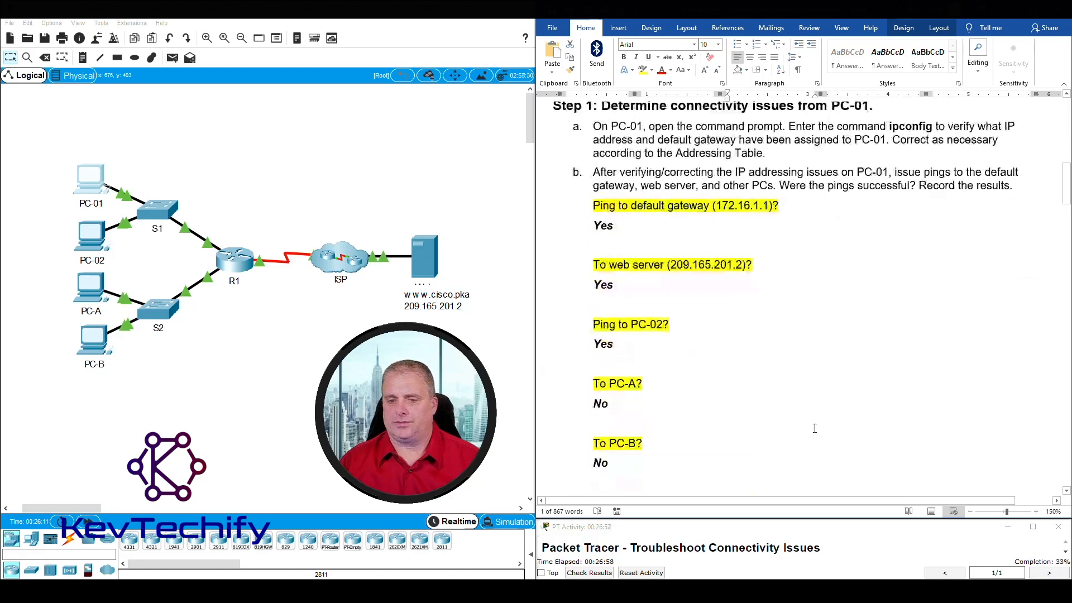
scroll(815, 429, down, 3)
click(693, 340)
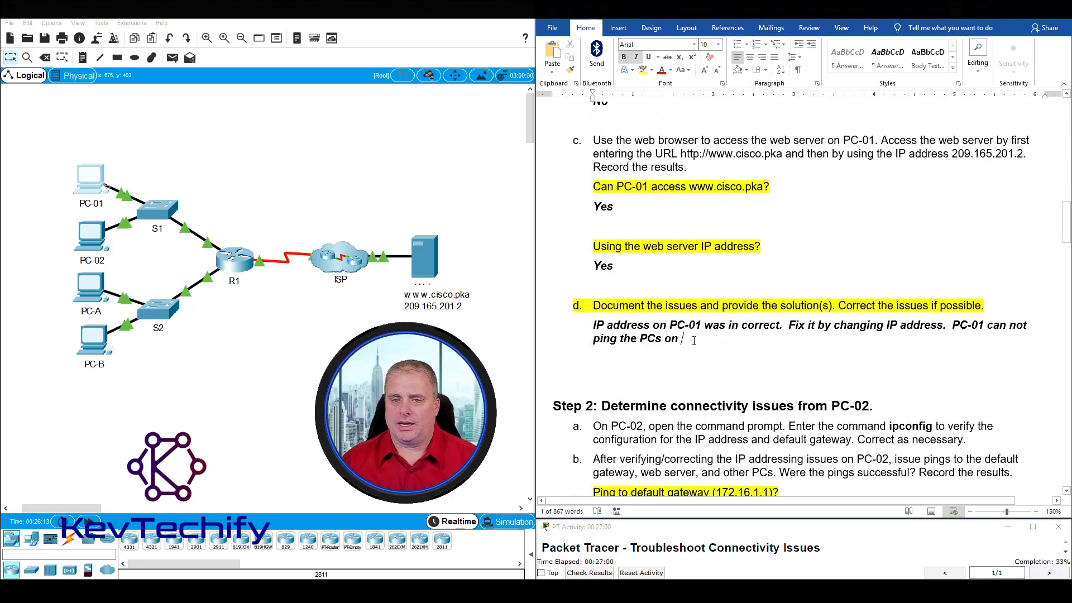
text(172.)
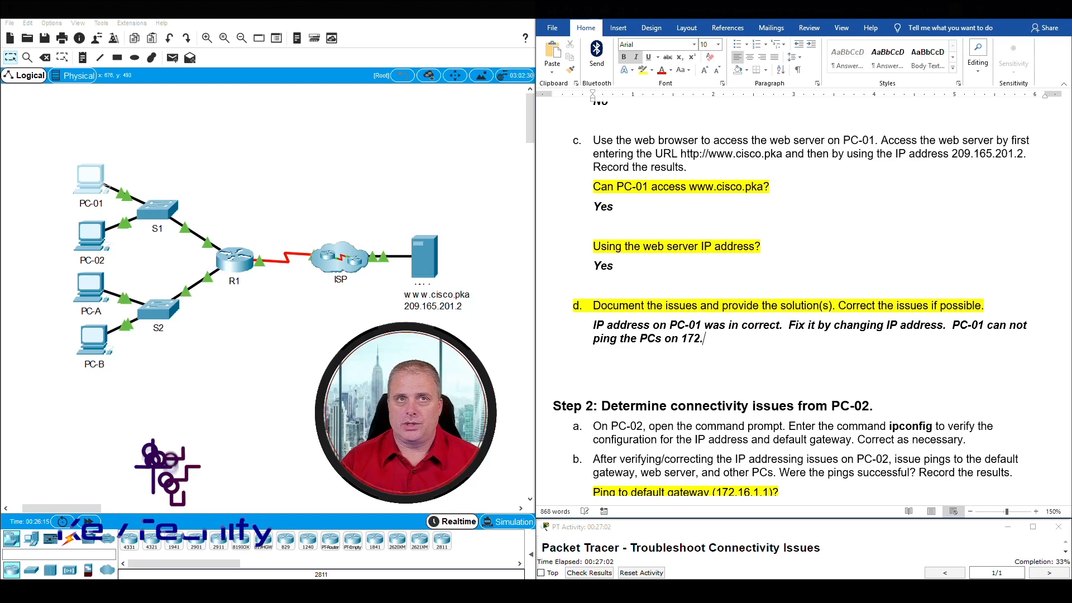
text(16.)
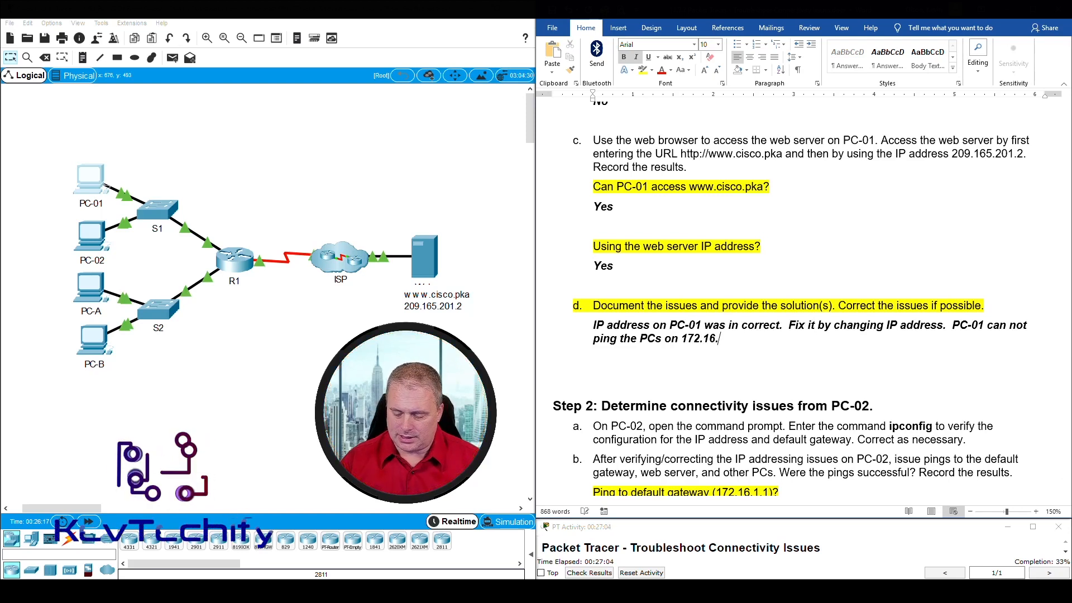
text(2.0/24)
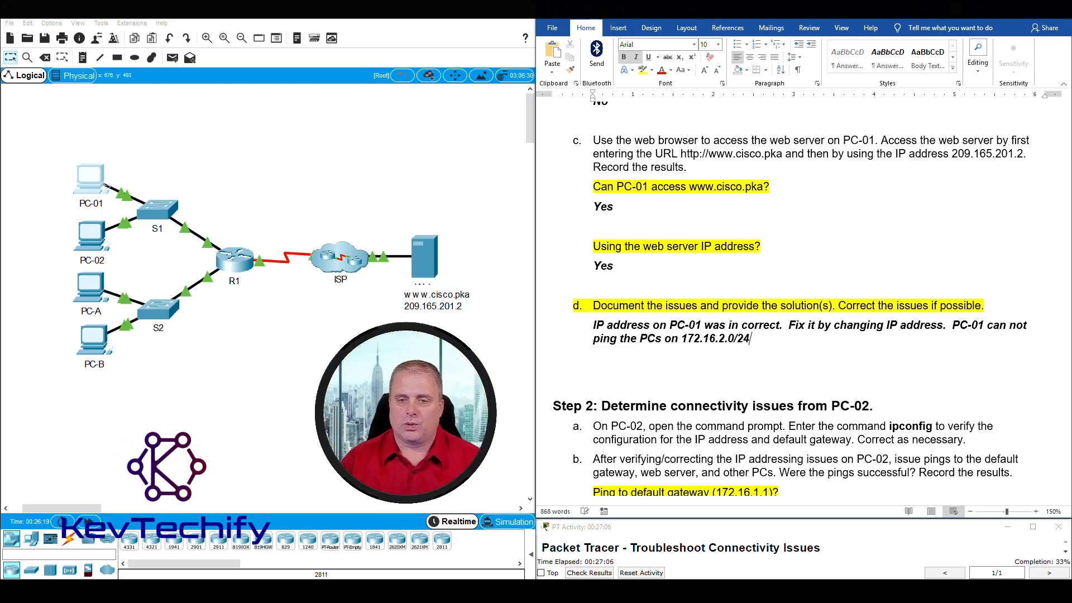
text( network.)
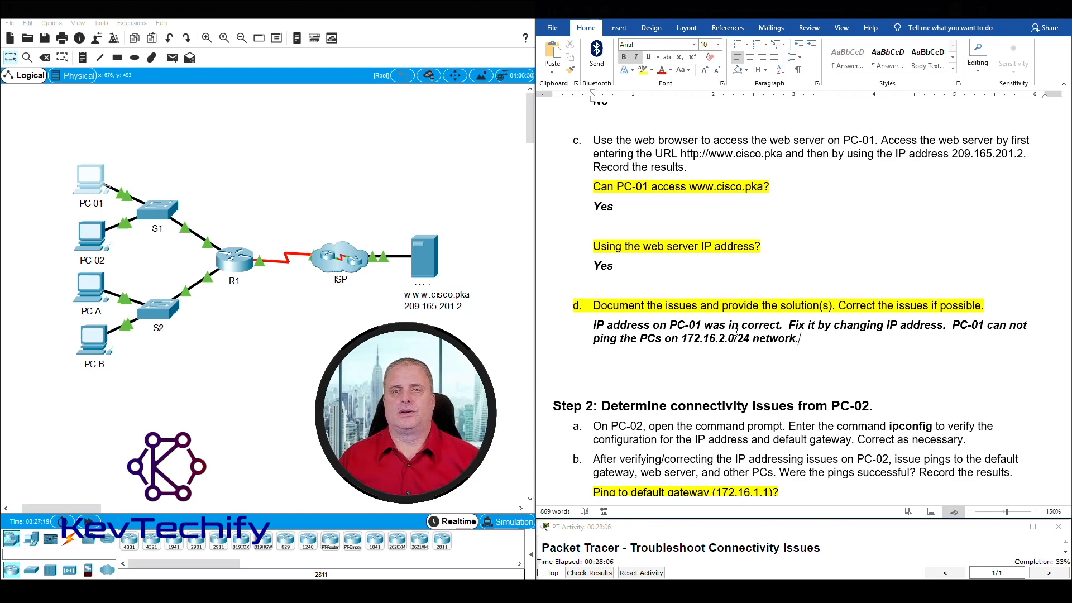
Go to Step 2 of the instructions, open PC-02's Command Prompt and run ipconfig
scroll(736, 331, down, 5)
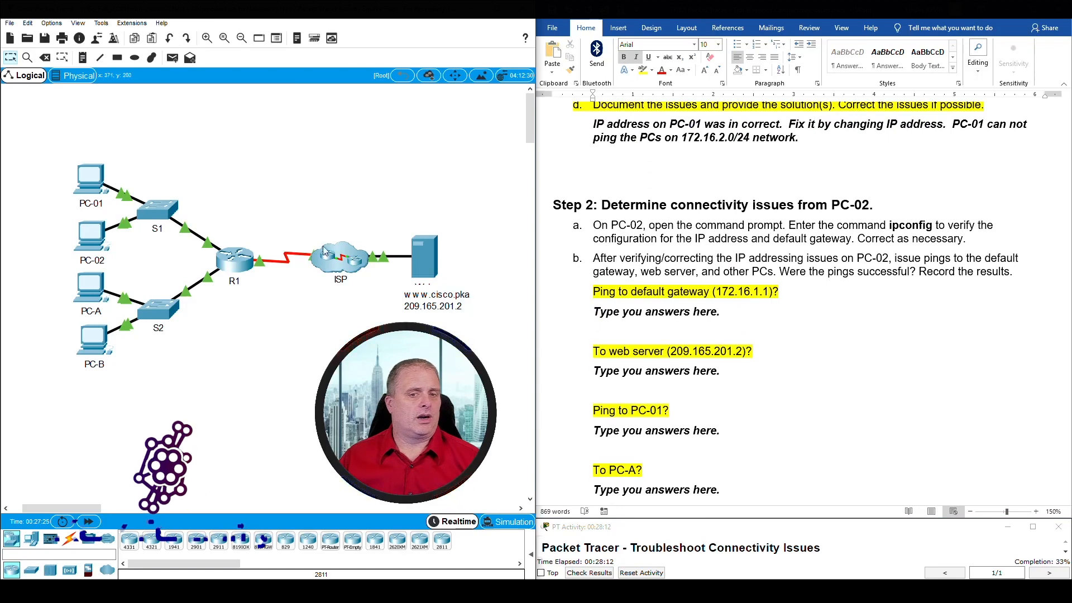
drag(530, 125, 183, 24)
click(92, 180)
drag(372, 98, 445, 97)
click(152, 39)
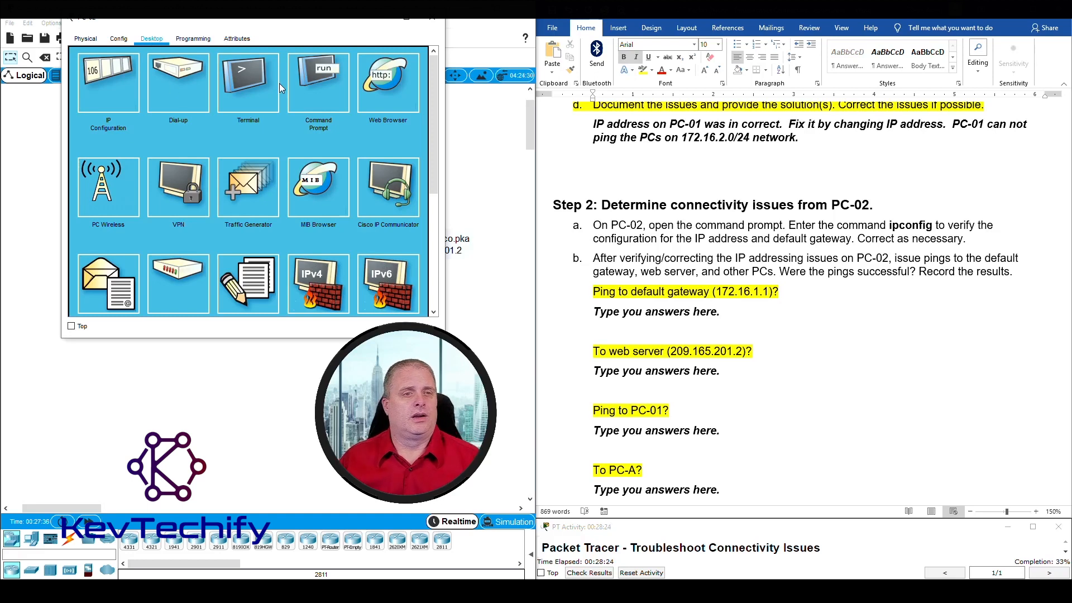
click(317, 77)
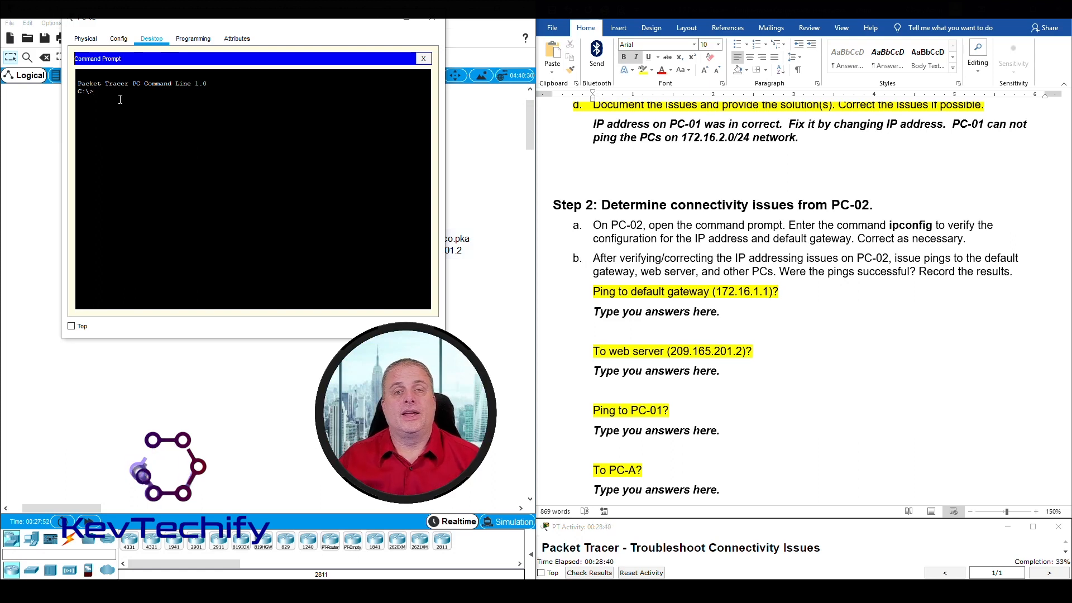
text(ipconf)
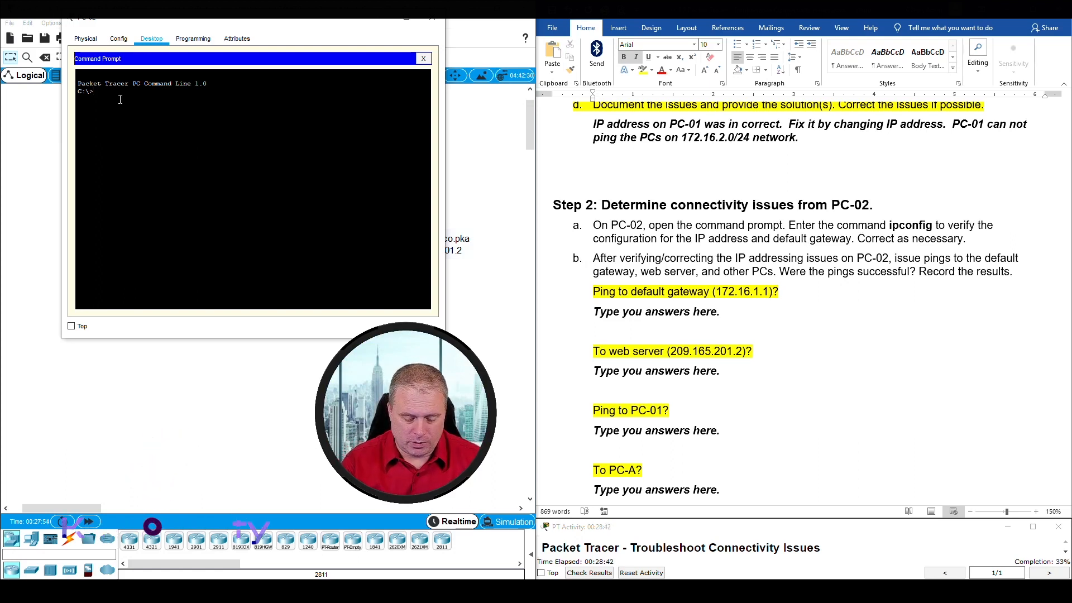
text(ig)
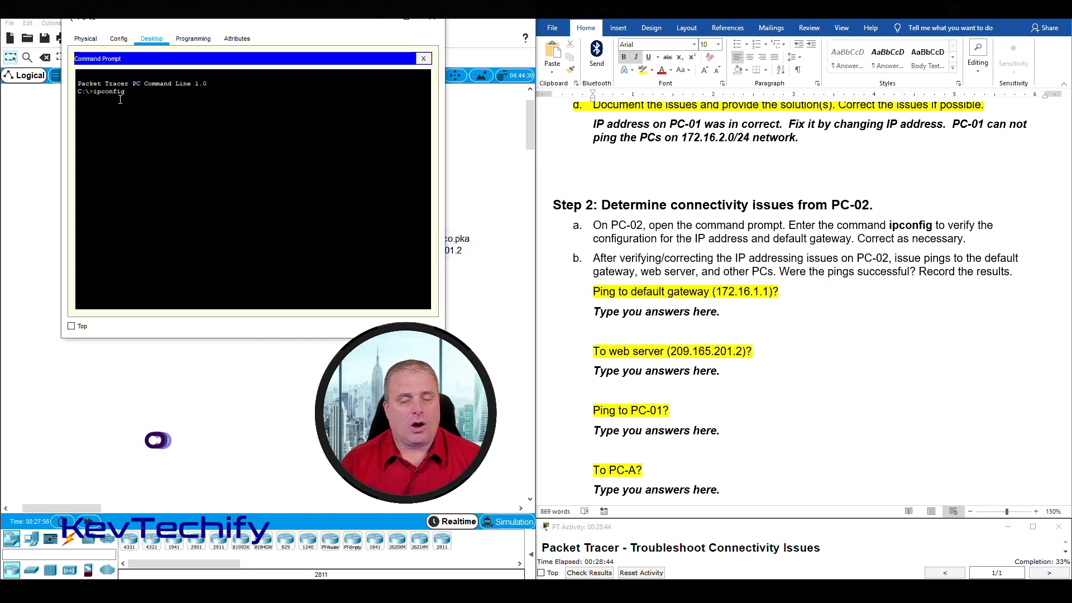
key(Return)
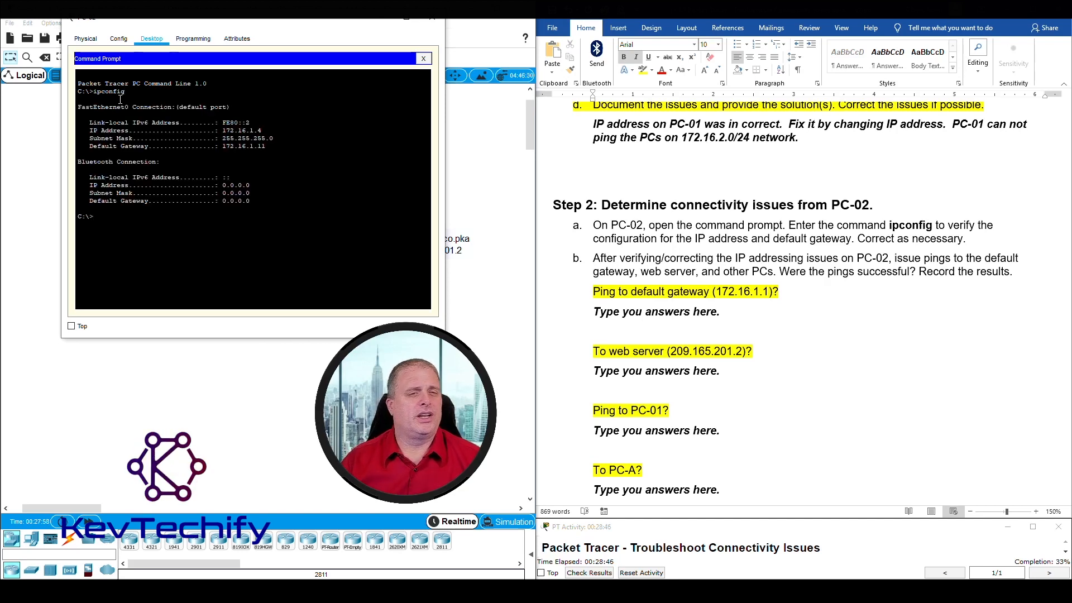
Compare PC-02's IP address, subnet mask and default gateway in the ipconfig output with its row in the Addressing Table
drag(224, 128, 275, 148)
scroll(753, 272, up, 20)
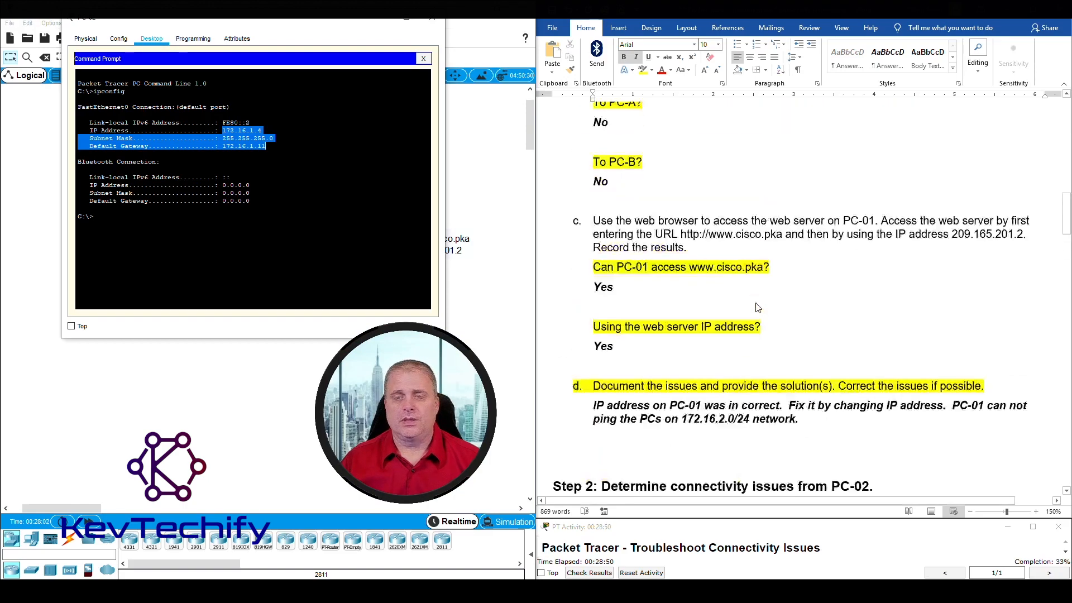
scroll(757, 308, up, 2)
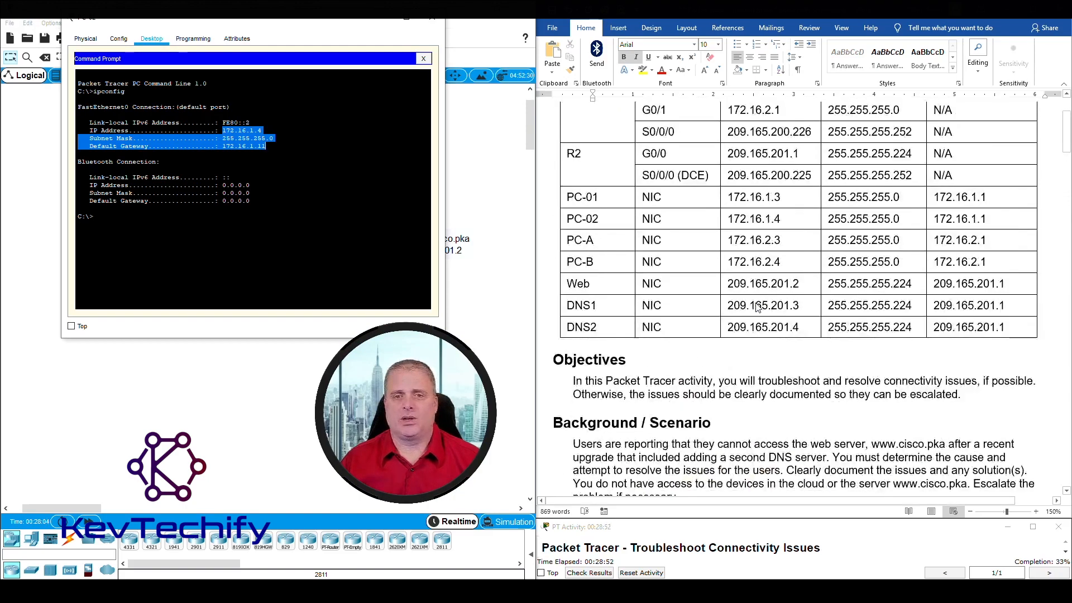
click(644, 219)
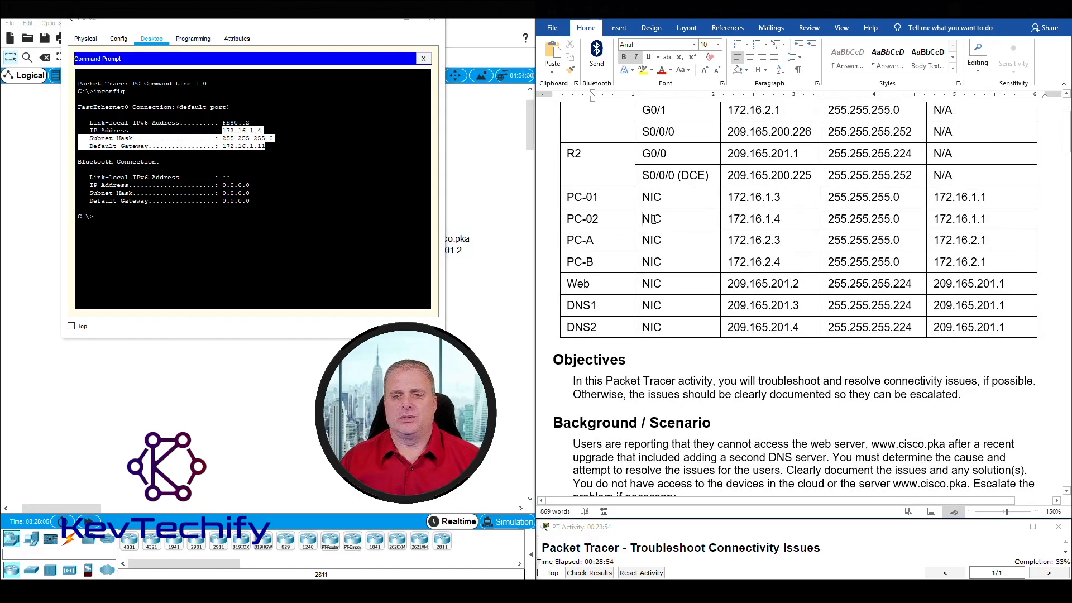
drag(715, 219, 781, 219)
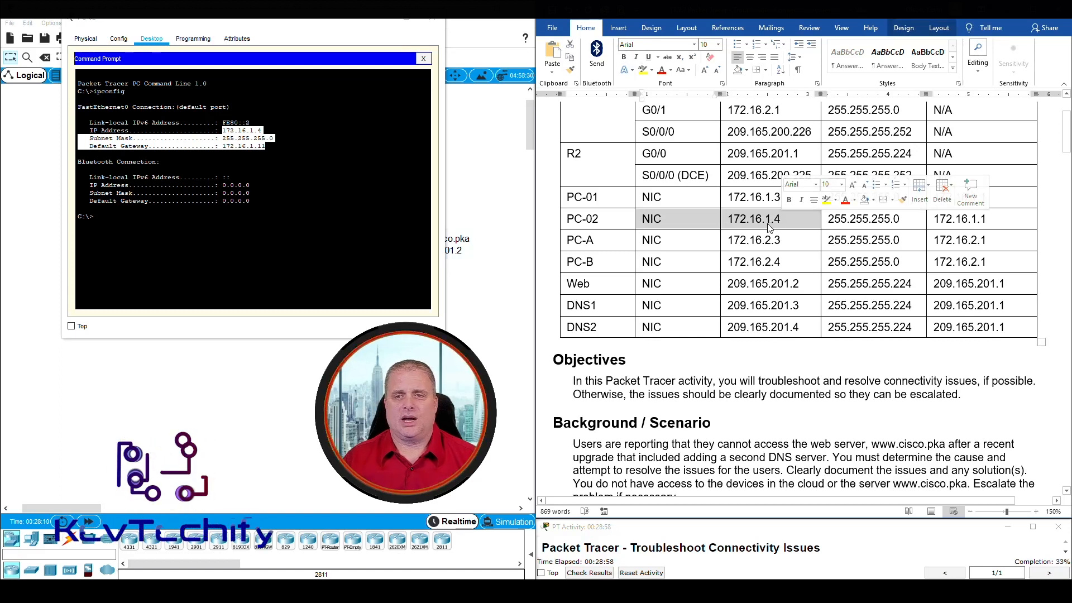
click(782, 221)
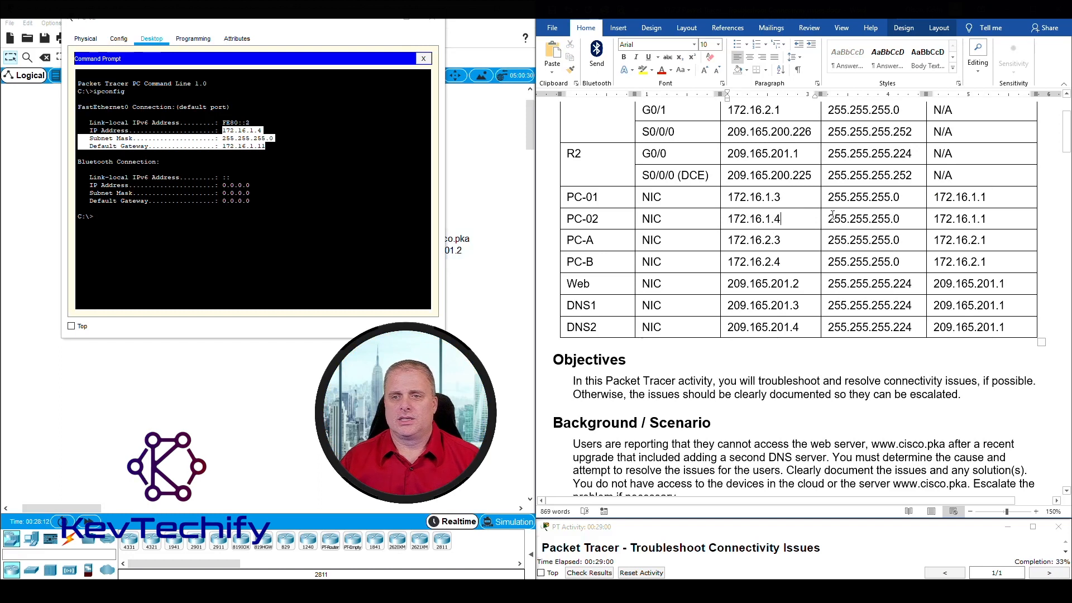
click(825, 221)
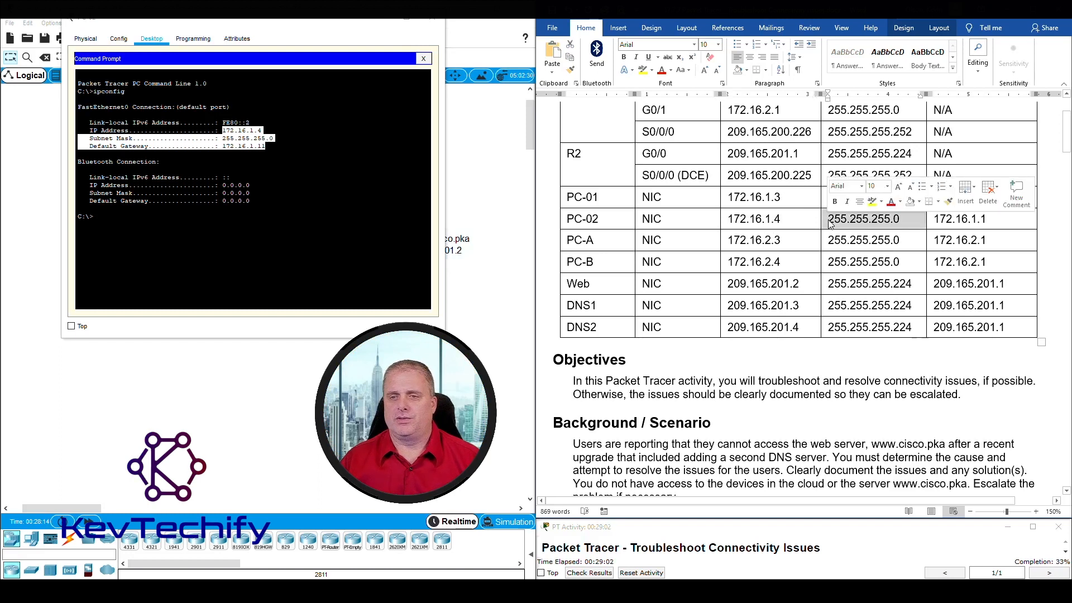
click(941, 220)
drag(937, 219, 988, 218)
click(307, 154)
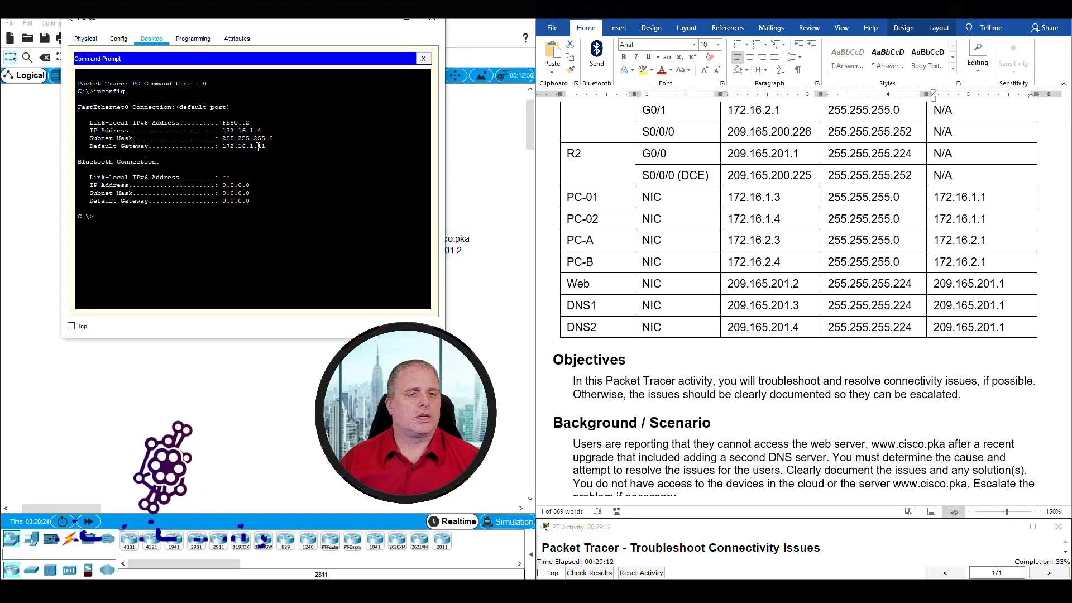
drag(258, 147, 267, 146)
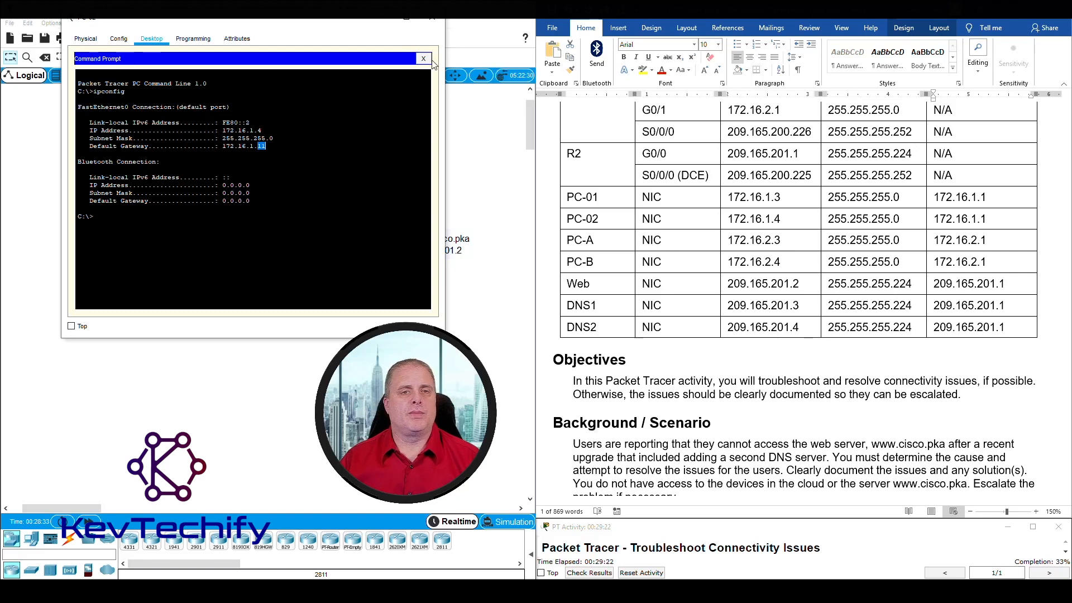
Set PC-02's default gateway to 172.16.1.1 in its IP Configuration and close the configuration window
click(423, 59)
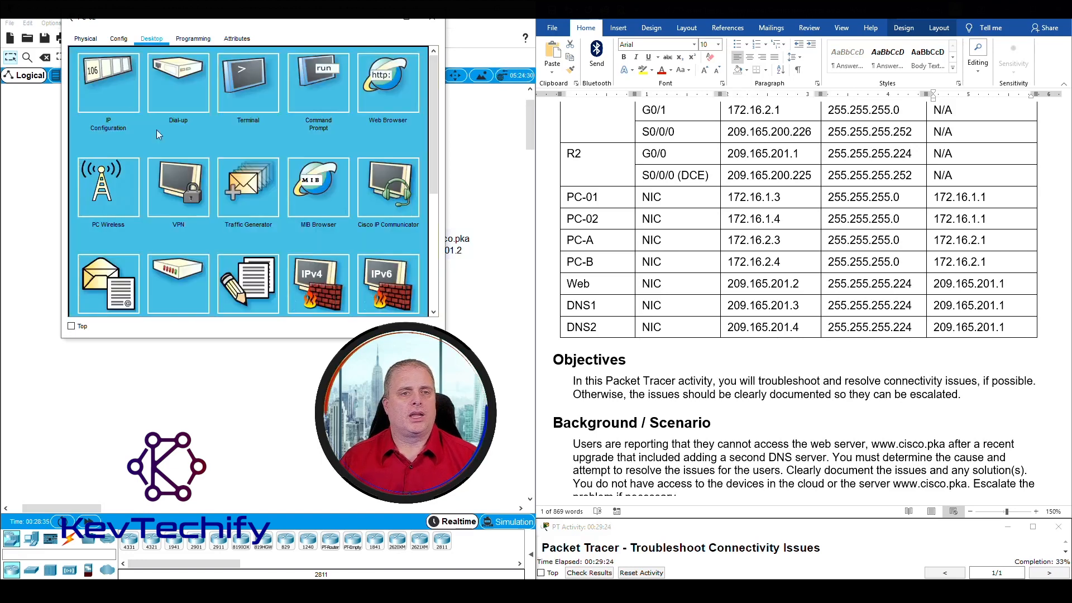
click(101, 78)
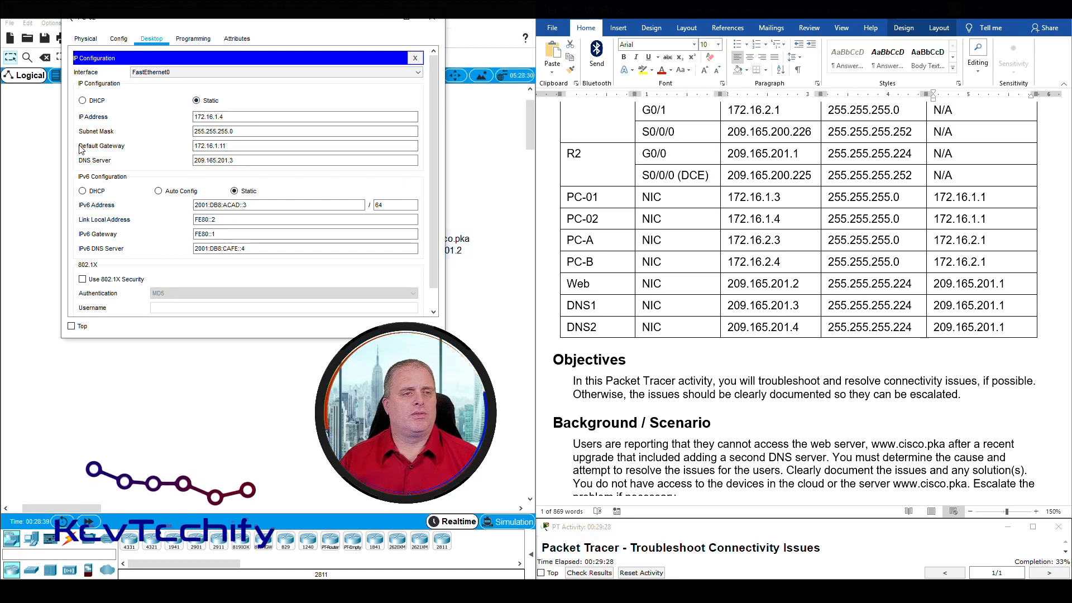
double_click(224, 146)
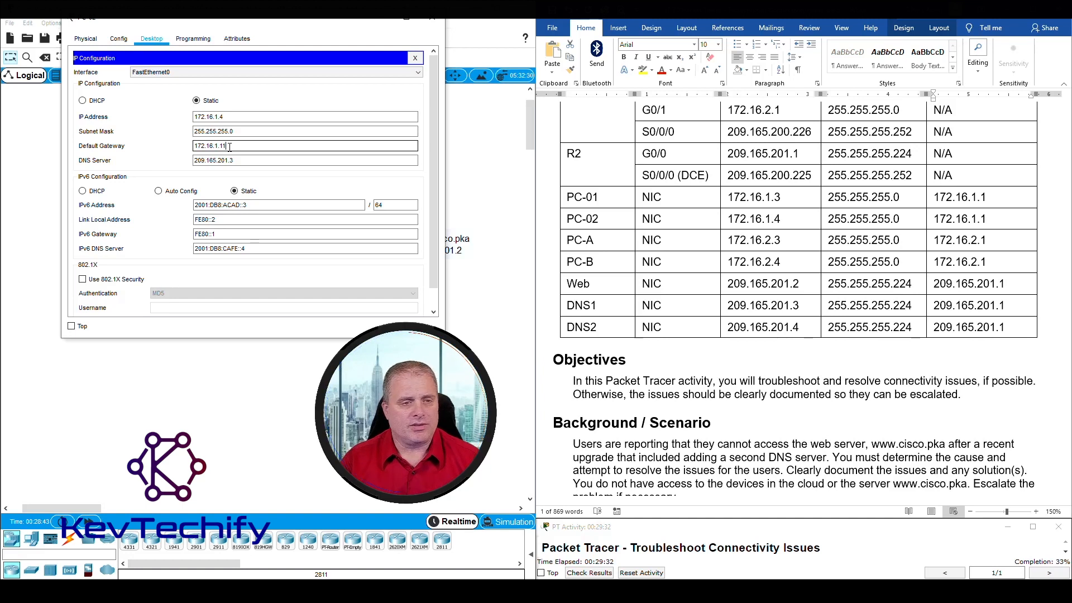
text(1)
click(252, 158)
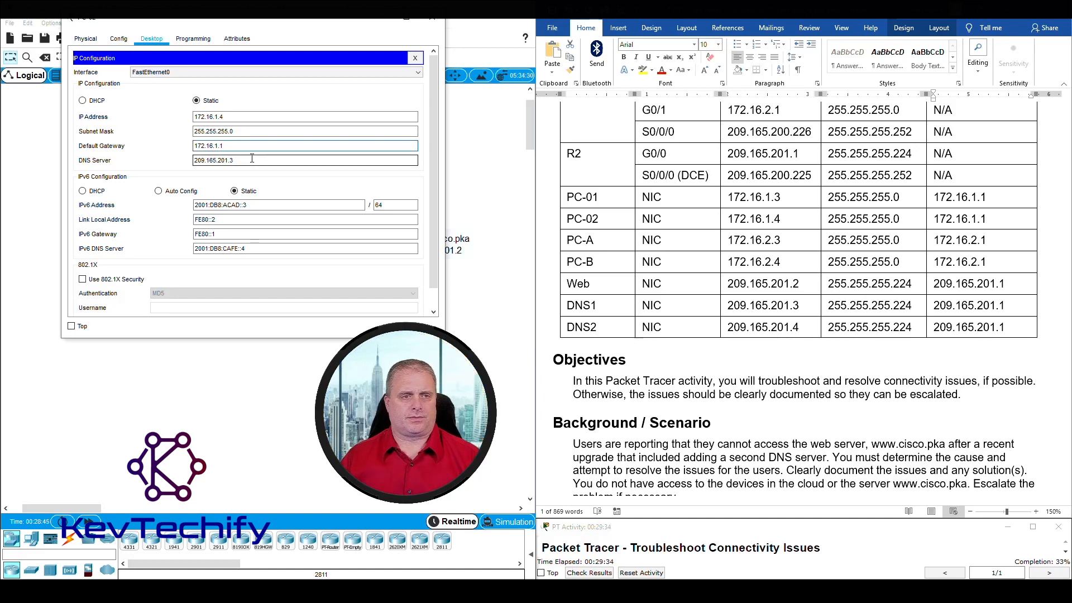
click(253, 160)
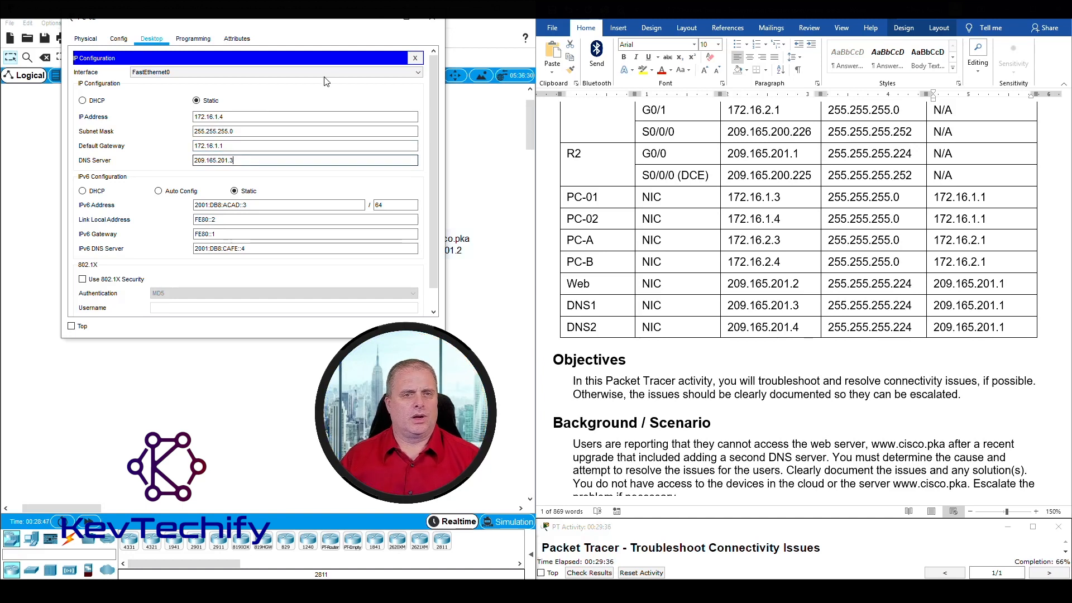
click(415, 58)
Reopen PC-02's Command Prompt and run ipconfig again to check the corrected default gateway
click(311, 79)
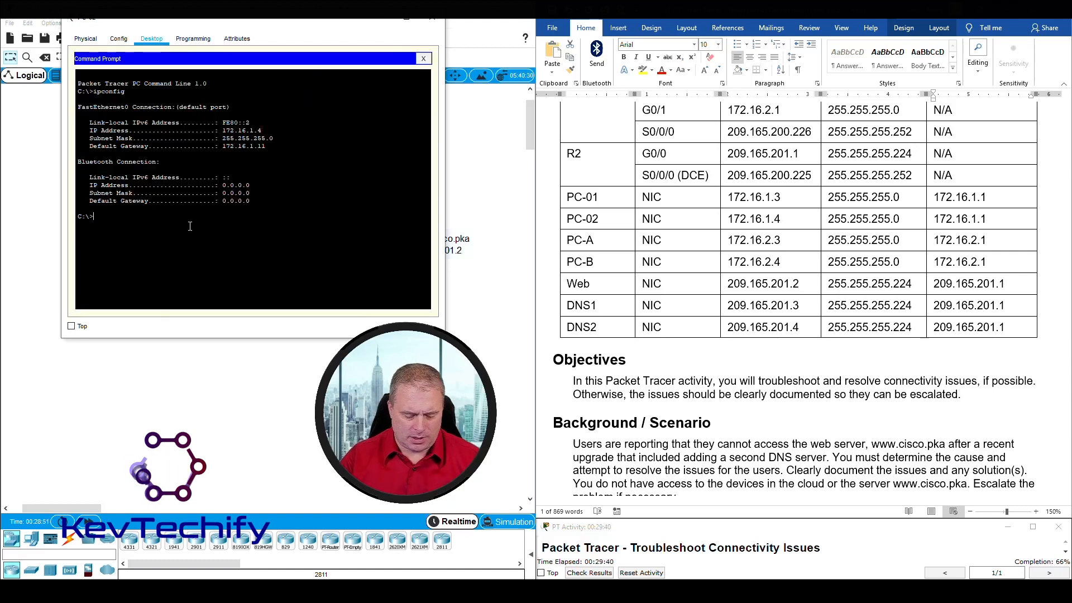
text(ipconfig)
key(Return)
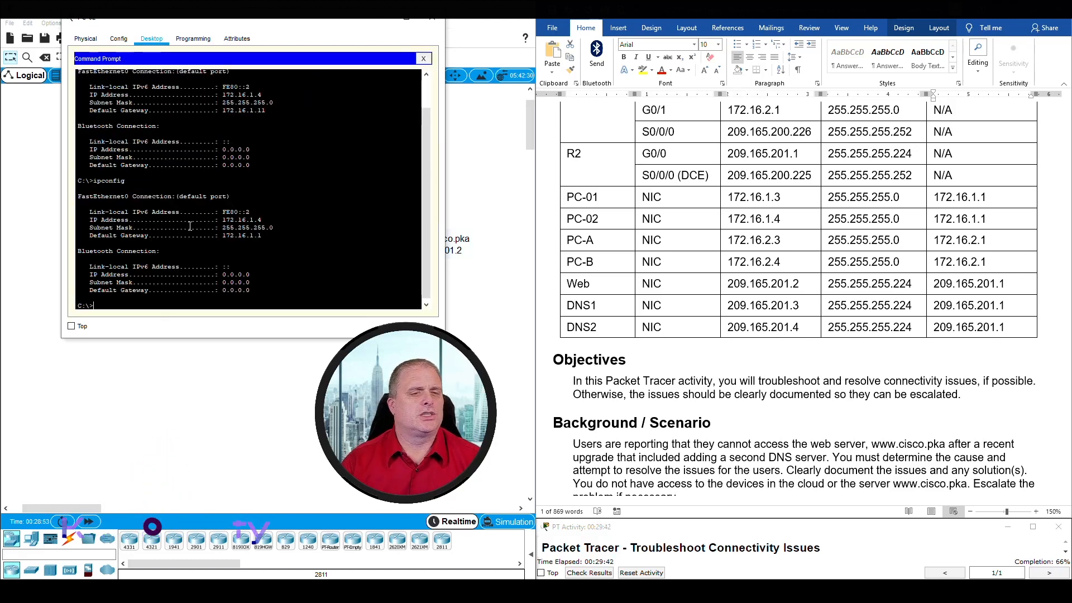
drag(223, 235, 261, 235)
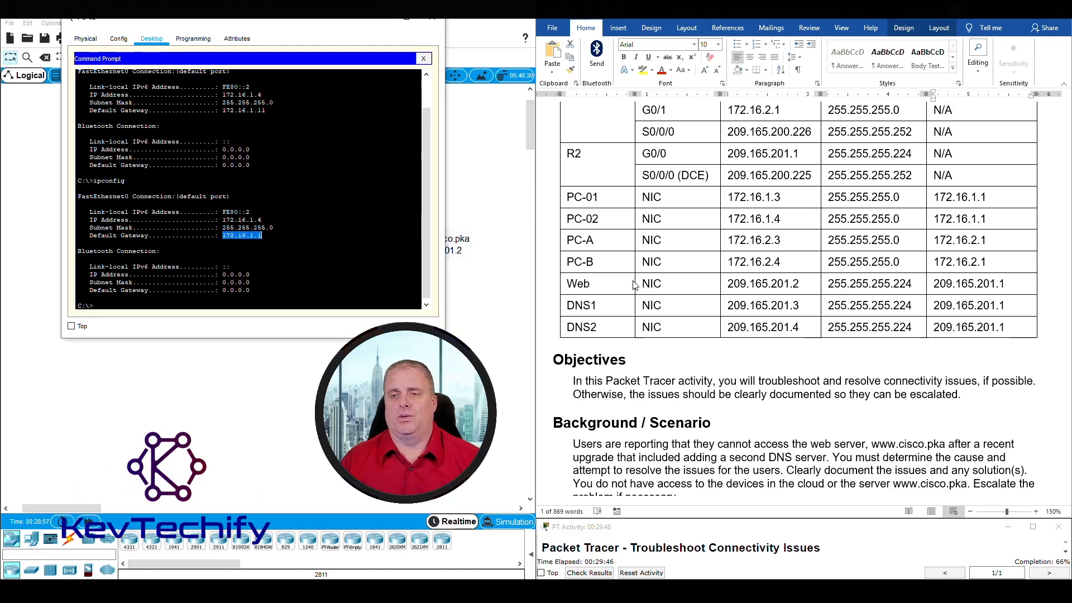
Ping the default gateway 172.16.1.1 from PC-02 and record "Yes" as its answer in Step 2b
scroll(735, 385, down, 20)
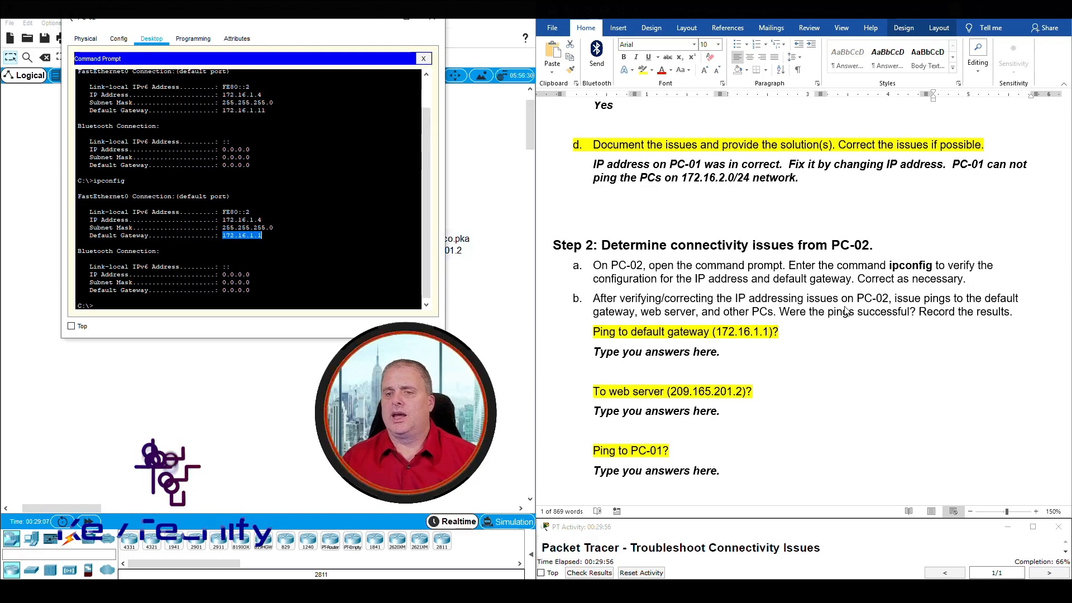
scroll(759, 375, down, 3)
scroll(759, 374, down, 1)
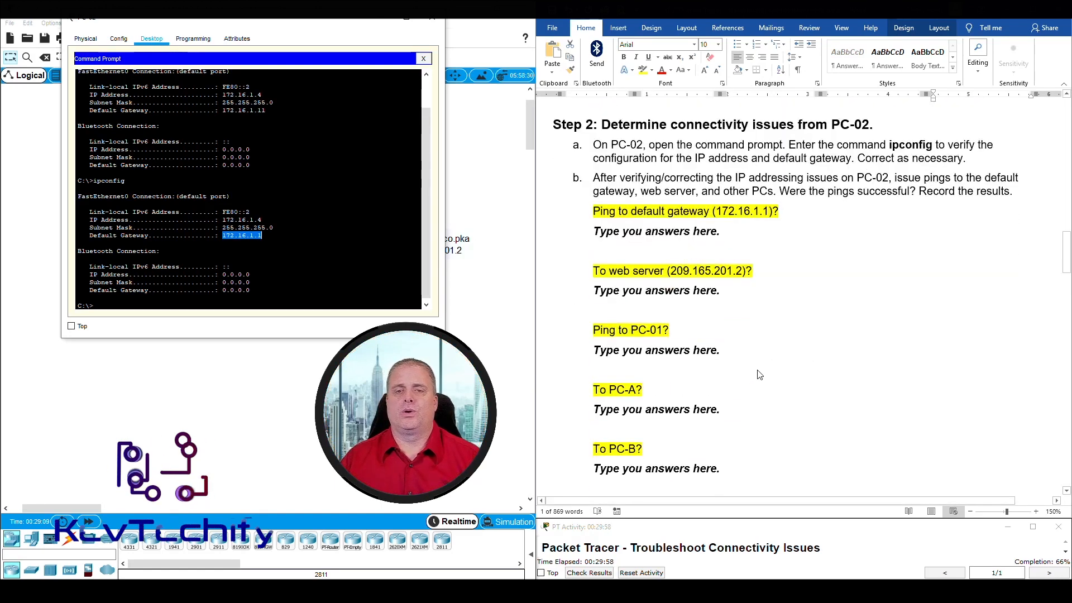
click(98, 306)
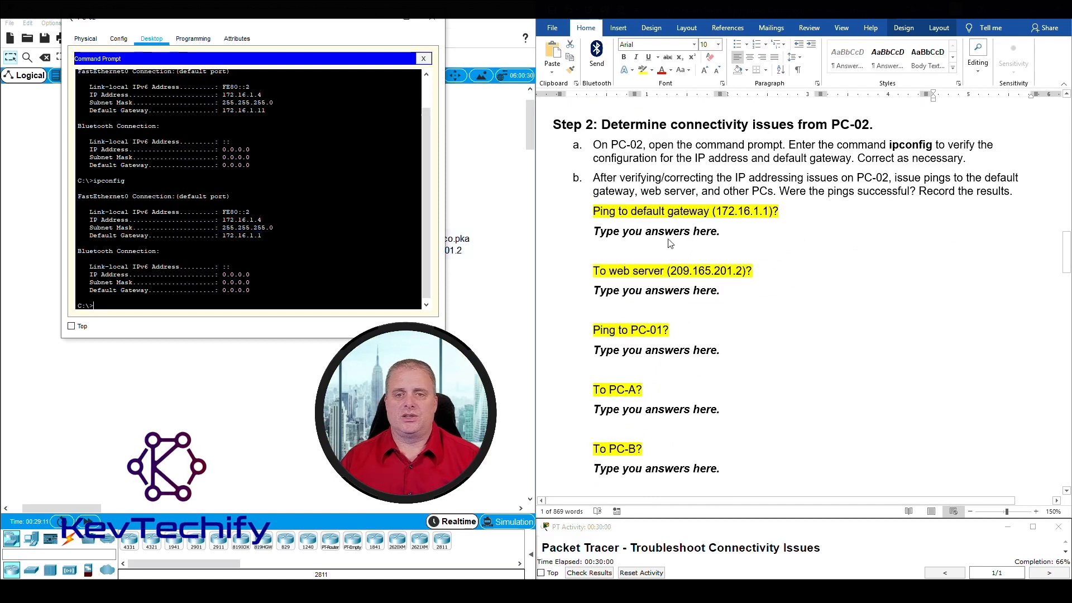
click(588, 231)
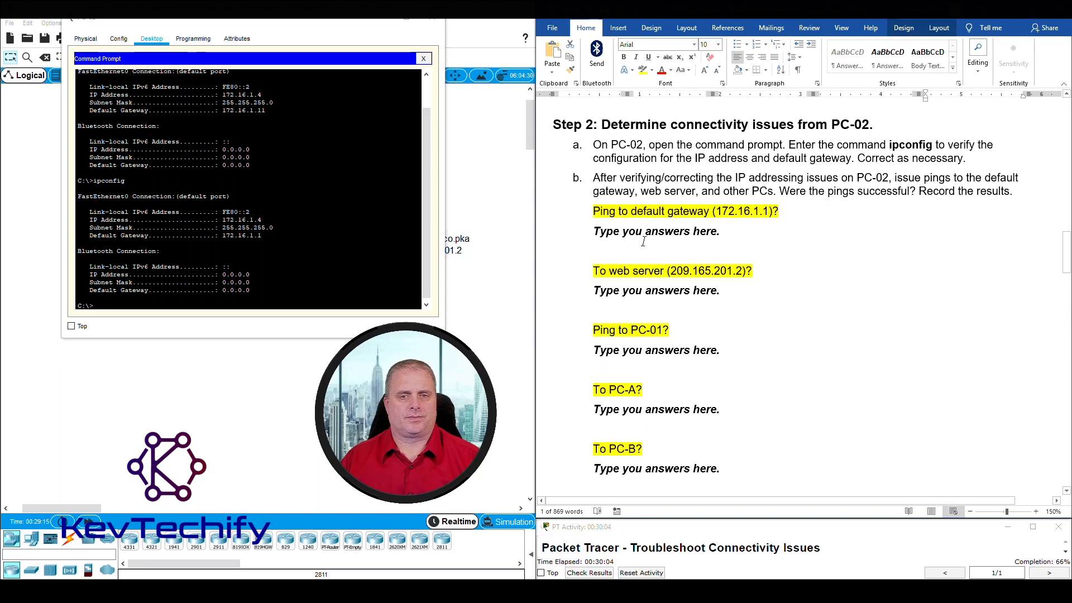
click(181, 302)
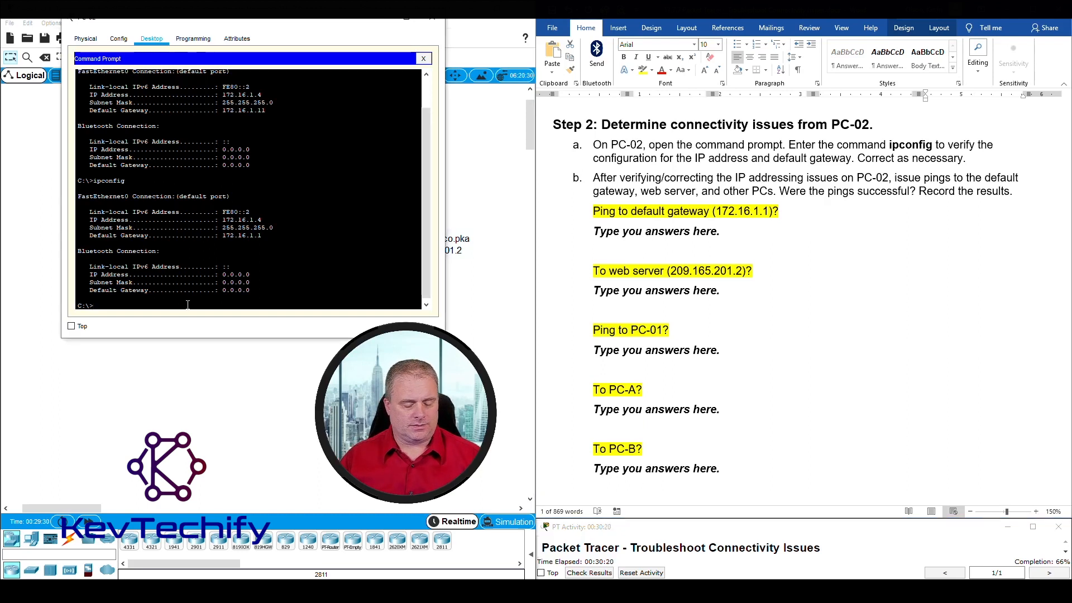
text(ping 172.16.1.1)
key(Return)
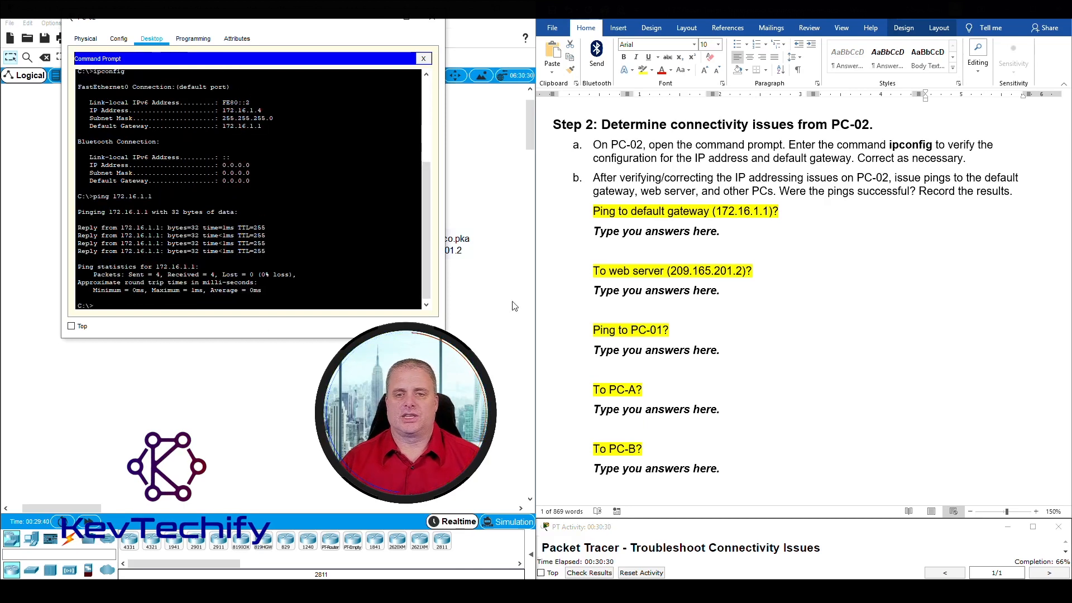
drag(598, 236, 729, 237)
text(Yes)
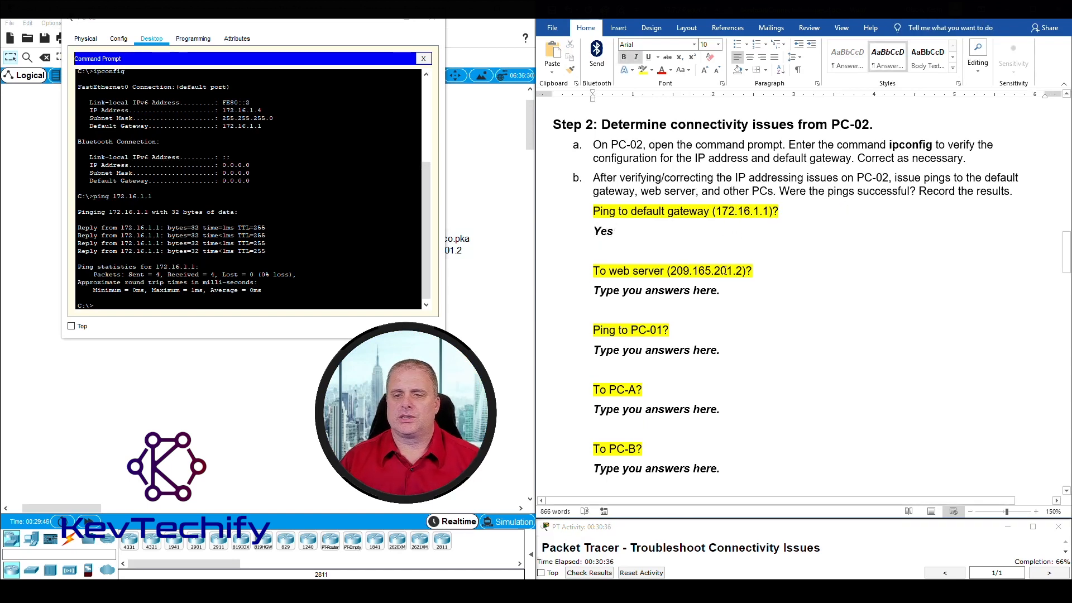
Ping the web server at 209.165.201.2 from PC-02 and record "Yes" as its answer in Step 2b
click(226, 304)
text(ping )
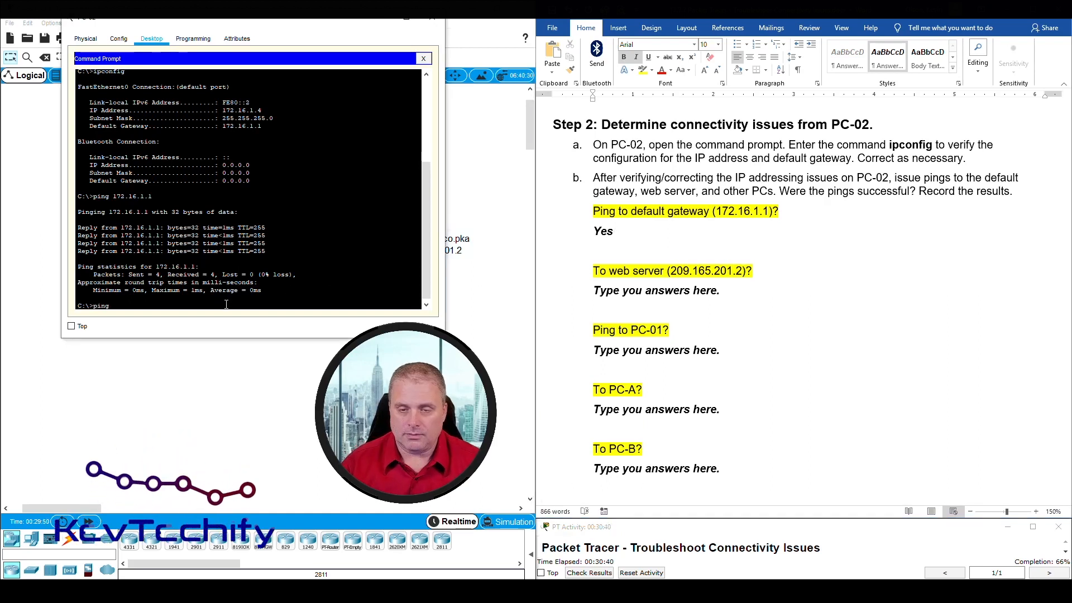
text(209)
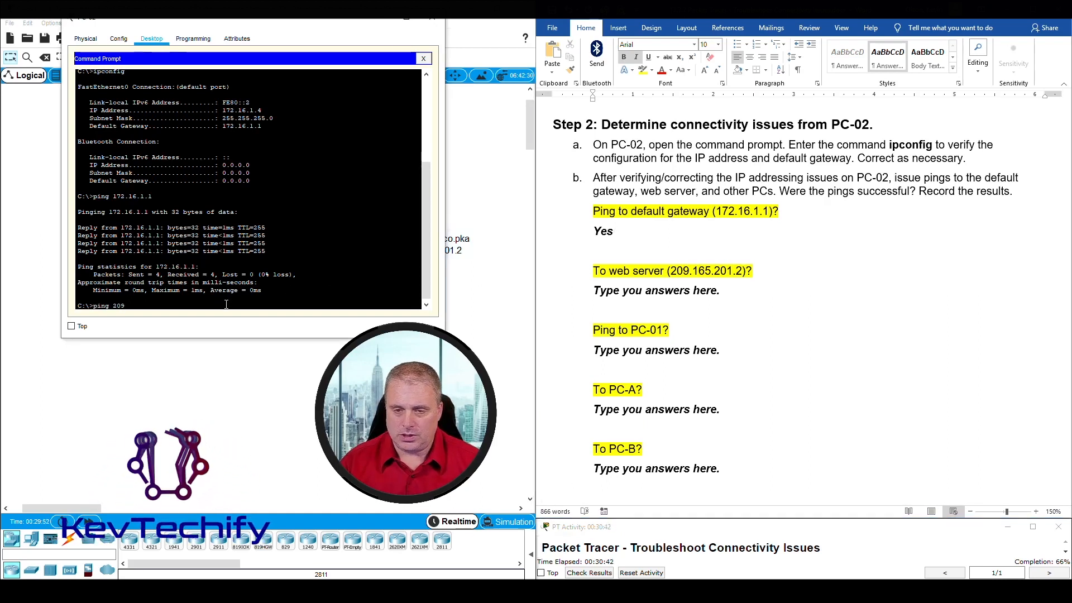
text(.165.201.2)
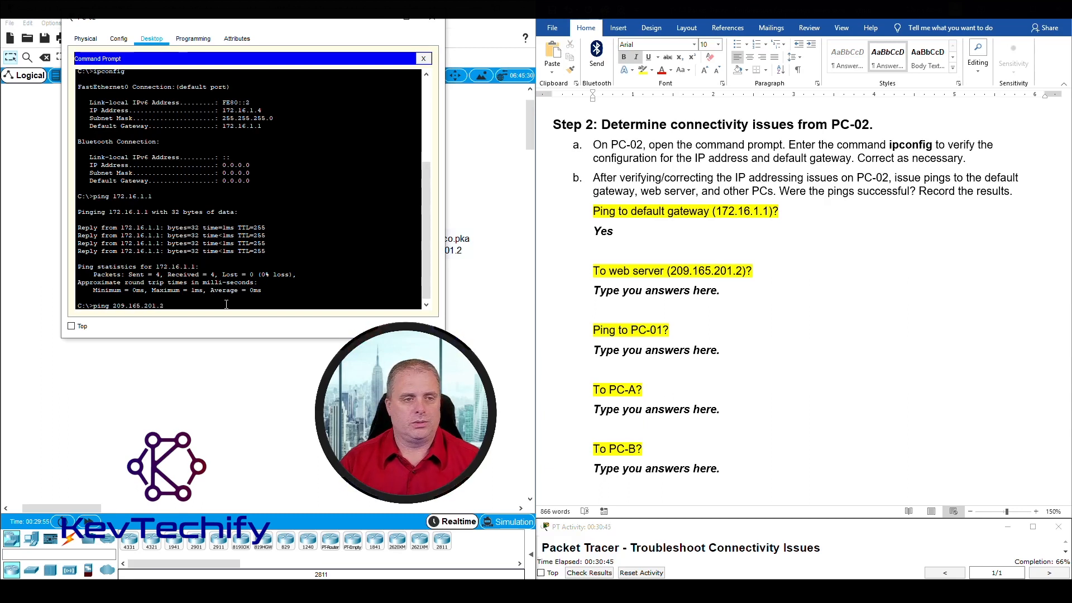
key(Return)
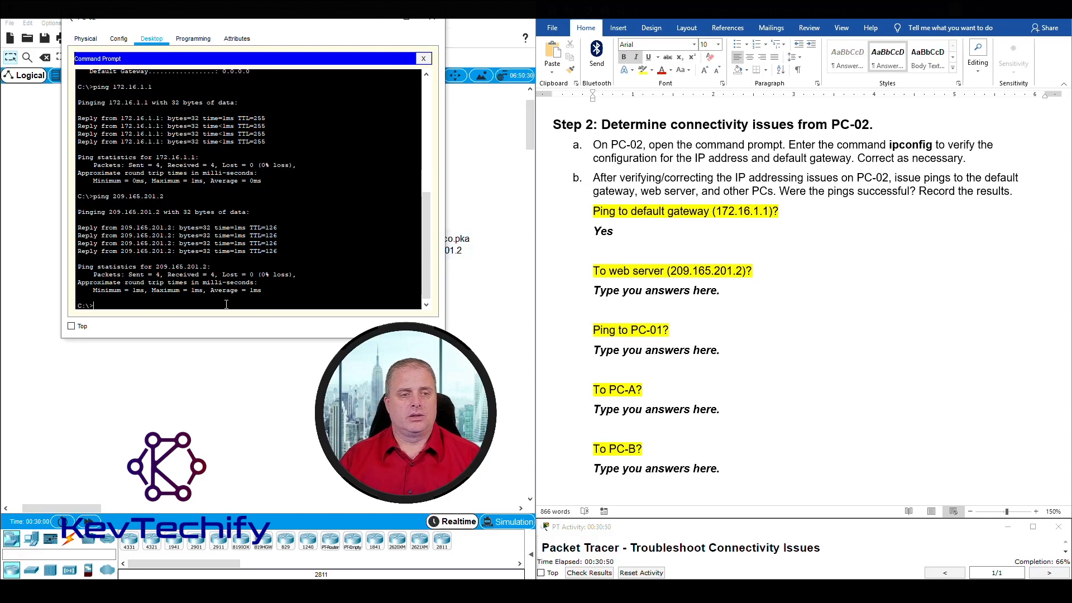
click(707, 293)
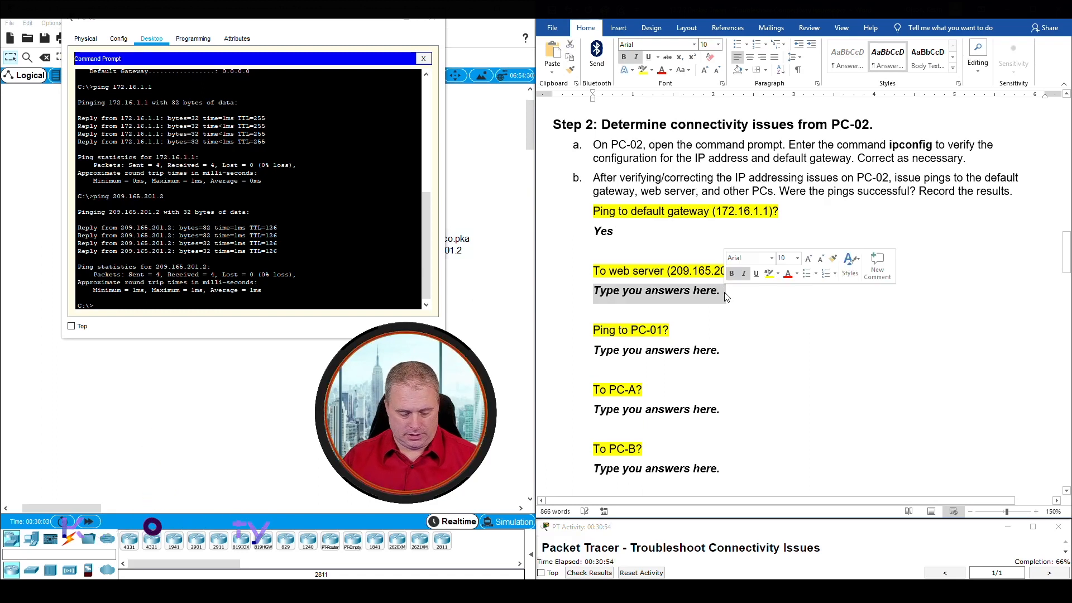
text(Yes)
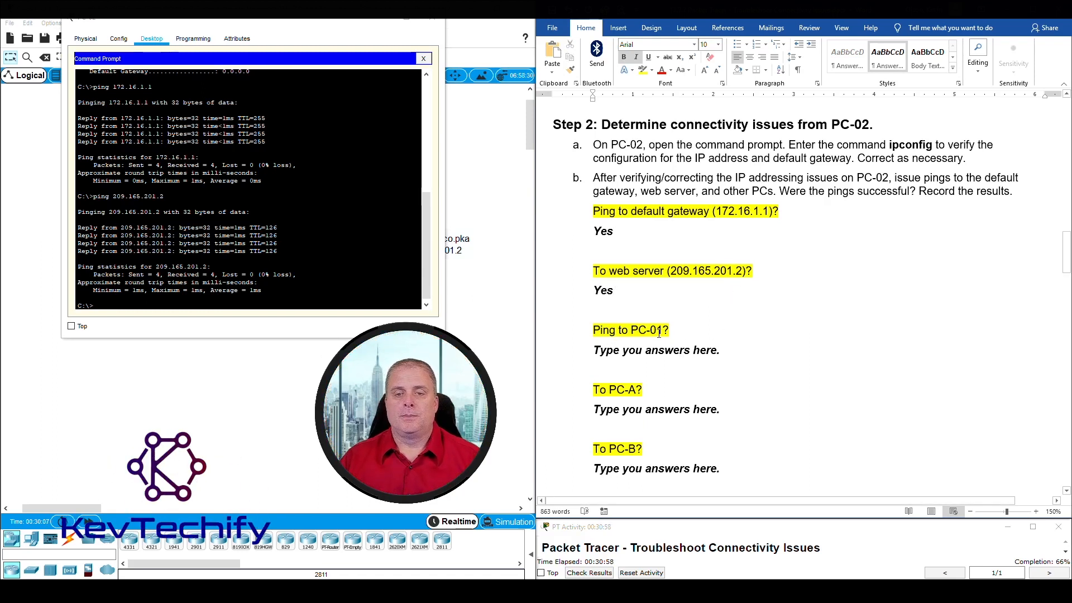
Look up PC-01's IP address in the Addressing Table and ping 172.16.1.3 from PC-02
click(189, 303)
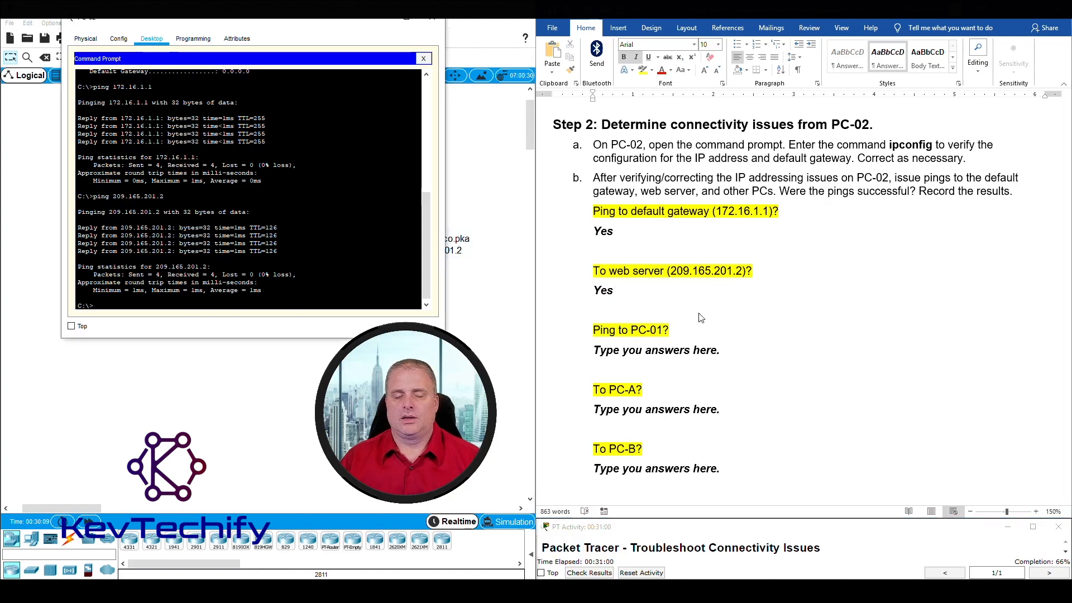
scroll(707, 302, up, 20)
scroll(718, 356, up, 5)
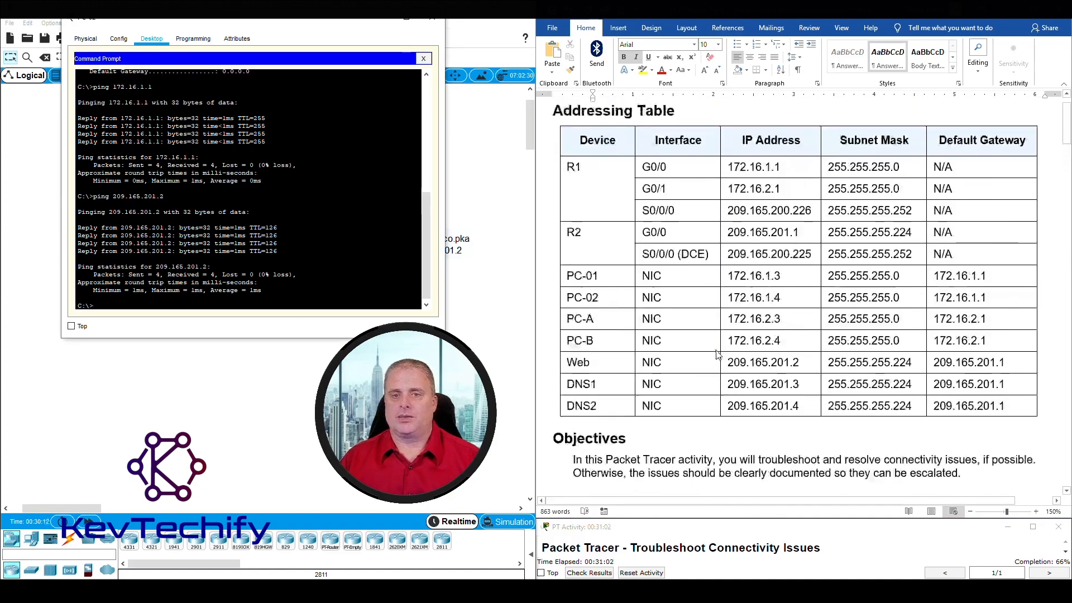
double_click(740, 277)
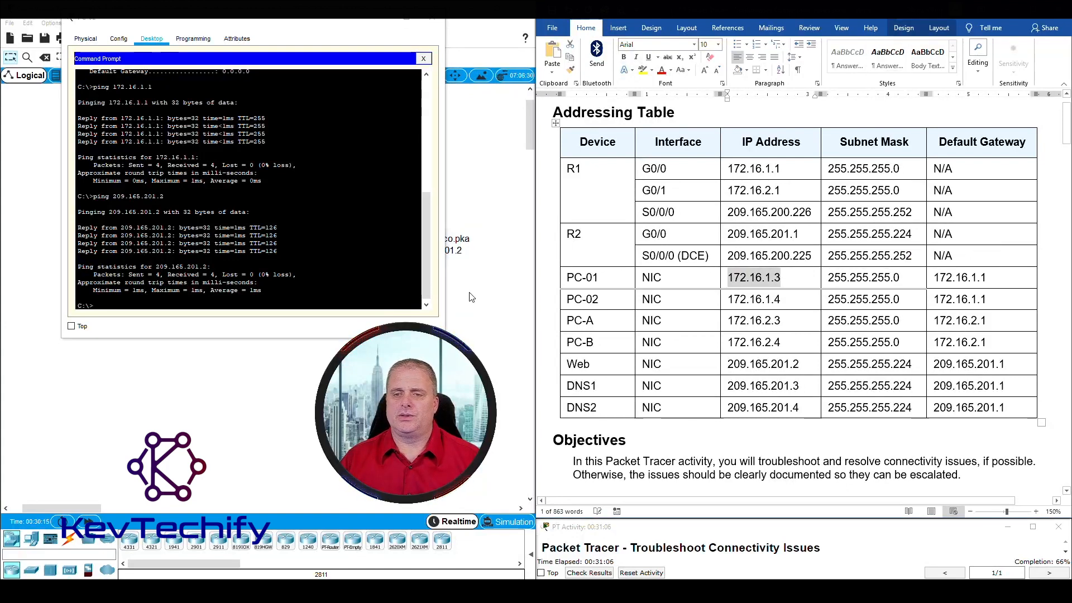
click(162, 304)
text(ping 172)
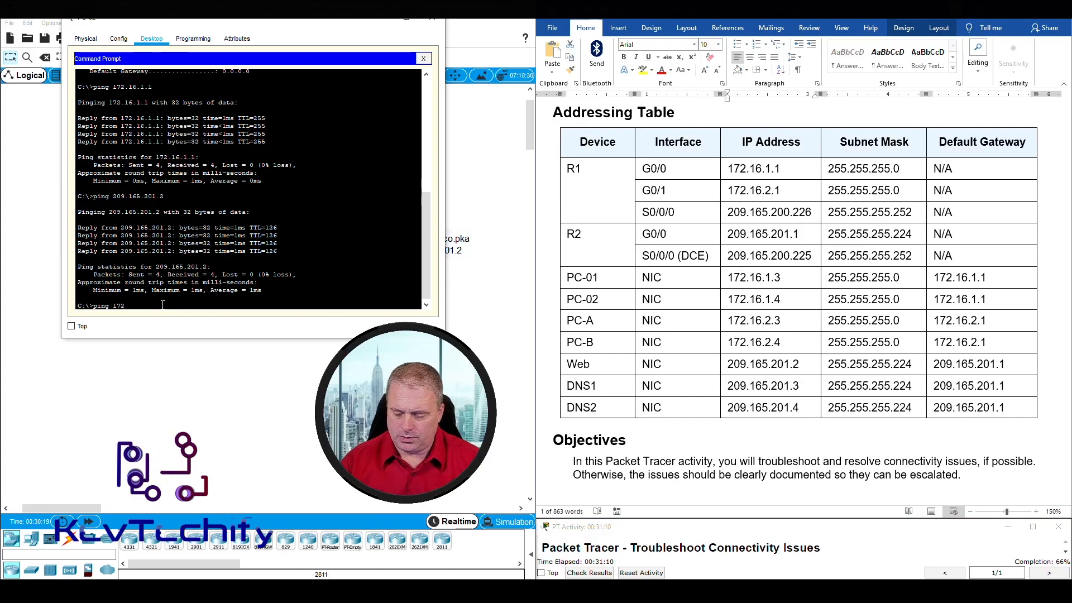
text(.16.1.3)
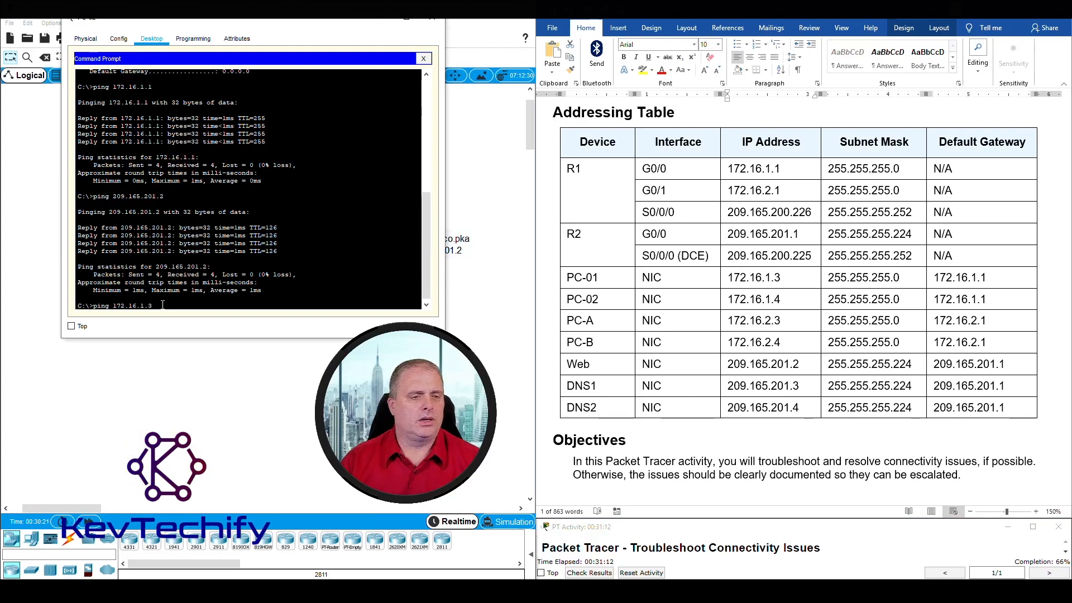
key(Return)
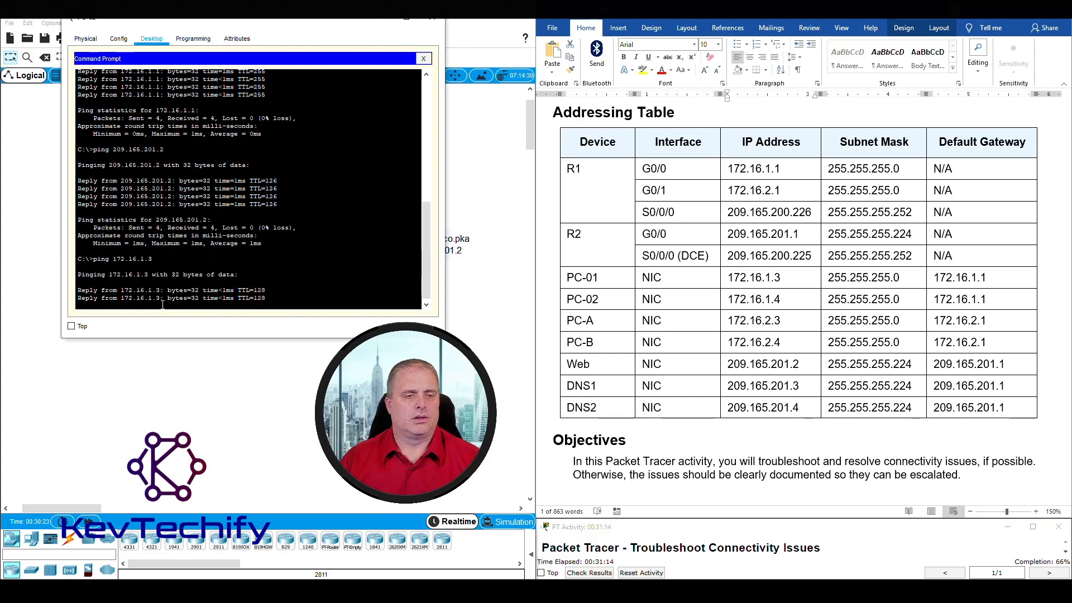
Record "Yes" as the answer for the ping to PC-01 in Step 2b of the lab document
scroll(795, 396, down, 20)
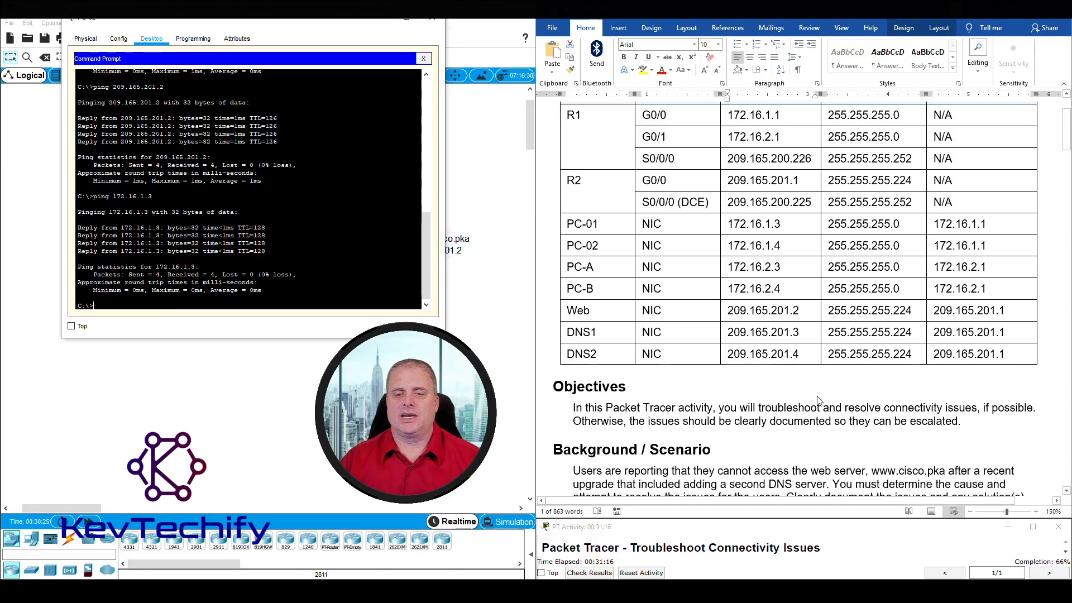
scroll(794, 397, down, 8)
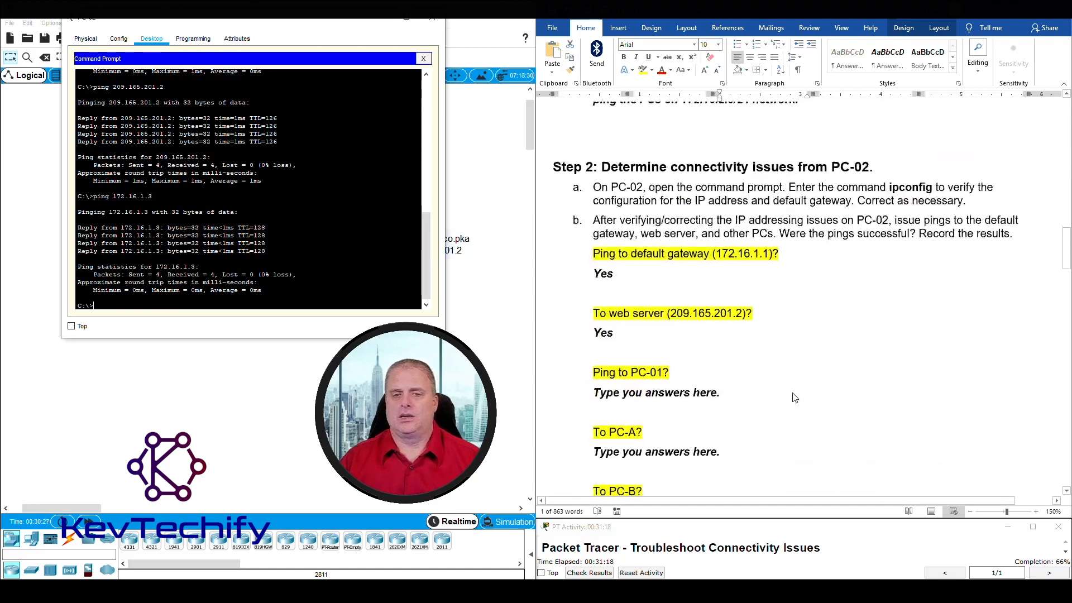
drag(595, 390, 724, 393)
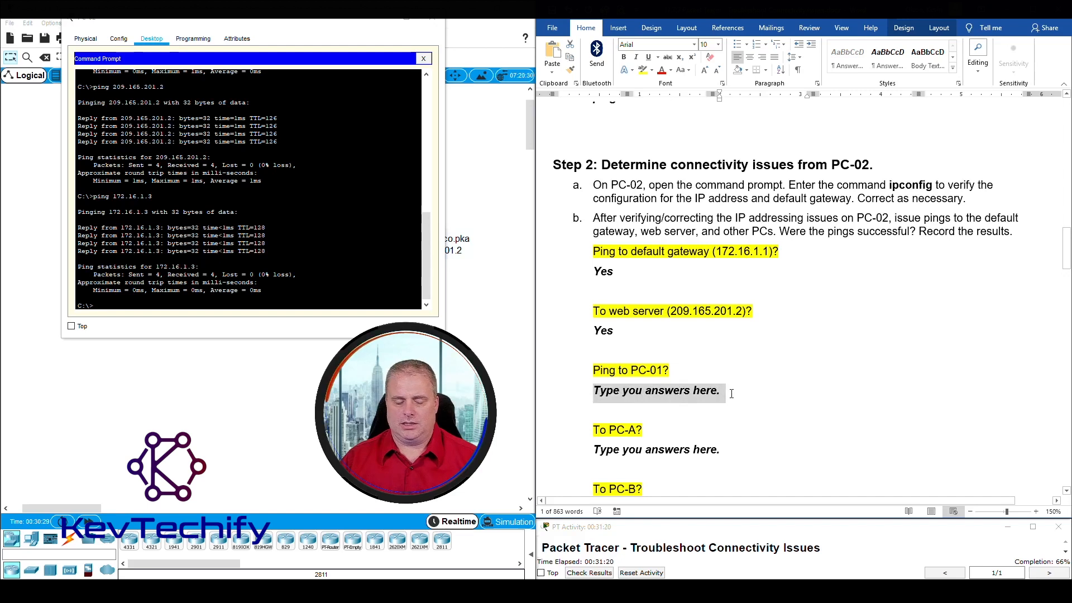
text(Yes)
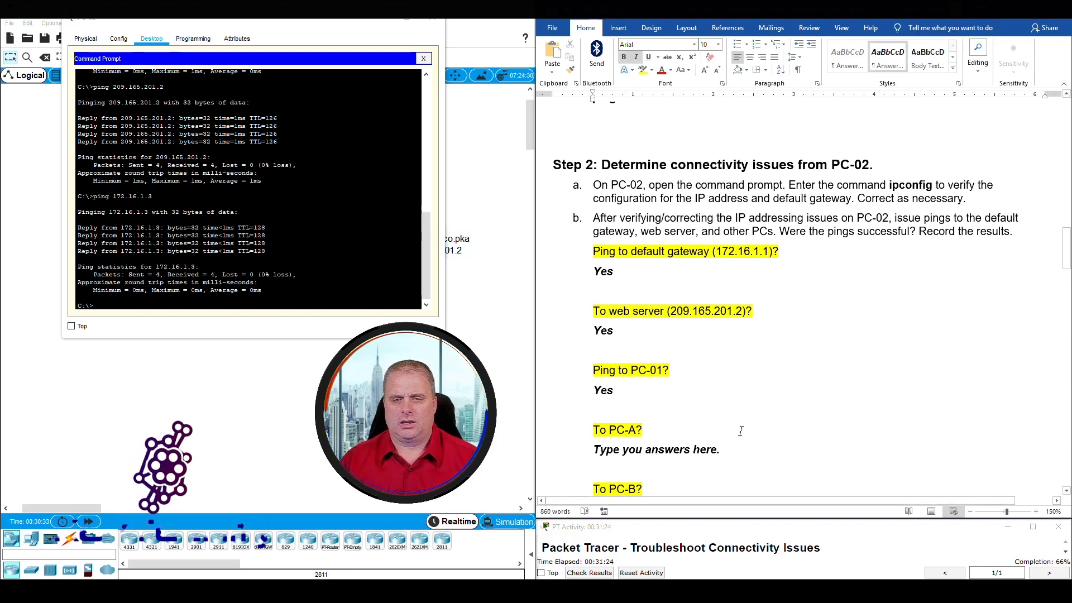
Look up PC-A's IP address in the Addressing Table and ping 172.16.2.3 from PC-02
scroll(741, 431, down, 3)
scroll(741, 431, up, 15)
scroll(663, 179, up, 3)
scroll(663, 179, down, 2)
drag(730, 200, 794, 200)
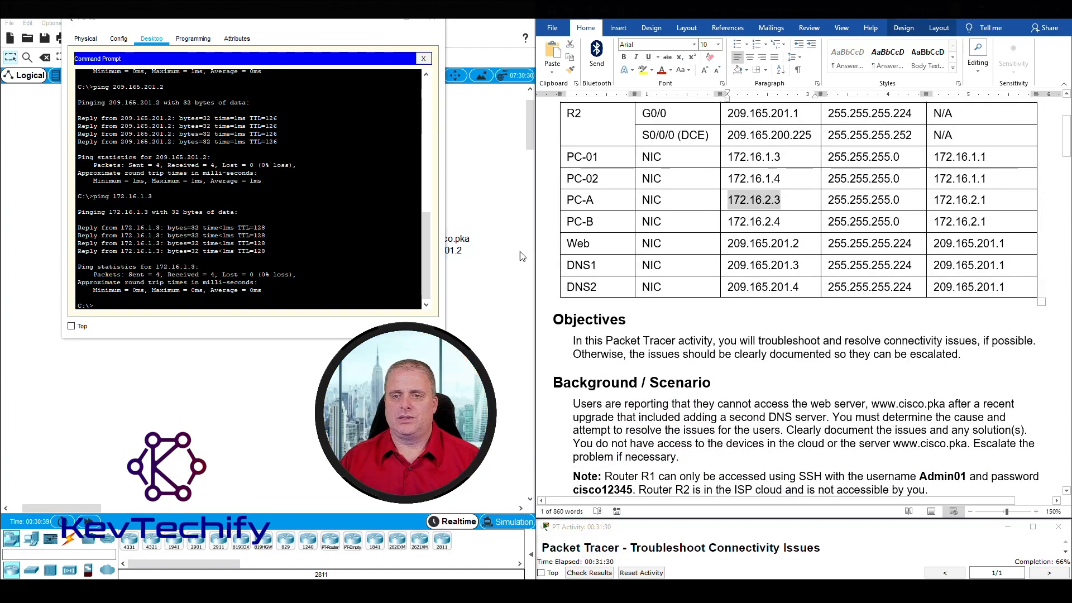
click(166, 306)
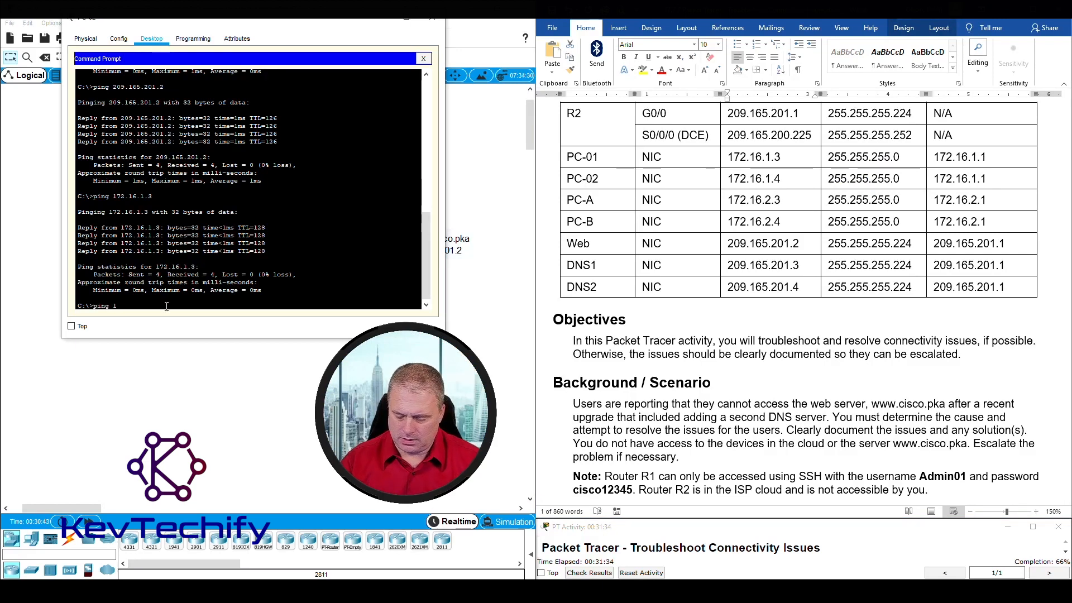
text(ping 172.16.2.)
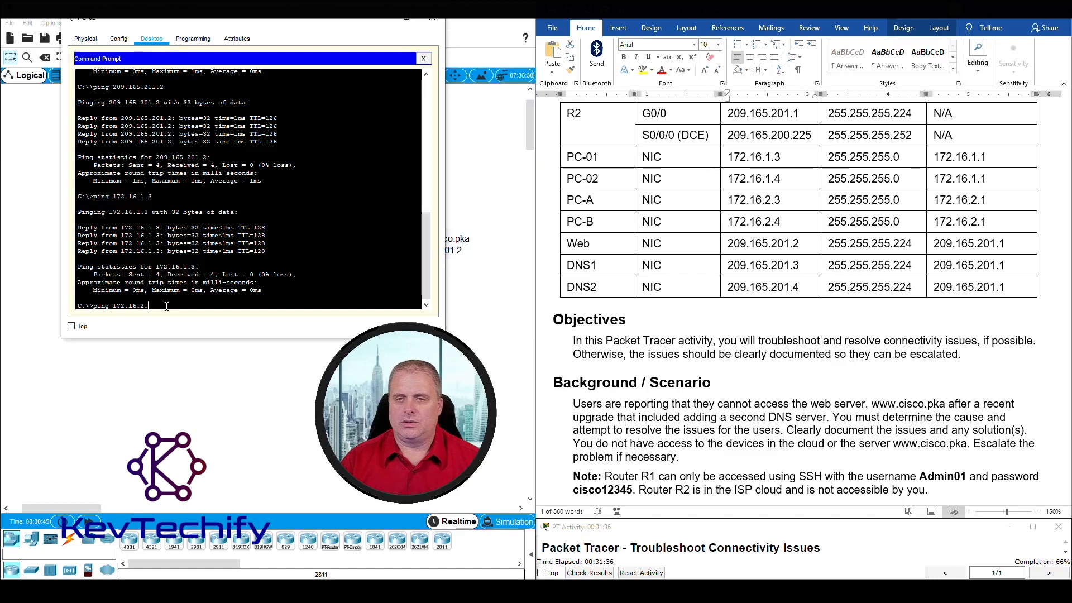
text(3)
key(Return)
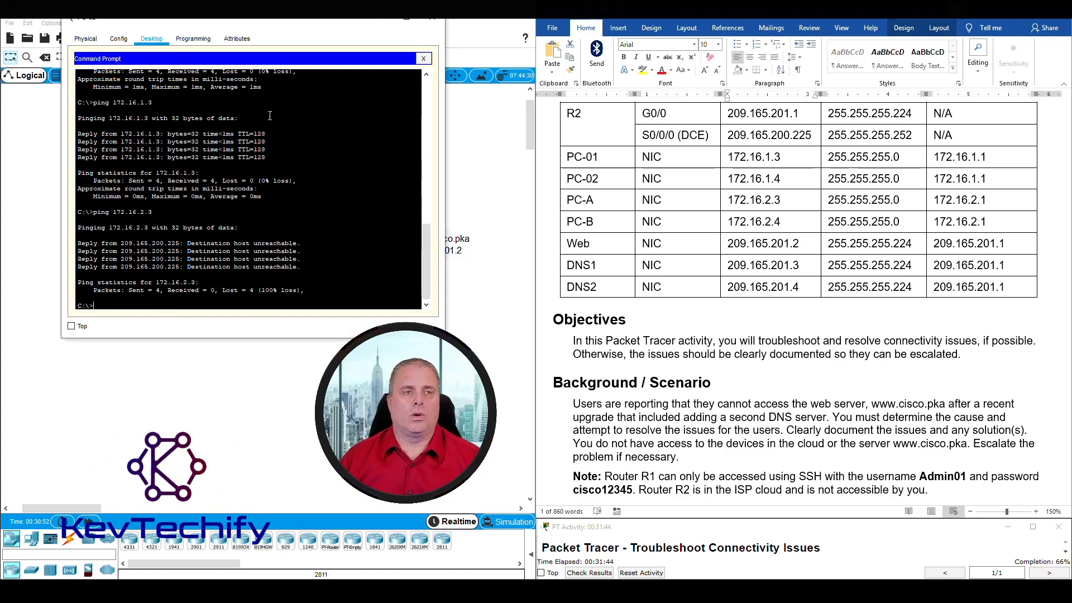
Record "No" as the answer for the ping to PC-A in Step 2b of the lab document
scroll(719, 315, down, 12)
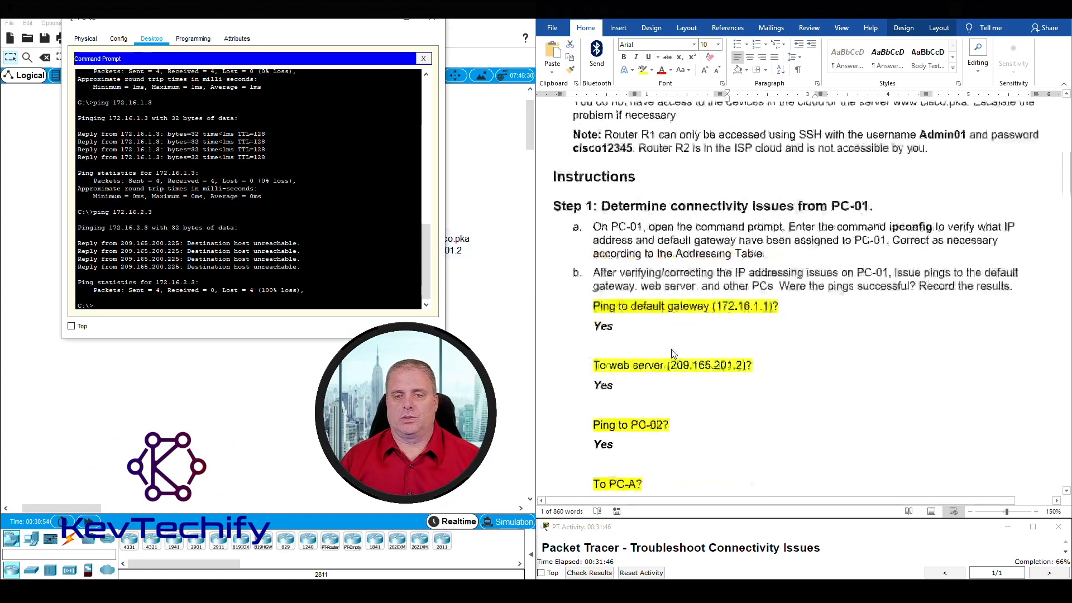
scroll(610, 328, up, 3)
drag(594, 330, 740, 334)
text(No)
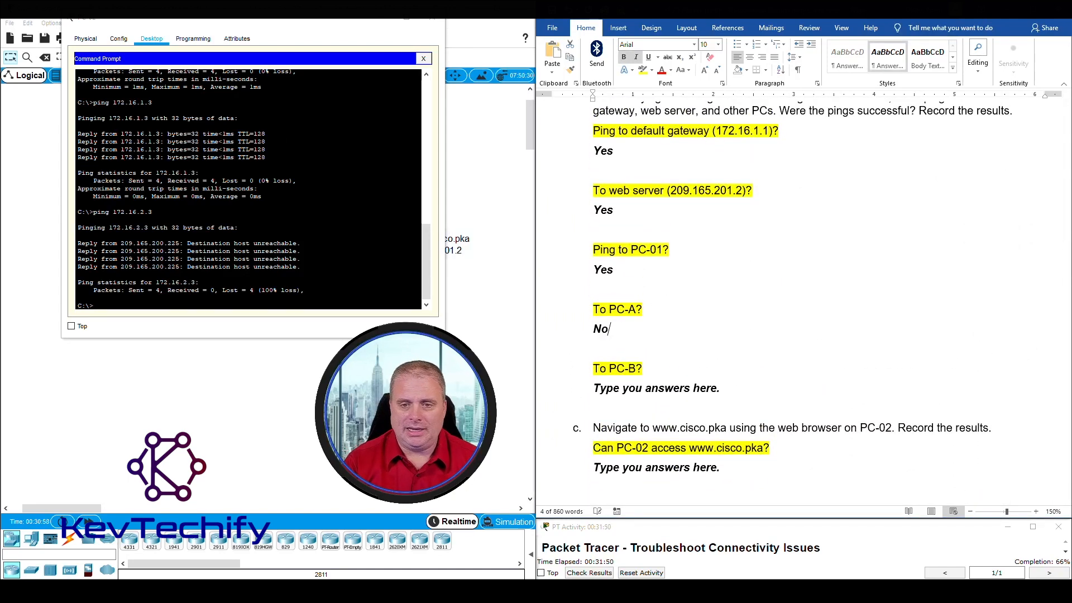
Look up PC-B's IP address in the Addressing Table and ping 172.16.2.4 from PC-02
scroll(742, 356, up, 20)
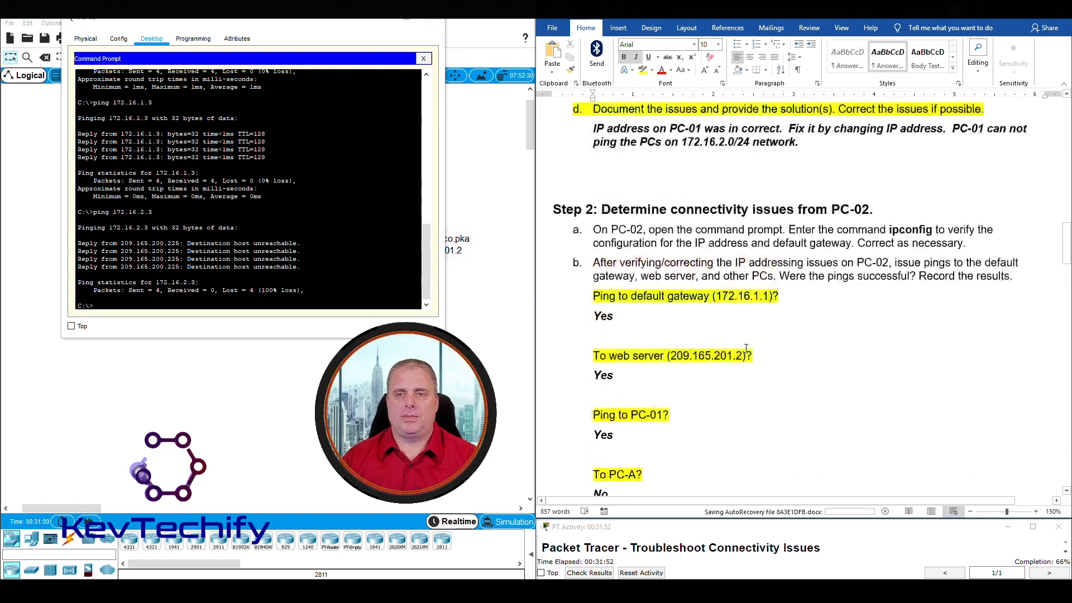
scroll(753, 324, down, 1)
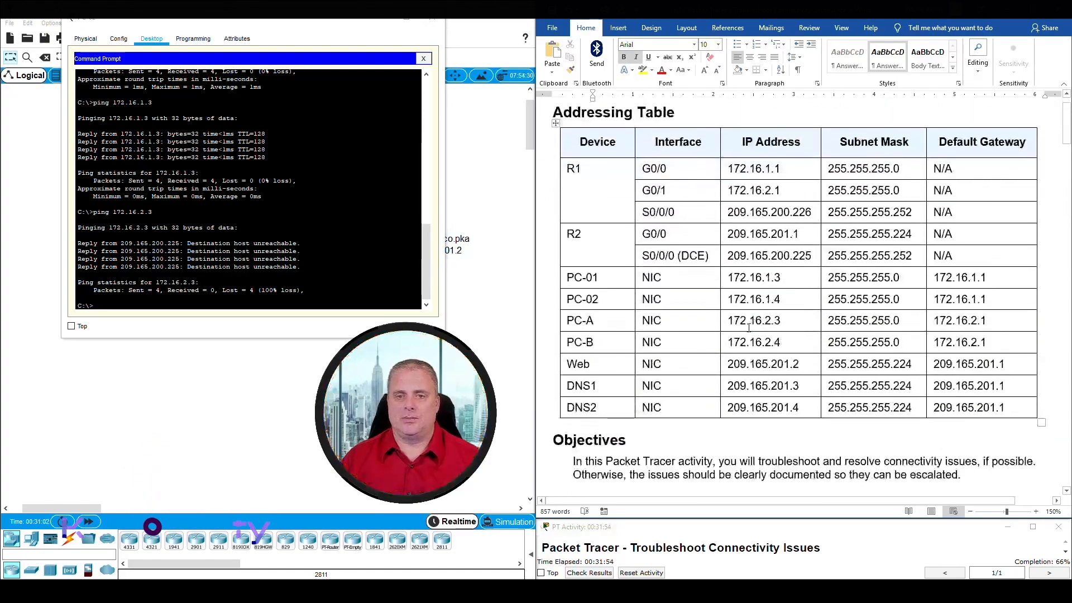
click(731, 342)
drag(731, 343, 780, 342)
click(116, 320)
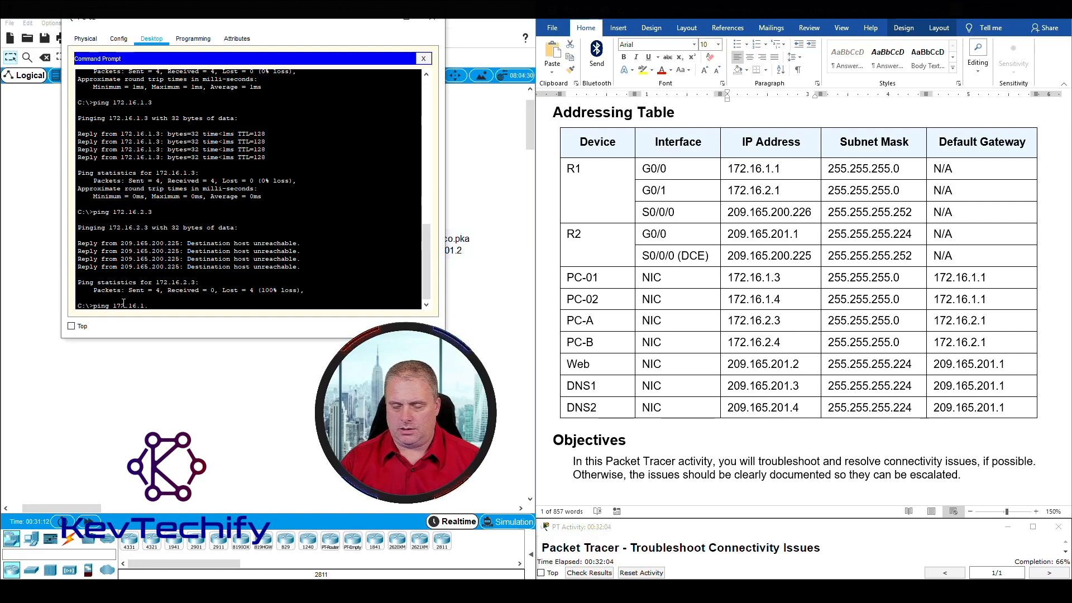
text(ping 172.16.2.4)
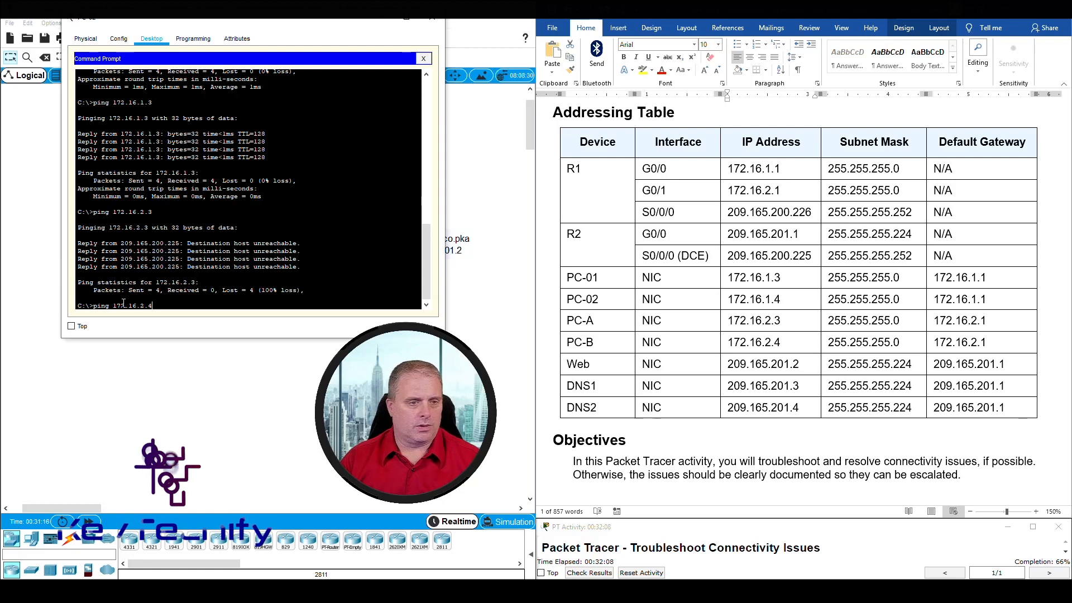
key(Return)
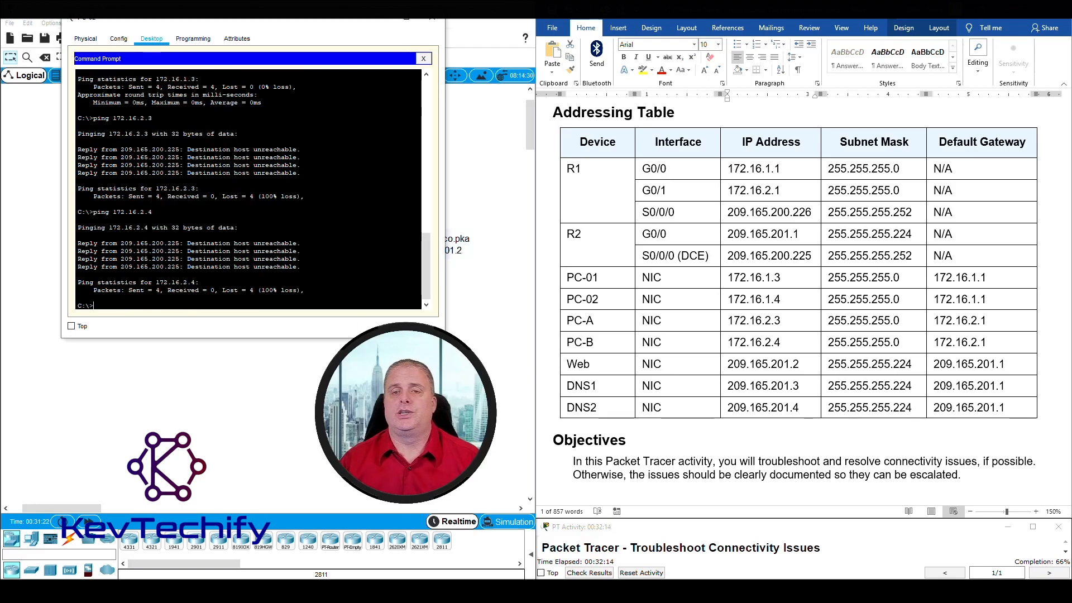
Record "No" as the answer for the ping to PC-B in Step 2b of the lab document
scroll(655, 295, down, 20)
scroll(654, 294, down, 6)
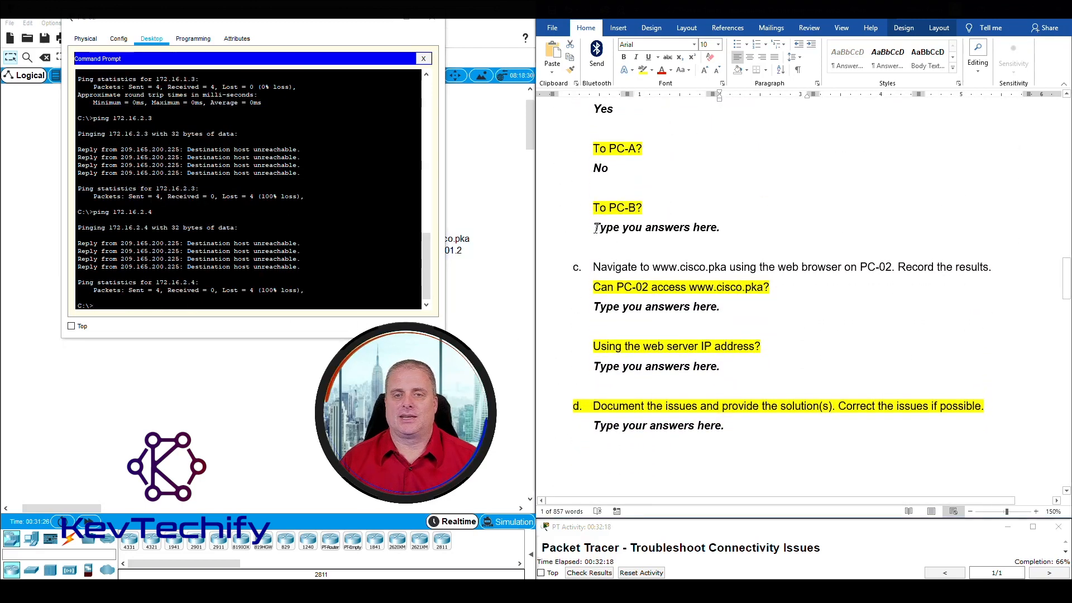
drag(593, 229, 727, 231)
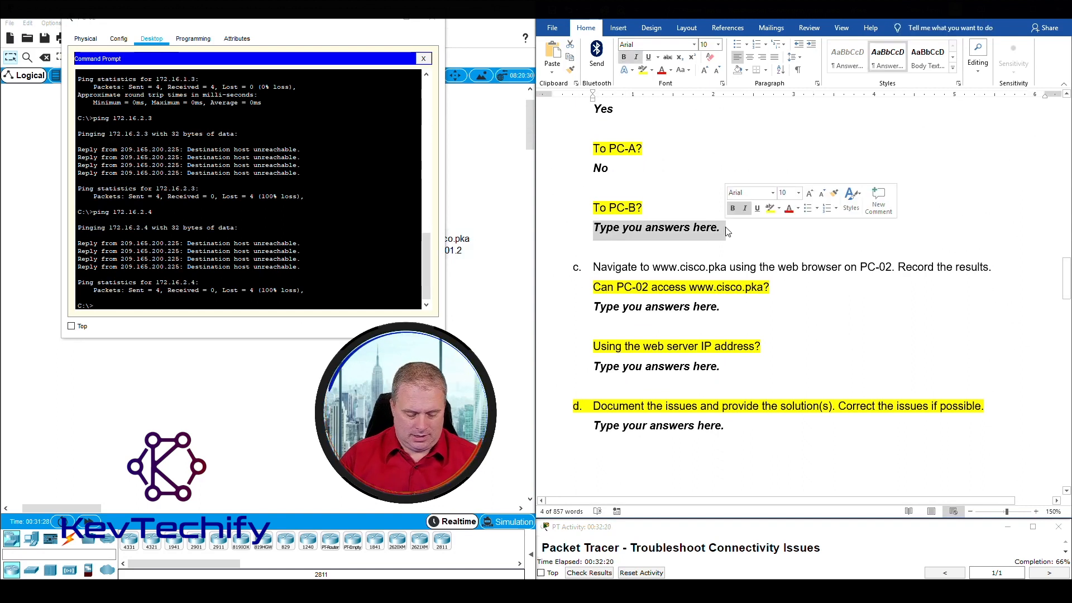
text(No)
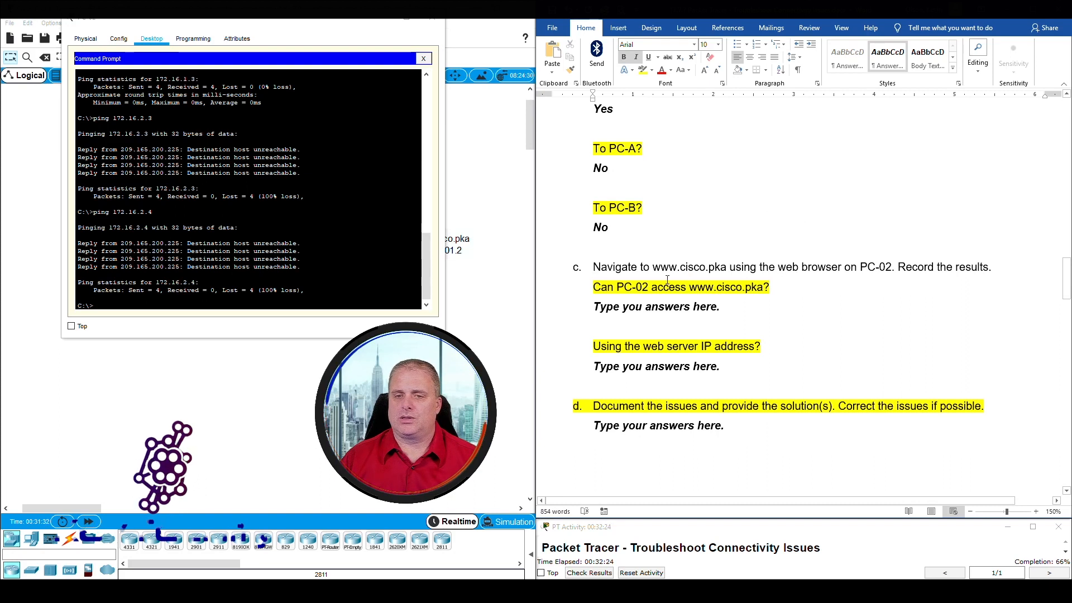
click(423, 58)
click(384, 94)
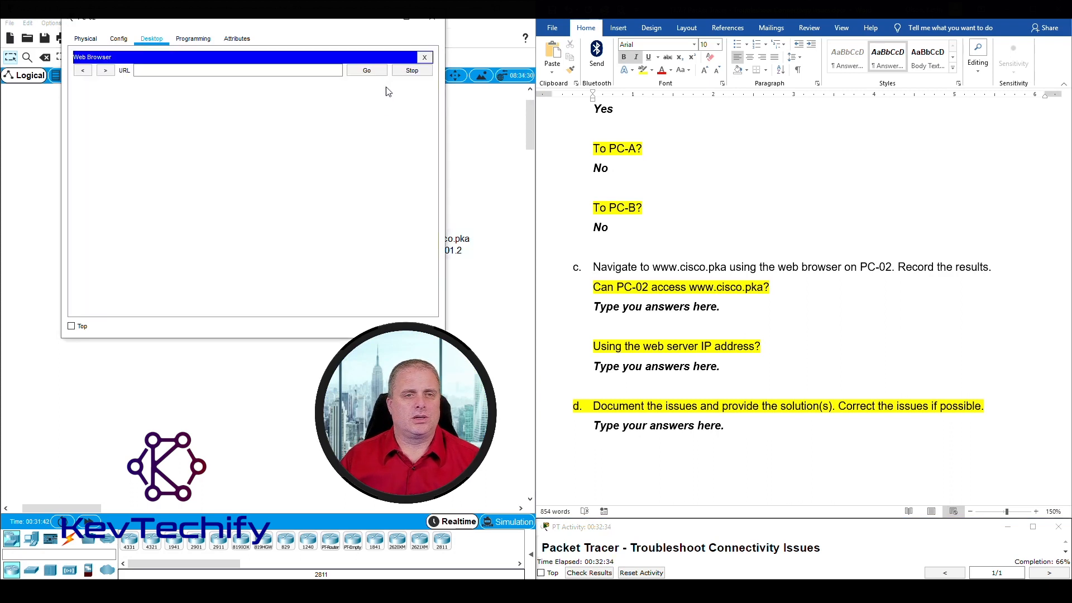
click(208, 73)
text(www.cis)
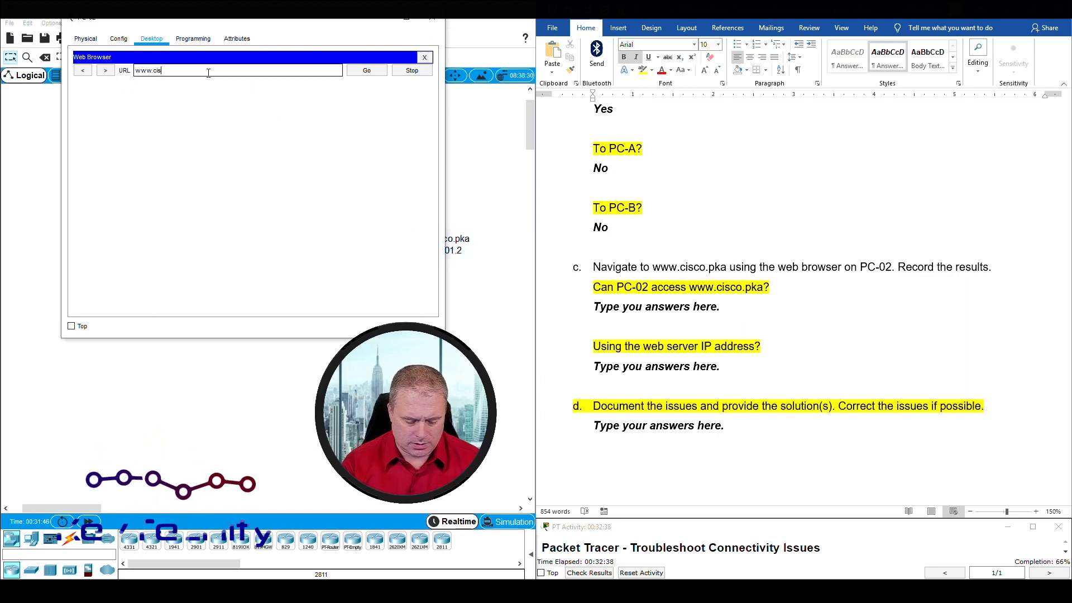
text(co.pka)
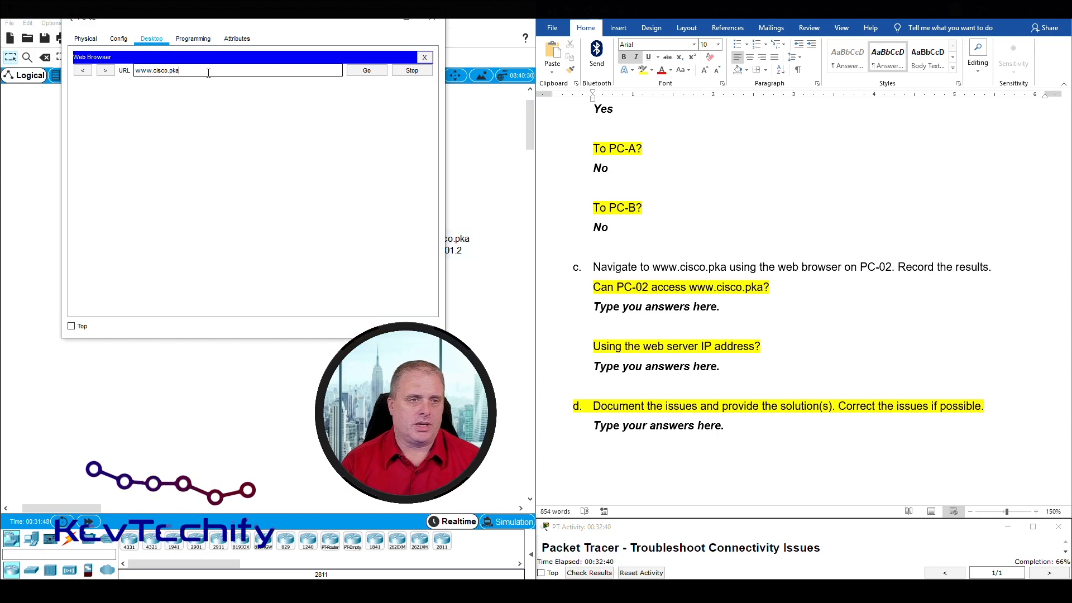
click(373, 71)
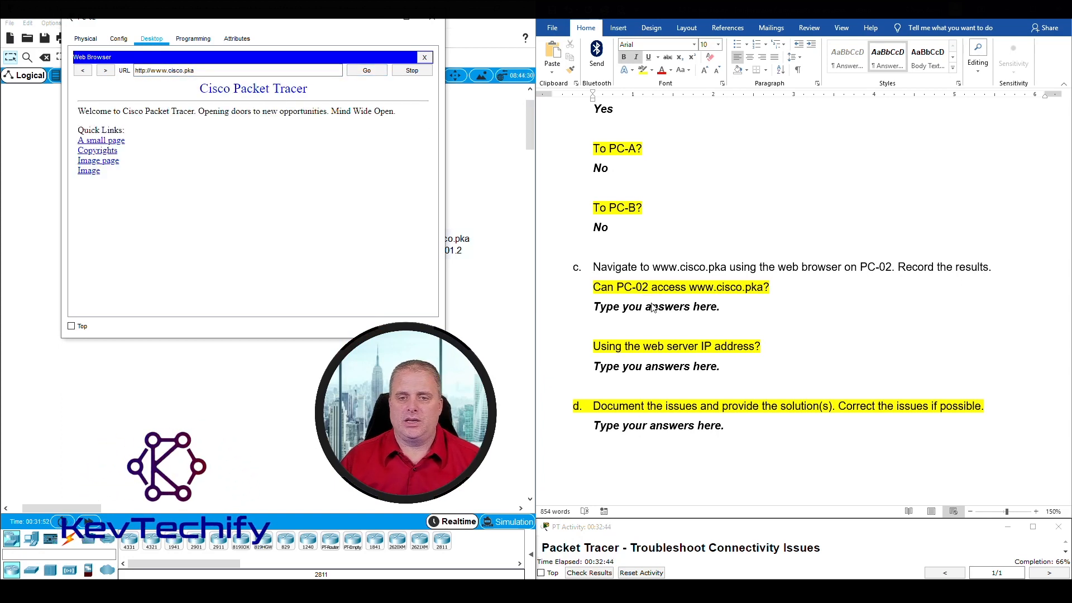
drag(593, 308, 715, 303)
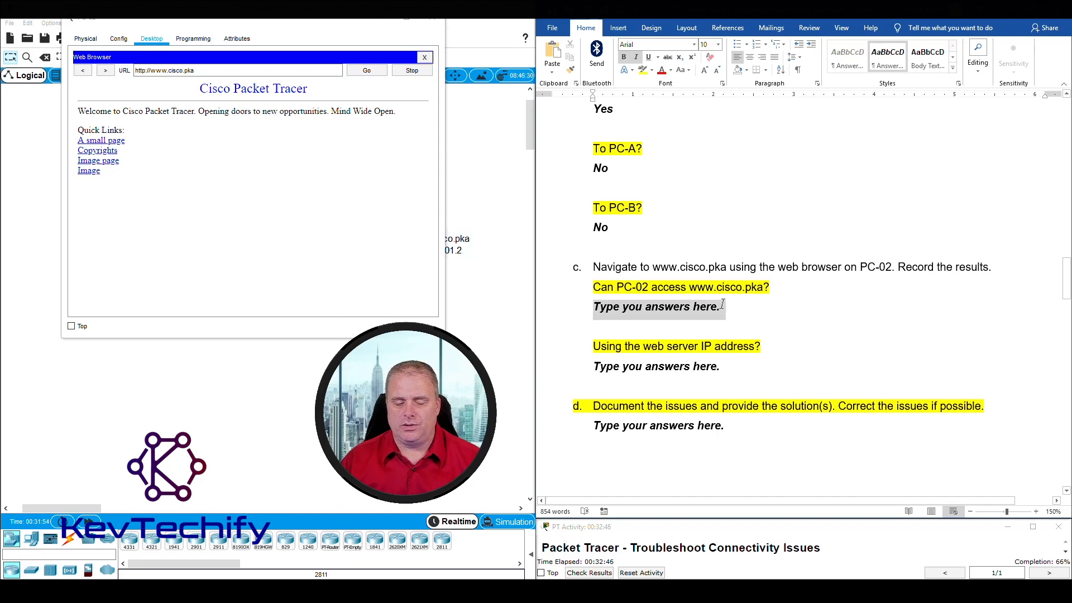
text(yes)
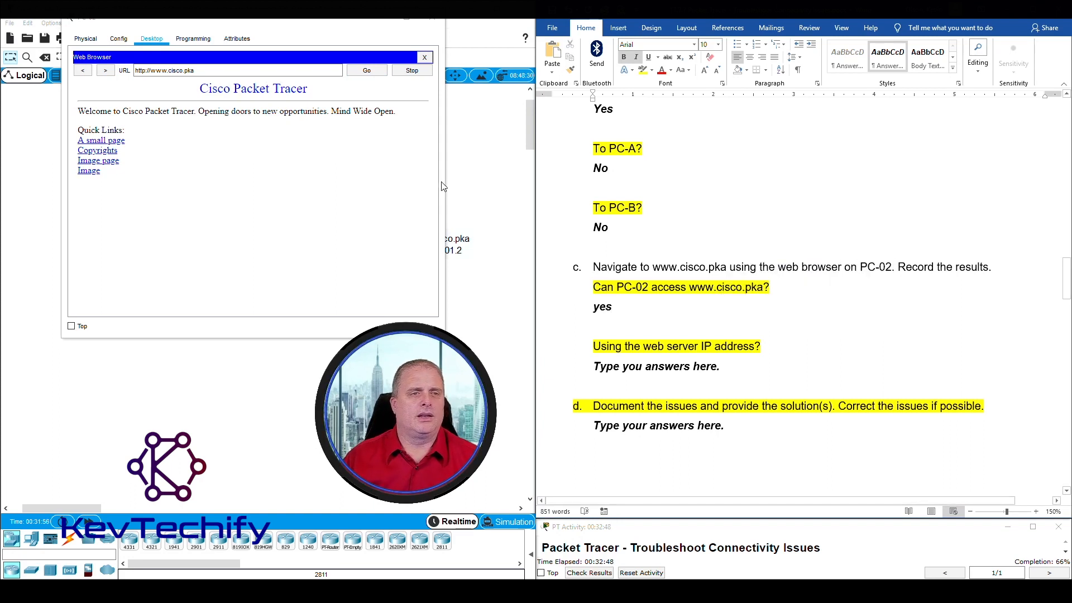
Look up the web server's IP address in the Addressing Table and load 209.165.201.2 in PC-02's Web Browser
drag(204, 71, 130, 71)
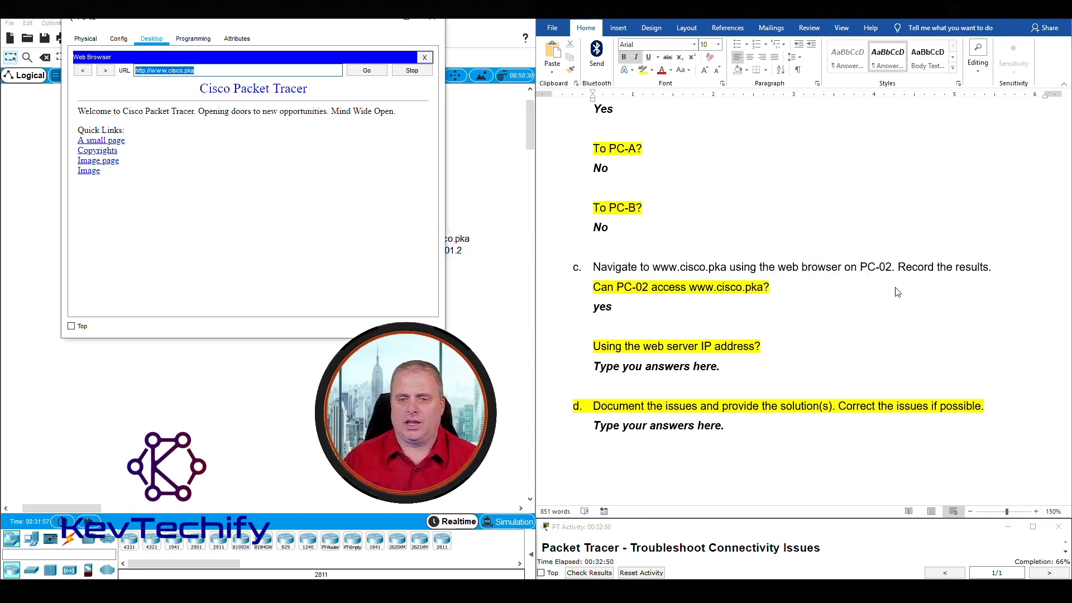
scroll(890, 307, up, 15)
scroll(893, 334, up, 5)
scroll(893, 334, down, 1)
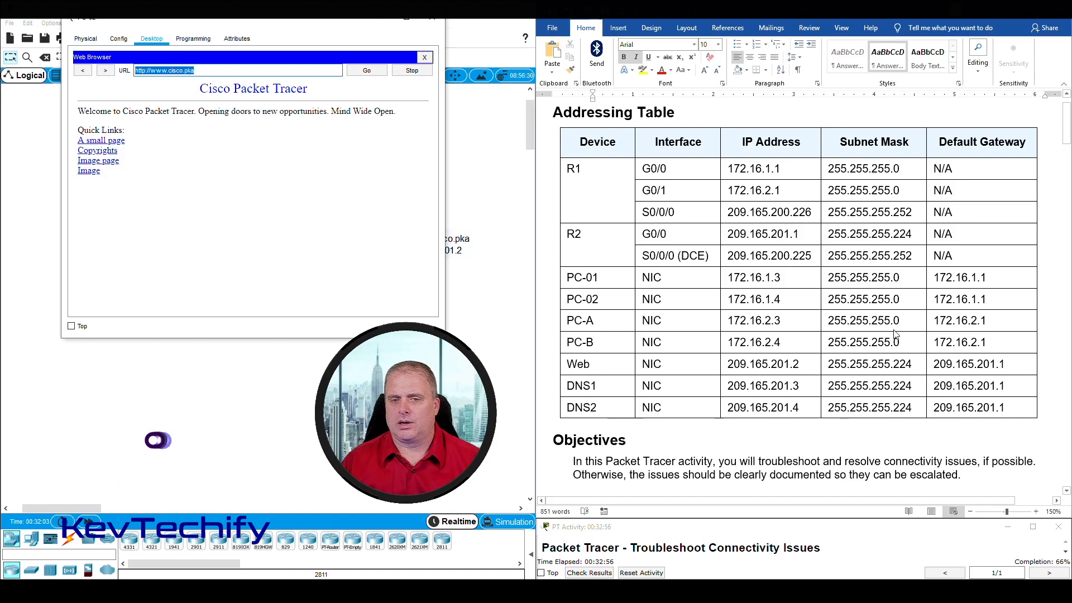
scroll(895, 334, down, 1)
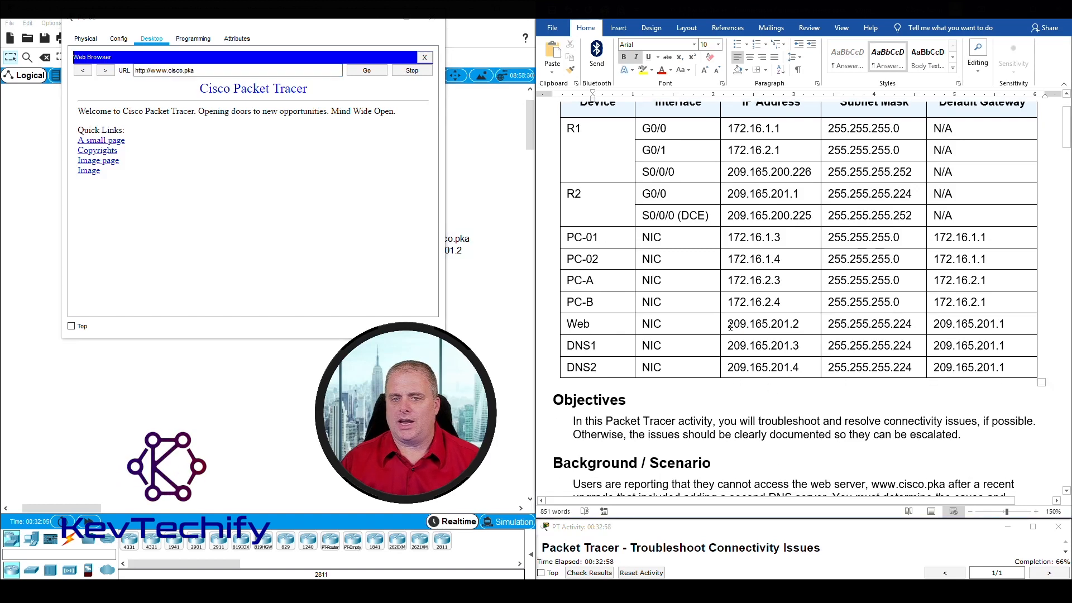
drag(728, 324, 799, 325)
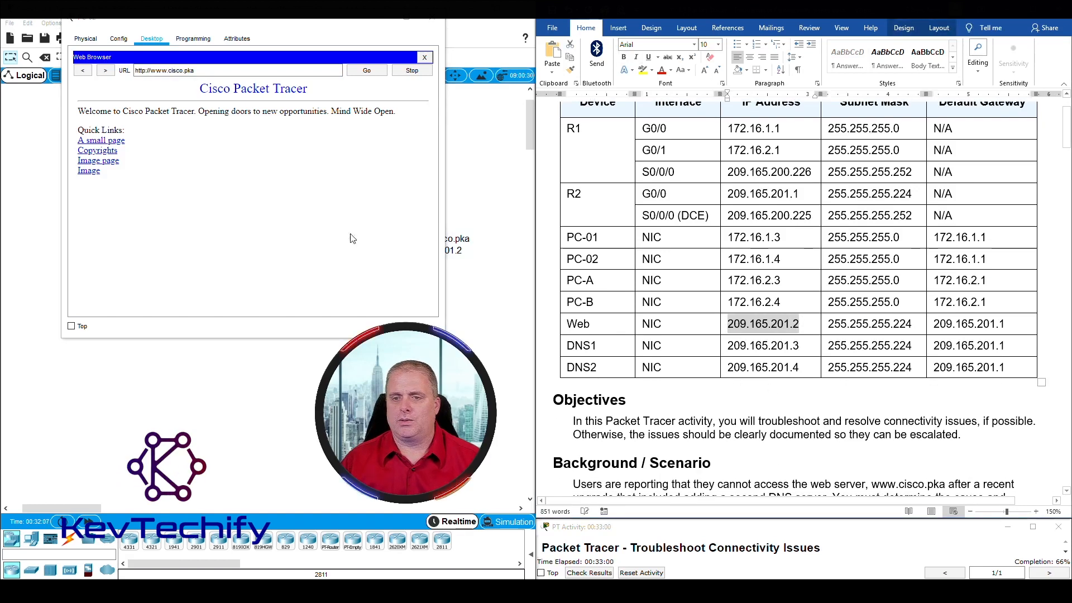
click(217, 71)
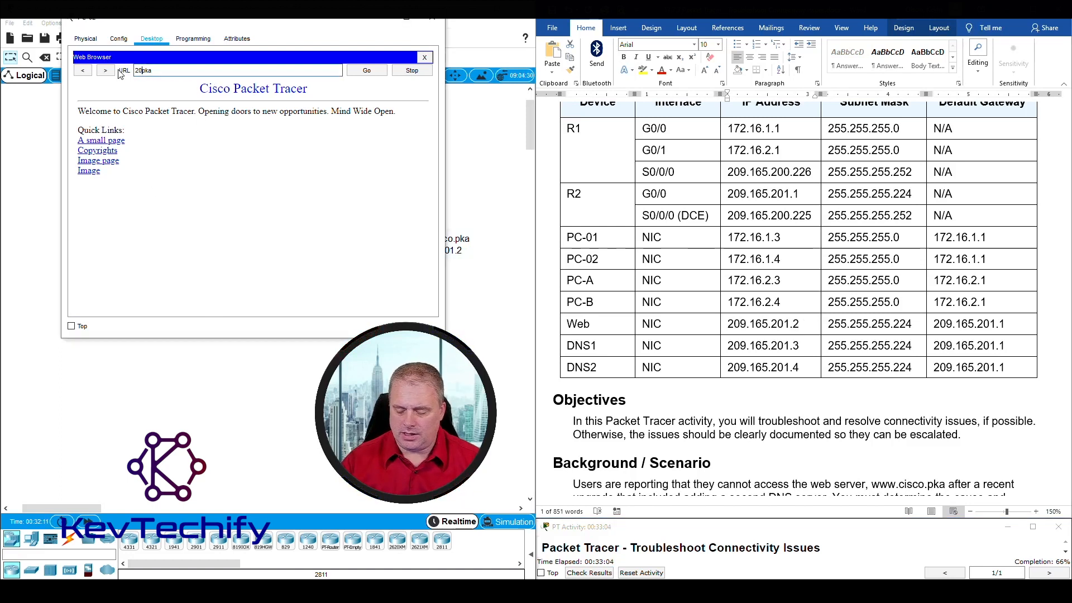
text(209.165.201.)
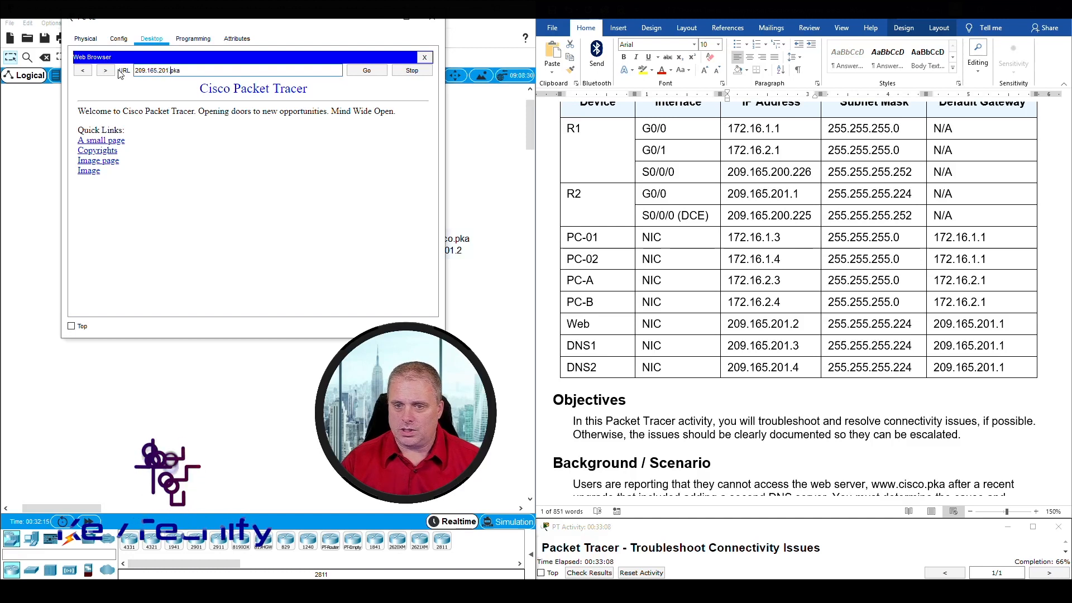
text(2)
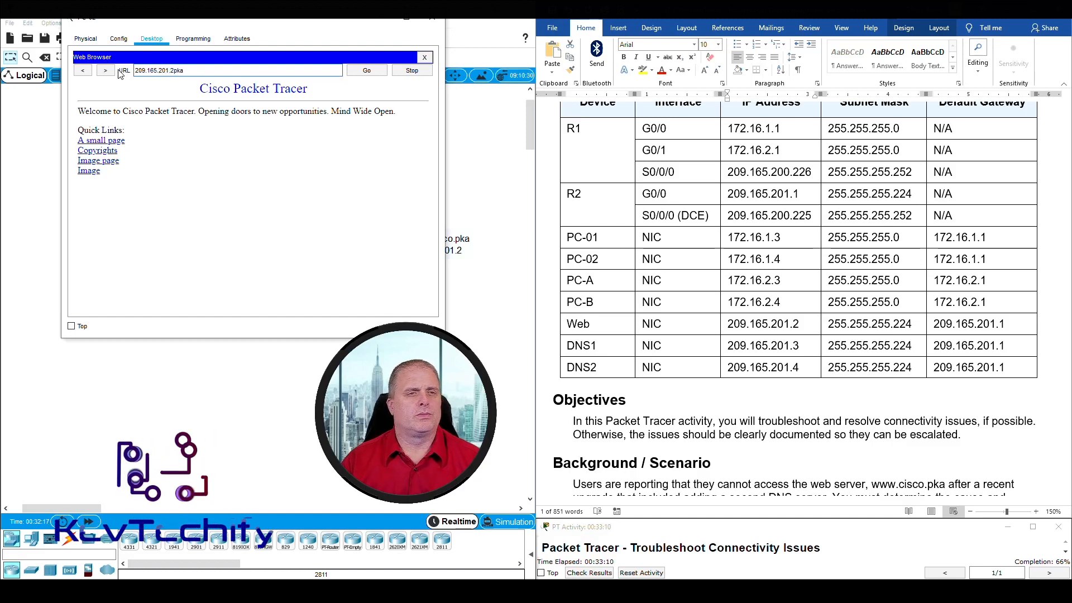
key(Delete)
key(Delete)
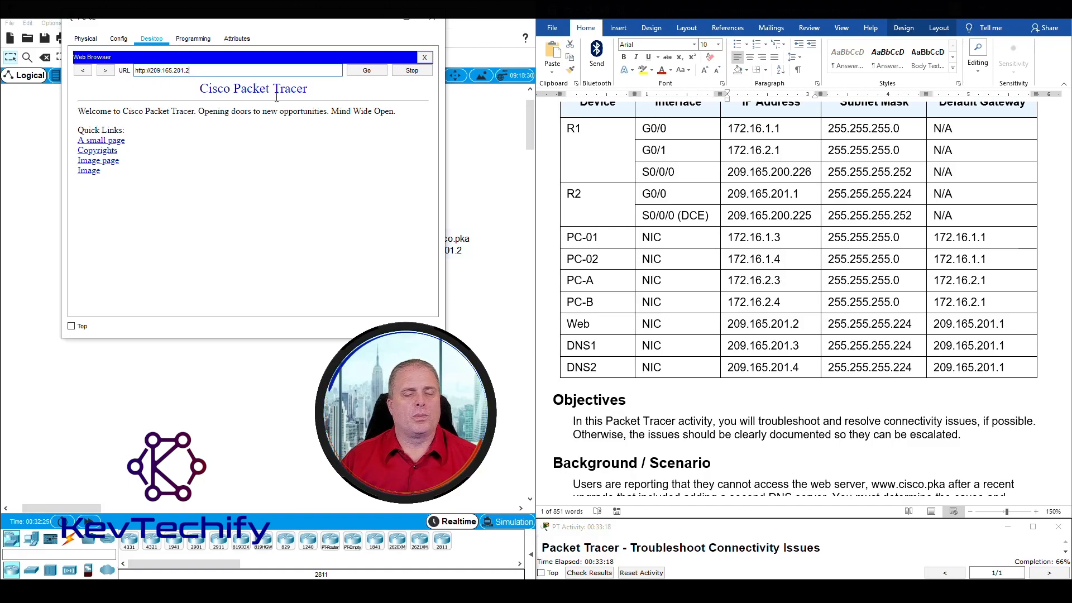
Record "Yes" as the answer for access using the web server IP address in Step 2c
scroll(686, 299, down, 20)
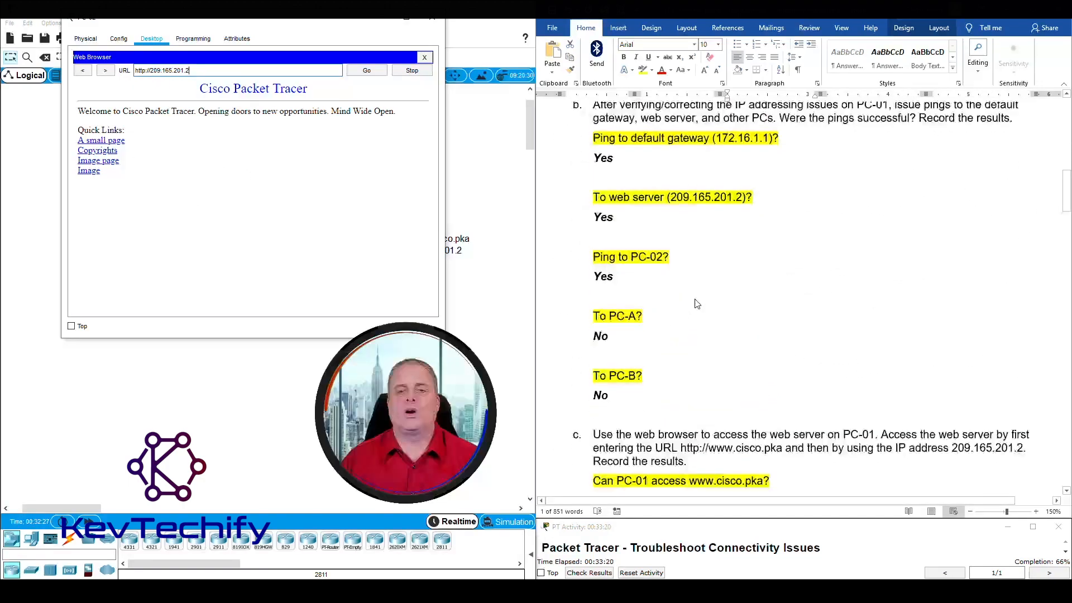
scroll(695, 303, down, 9)
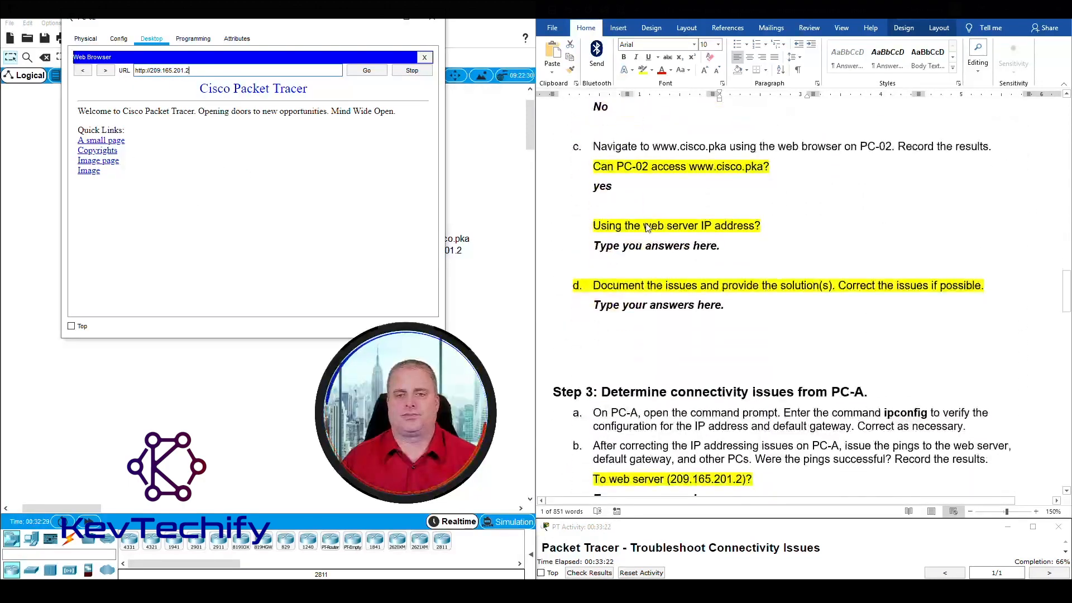
drag(594, 245, 732, 249)
text(yes)
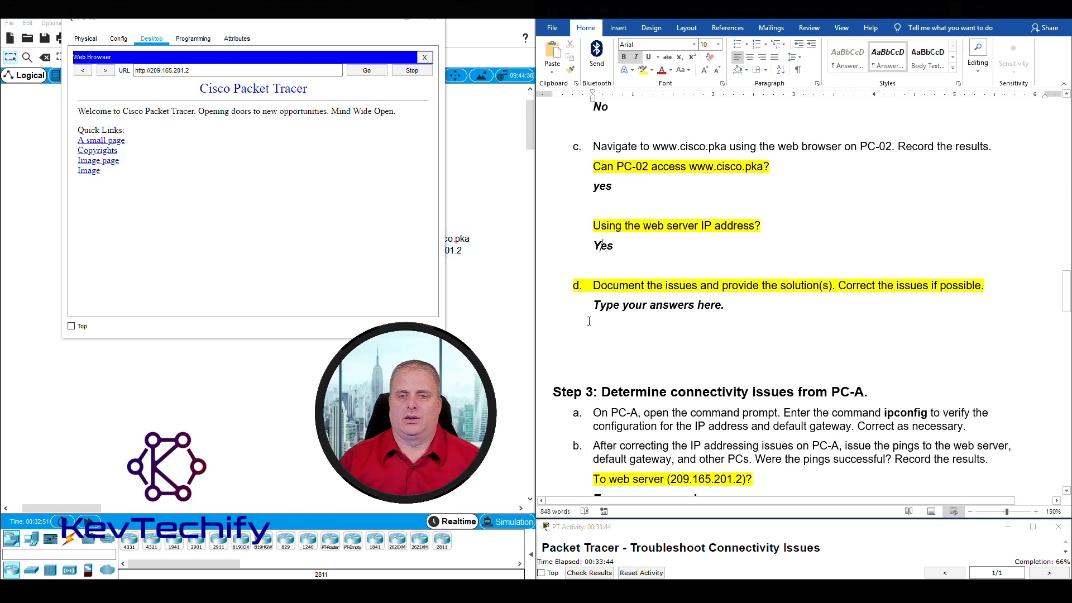
Replace the Step 2d placeholder with "PC-02 had incorrect default gteway. Corrected default gateway to 172.16."
drag(596, 305, 728, 311)
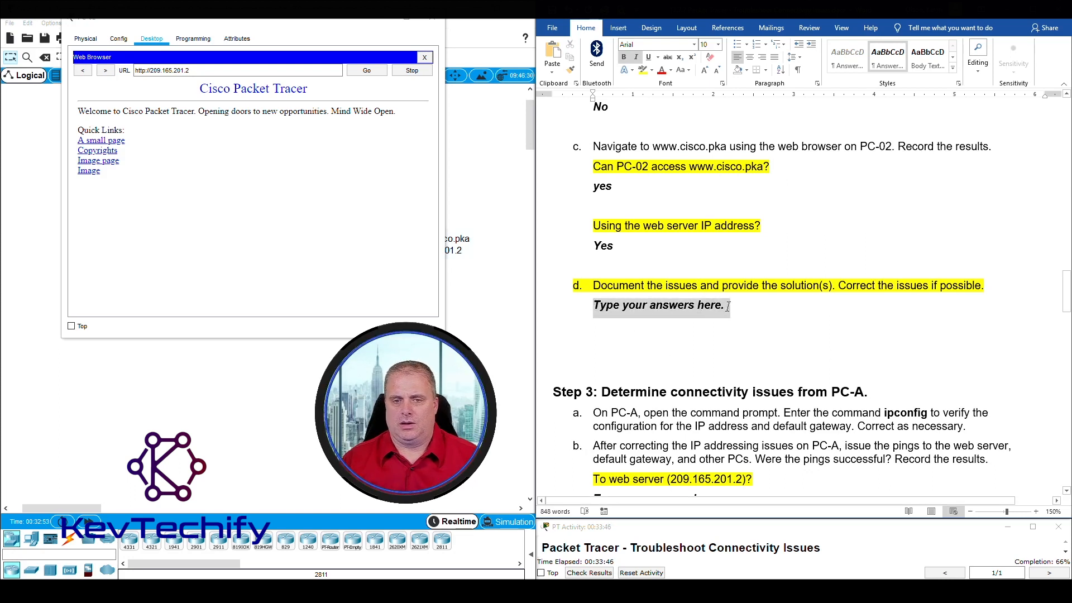
text(PC-02 ha)
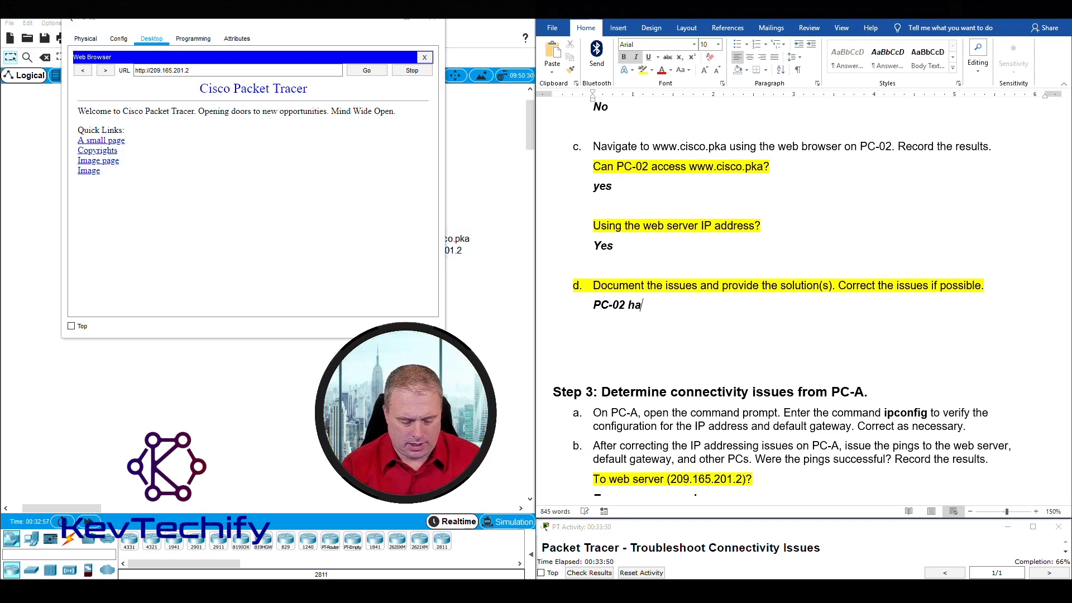
text(d incorr)
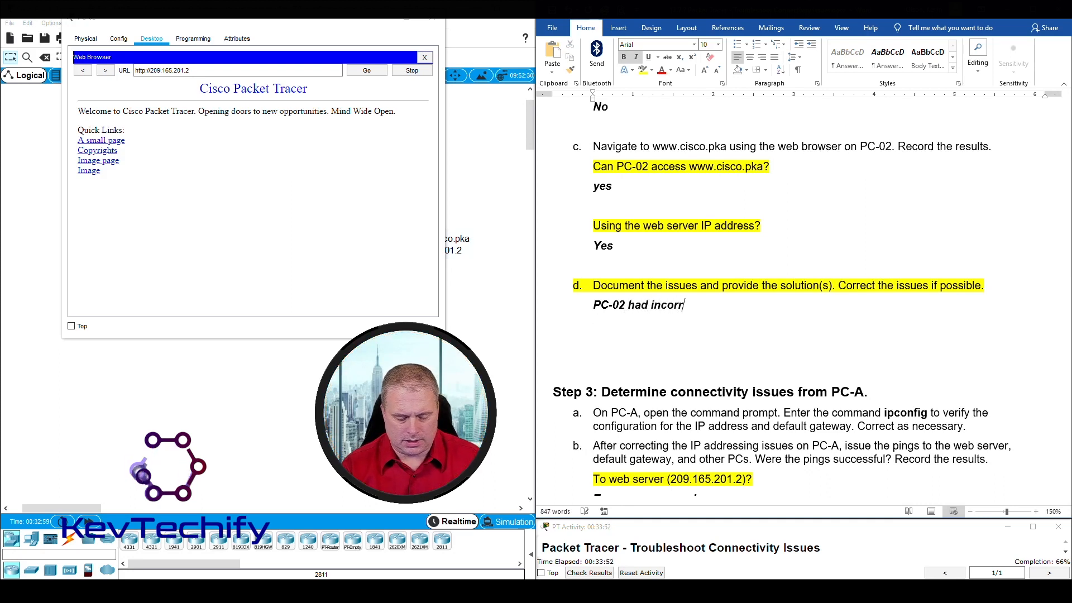
text(ect defau)
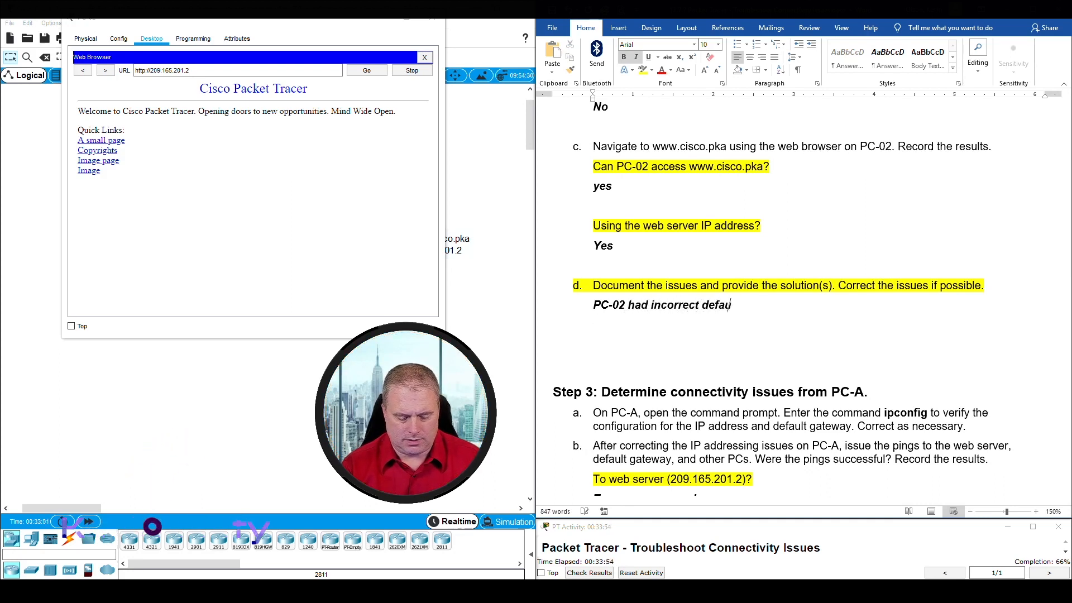
text(lt gteway.  Corrected default gateway to 17)
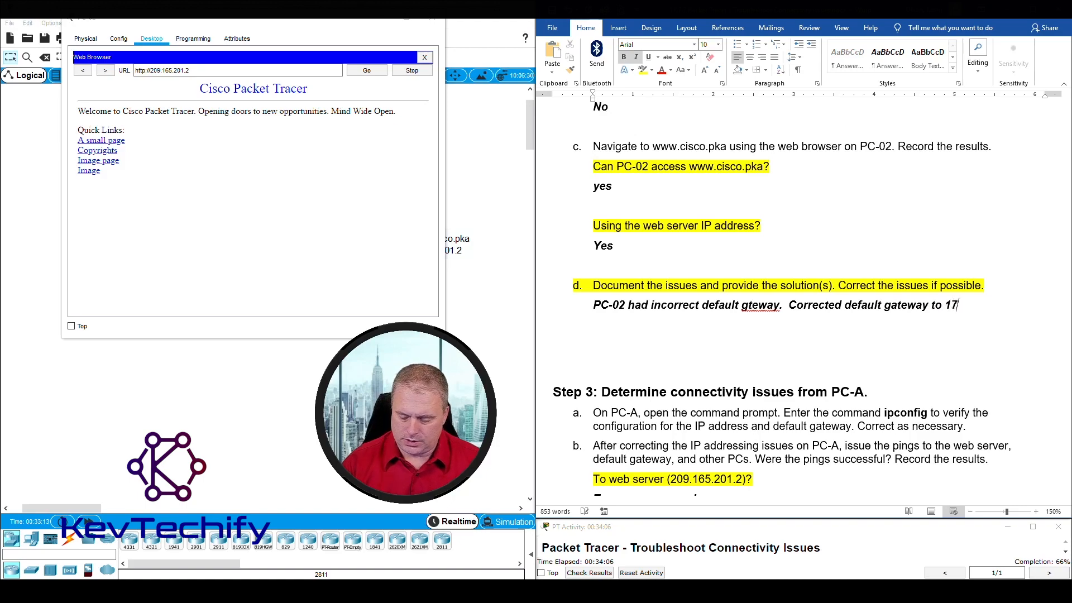
text(.16.)
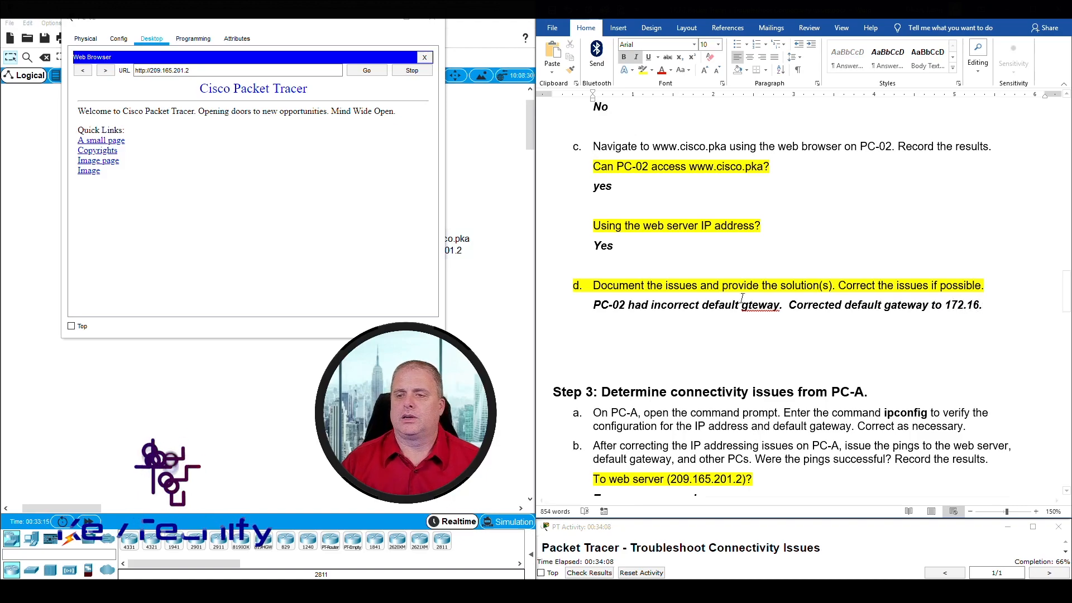
Look up PC-02's default gateway in the Addressing Table and complete the address in the Step 2d answer as 172.16.1.1
scroll(834, 236, up, 3)
scroll(833, 235, up, 15)
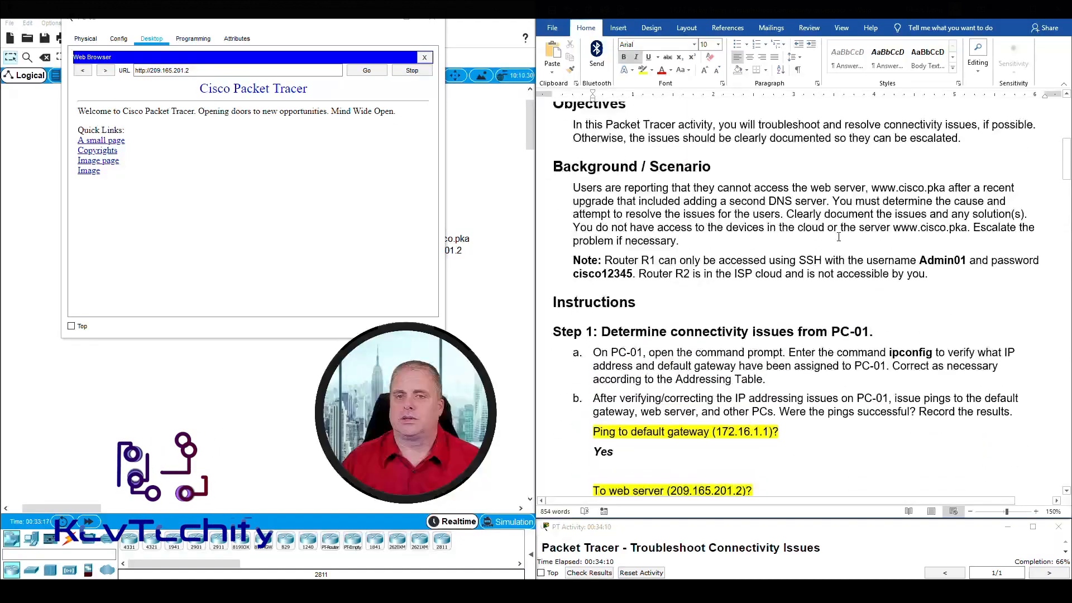
scroll(838, 236, up, 1)
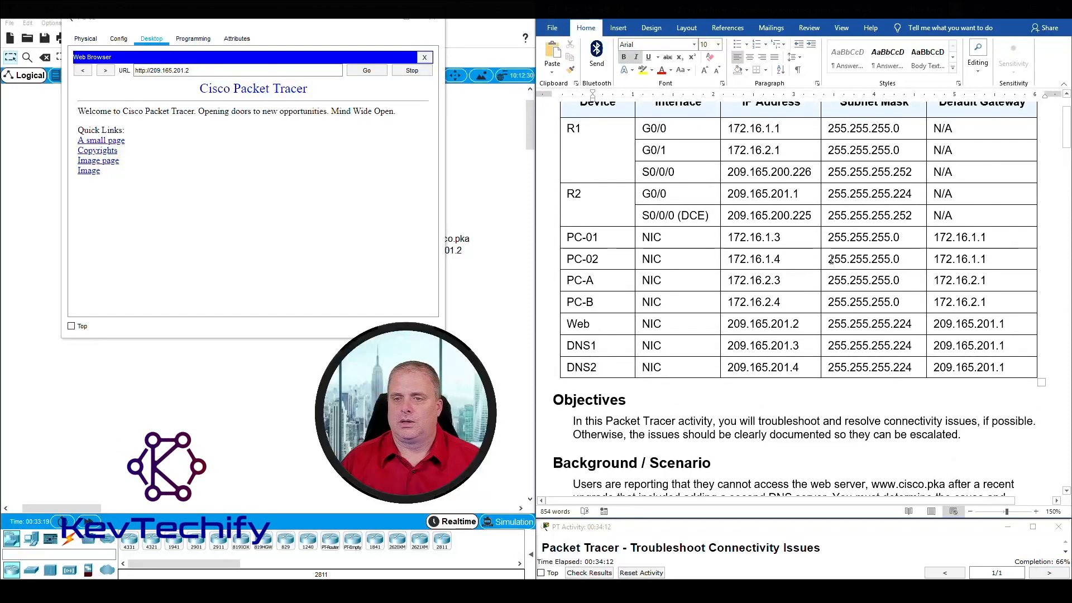
double_click(961, 258)
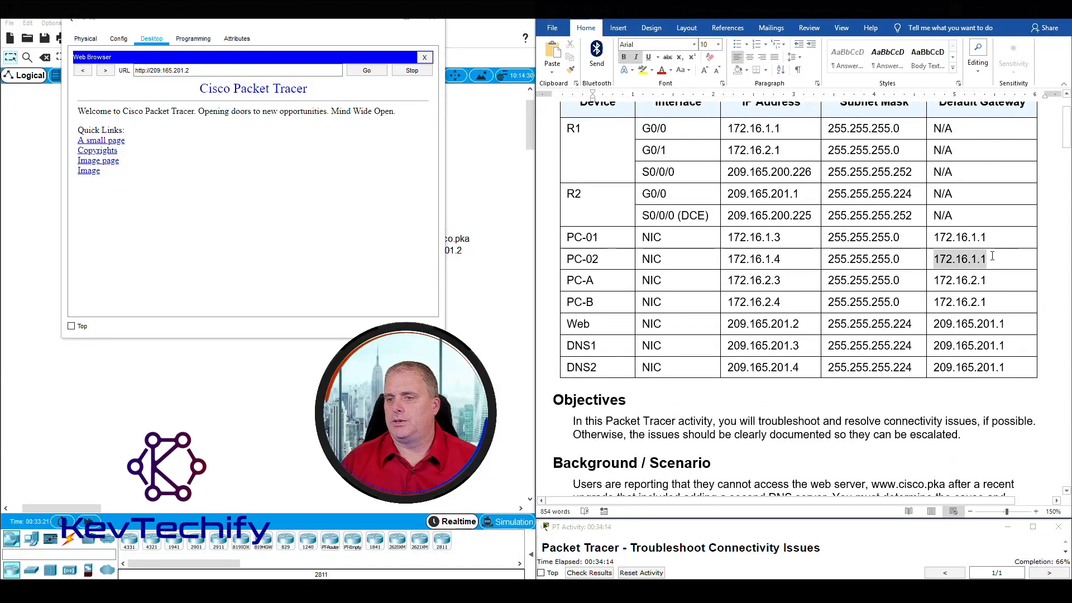
scroll(960, 258, down, 15)
scroll(896, 285, down, 10)
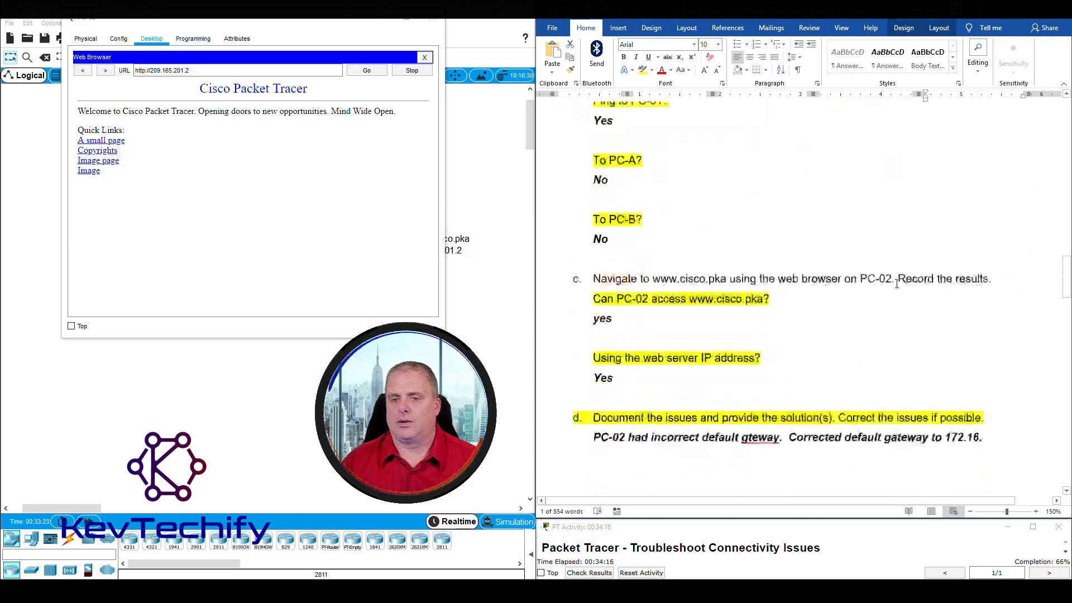
click(993, 222)
text(1.1.  PC-02)
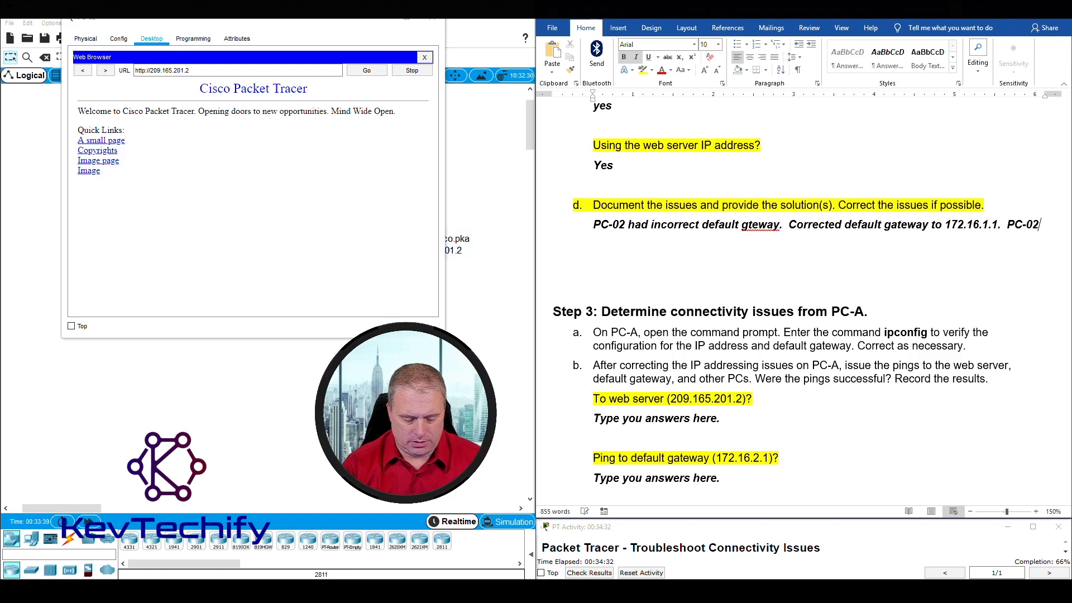
Finish the Step 2d answer with "PC-02 can not ping PCs on the 172.16.2.0/24 network.", checking the network address against Step 1d
text(can not ping PCs on the)
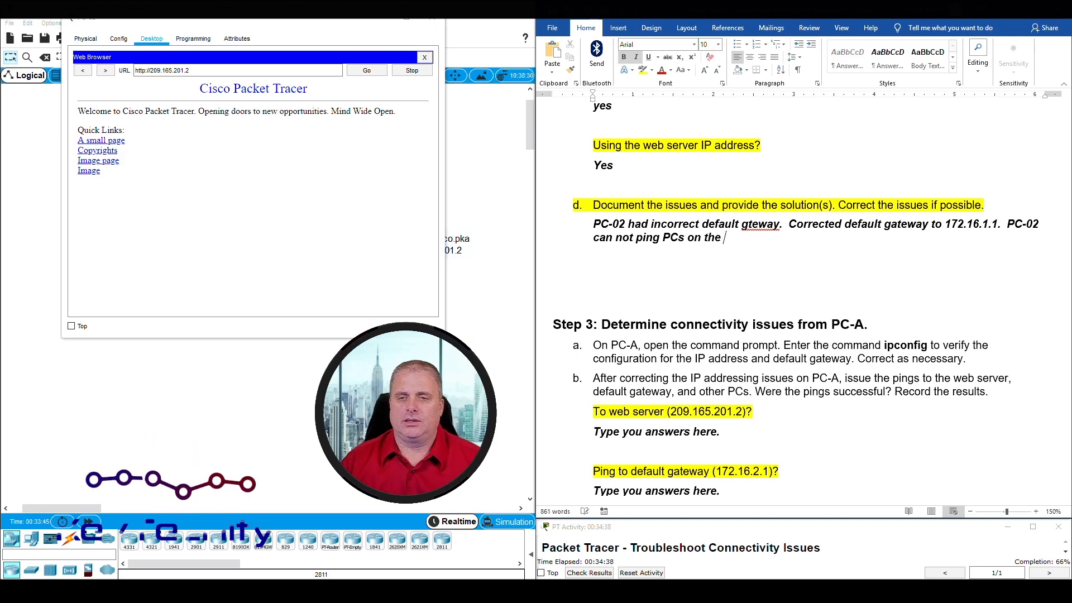
scroll(993, 224, up, 10)
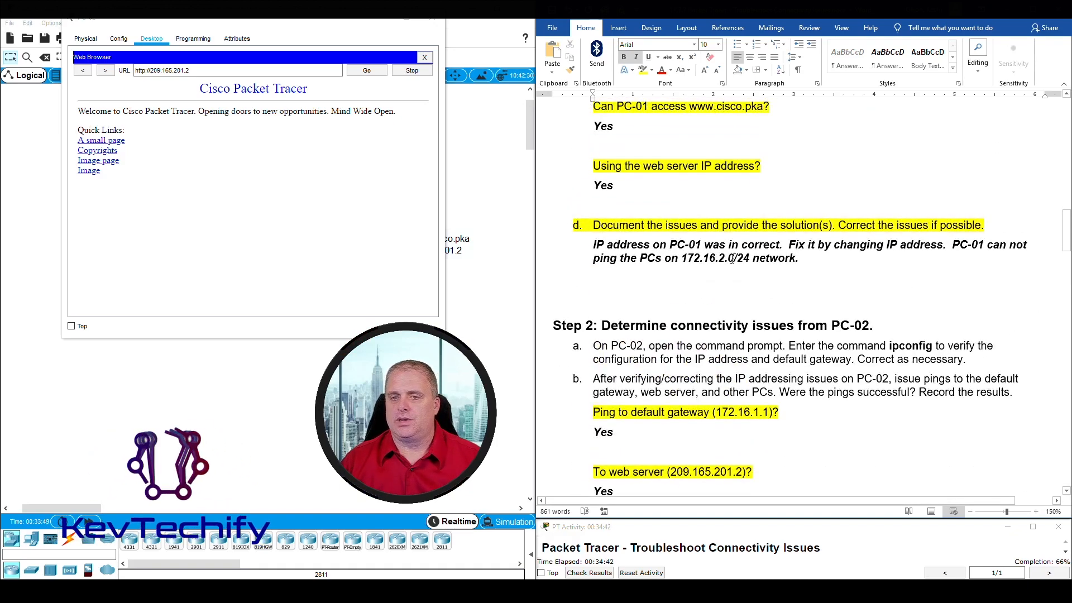
scroll(737, 257, down, 12)
scroll(743, 314, up, 2)
text(172.16.2.0)
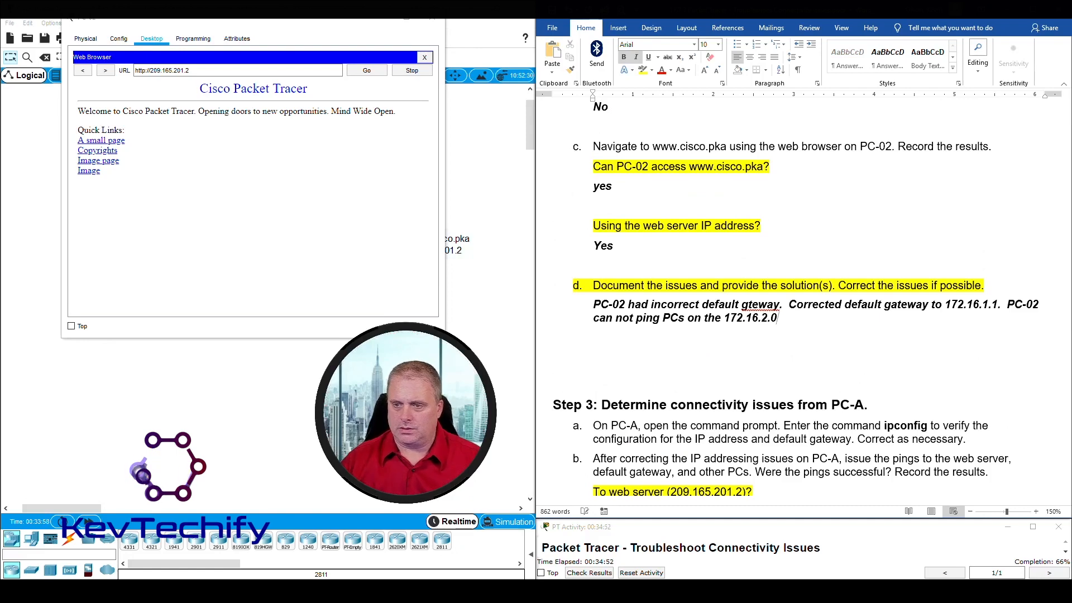
scroll(797, 240, up, 15)
scroll(797, 240, down, 5)
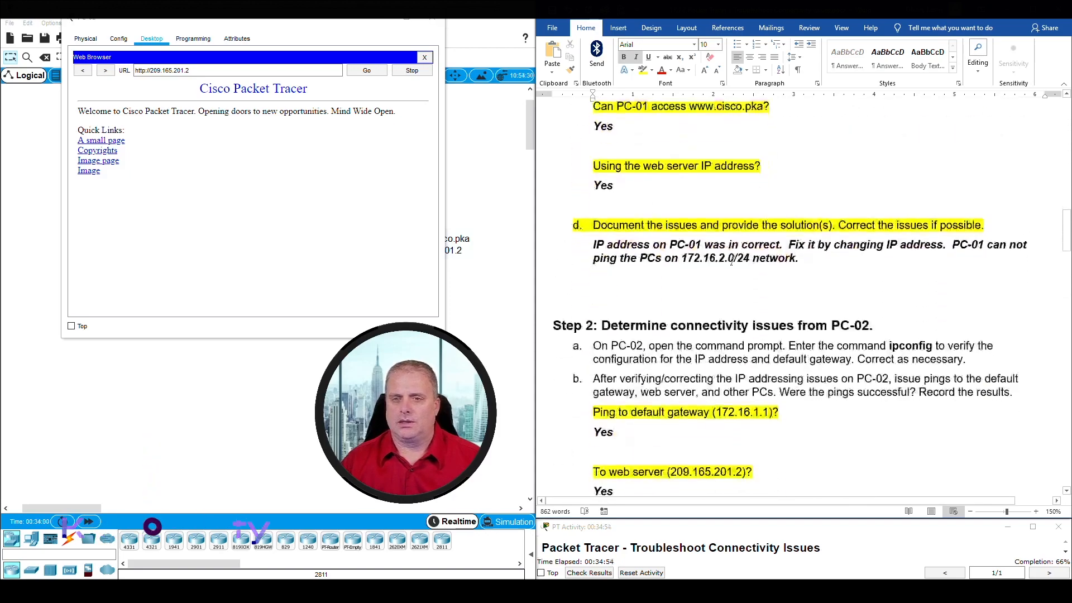
scroll(721, 275, down, 9)
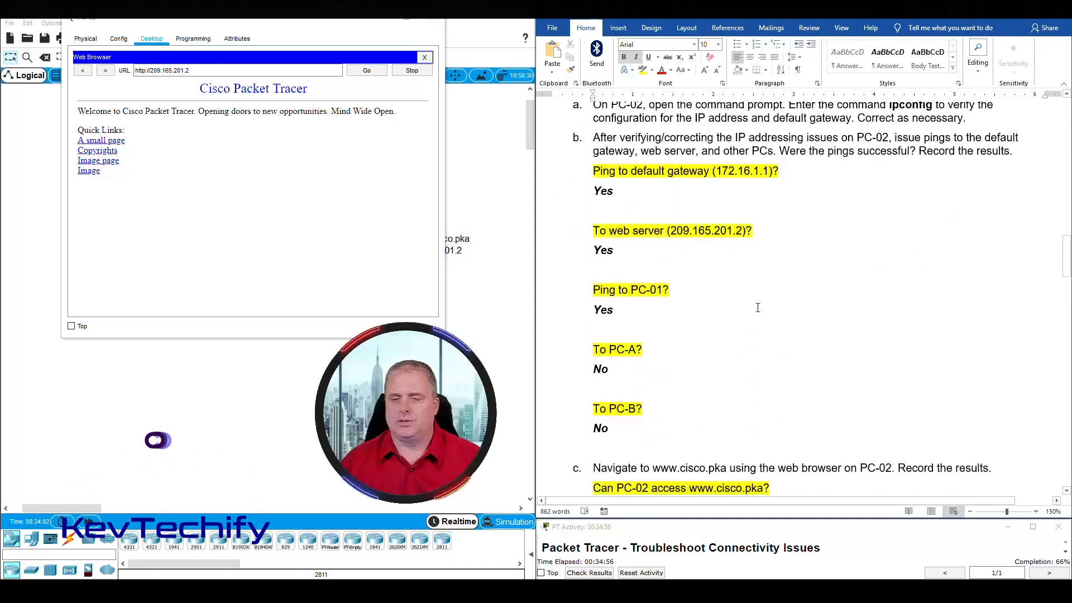
text(/24 network.)
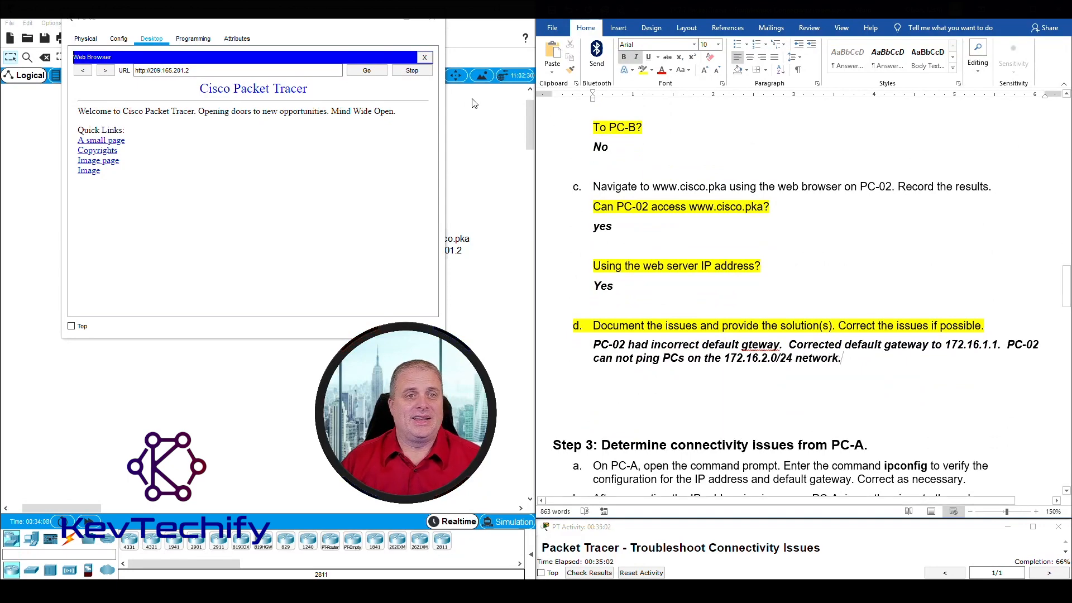
Close PC-02's window and bring up Step 3 of the lab document
click(382, 21)
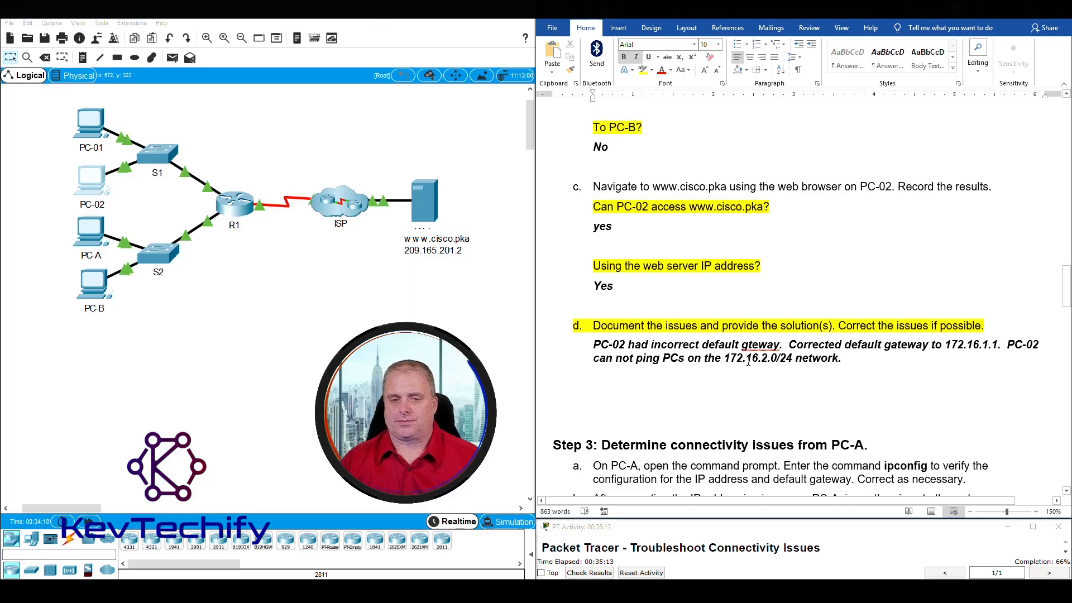
scroll(748, 360, down, 5)
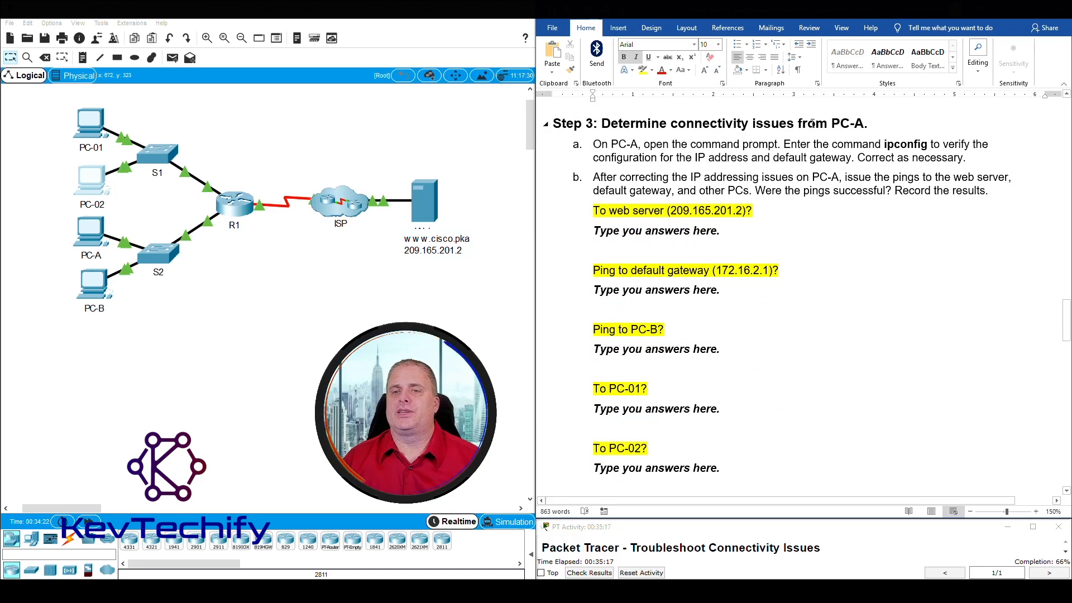
click(249, 290)
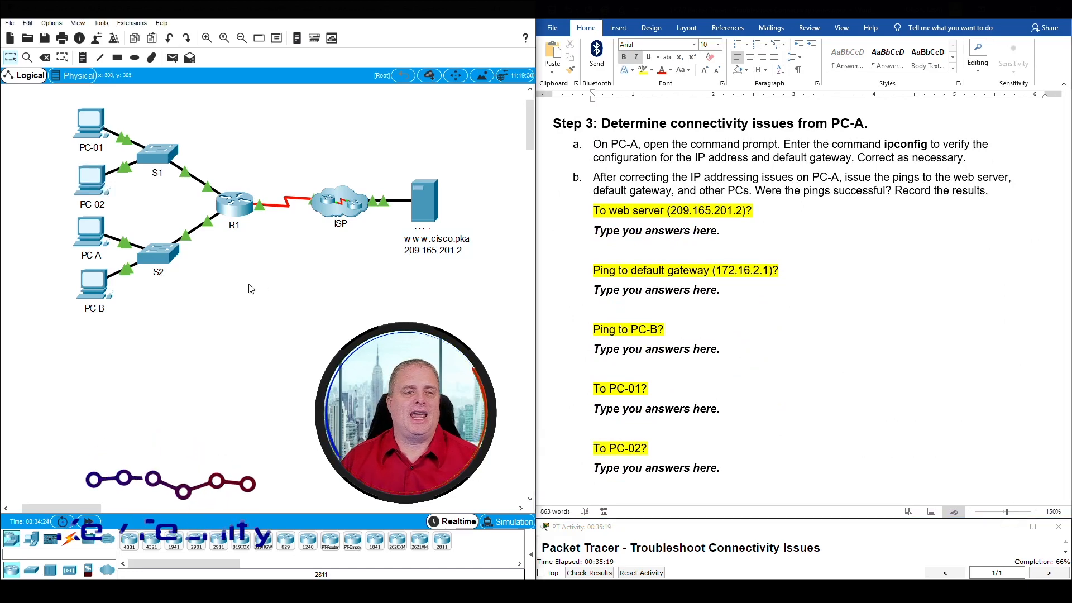
Open PC-A's Command Prompt and run ipconfig
click(89, 233)
drag(485, 127, 155, 19)
drag(361, 119, 466, 119)
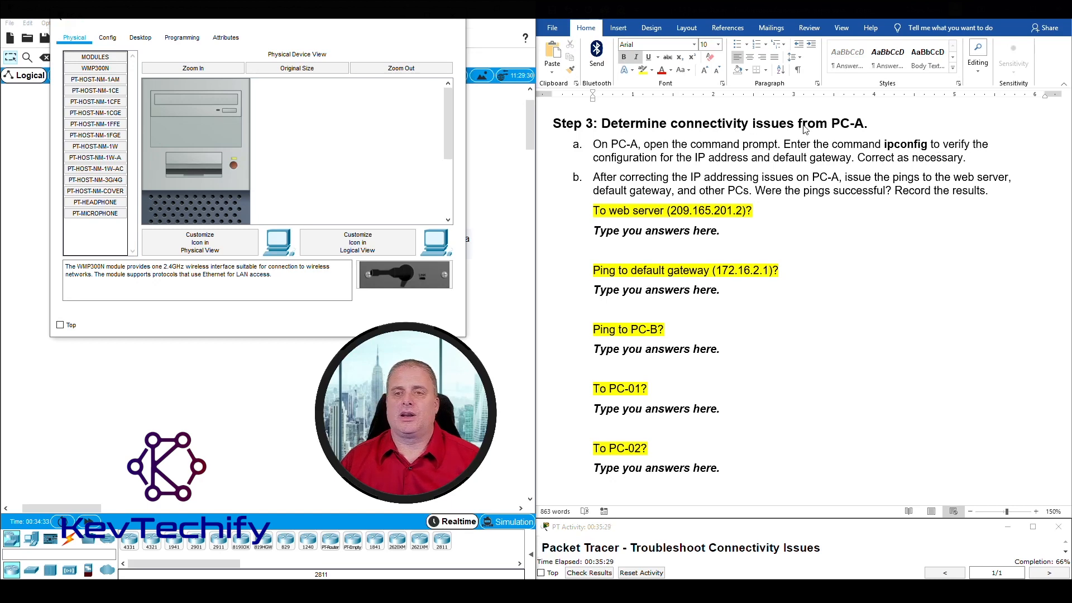
click(141, 38)
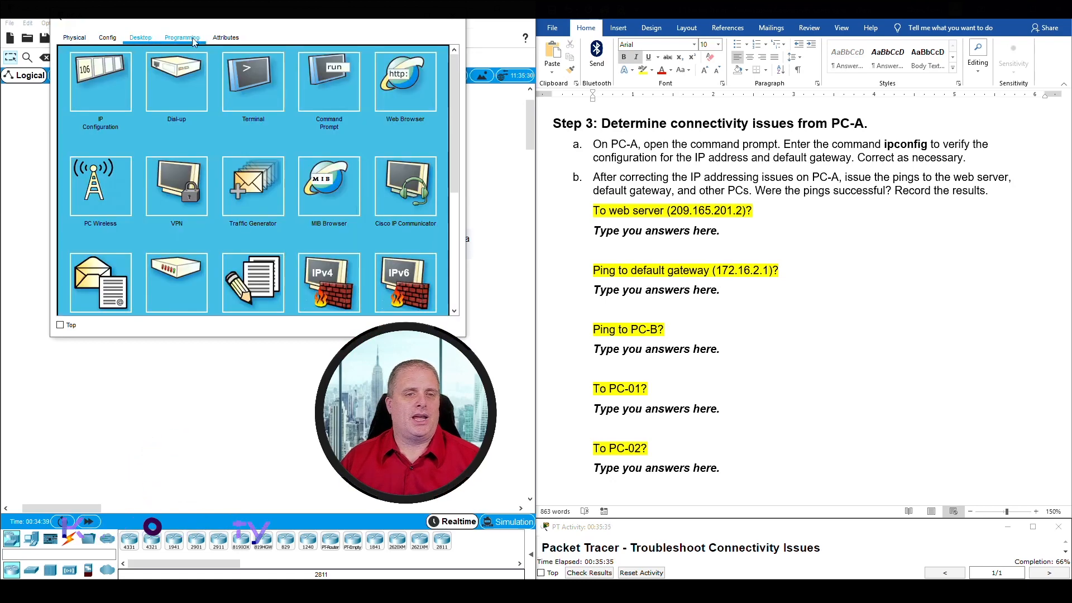
click(333, 82)
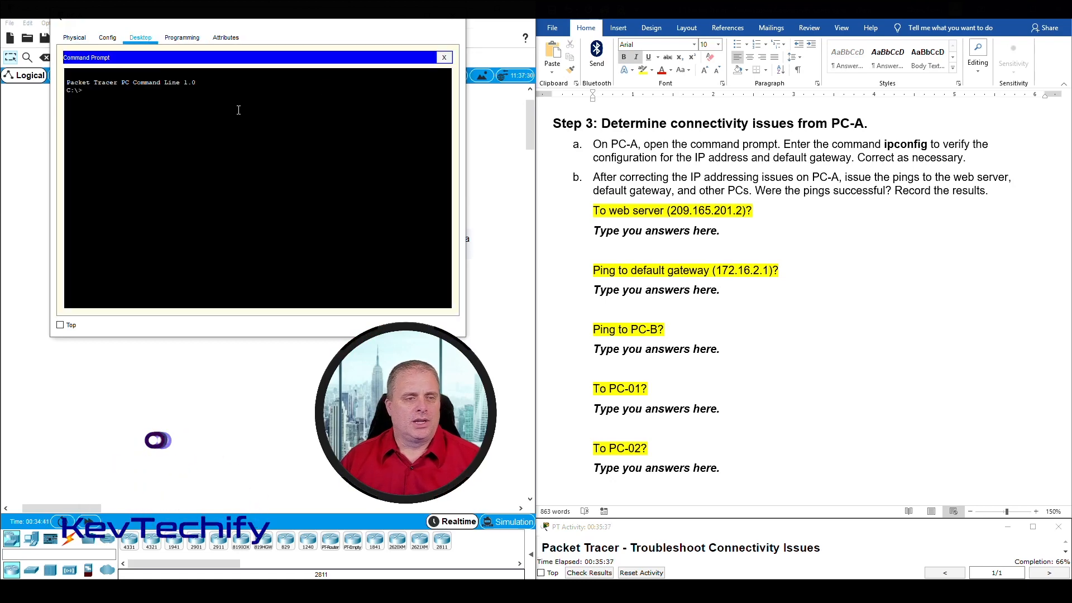
text(ipconfi)
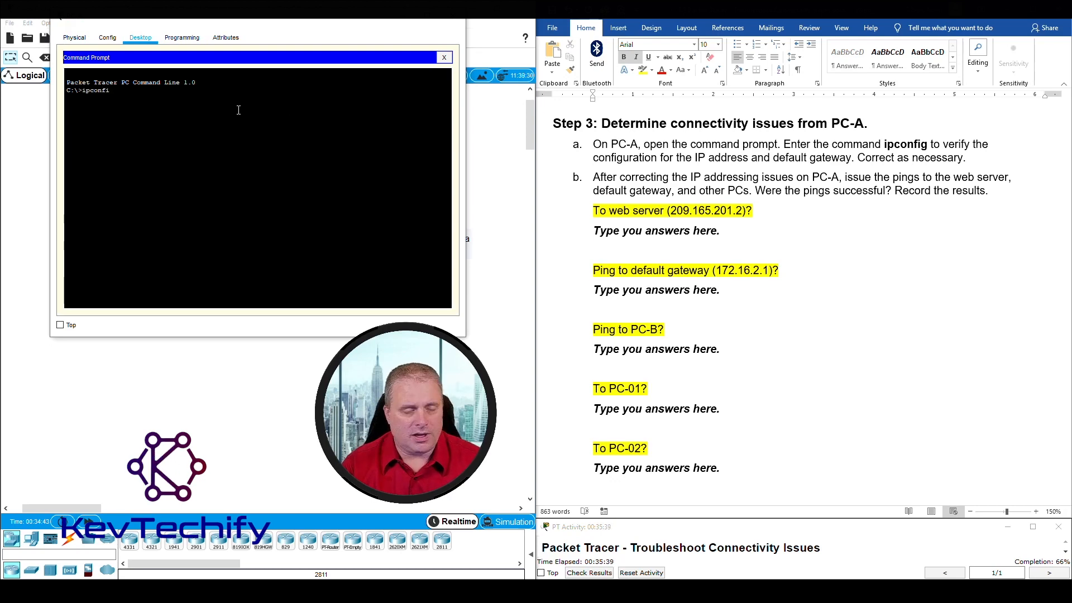
text(g)
key(Return)
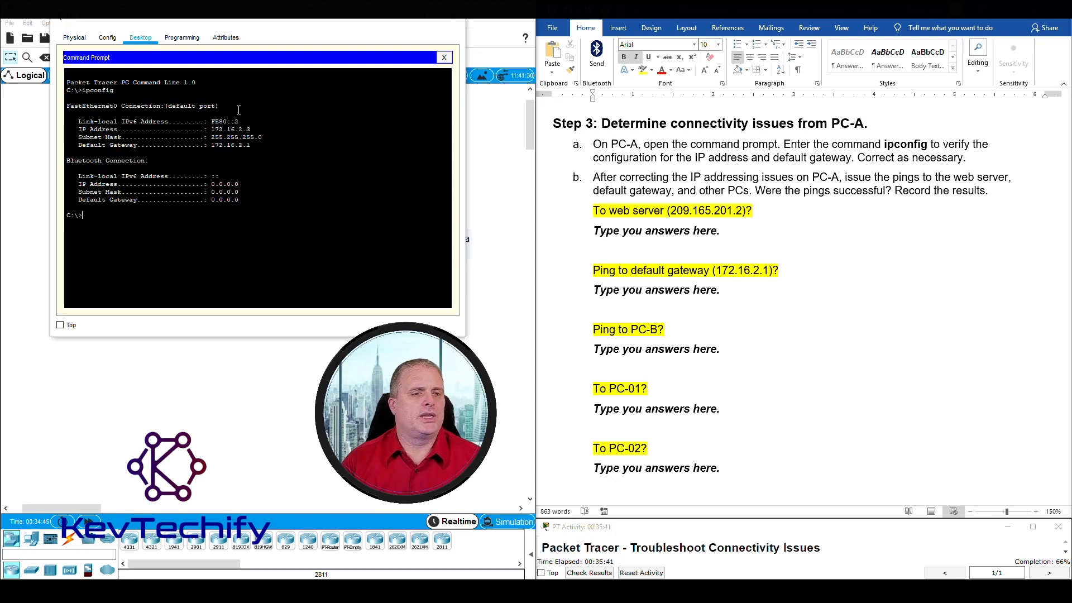
Compare PC-A's IP address, subnet mask and default gateway from ipconfig with its row in the Addressing Table
drag(211, 129, 250, 145)
scroll(699, 231, up, 20)
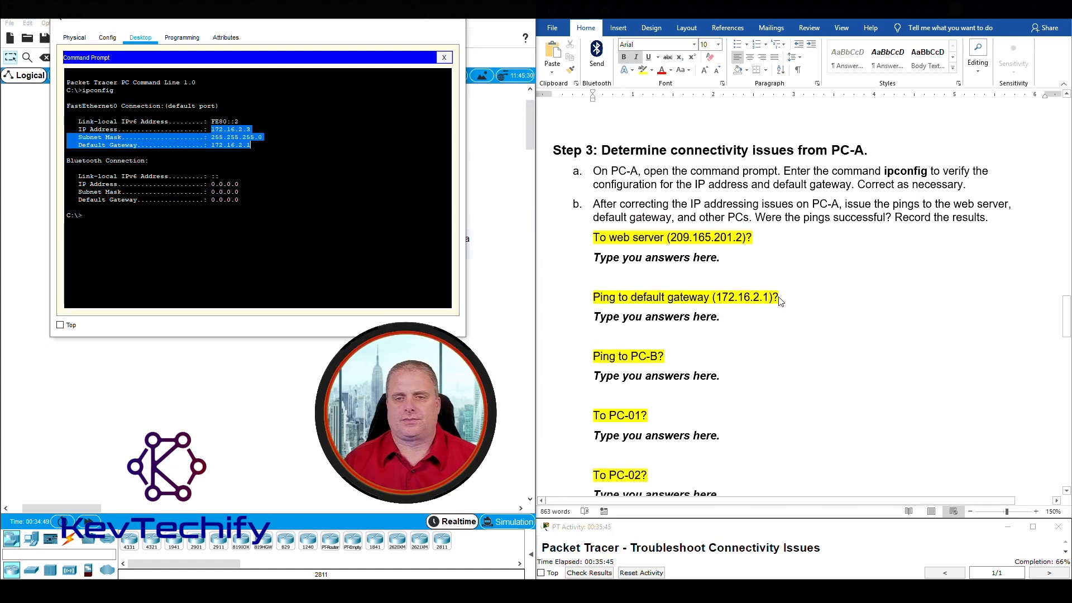
scroll(793, 281, down, 2)
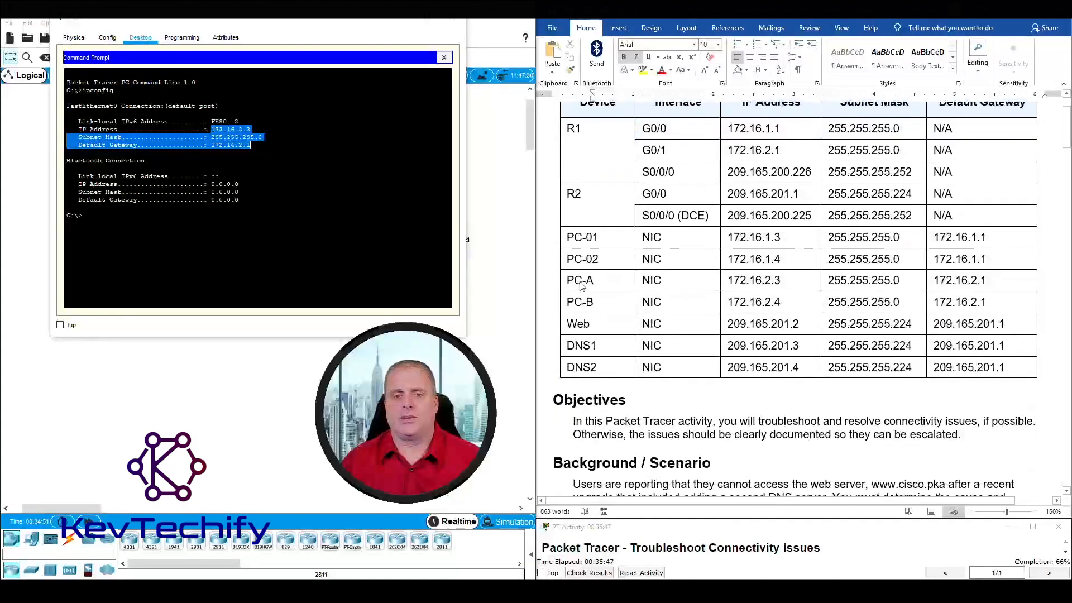
click(734, 288)
drag(728, 281, 885, 282)
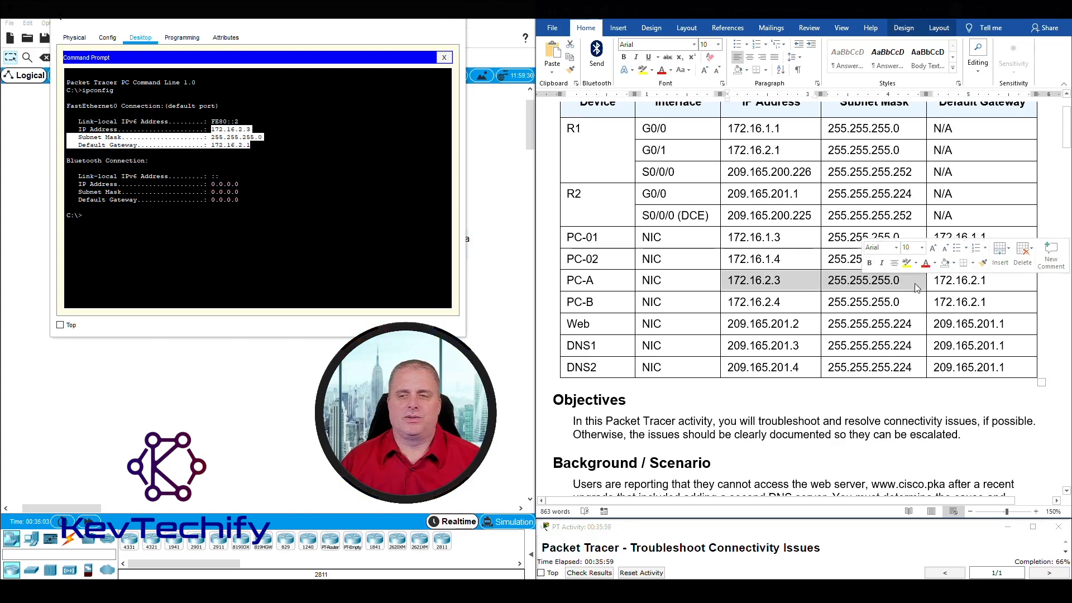
click(964, 280)
drag(936, 280, 989, 278)
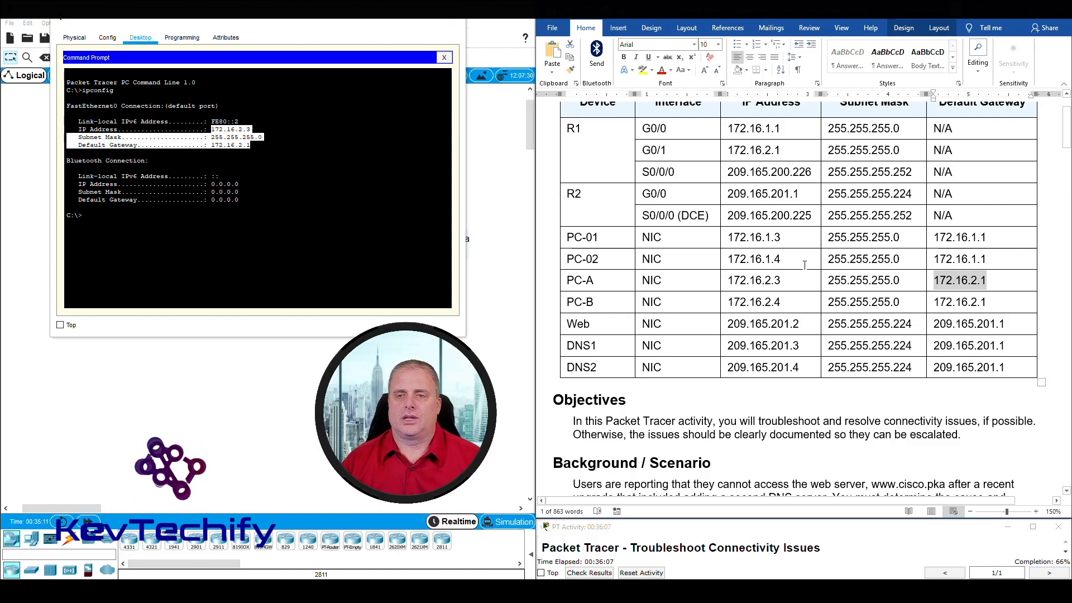
scroll(804, 265, down, 8)
scroll(808, 250, down, 20)
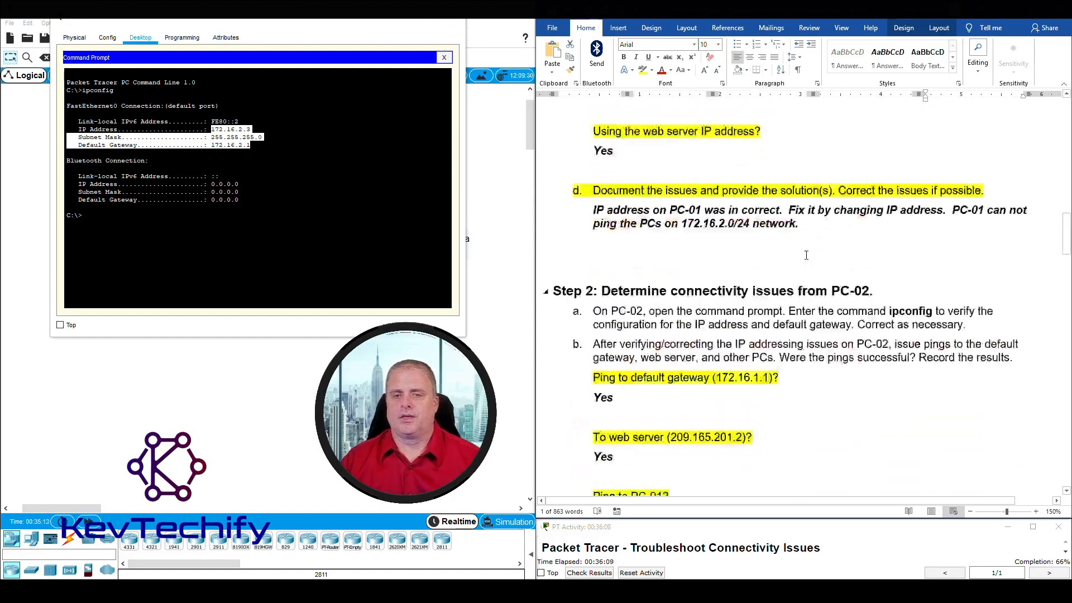
scroll(805, 254, down, 9)
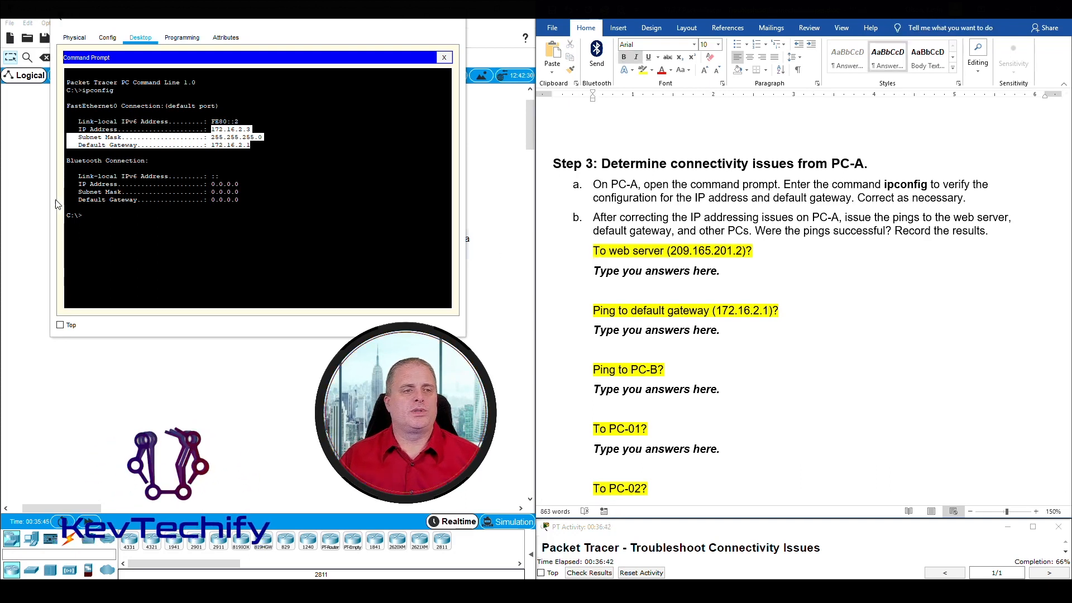
Ping the web server at 209.165.201.2 from PC-A and record "No" as the answer in Step 3b
click(106, 215)
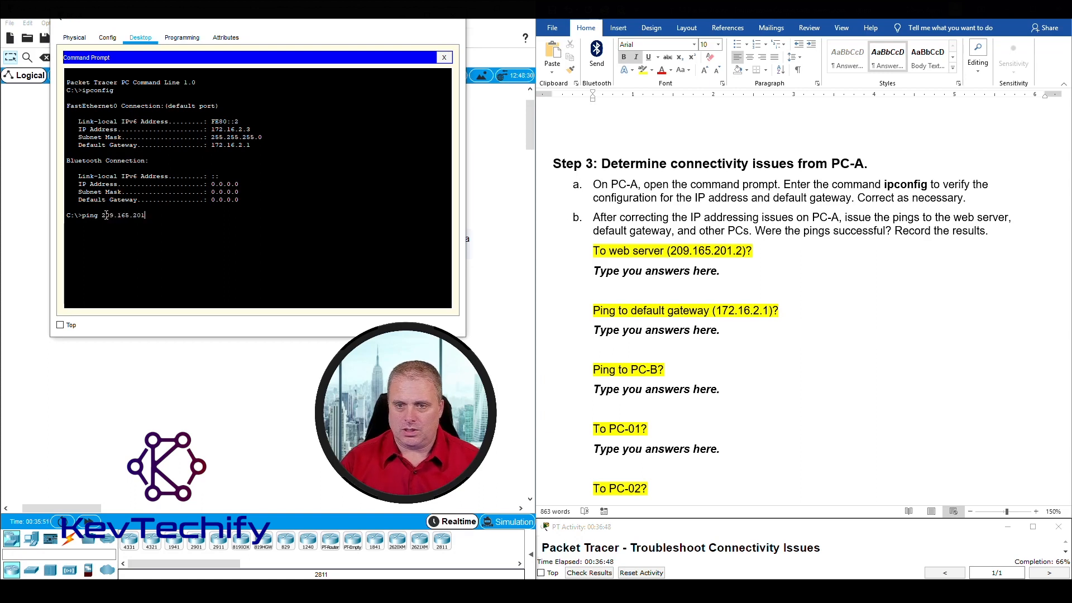
key(Return)
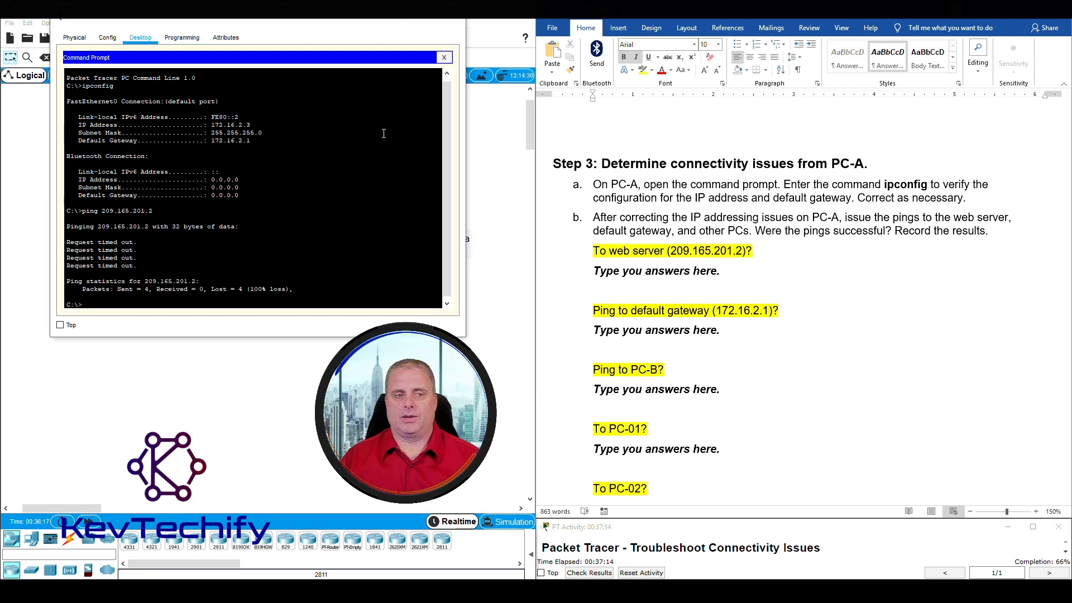
click(593, 271)
drag(593, 271, 723, 269)
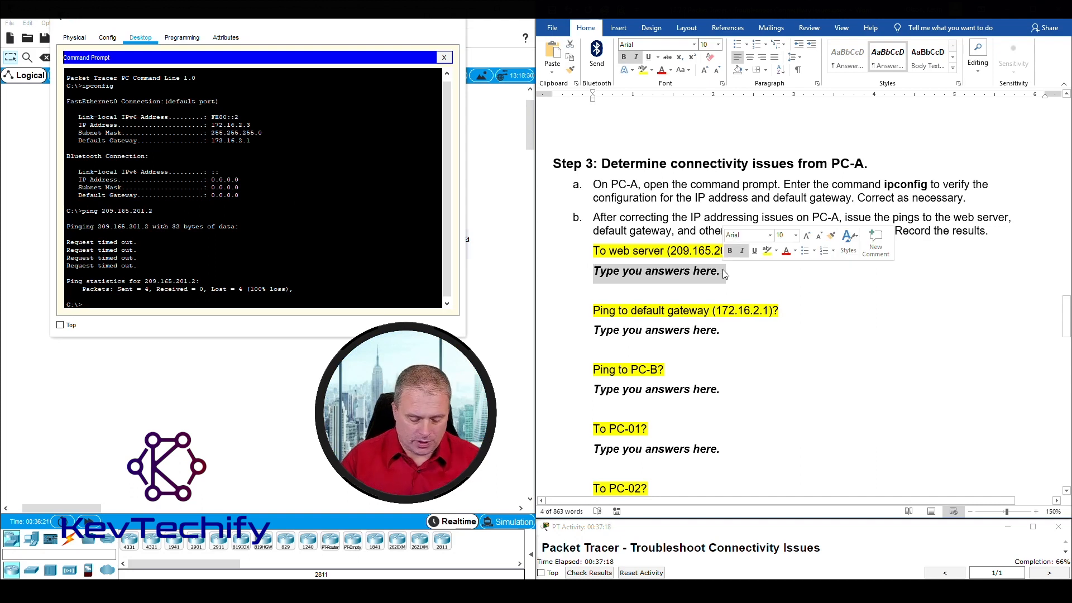
text(No)
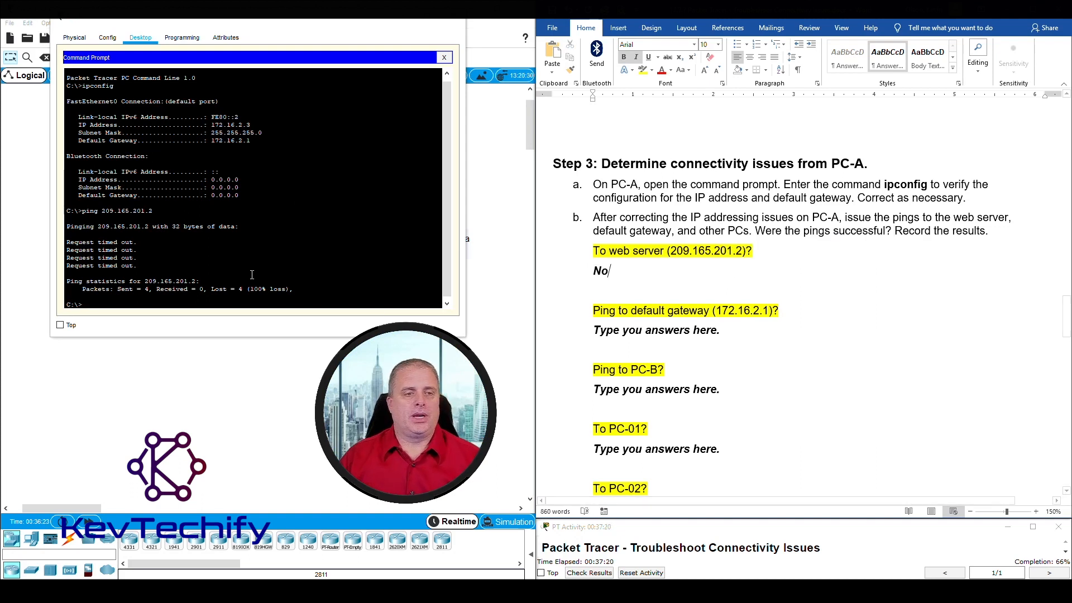
Ping the default gateway at 172.16.2.1 from PC-A and record "No" as its answer in Step 3b
click(236, 301)
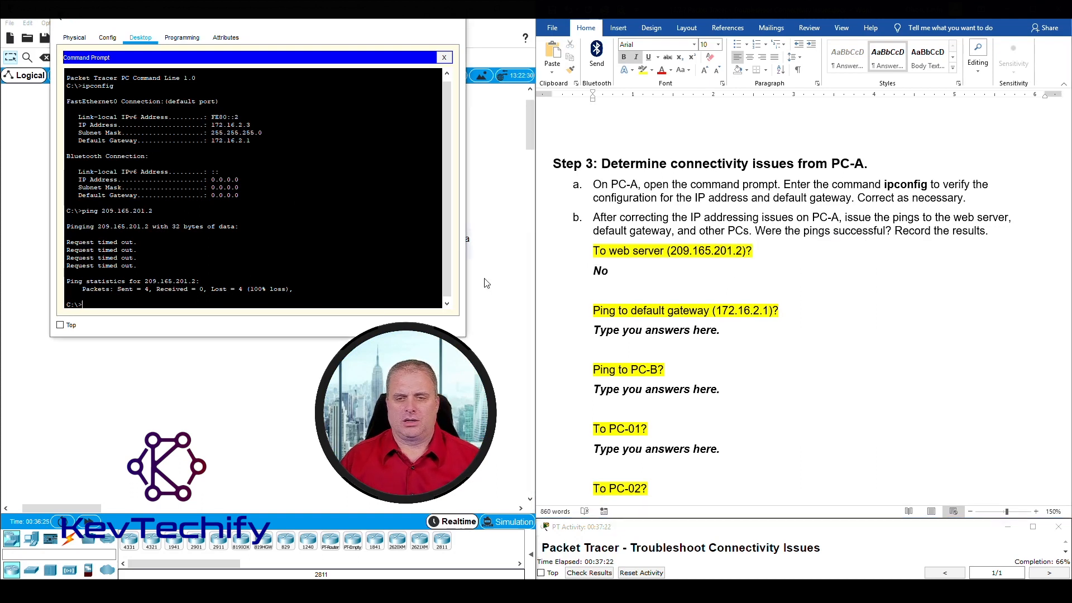
text(ping)
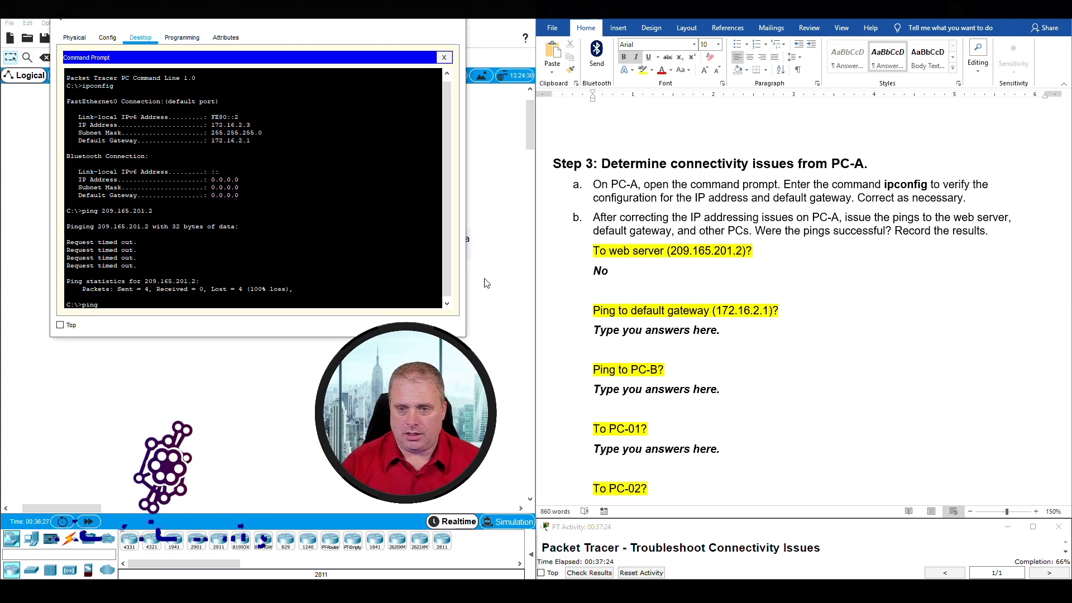
text( 172.16.2.1)
key(Return)
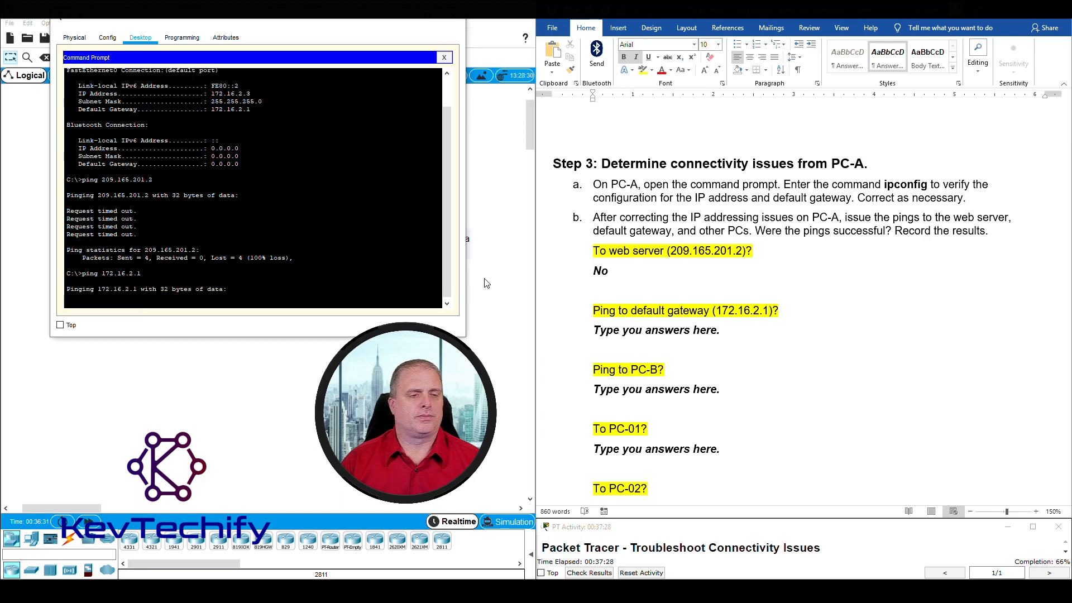
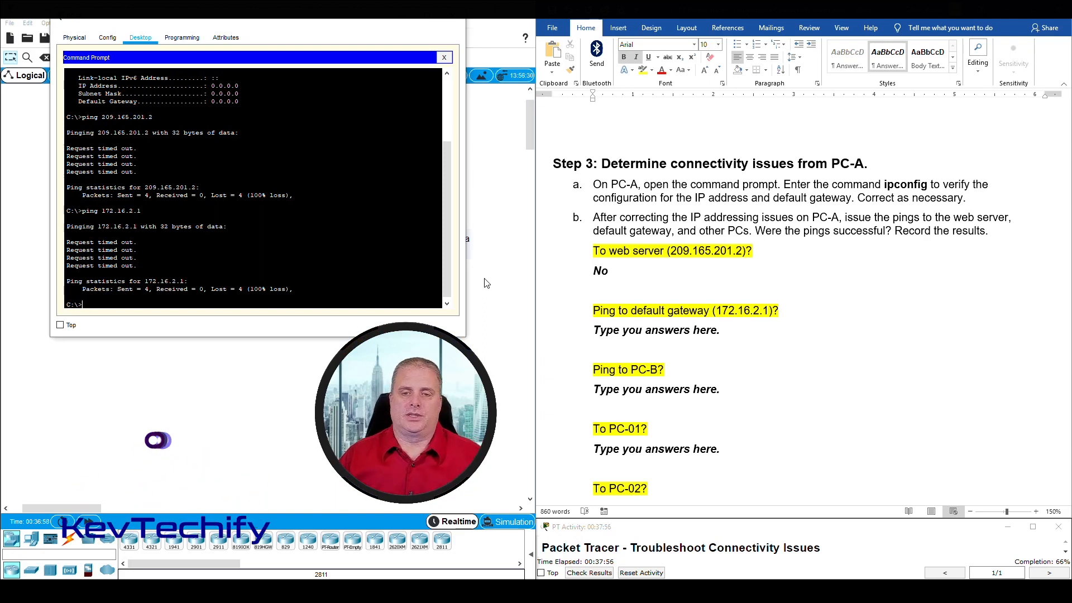
drag(595, 329, 726, 334)
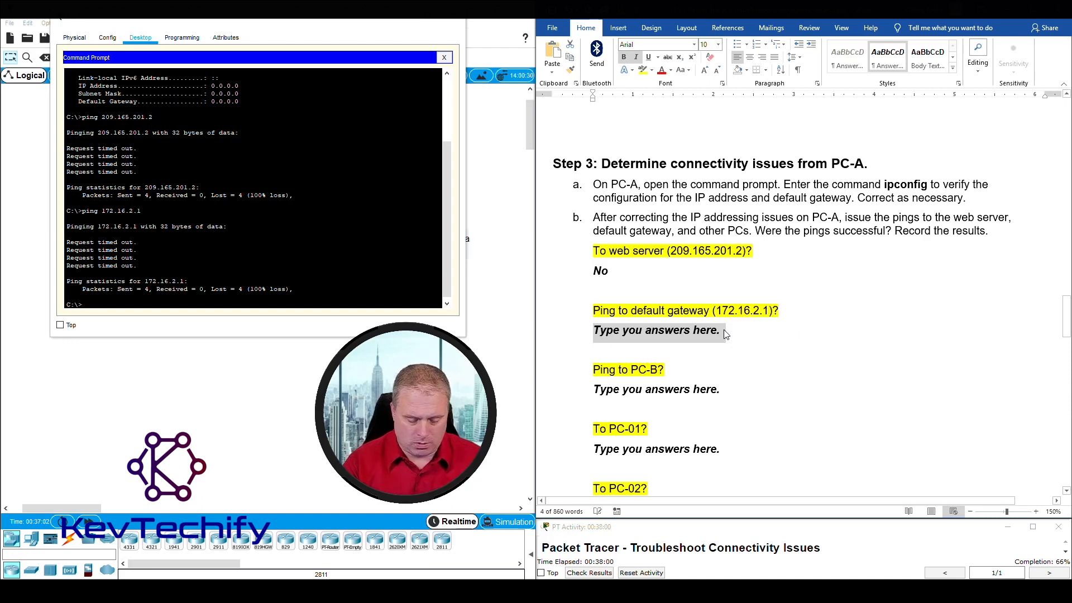
text(No)
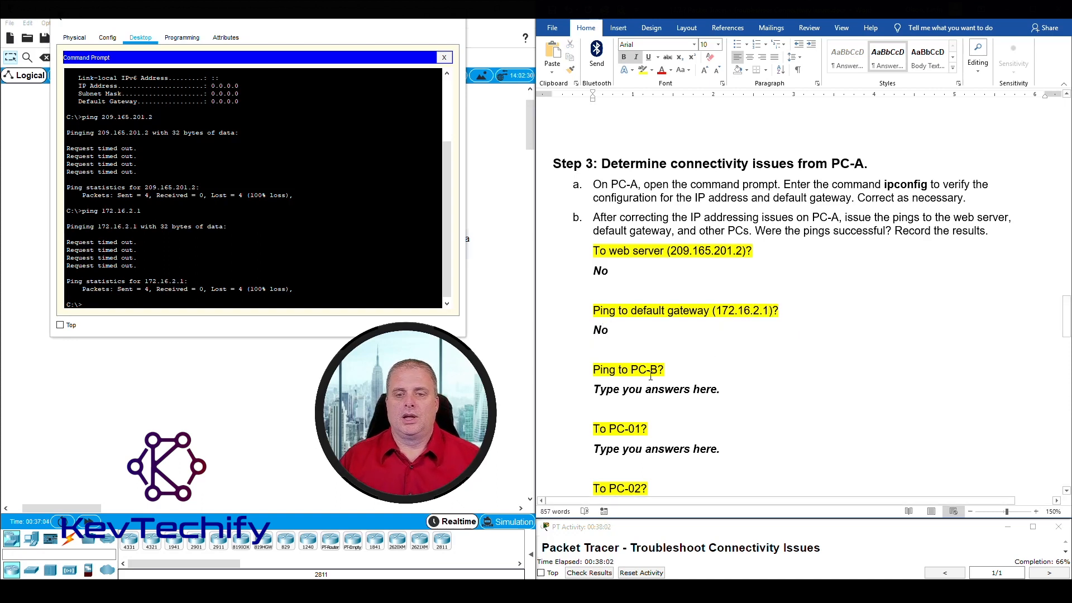
Look up PC-B's IP address in the Addressing Table and ping 172.16.2.4 from PC-A
click(158, 304)
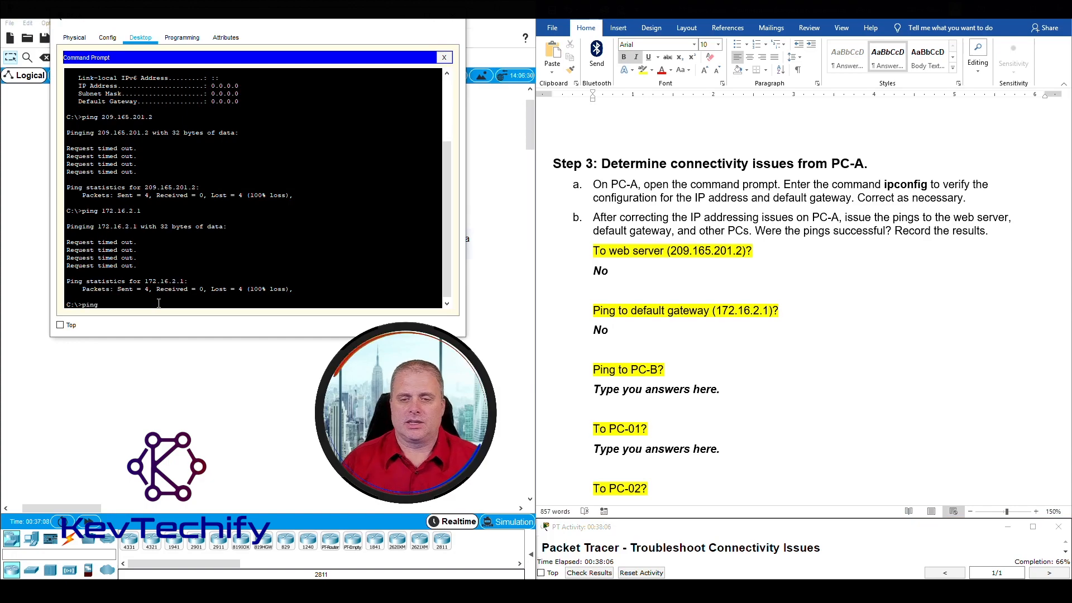
scroll(763, 180, up, 15)
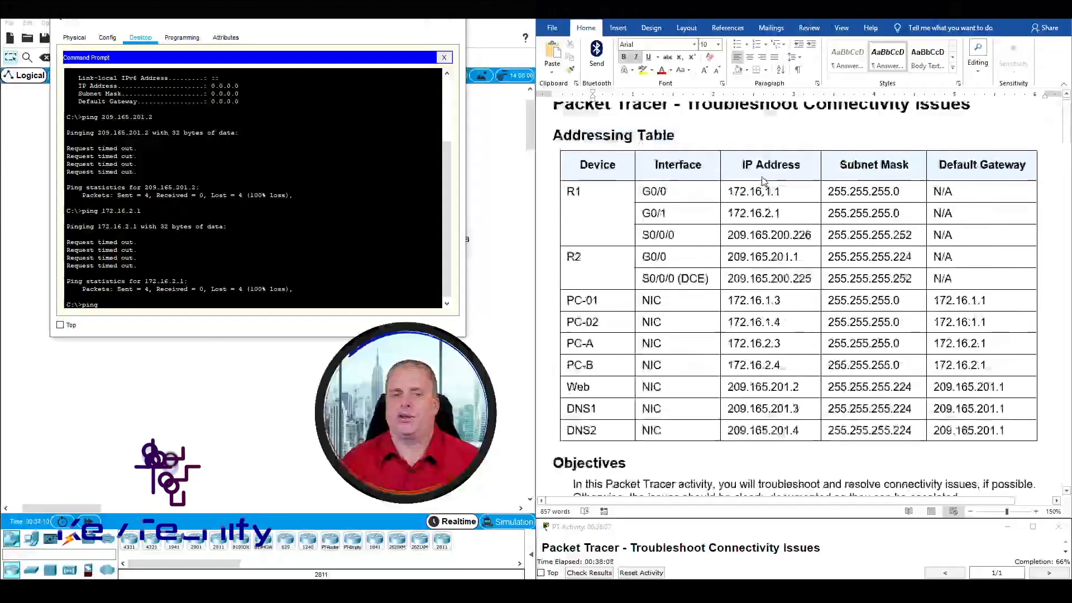
scroll(763, 180, down, 1)
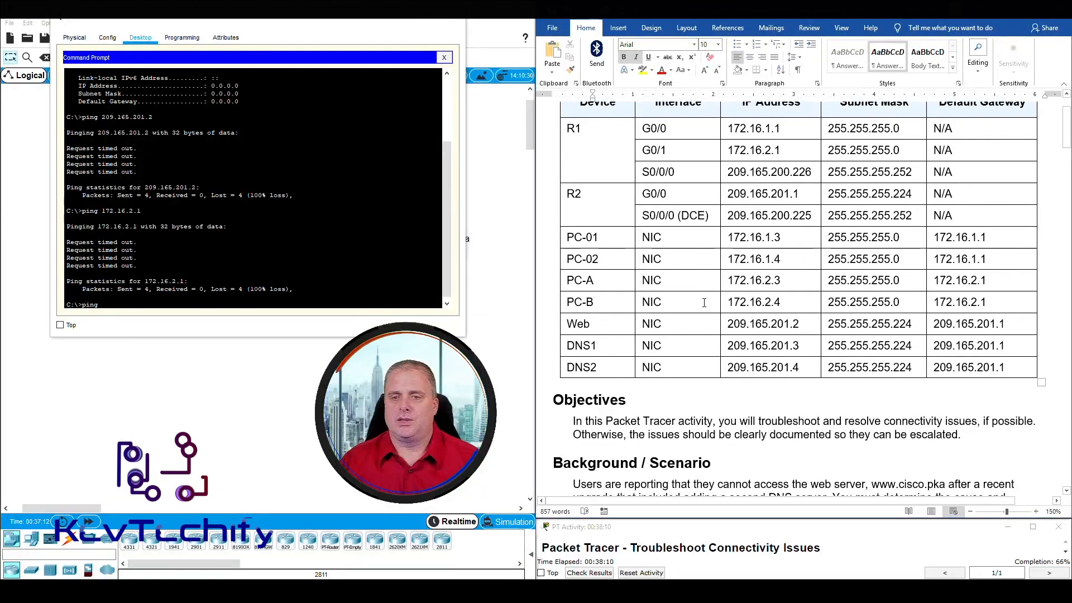
drag(730, 301, 780, 302)
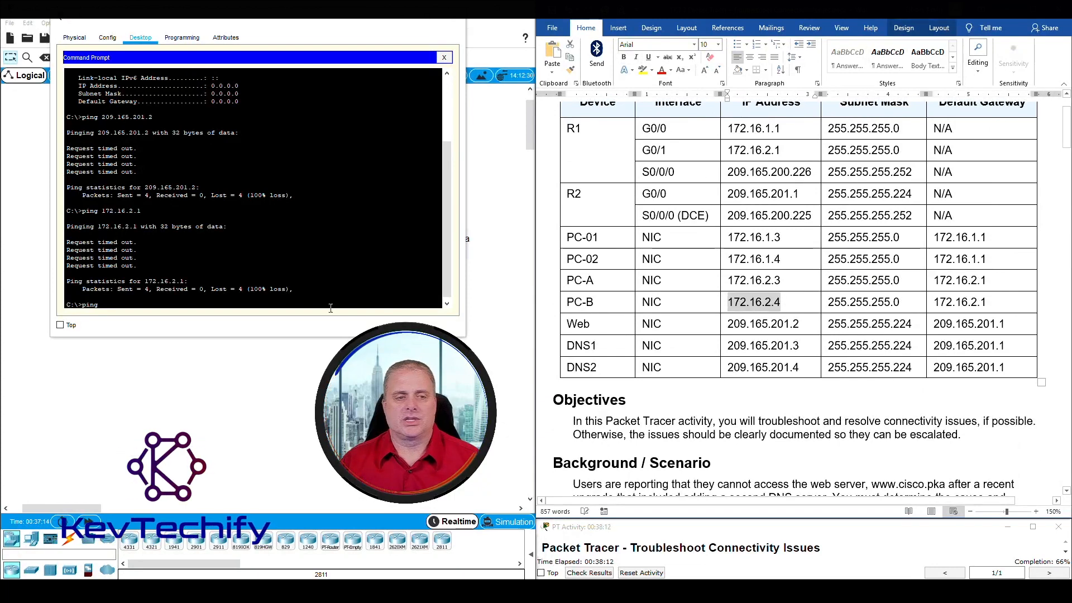
click(180, 305)
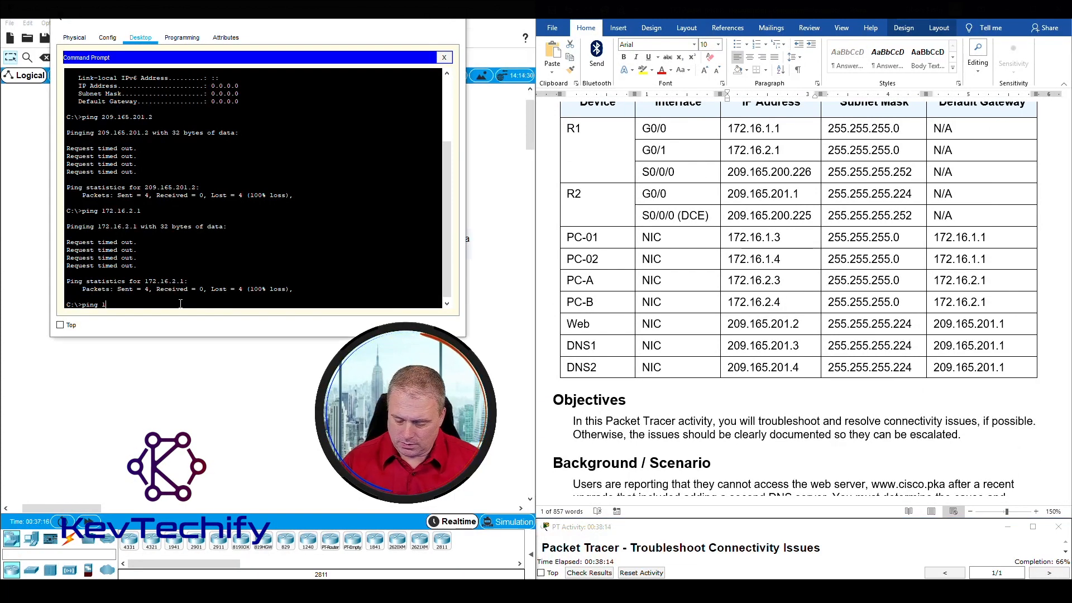
text(172.16.2)
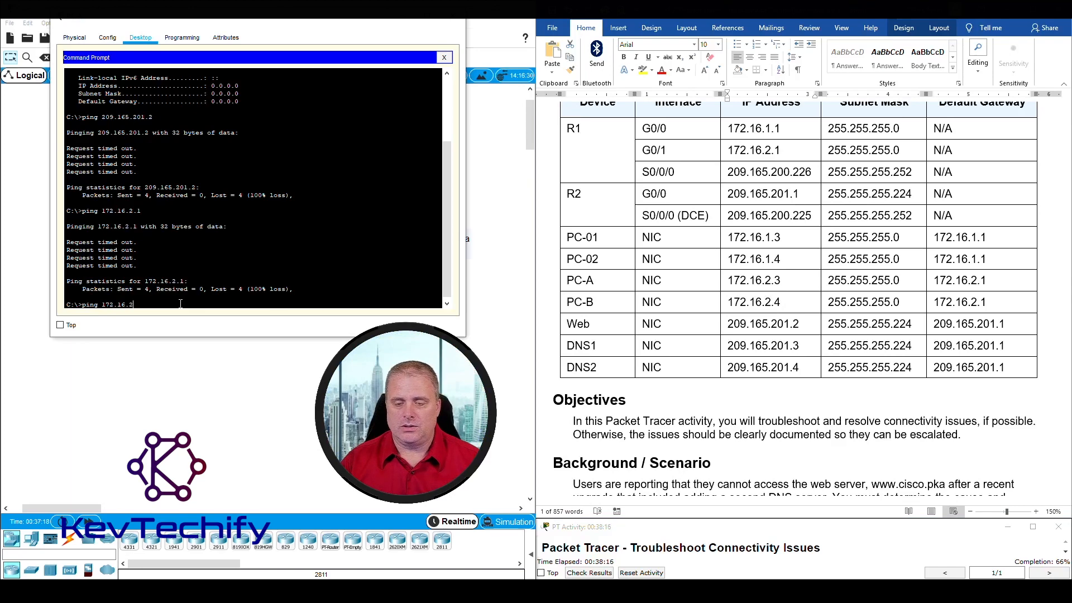
text(.4)
key(Return)
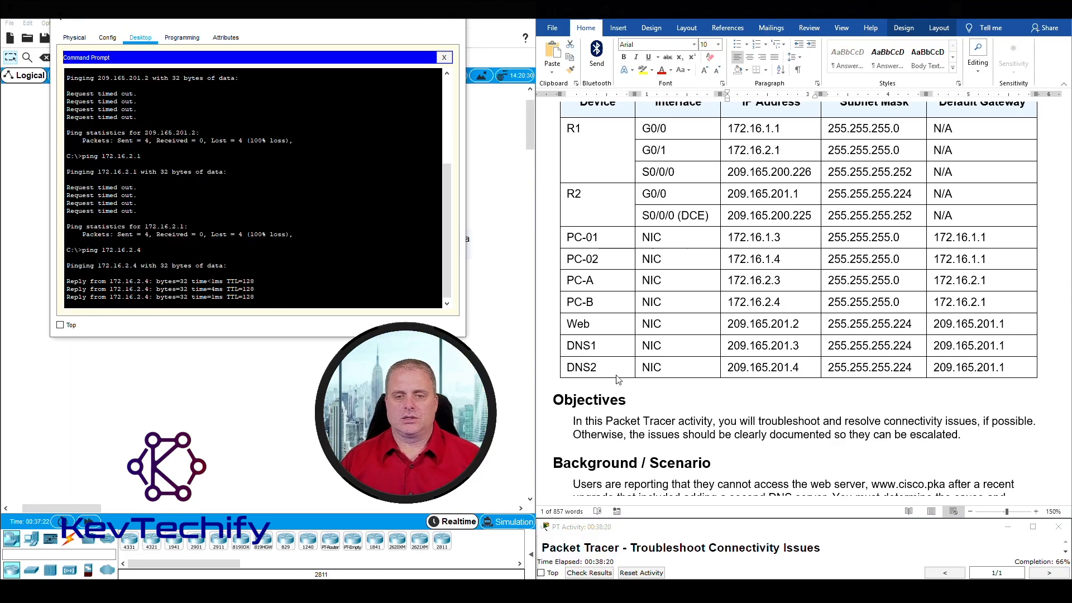
Reposition PC-A's window so the topology's PCs are uncovered, and record "Yes" for the ping to PC-B in Step 3b
scroll(612, 380, down, 15)
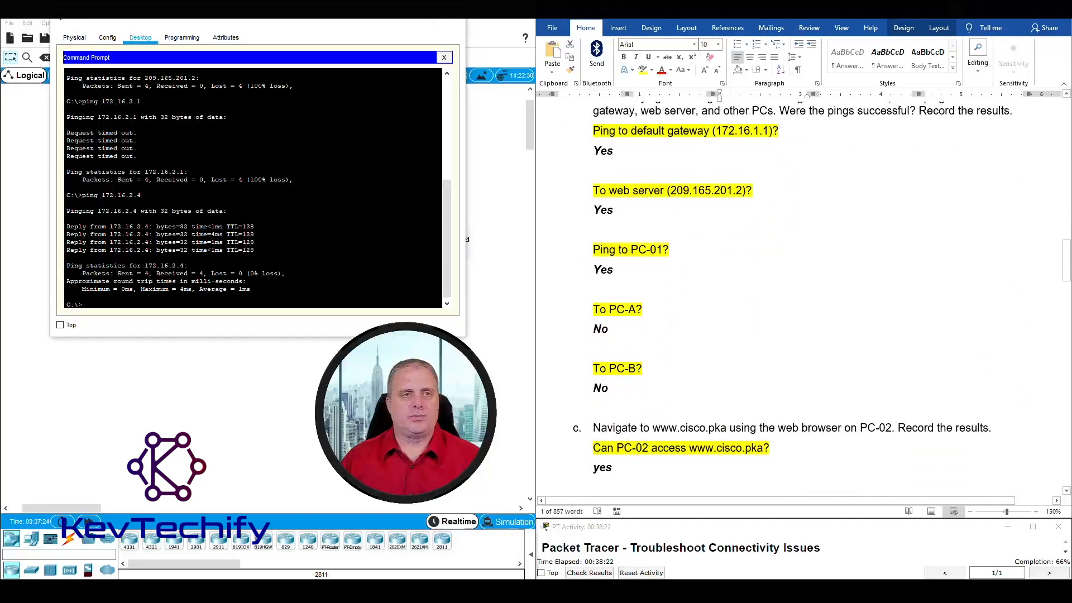
drag(282, 20, 685, 28)
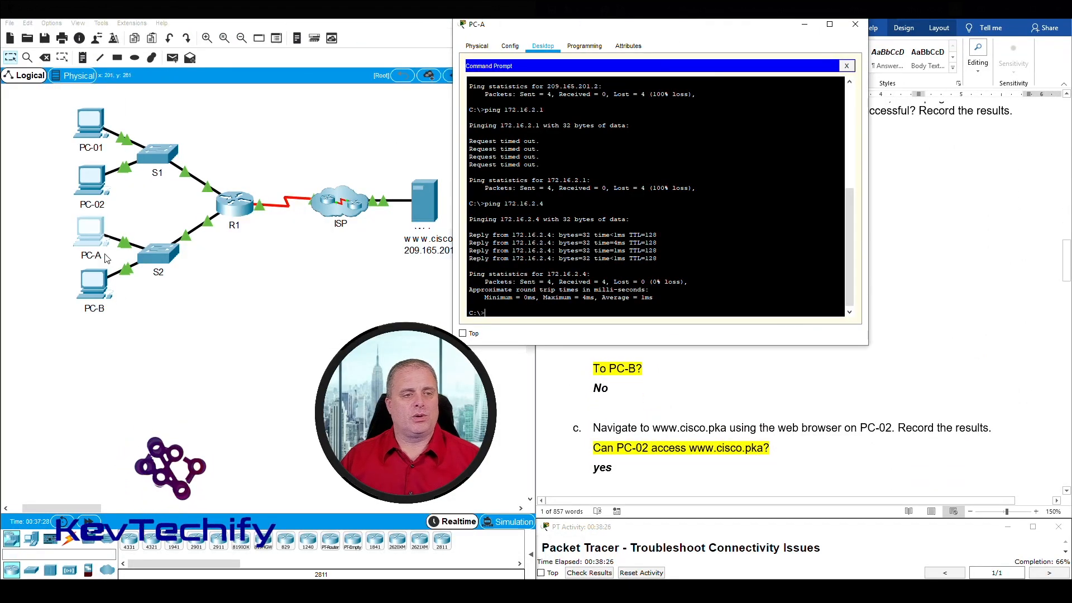
drag(619, 22, 325, 20)
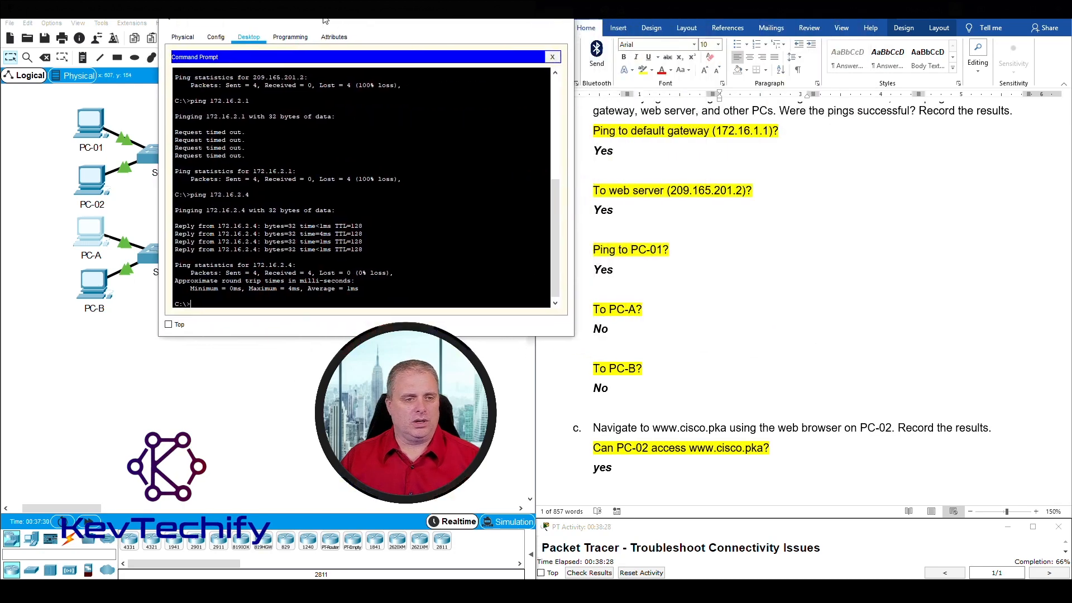
scroll(636, 278, down, 15)
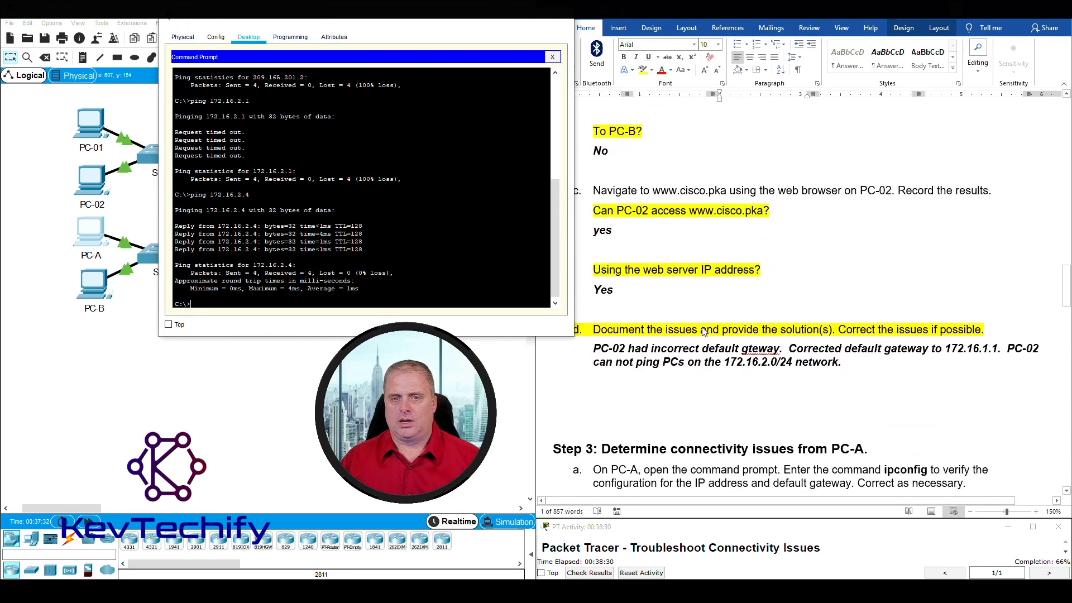
drag(418, 26, 370, 25)
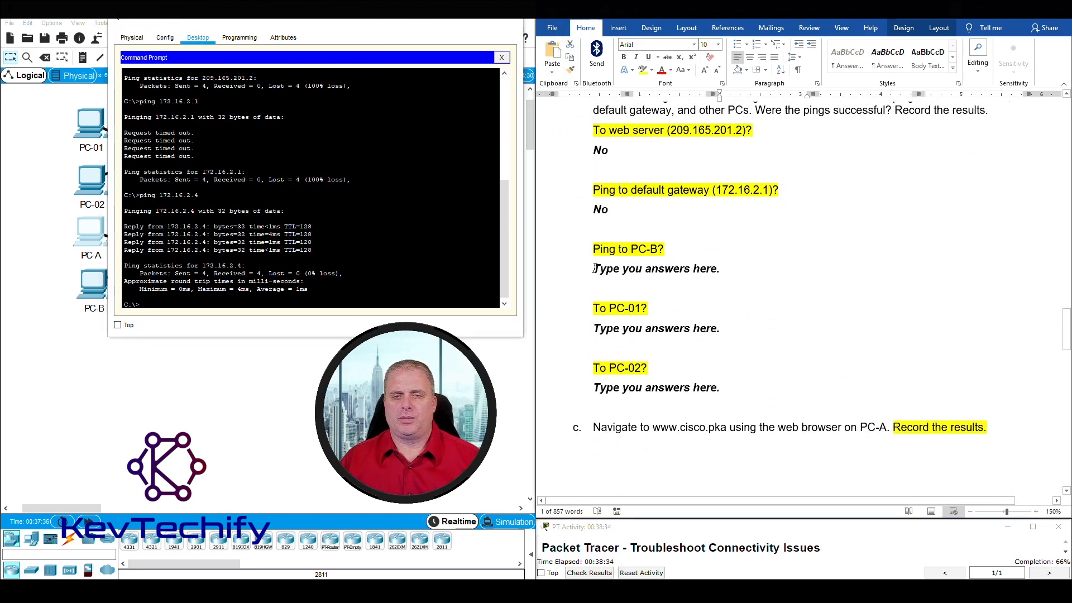
click(687, 268)
text(Yes)
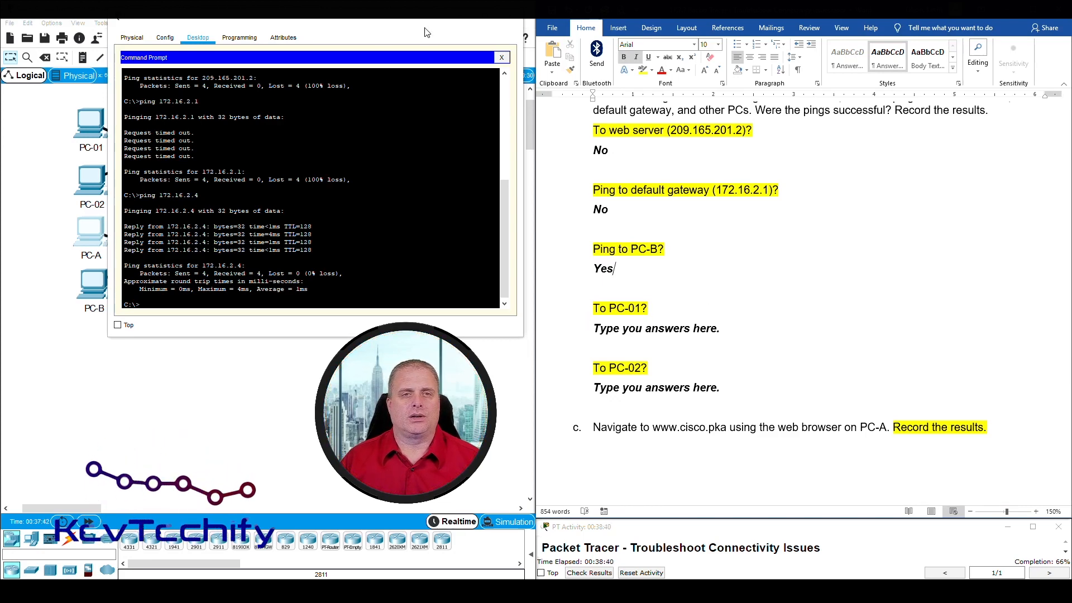
Look up PC-01's IP address in the Addressing Table and ping 172.16.1.3 from PC-A
scroll(854, 163, down, 15)
scroll(868, 260, up, 2)
scroll(868, 261, up, 15)
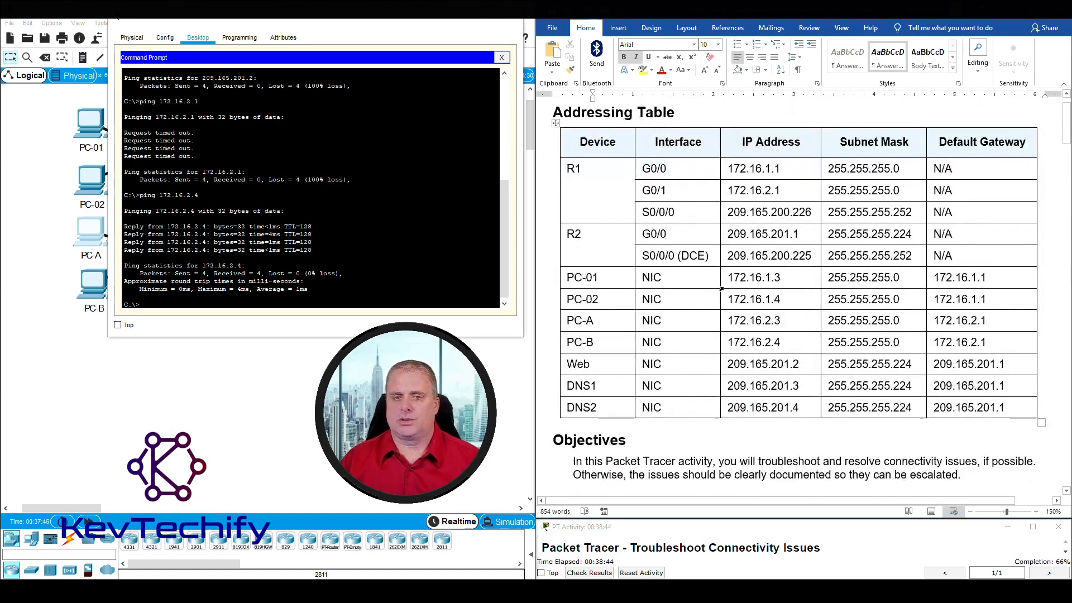
click(678, 280)
drag(750, 277, 789, 275)
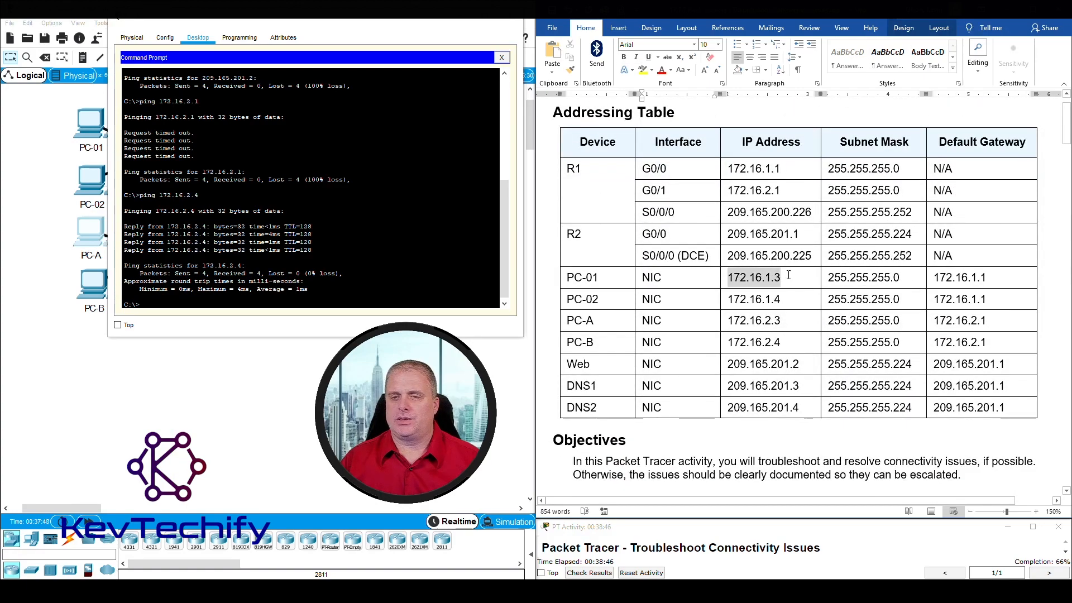
click(246, 304)
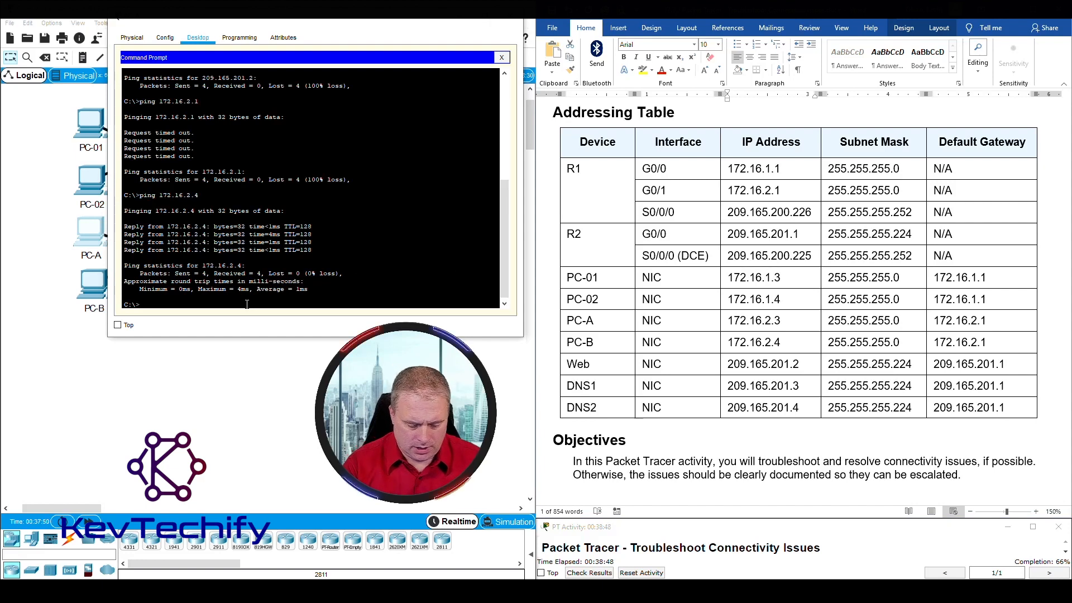
text(ping 172.16)
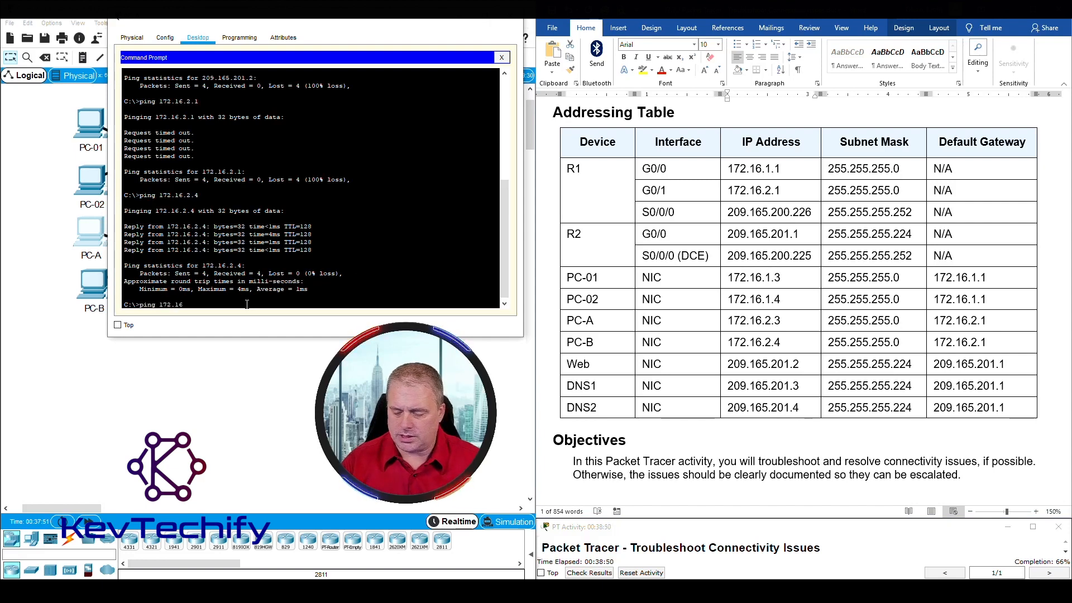
text(.1.3)
key(Return)
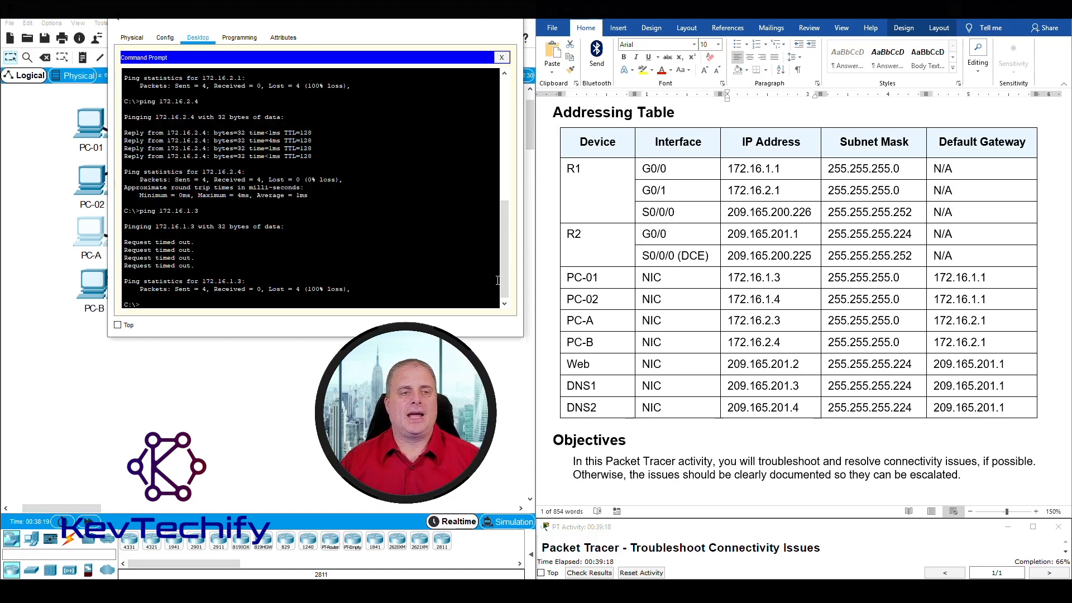
Record "No" as the answer for the ping to PC-01 in Step 3b of the lab document
scroll(756, 261, down, 20)
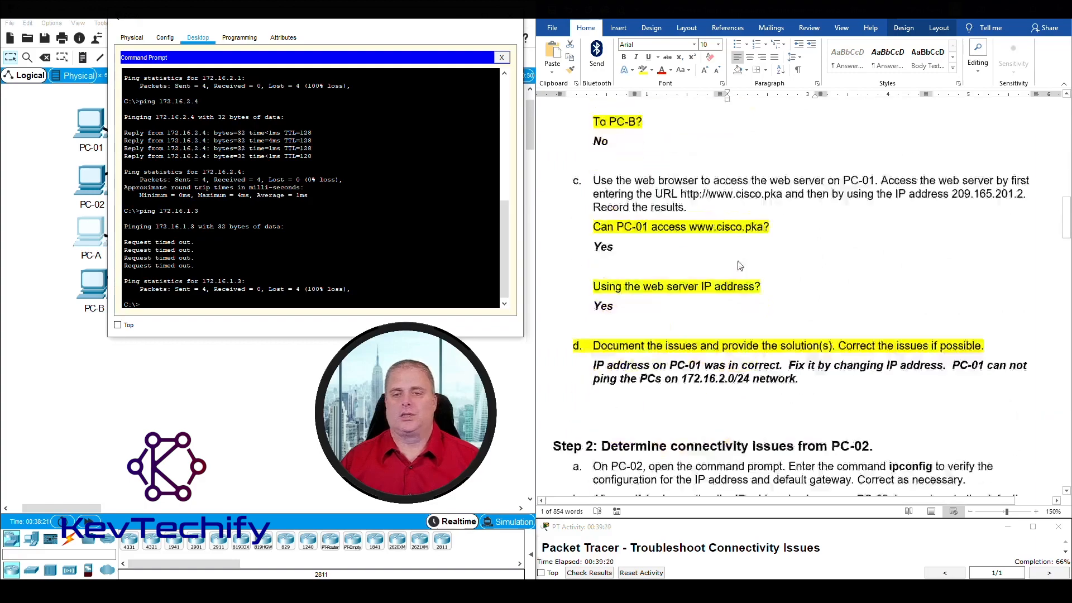
scroll(740, 265, down, 5)
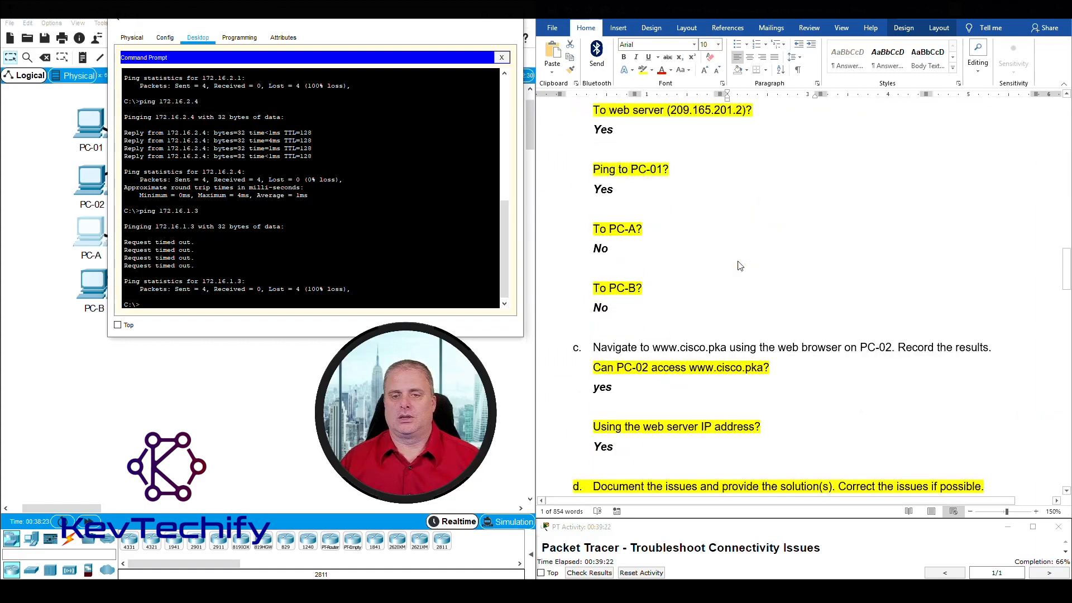
scroll(740, 265, down, 14)
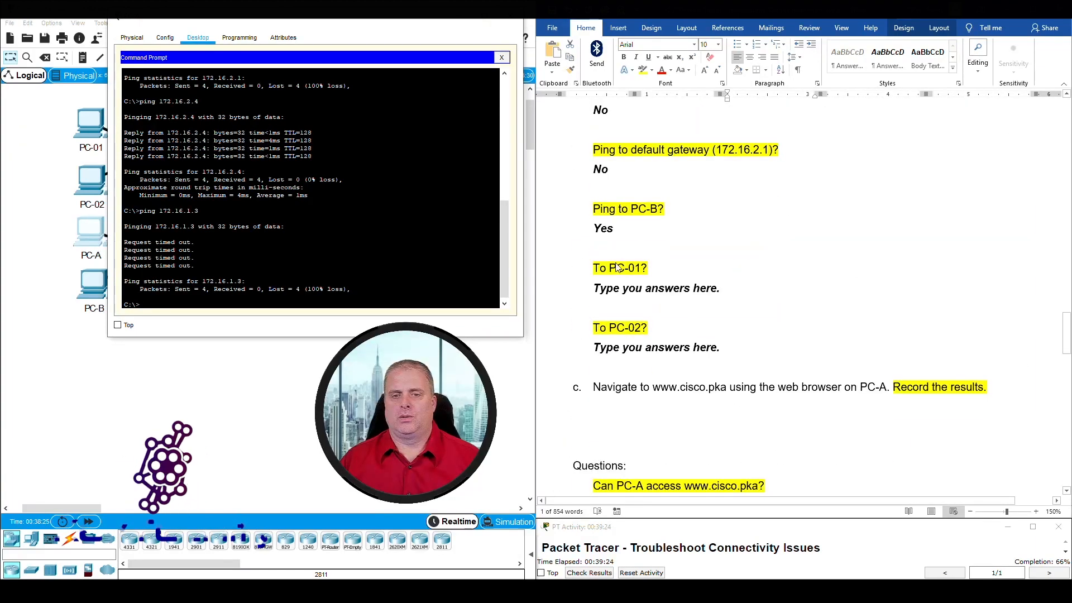
click(720, 289)
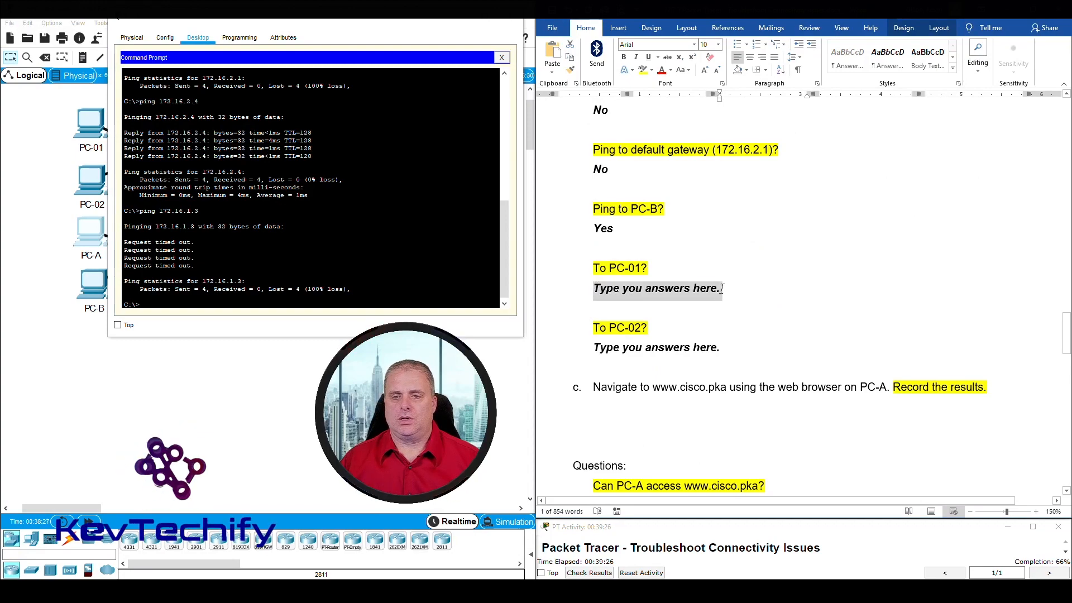
text(No)
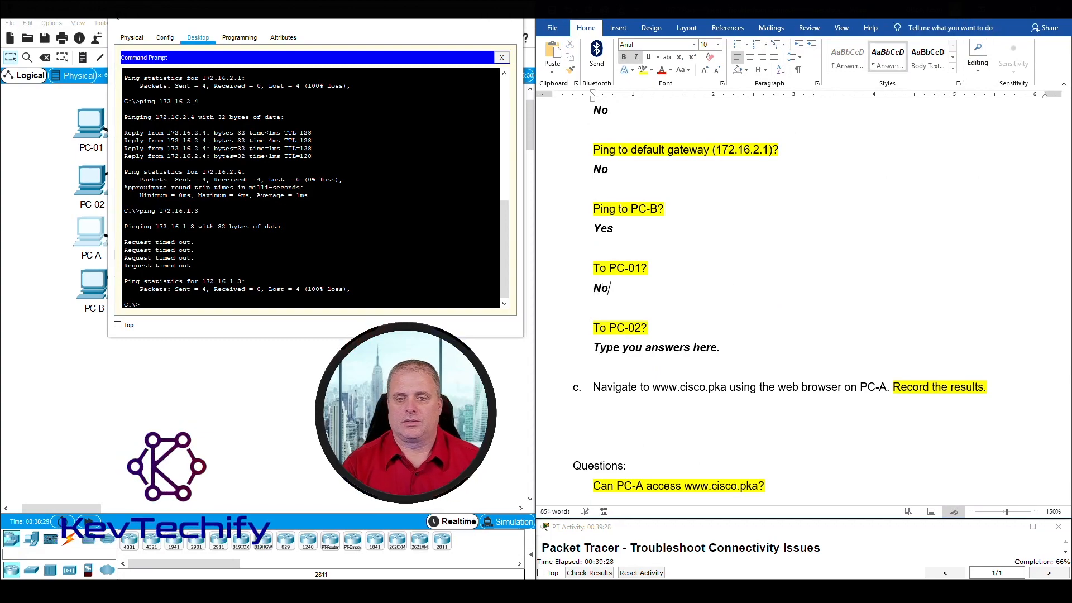
Look up PC-02's IP address in the Addressing Table for the next ping from PC-A
scroll(723, 287, up, 20)
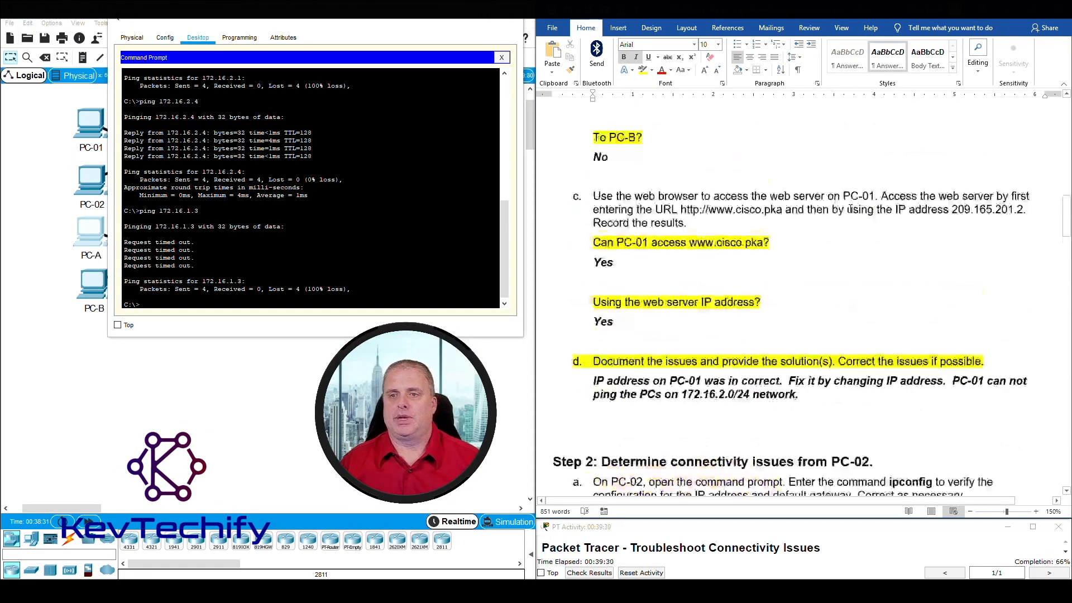
scroll(850, 209, up, 5)
scroll(781, 223, down, 4)
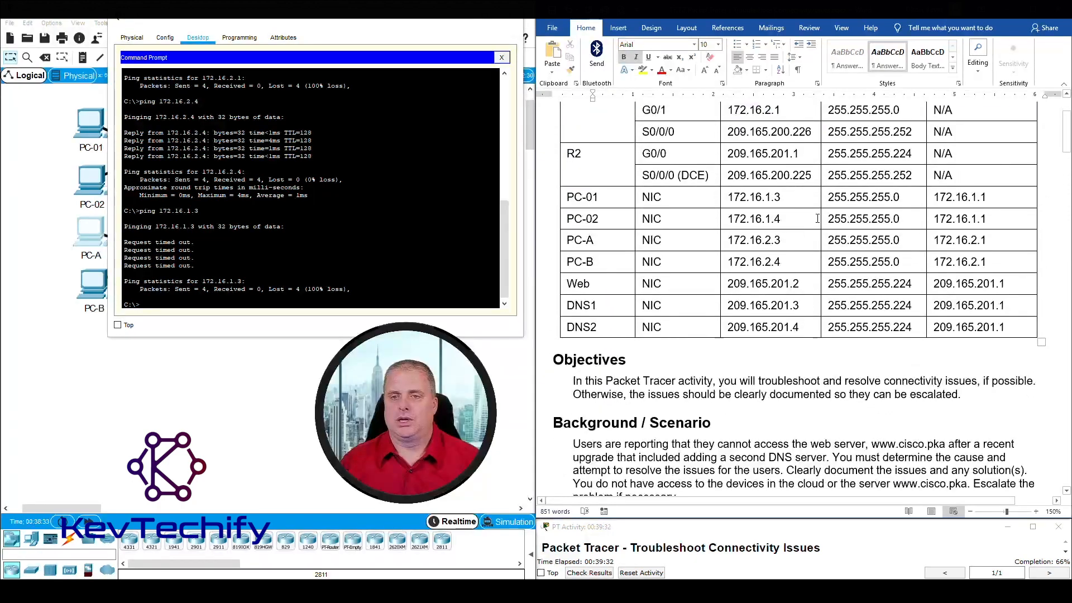
Ping PC-02 at 172.16.1.4 from PC-A's command prompt, using the address in the worksheet's addressing table
click(774, 219)
drag(730, 220, 781, 219)
click(196, 301)
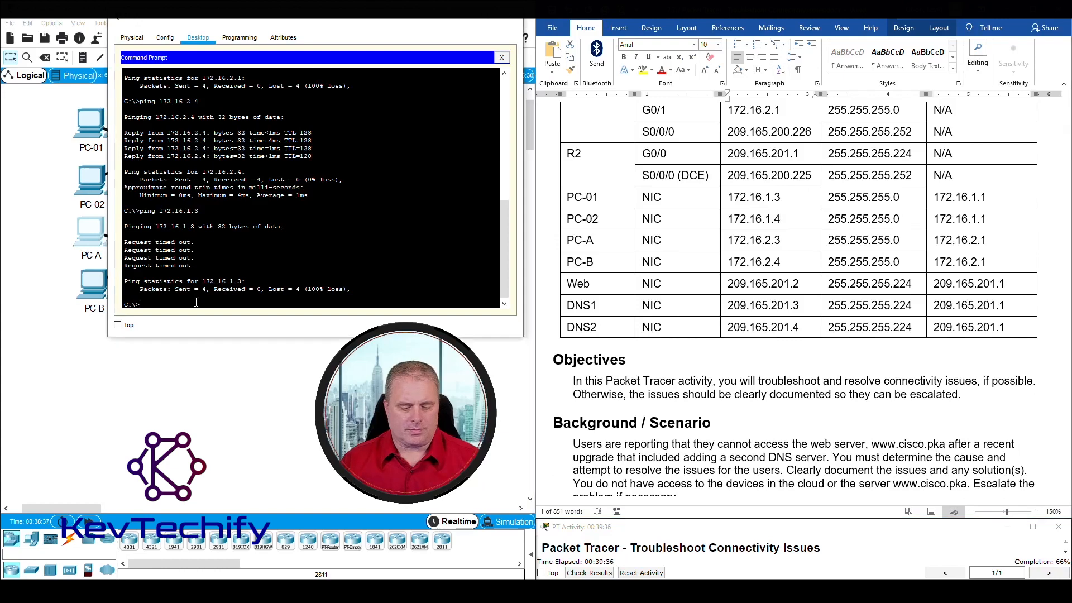
text(ping 172)
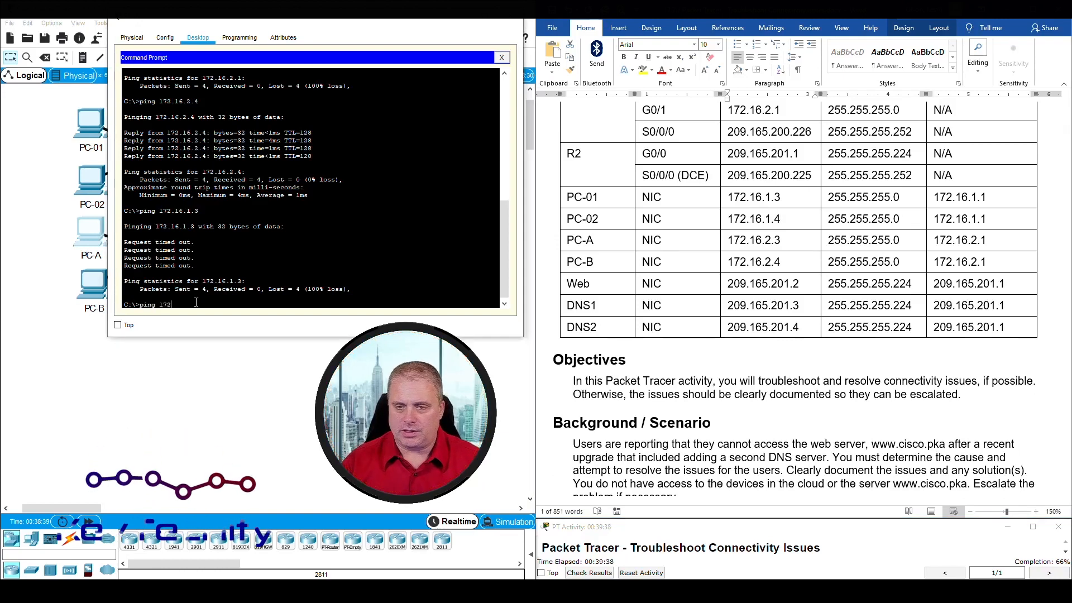
text(.16)
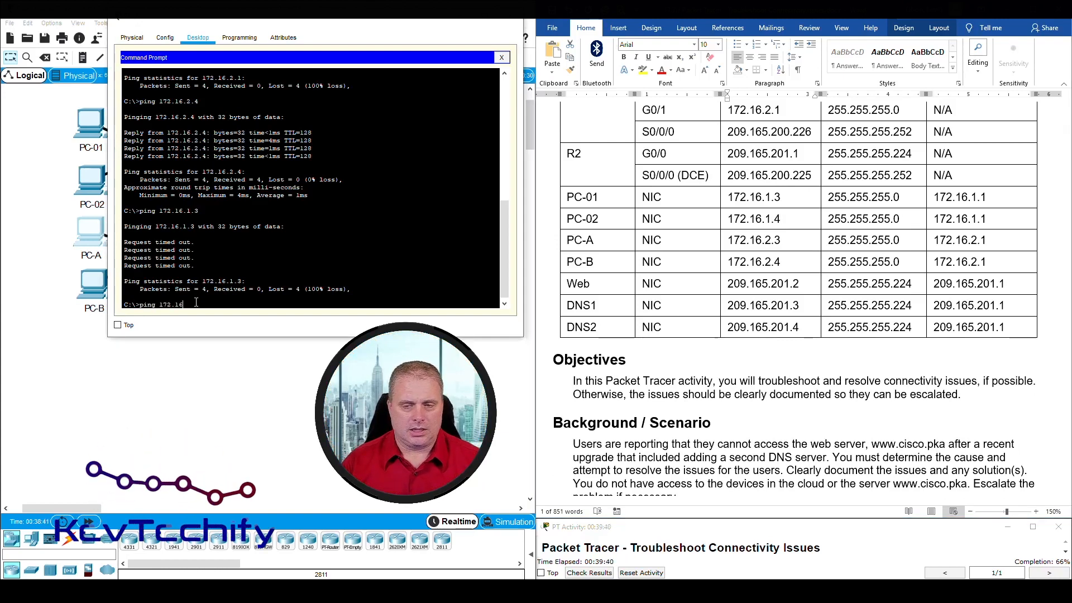
text(.1.3)
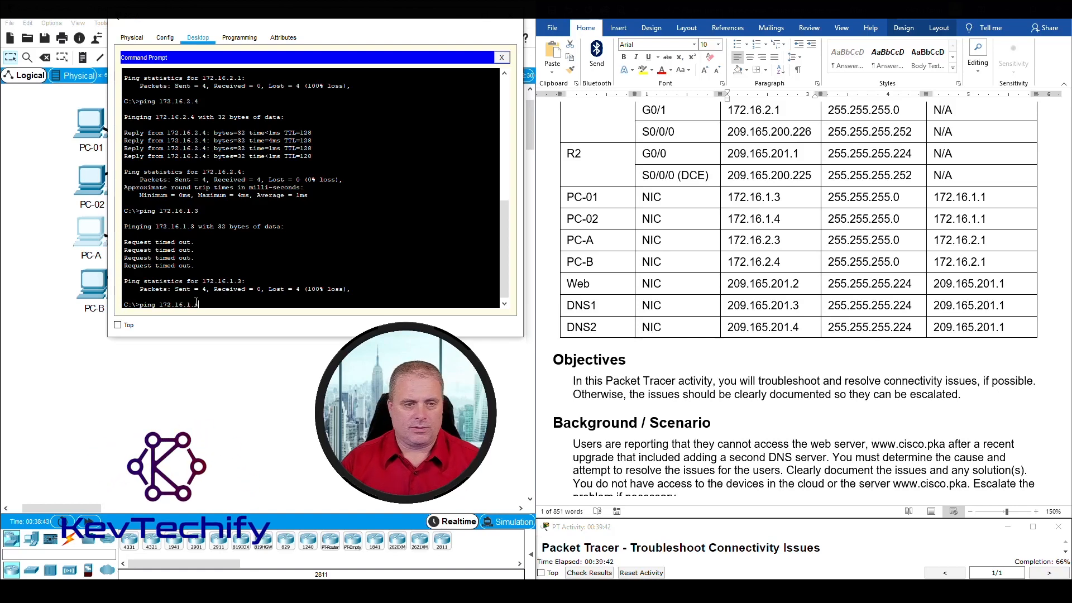
key(BackSpace)
text(4)
key(Return)
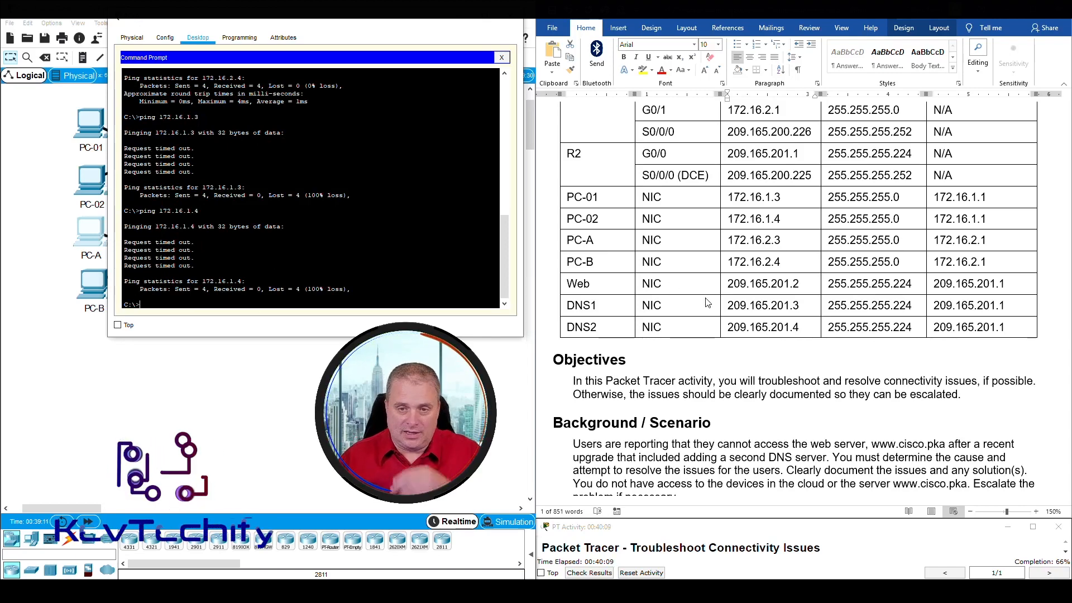
Replace the placeholder answer for PC-A's ping to PC-02 in the worksheet with "No"
scroll(707, 303, down, 15)
scroll(707, 304, down, 15)
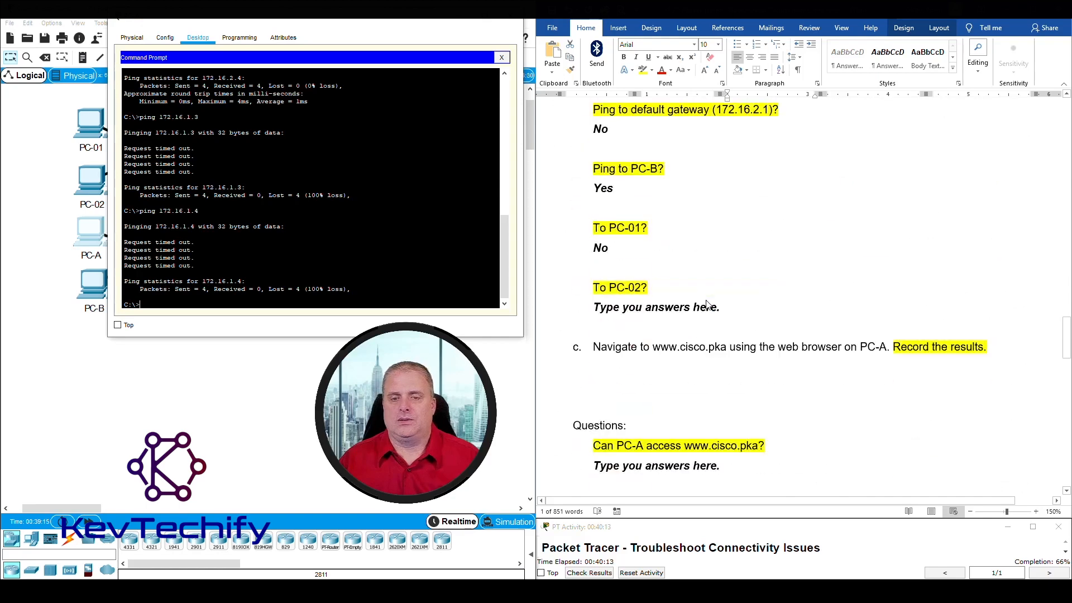
drag(594, 307, 701, 309)
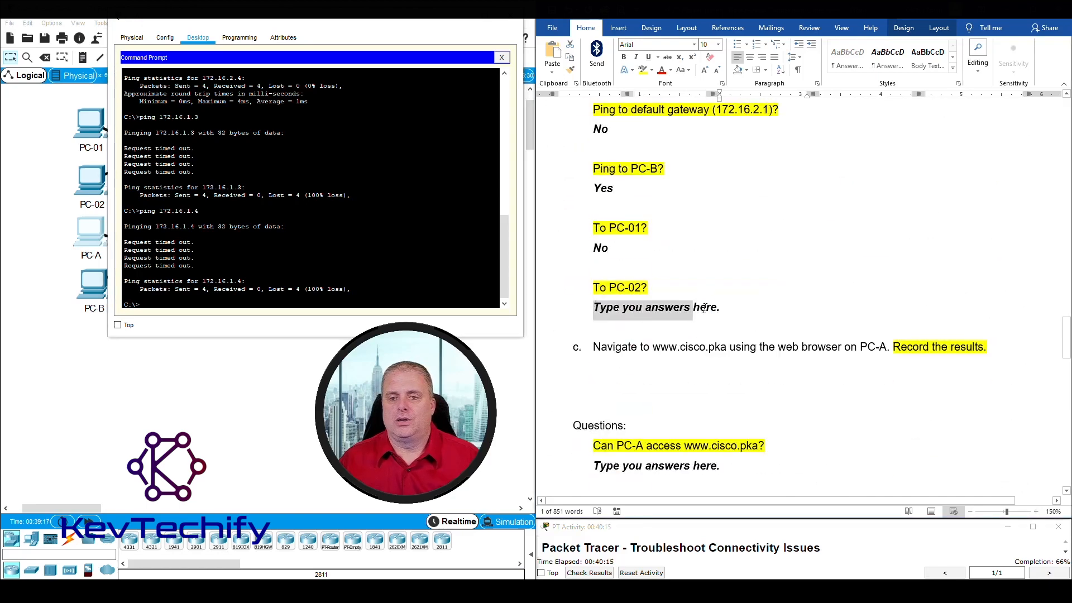
text(No)
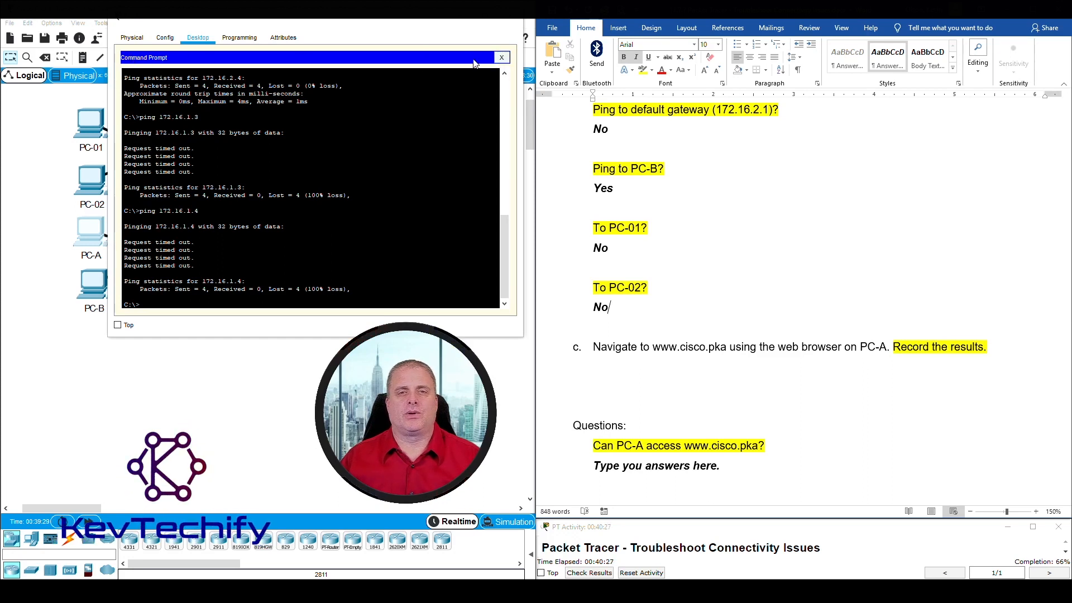
click(502, 58)
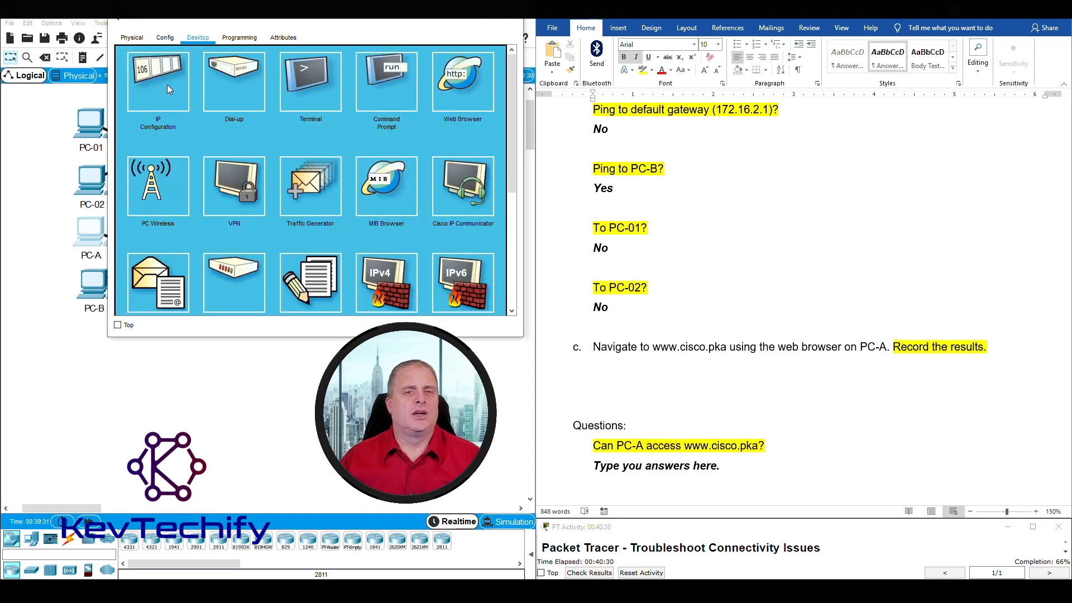
click(471, 82)
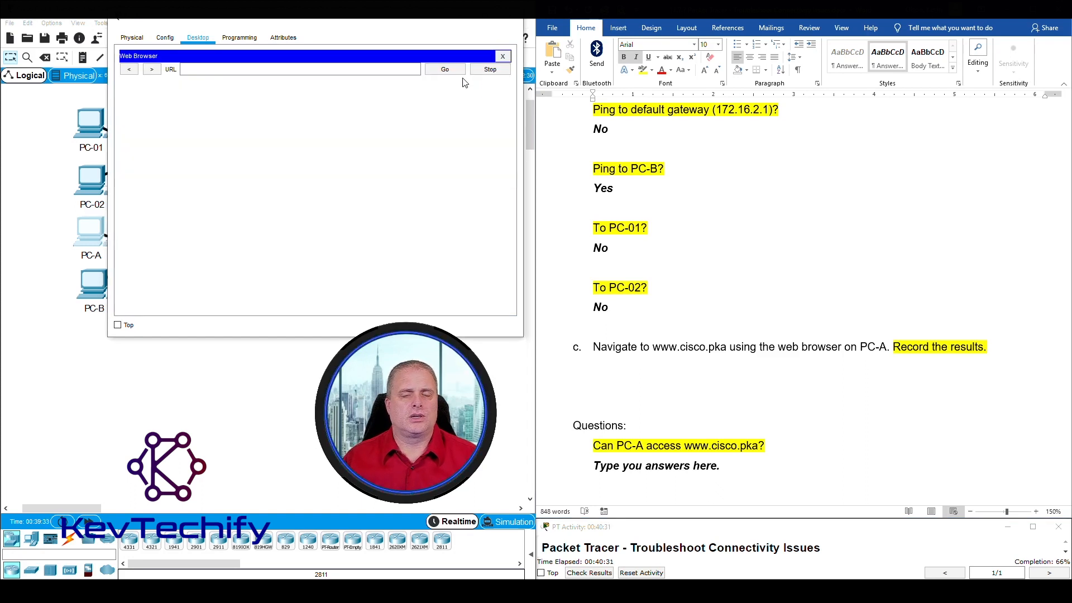
click(278, 71)
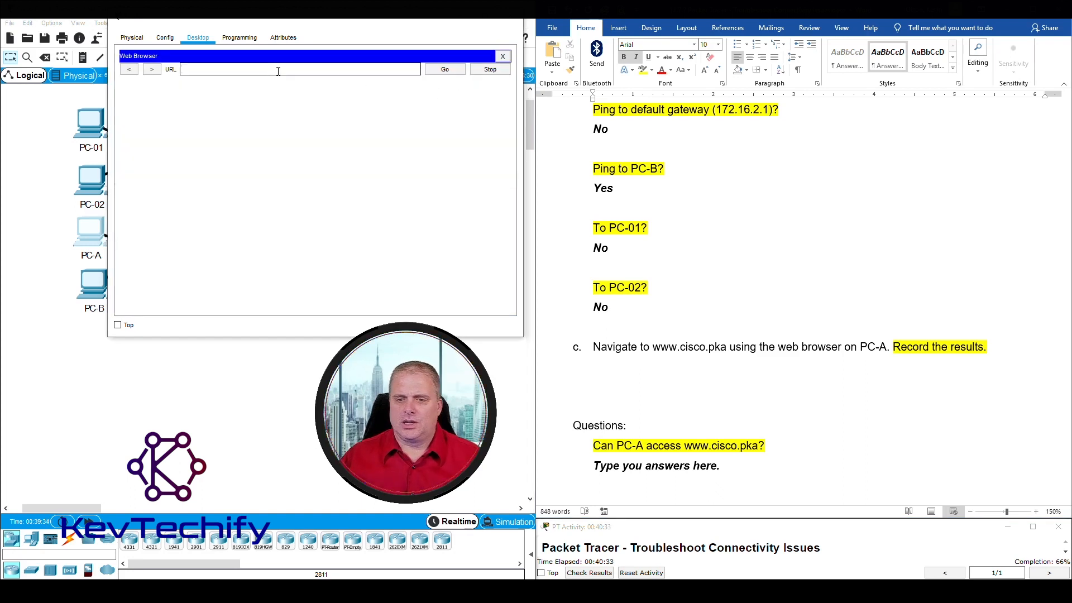
text(www.cisco.p)
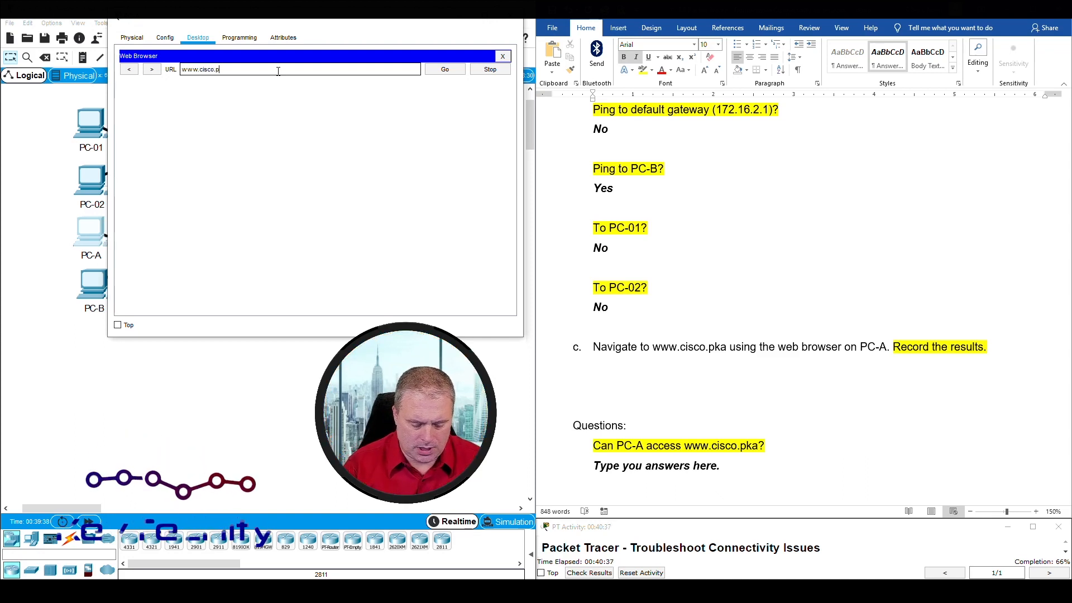
text(ka)
key(Return)
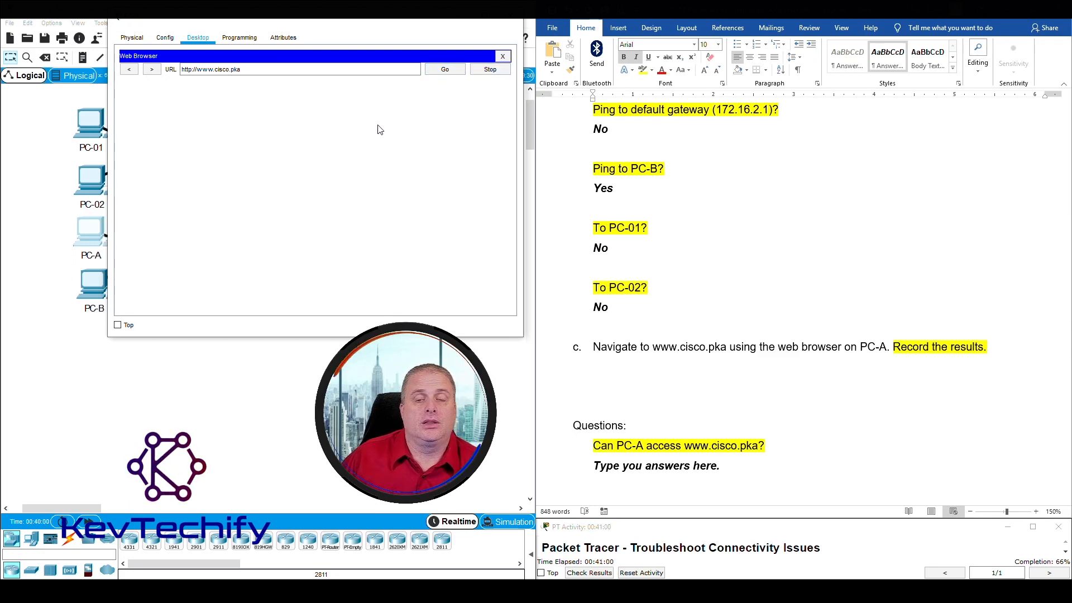
click(658, 364)
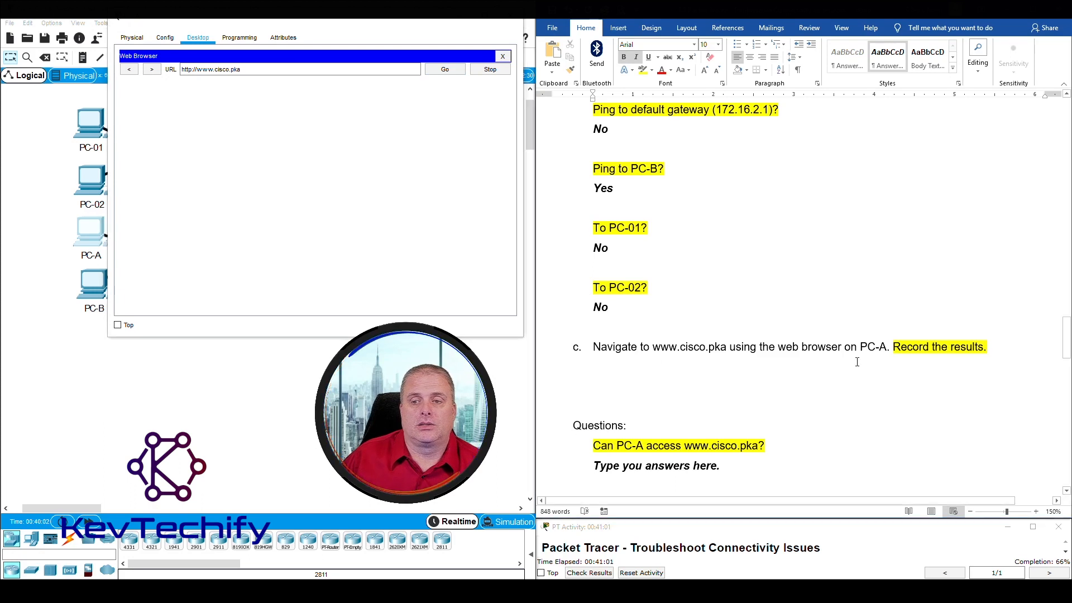
click(631, 363)
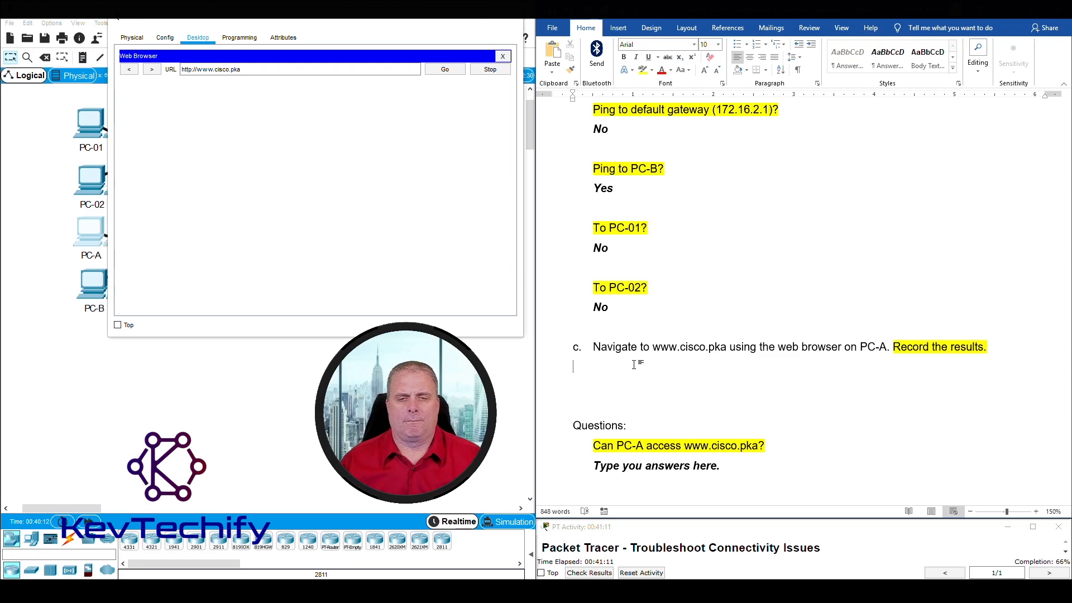
scroll(624, 364, down, 5)
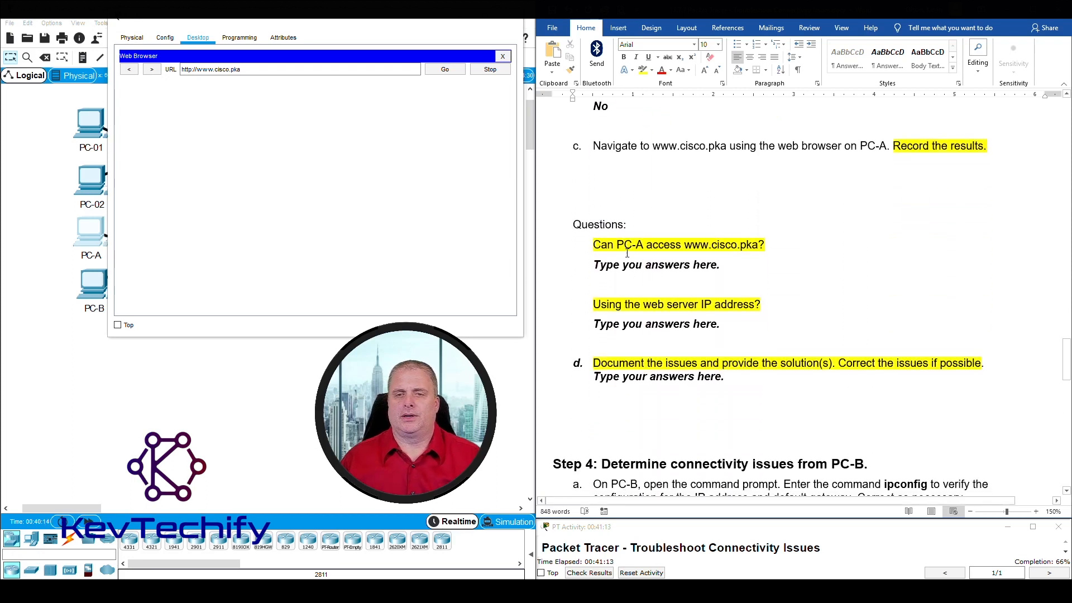
drag(687, 246, 761, 244)
drag(593, 265, 723, 263)
text(No)
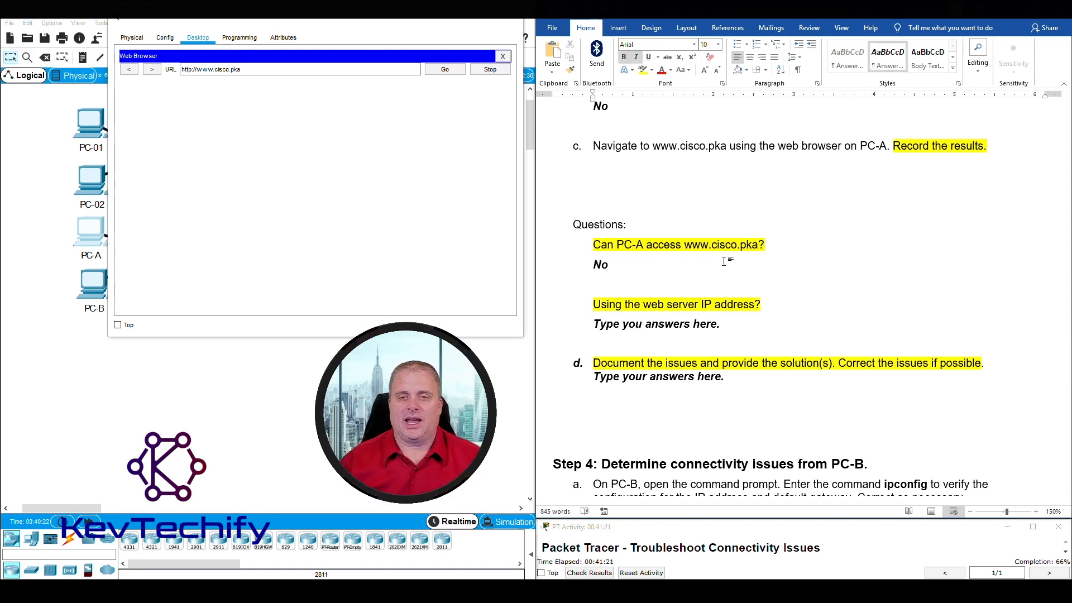
Look up the web server's address in the addressing table and browse to 209.165.201.2 from PC-A's web browser
drag(240, 70, 166, 70)
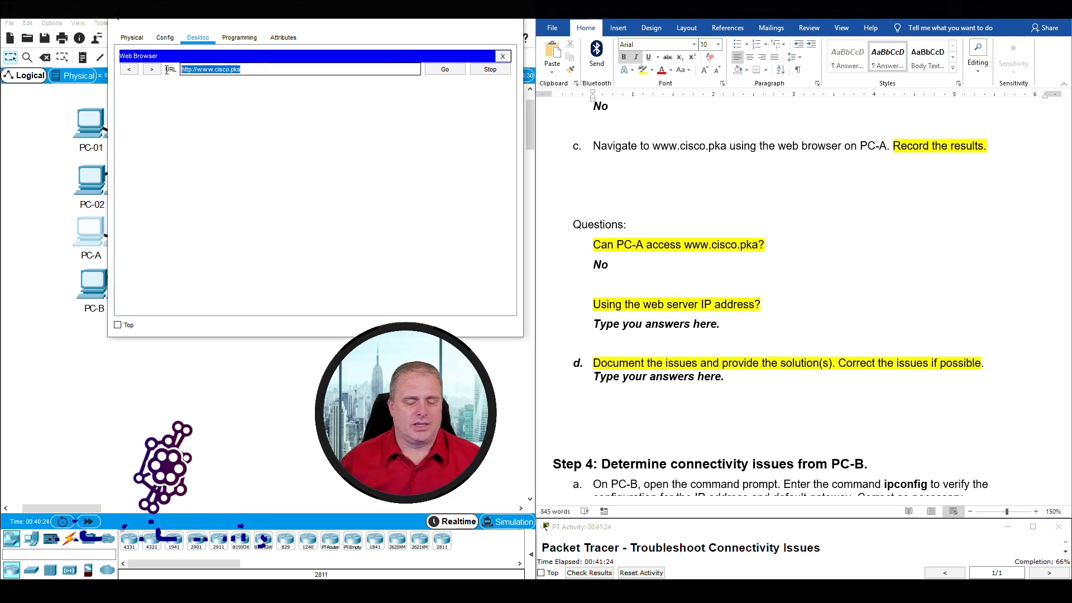
scroll(715, 270, up, 20)
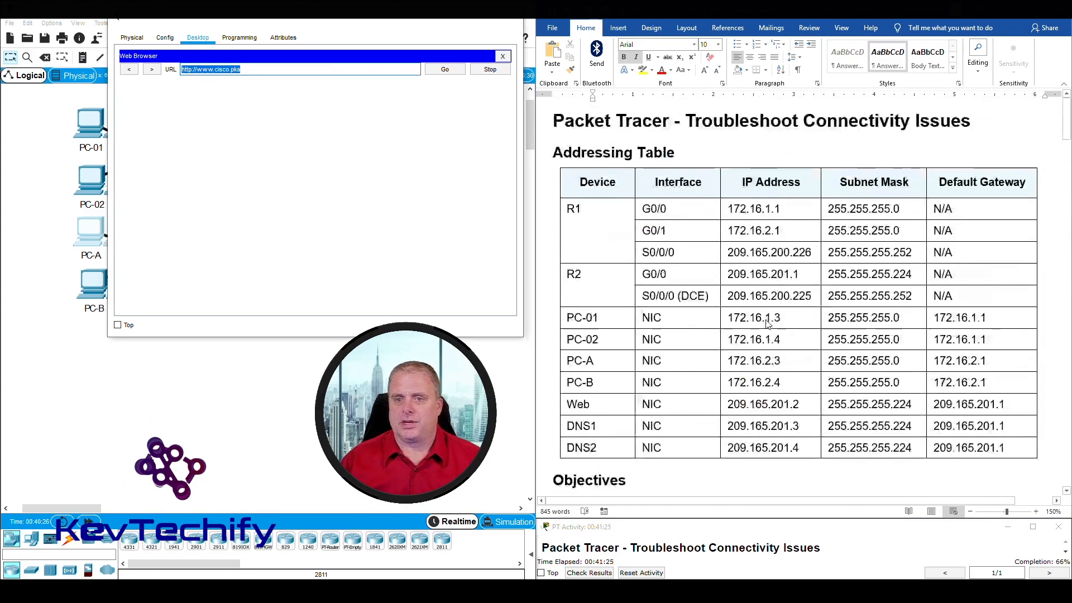
scroll(767, 324, down, 3)
click(724, 324)
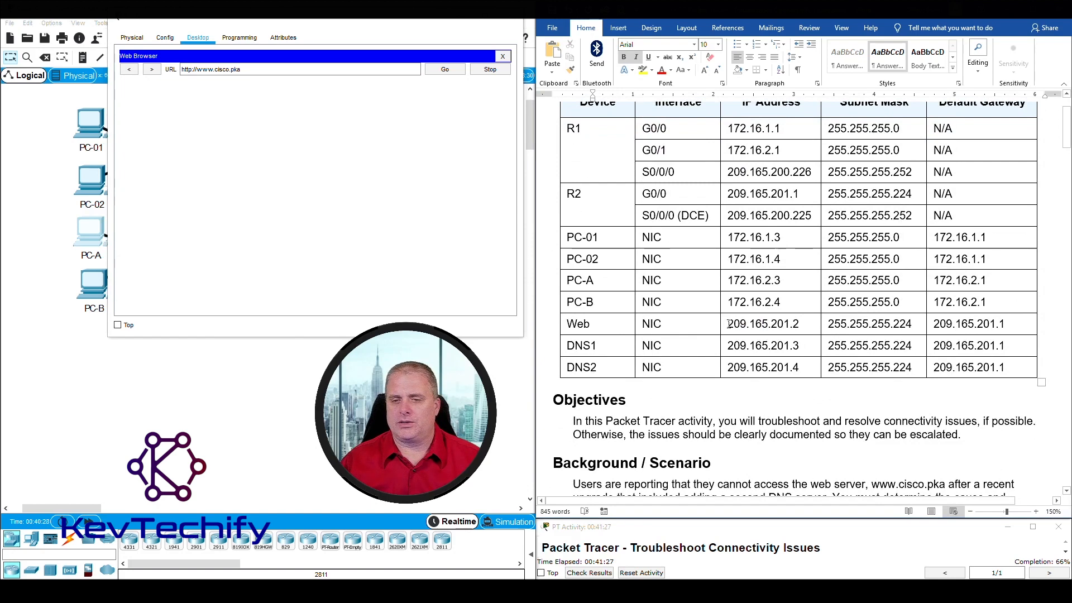
drag(729, 323, 808, 322)
drag(279, 69, 160, 66)
text(209)
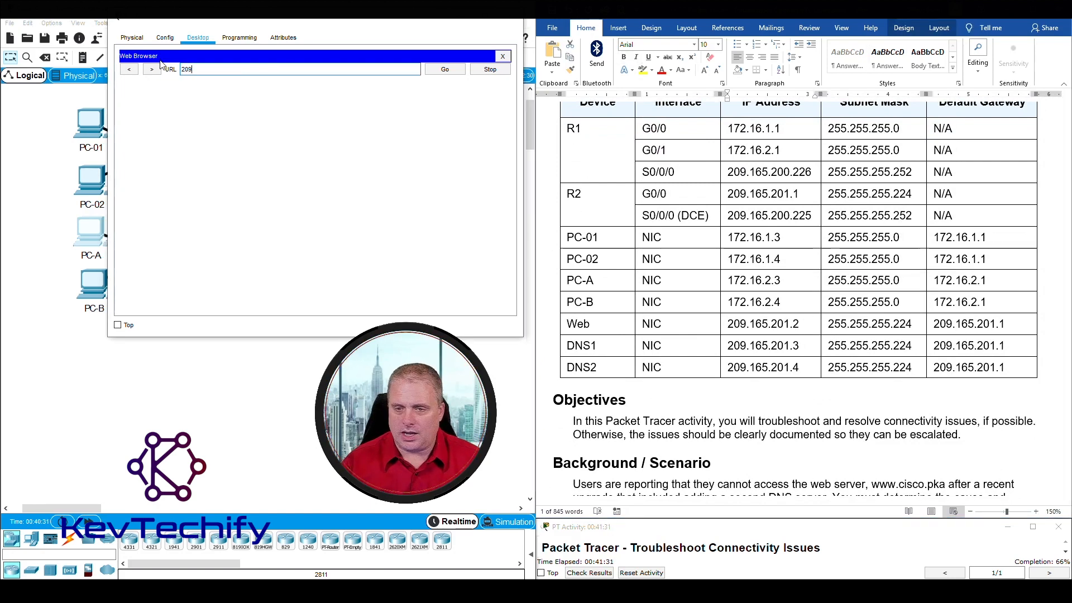
text(.165)
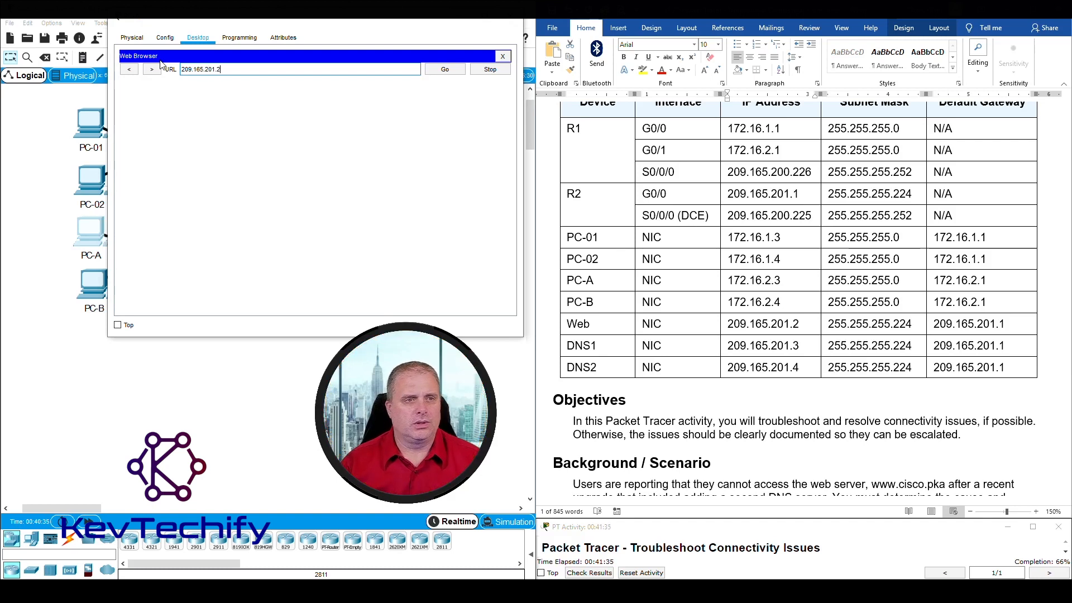
text(.201.2)
click(444, 69)
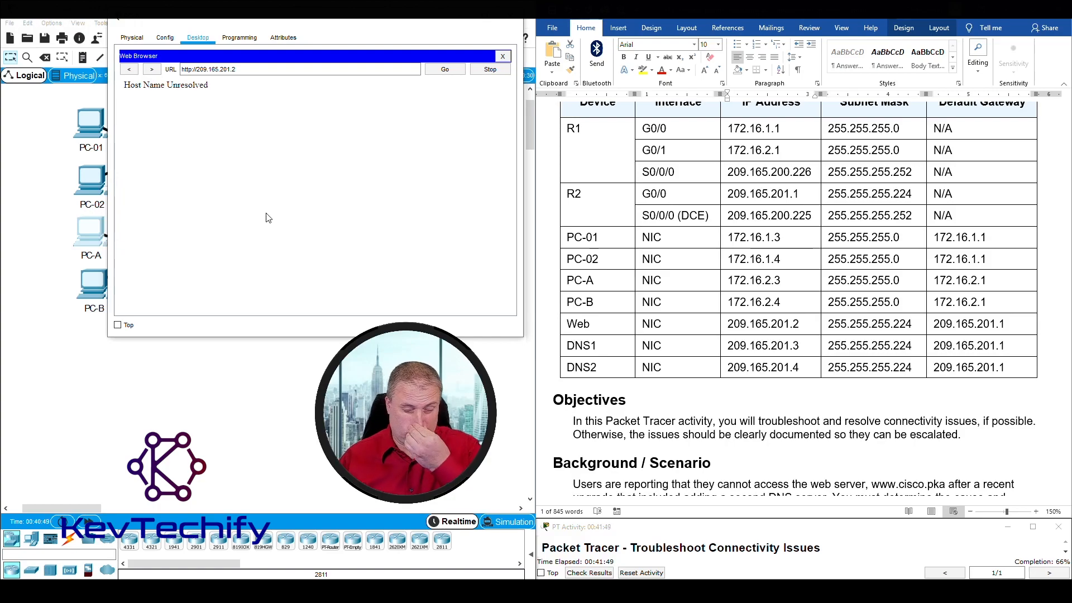
Answer "No" to the worksheet question on whether PC-A can reach the site using the web server IP address
scroll(810, 311, down, 20)
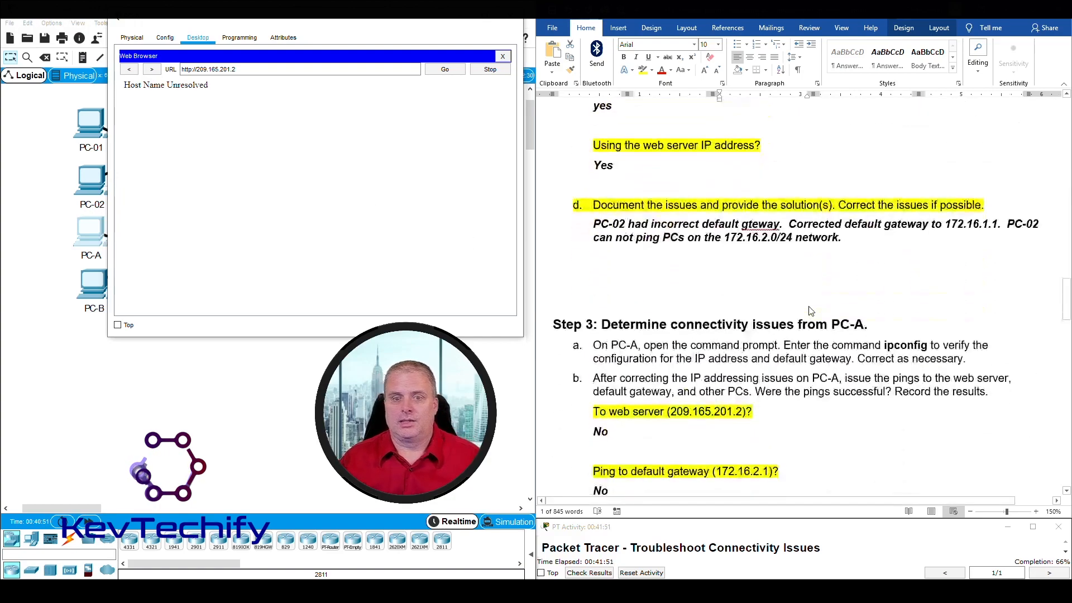
scroll(811, 311, up, 6)
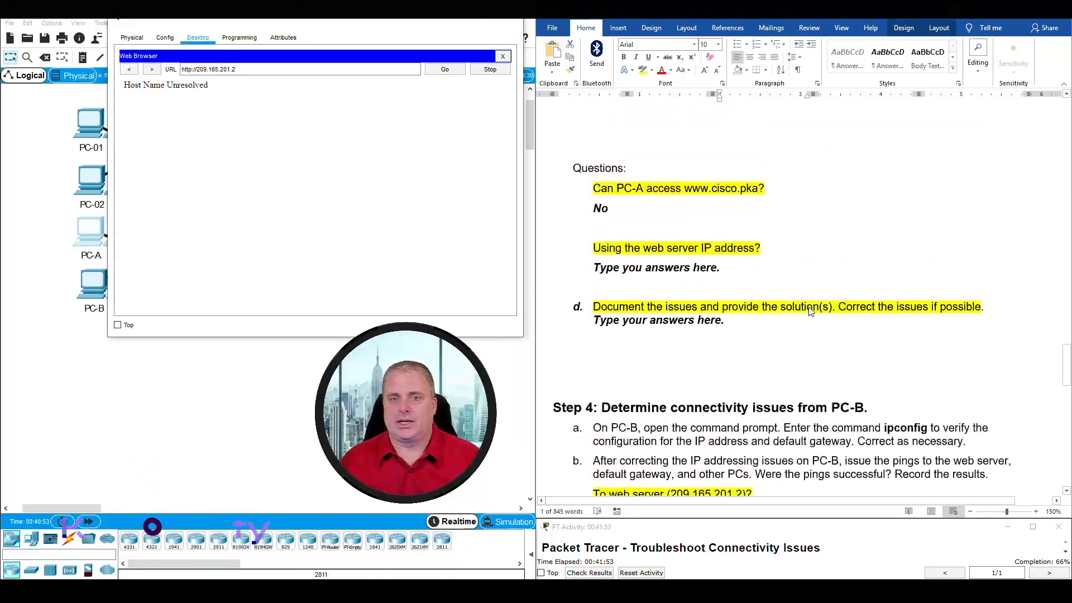
drag(595, 283, 739, 287)
text(No)
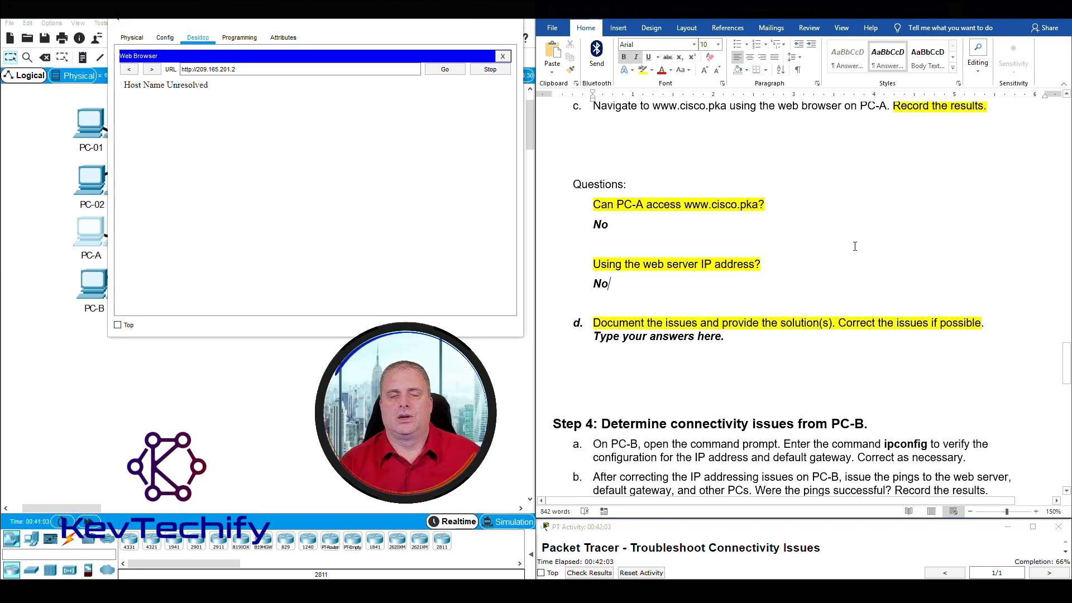
Put away PC-A's window and document the issue in Step 3 item d as "PC-A can only talk to device on its LAN."
click(465, 22)
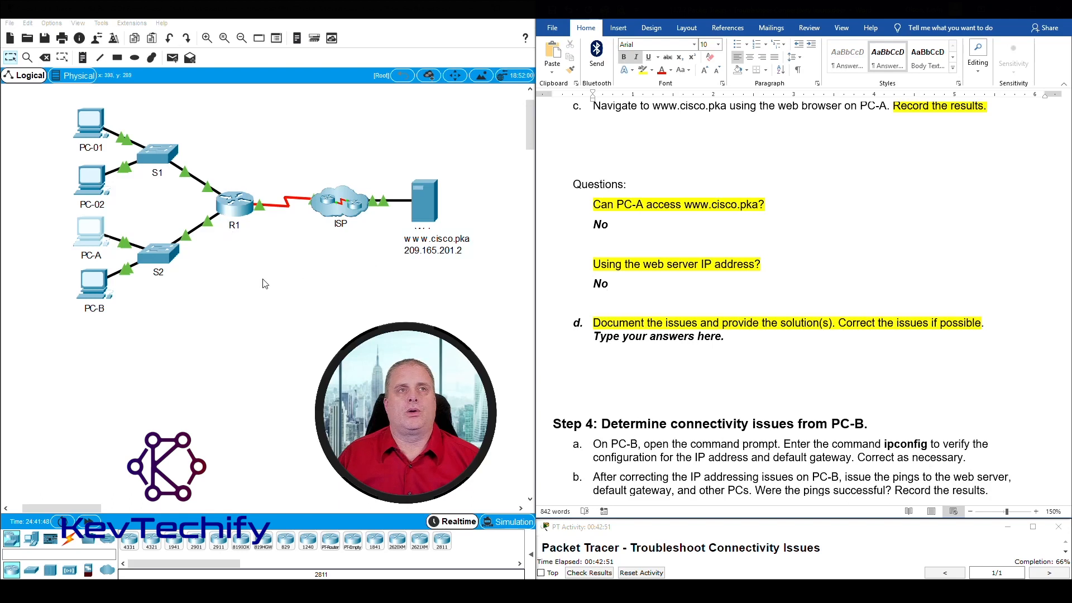
click(596, 341)
drag(595, 337, 736, 341)
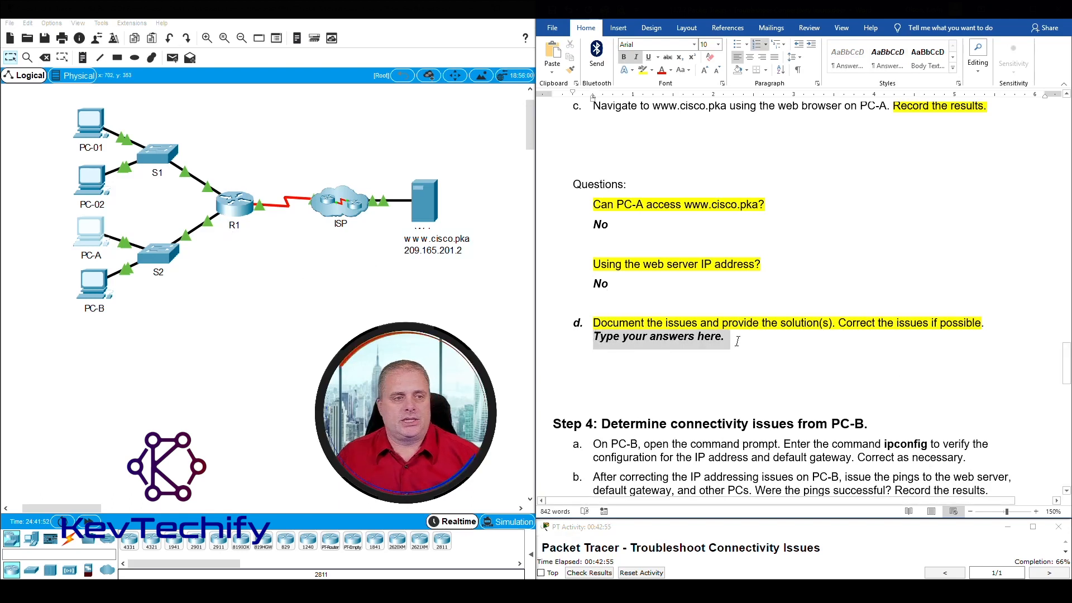
text(PC-A can only talk to device on its LAN.)
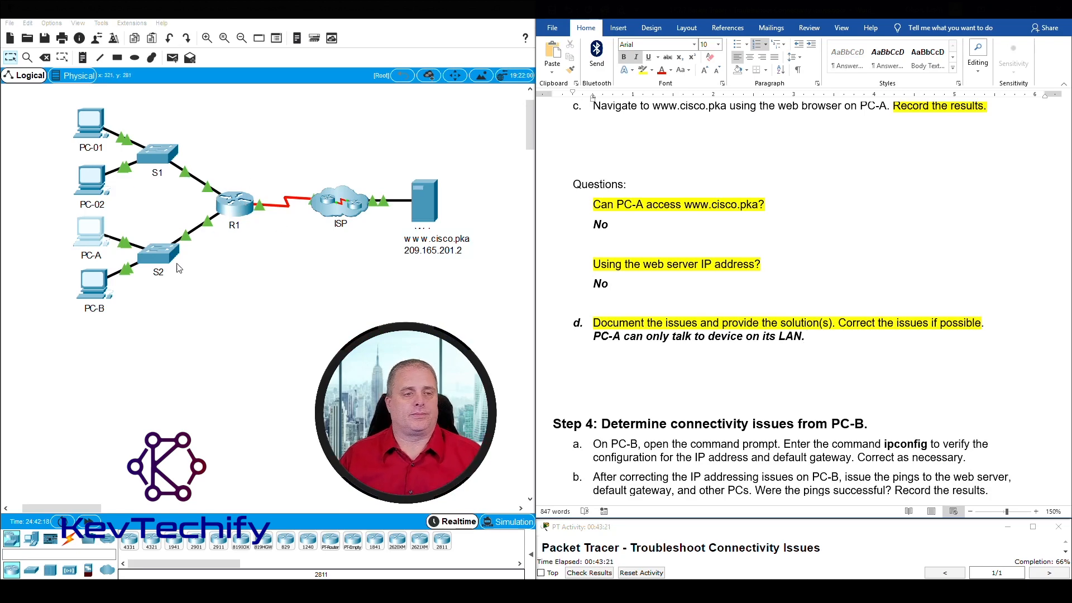
Find and highlight the Background / Scenario note on how router R1 can be accessed over SSH
scroll(744, 353, up, 20)
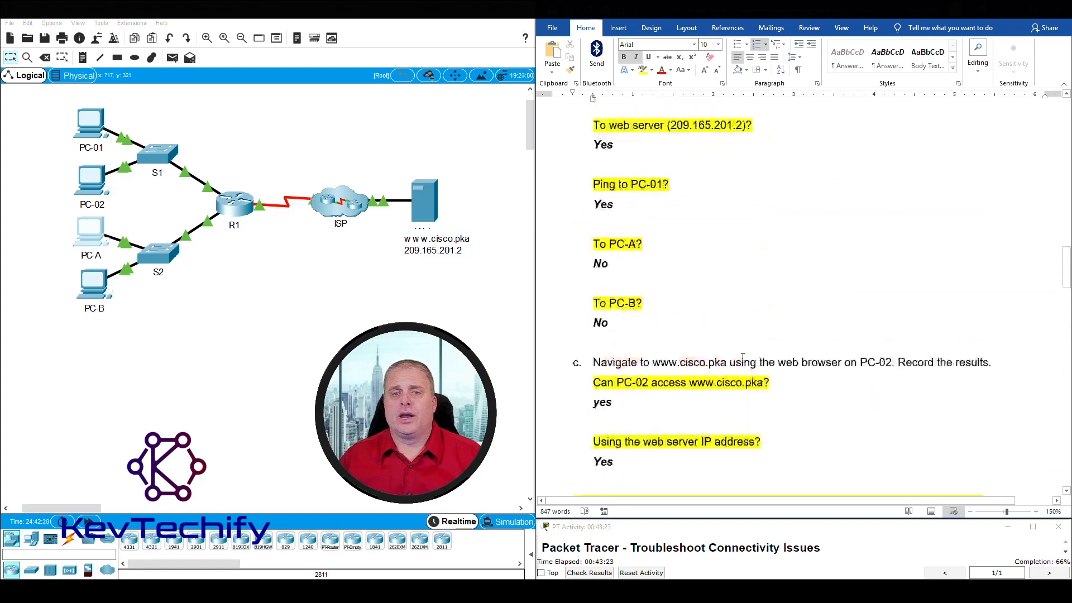
scroll(744, 353, up, 20)
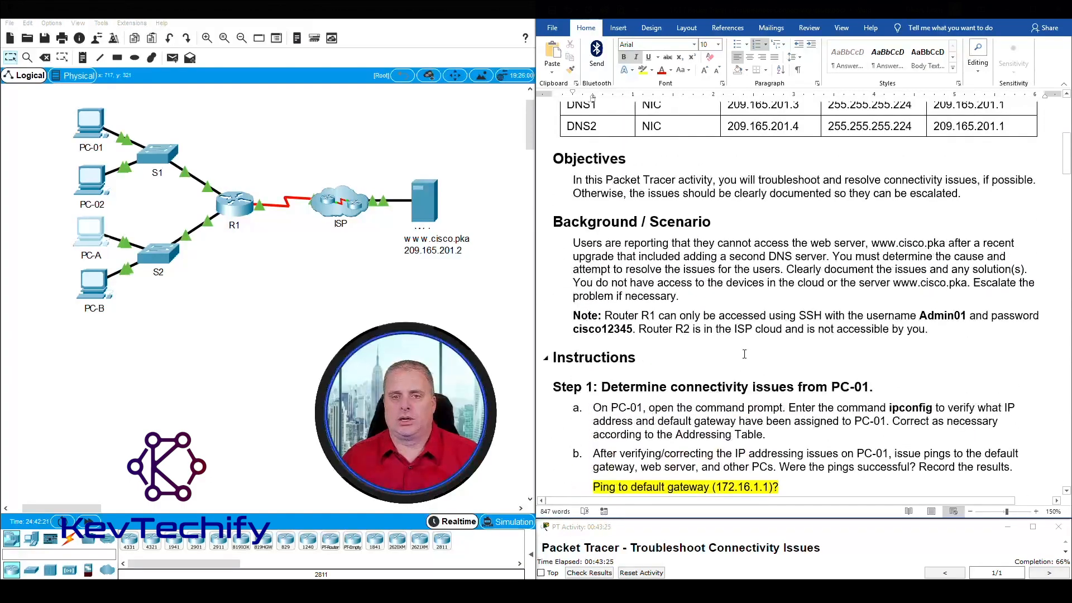
drag(605, 316, 633, 330)
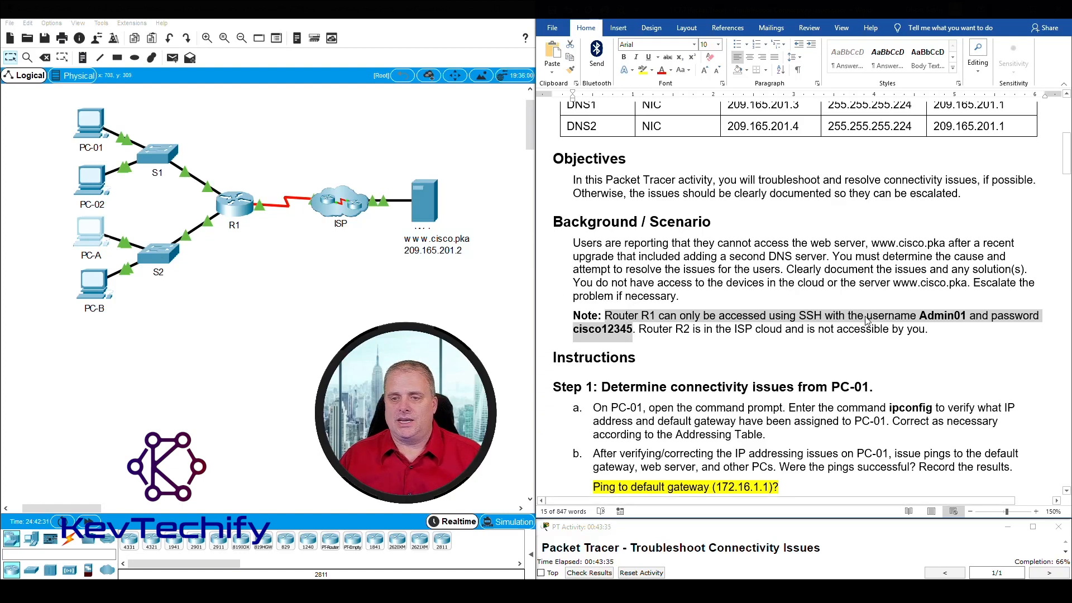
Reopen PC-A, close its web browser, and start the Telnet / SSH Client with SSH as the connection type
click(91, 235)
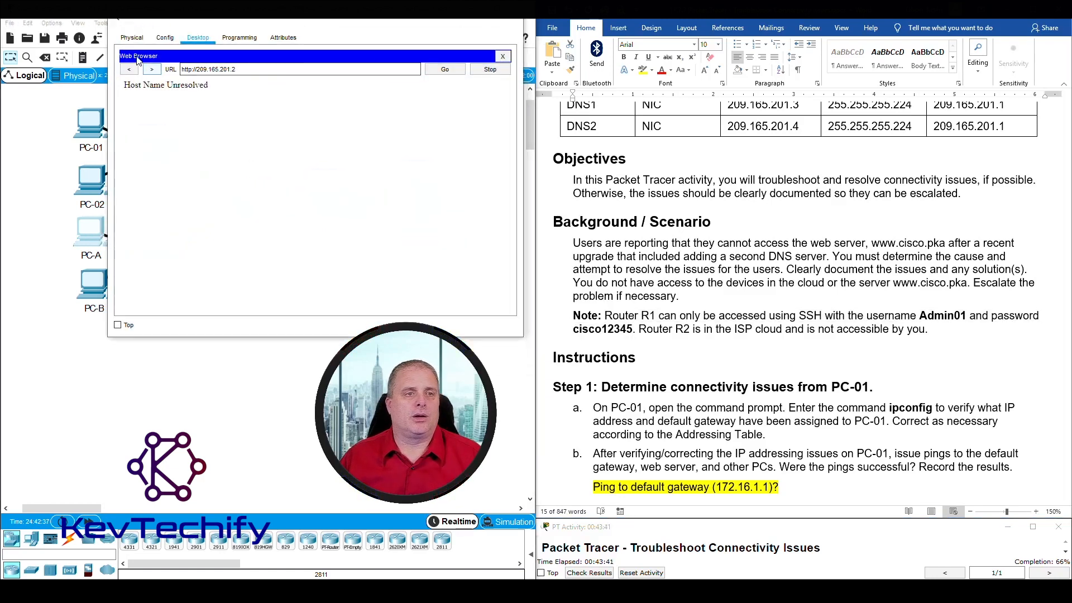
click(502, 57)
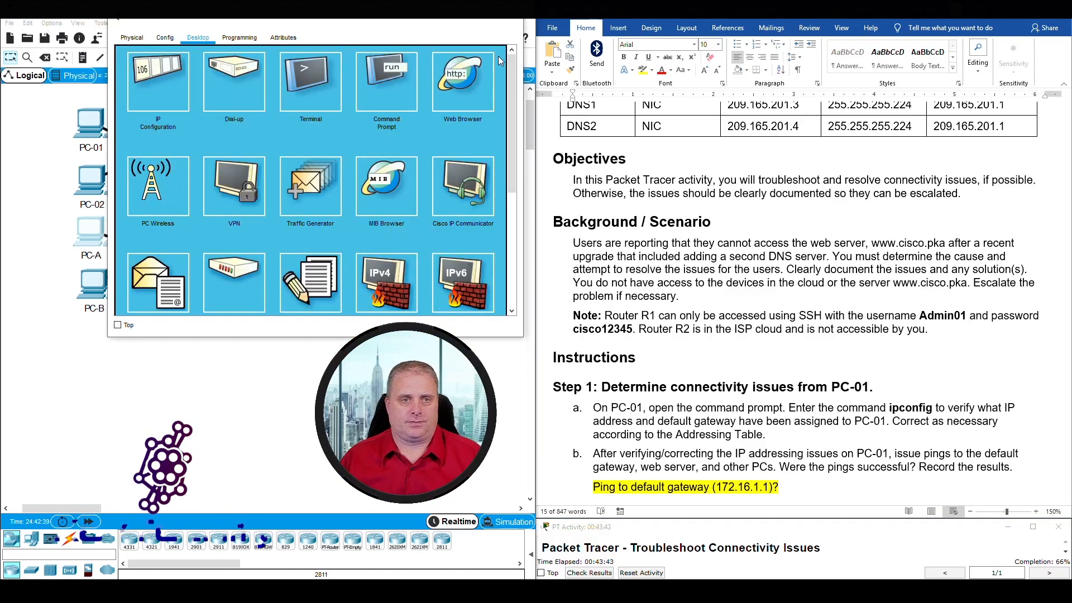
scroll(430, 147, down, 5)
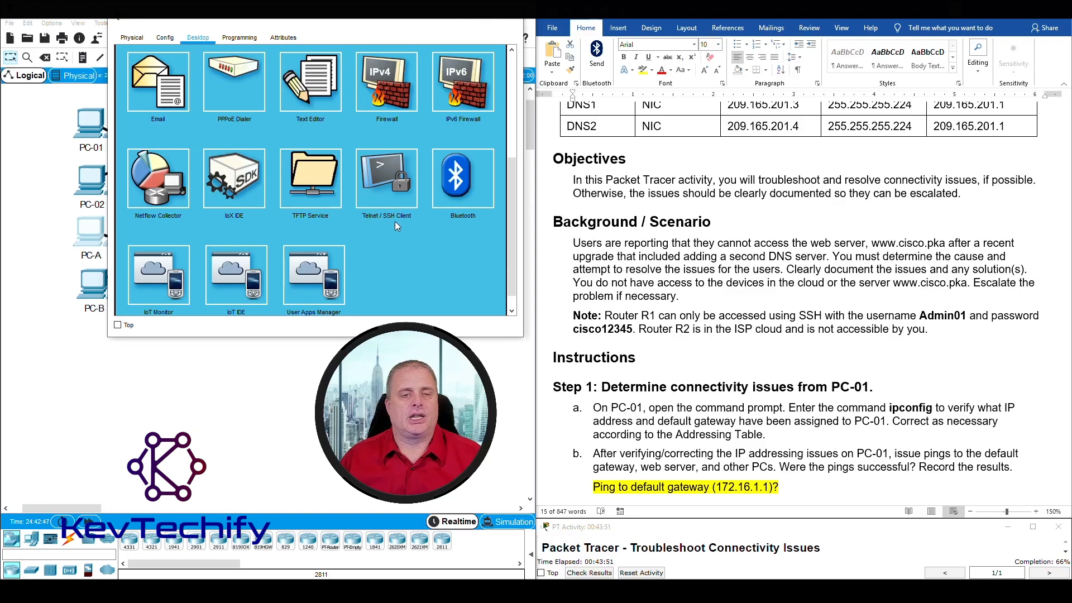
click(394, 170)
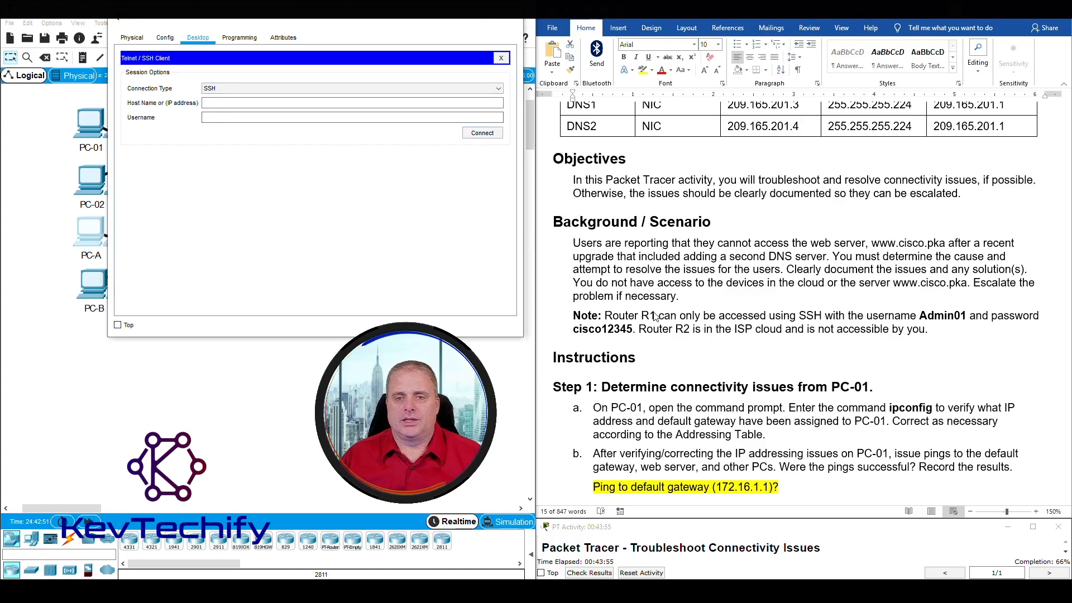
click(217, 88)
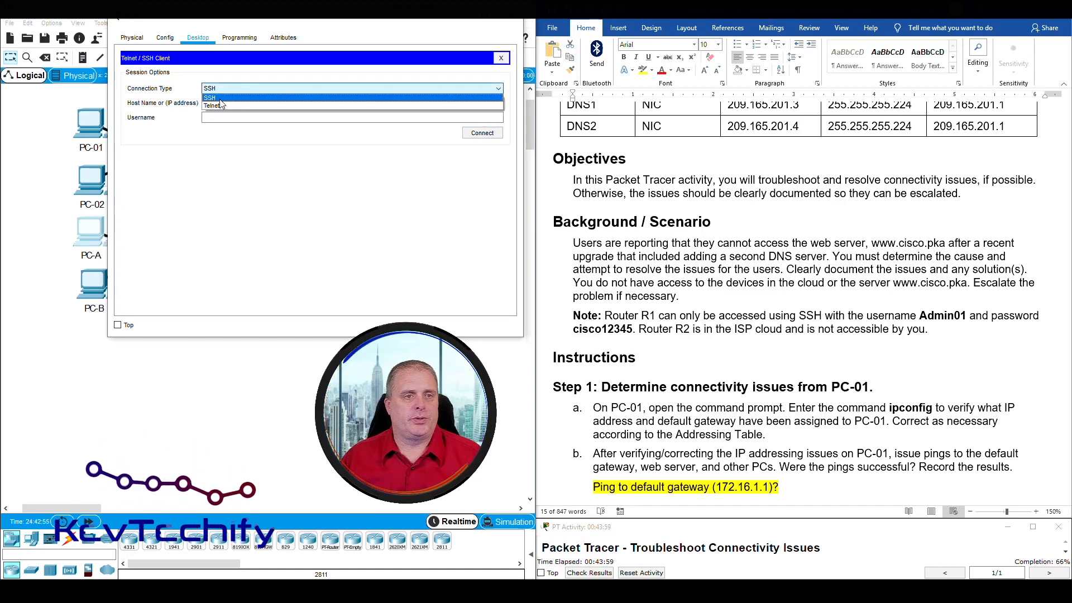
click(222, 98)
Identify R1's interface facing S2, look up its address in the Addressing Table, and enter 172.16.2.1 as PC-A's SSH host
click(222, 102)
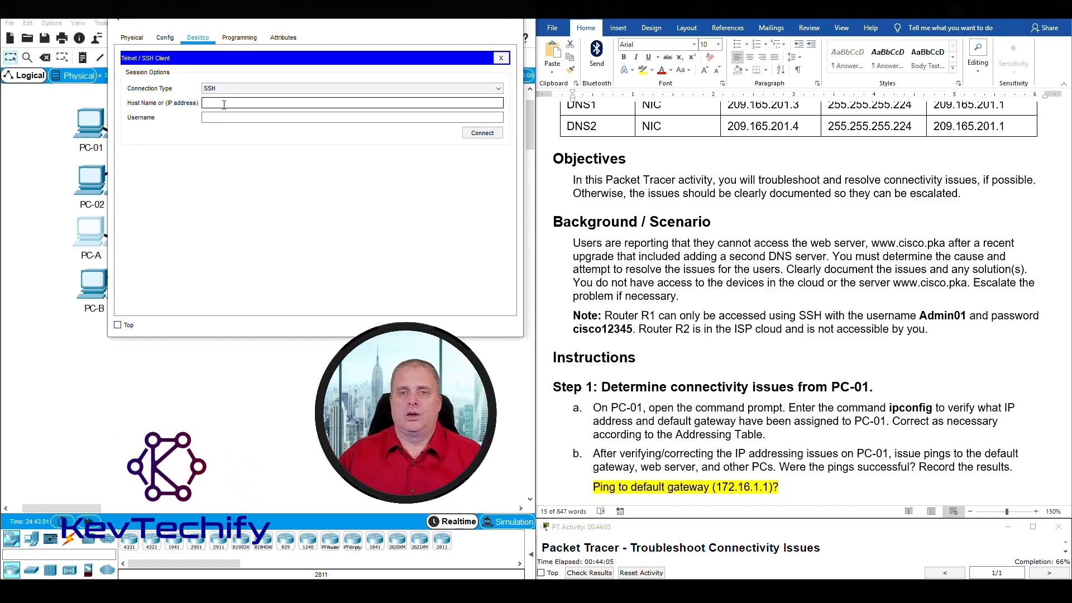
scroll(777, 304, up, 5)
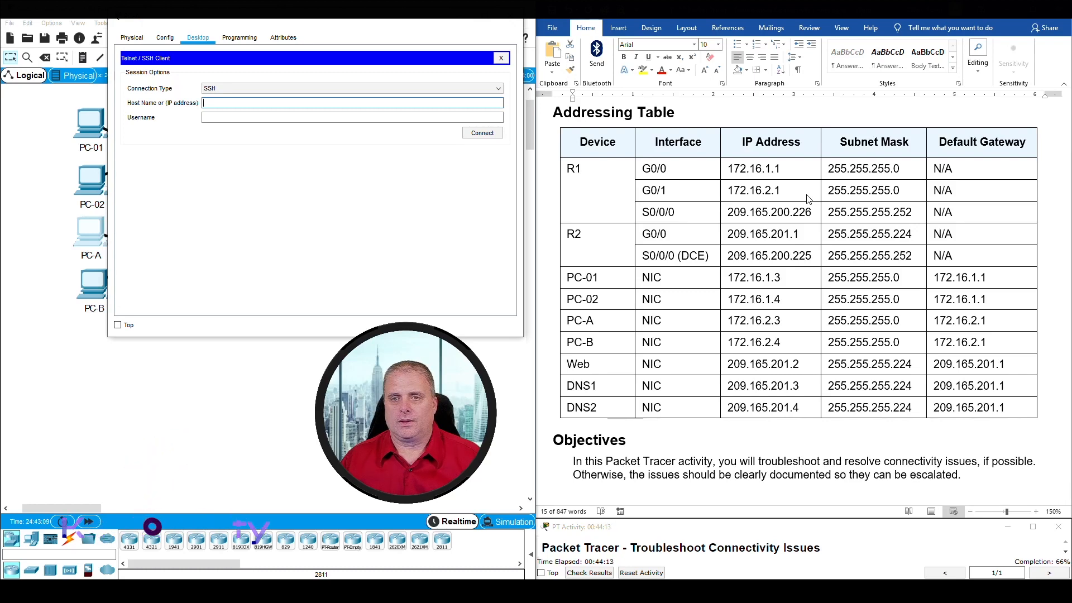
drag(365, 24, 793, 33)
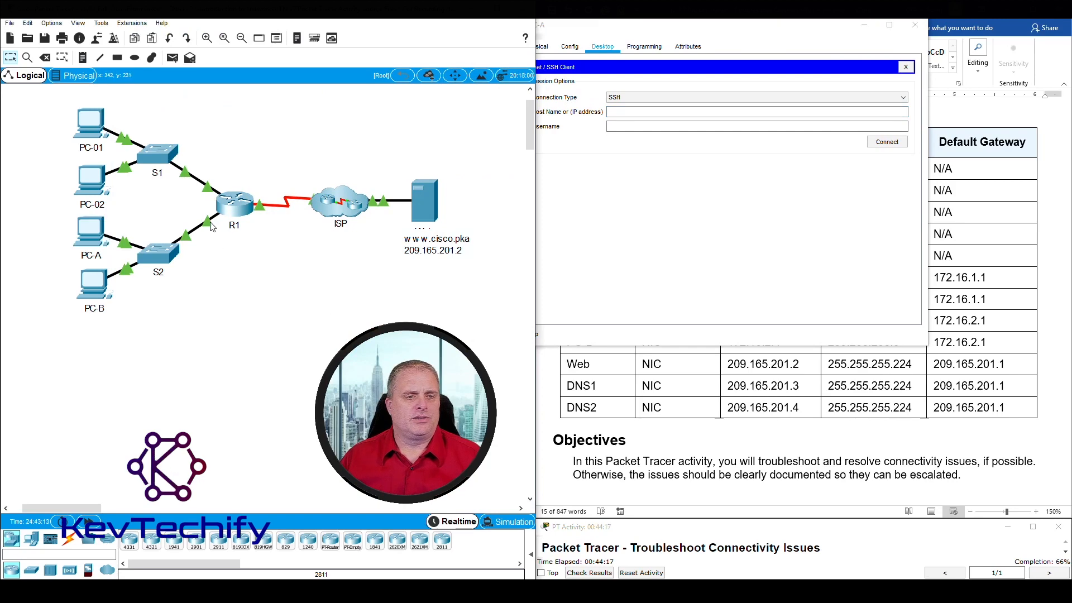
mouse_move(209, 228)
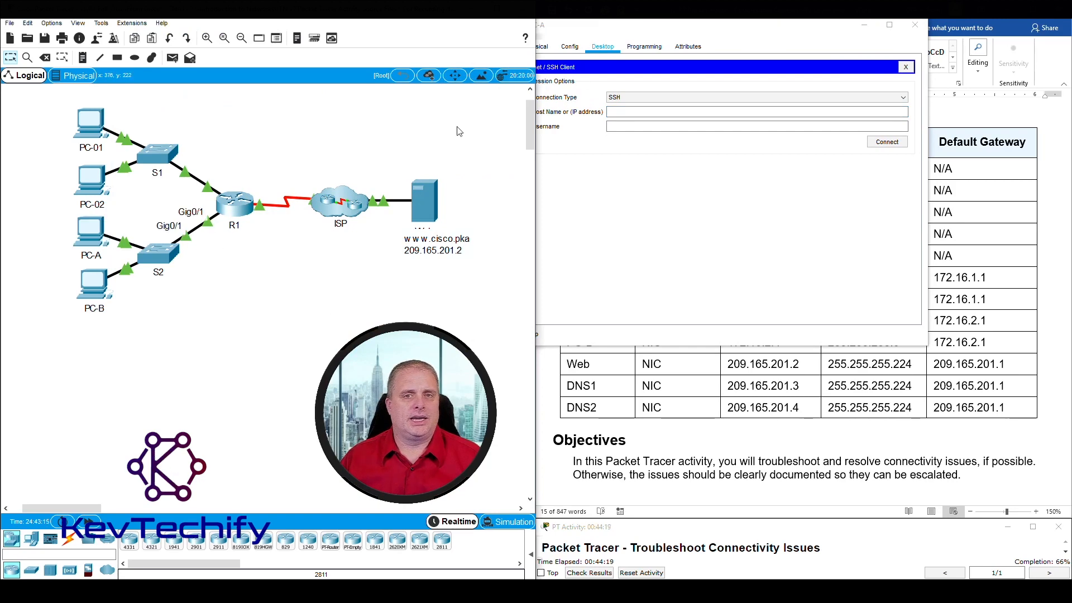
drag(712, 28, 328, 24)
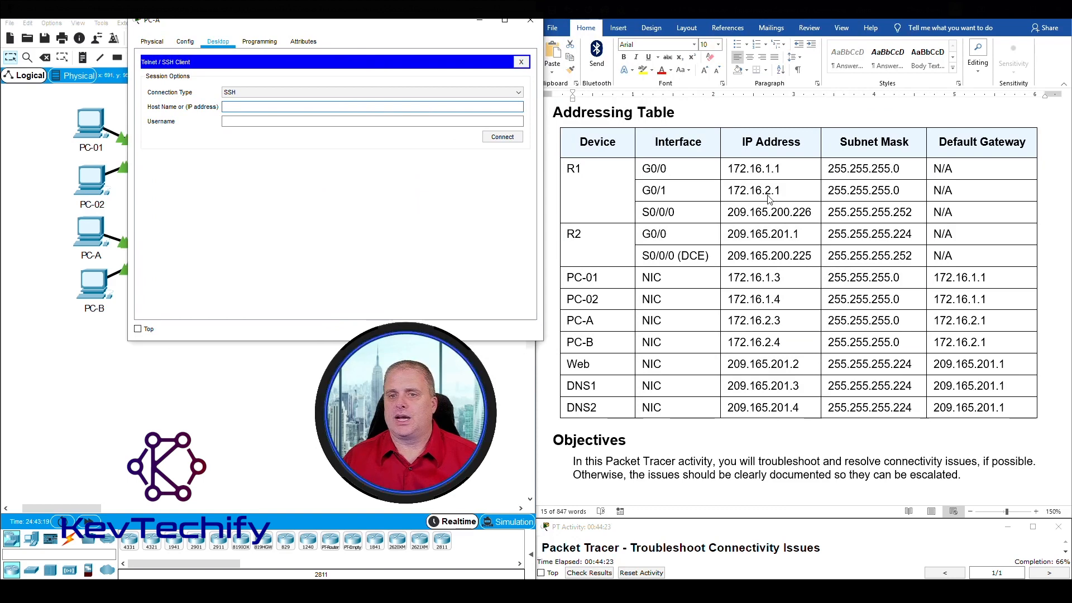
text(172.16.2.1)
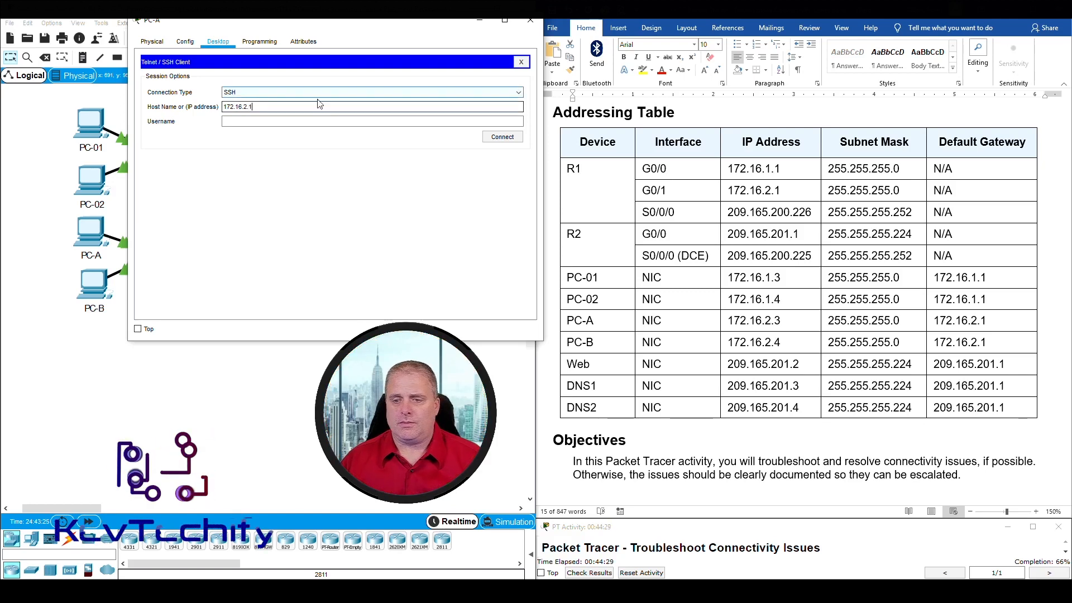
Look up the SSH username in the scenario note, enter Admin01, and try to connect to R1 from PC-A
scroll(840, 429, down, 5)
scroll(840, 429, down, 3)
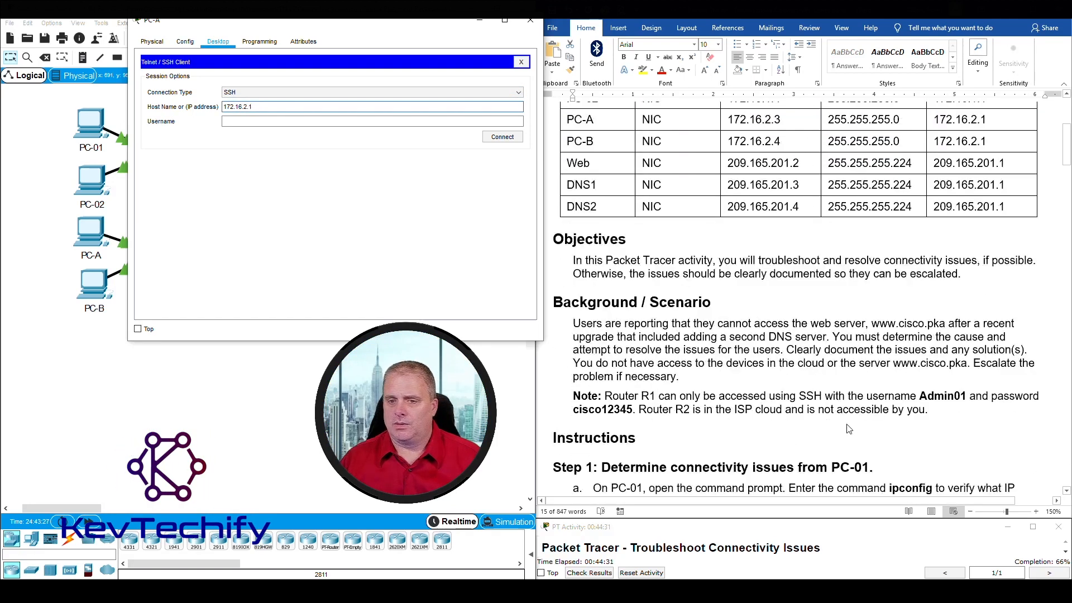
click(931, 396)
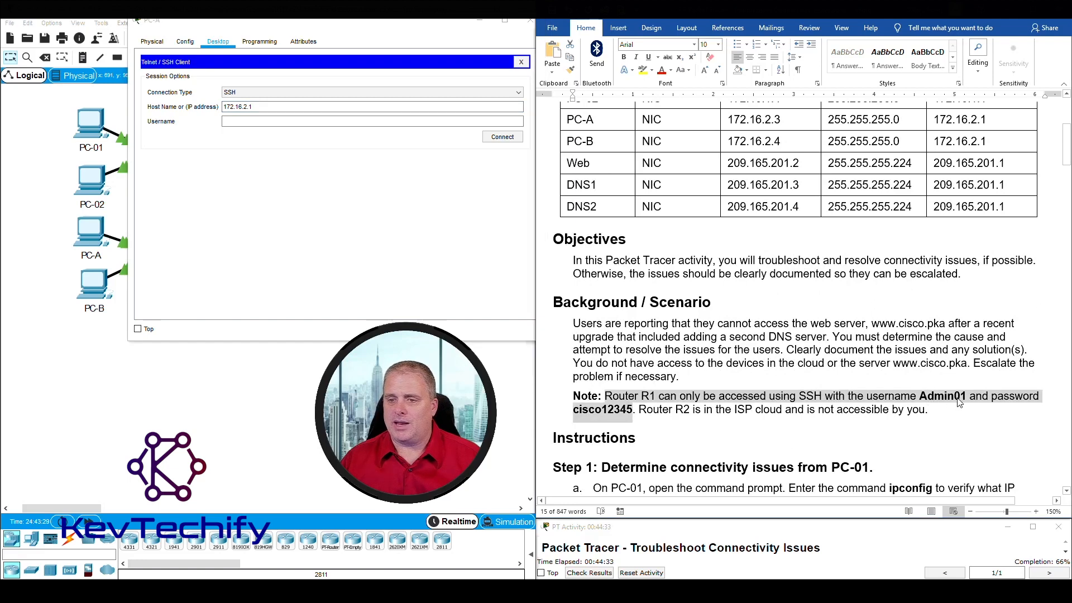
click(243, 124)
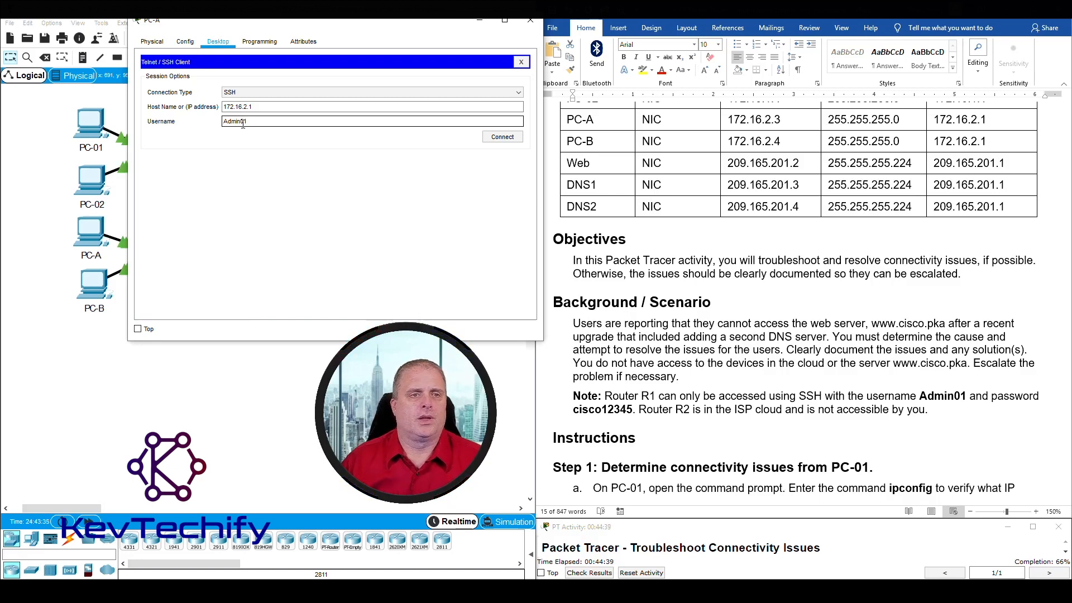
click(503, 139)
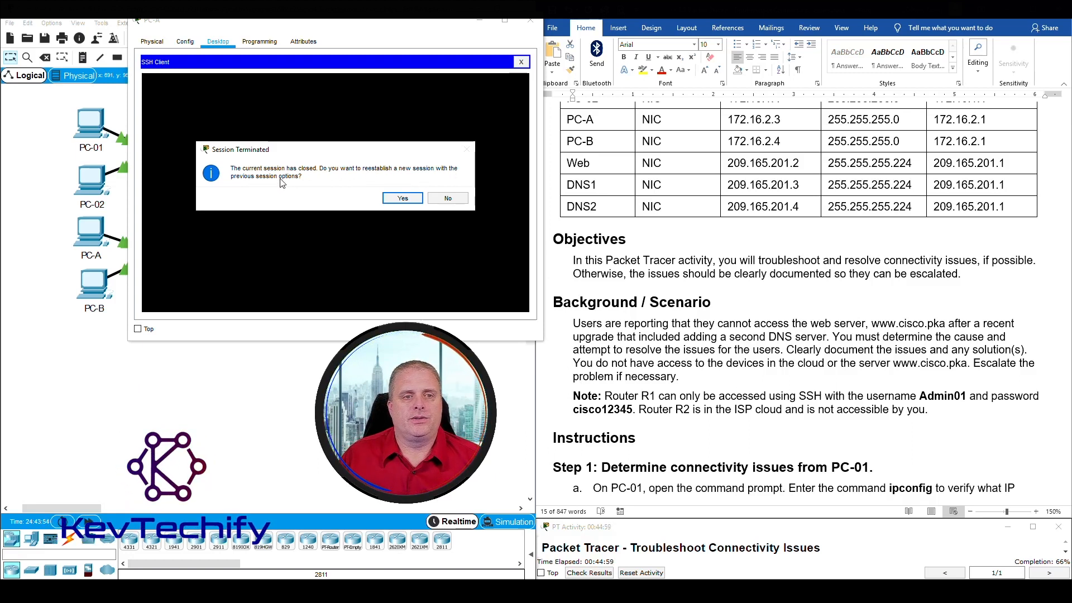
Retry the SSH session from PC-A once, decline a further retry, and put away PC-A's window
click(401, 199)
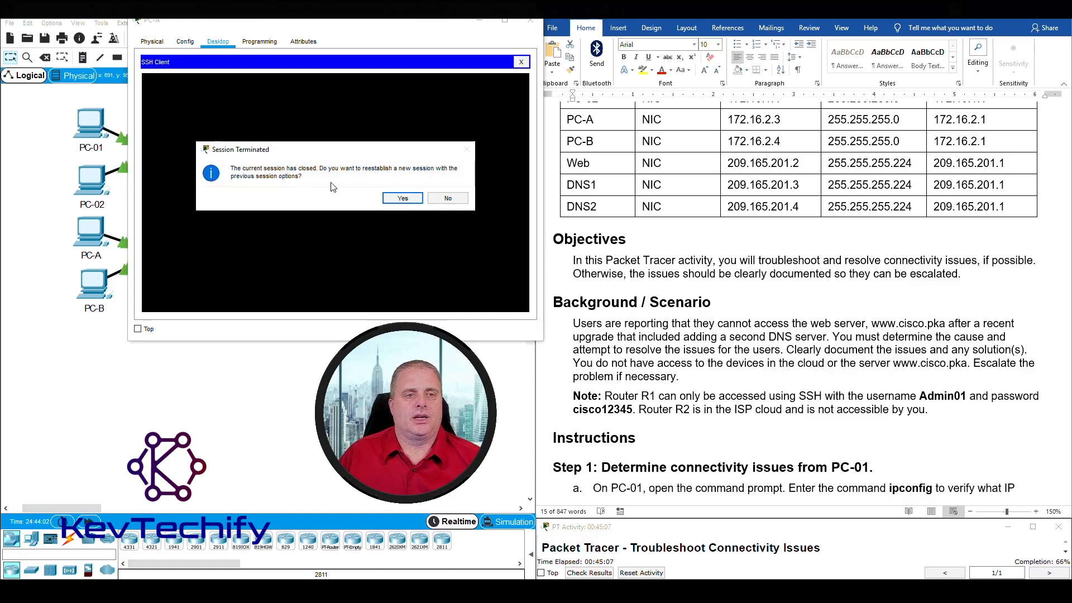
click(447, 198)
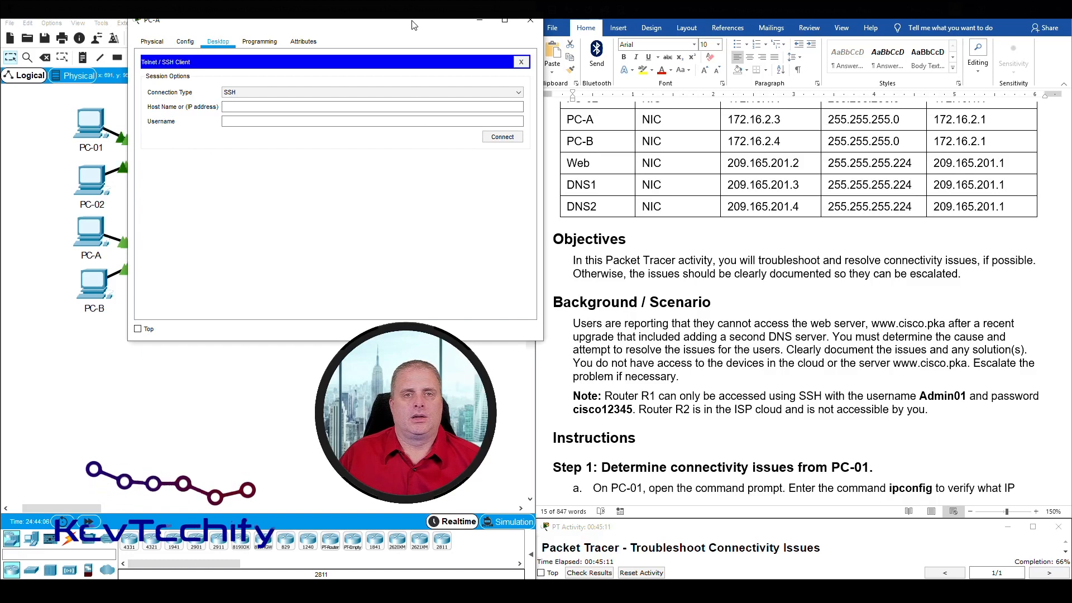
click(478, 24)
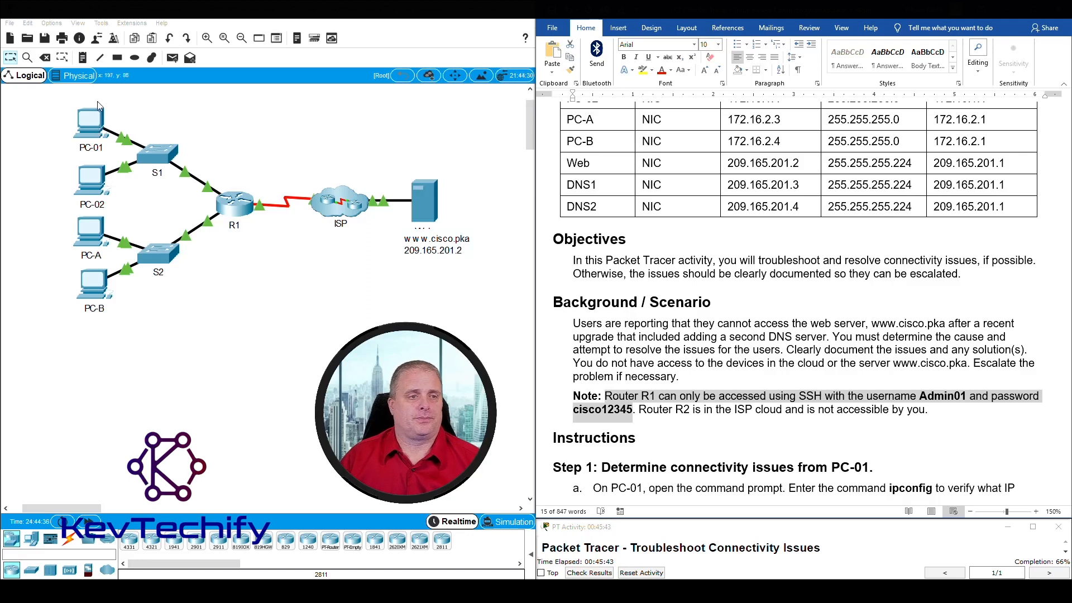
Open PC-01, close its web browser, and start its Telnet / SSH Client
click(94, 124)
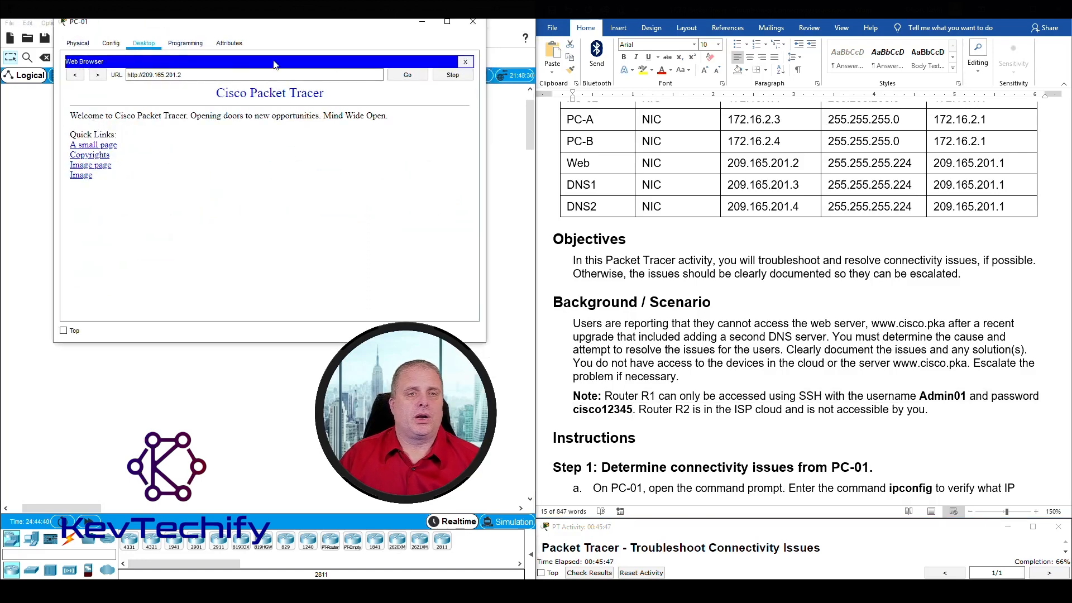
click(466, 62)
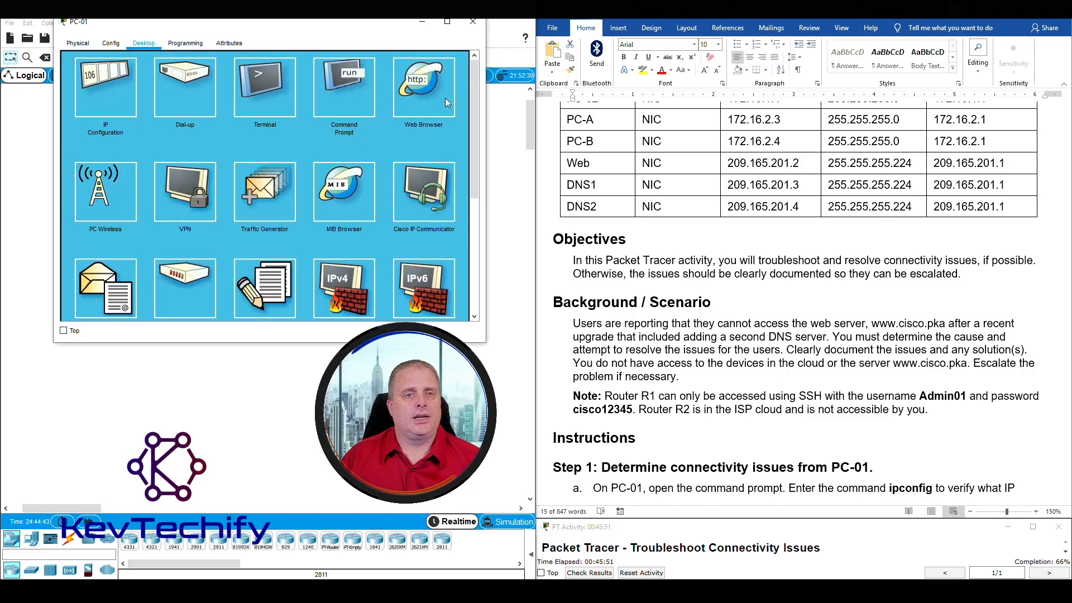
scroll(414, 154, down, 5)
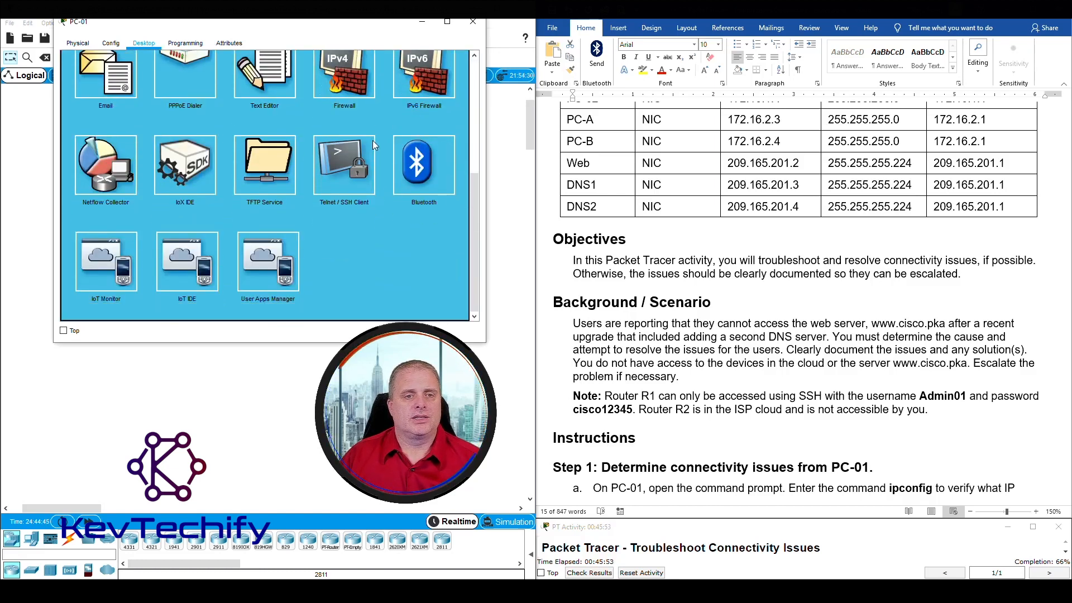
click(347, 166)
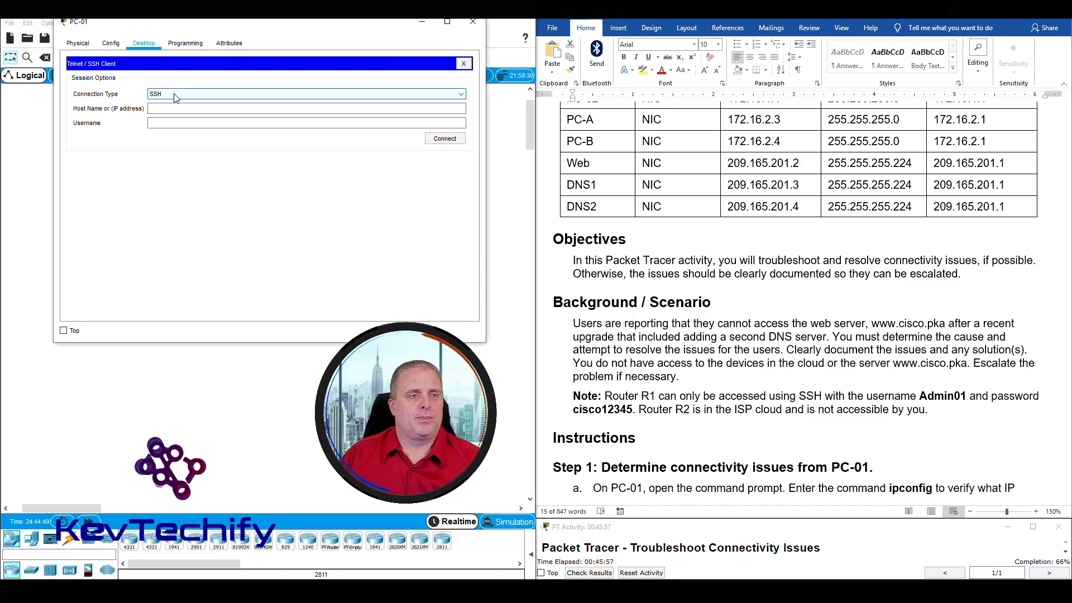
Look up the address of R1's G0/0 interface in the Addressing Table and enter 172.16.1.1 as PC-01's SSH host
click(177, 108)
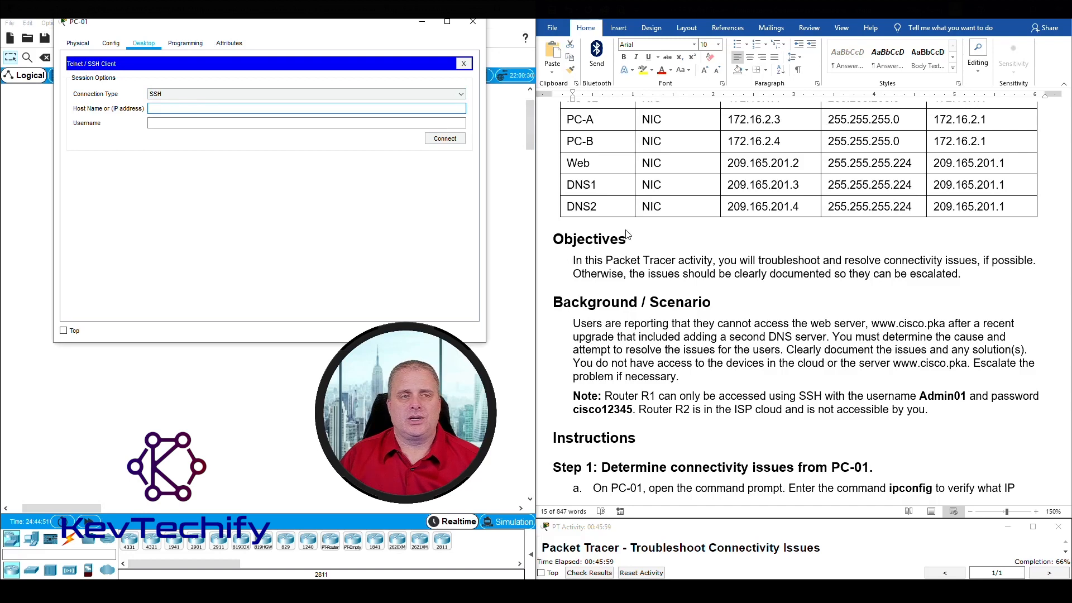
scroll(628, 228, up, 4)
drag(359, 25, 848, 33)
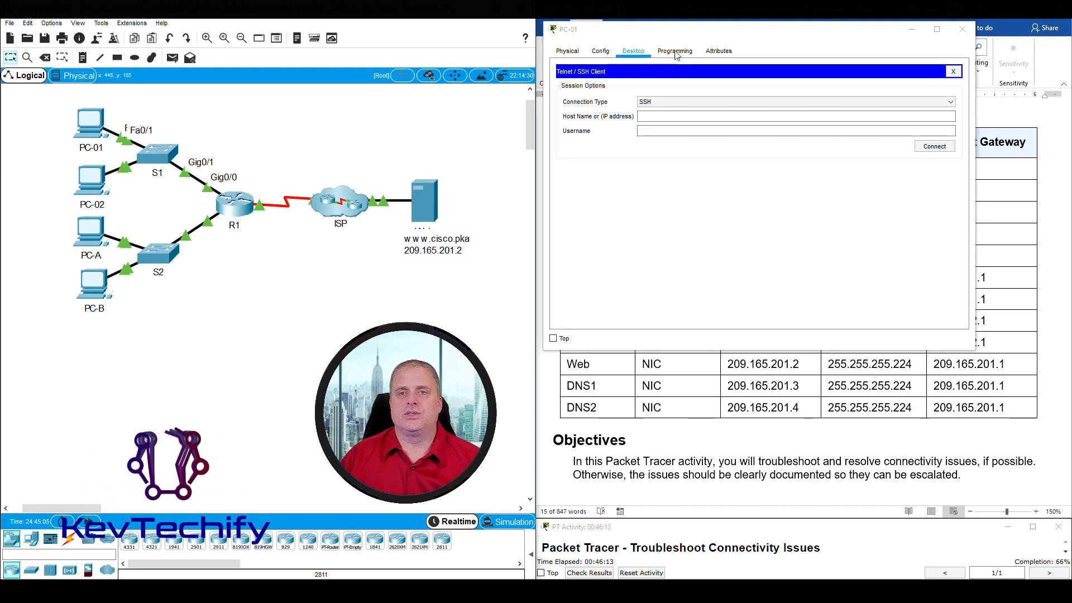
drag(793, 35, 308, 31)
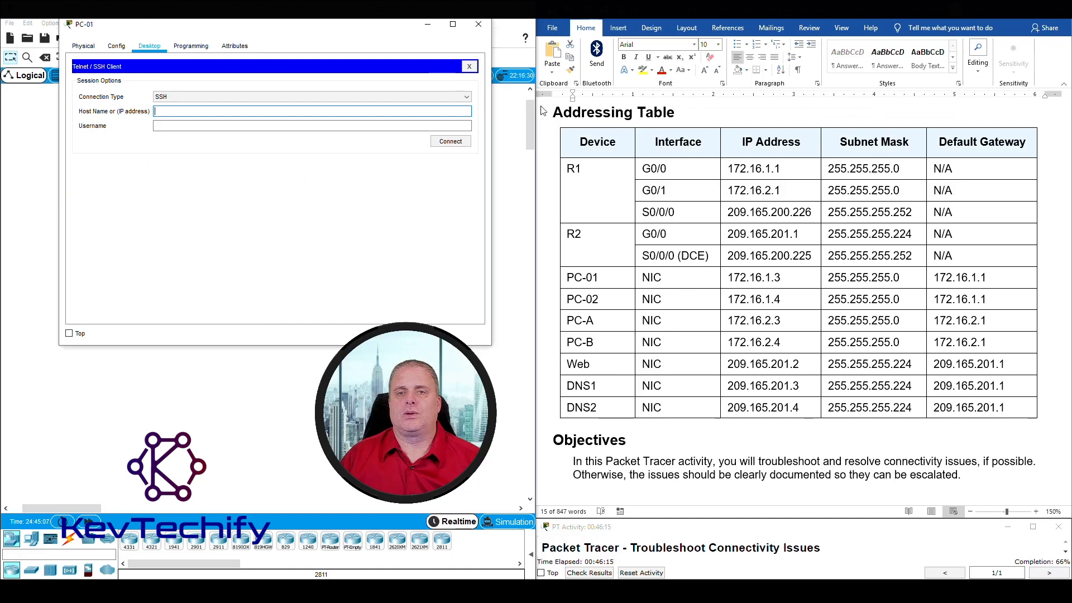
click(652, 169)
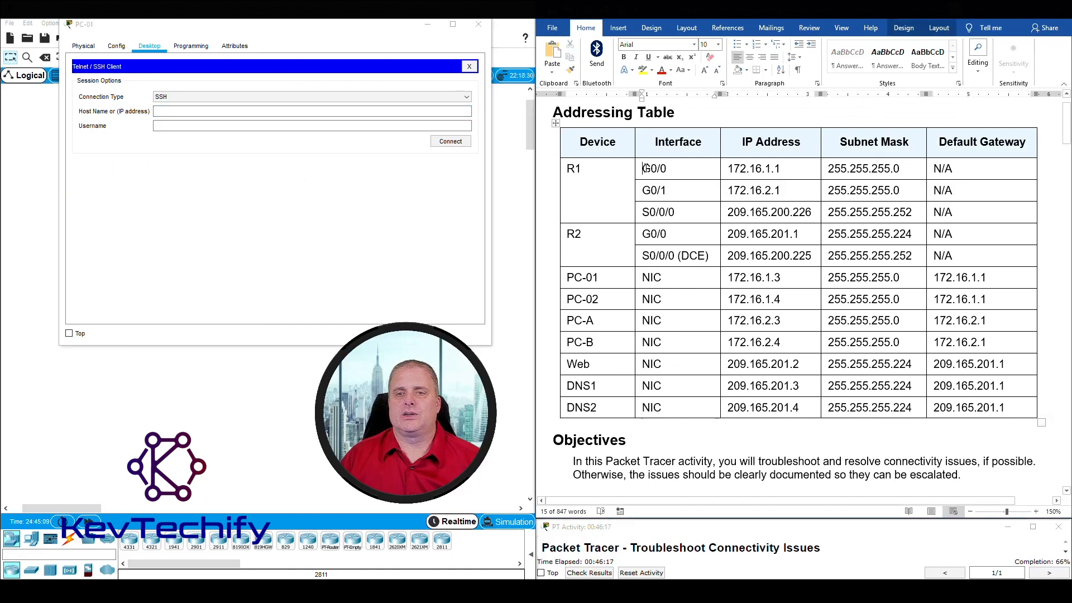
shift+click(778, 167)
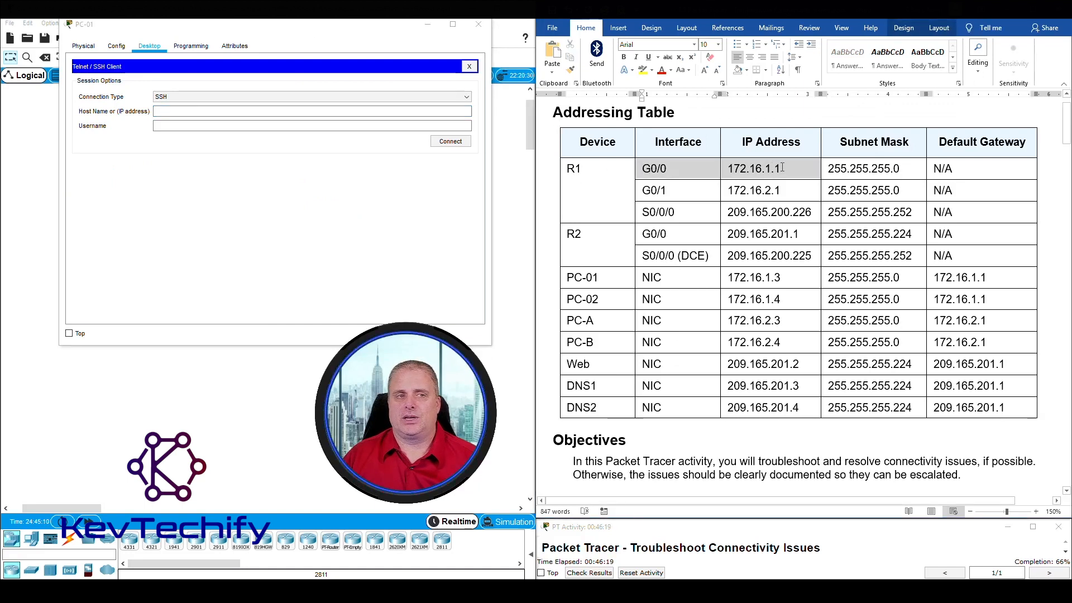
click(163, 111)
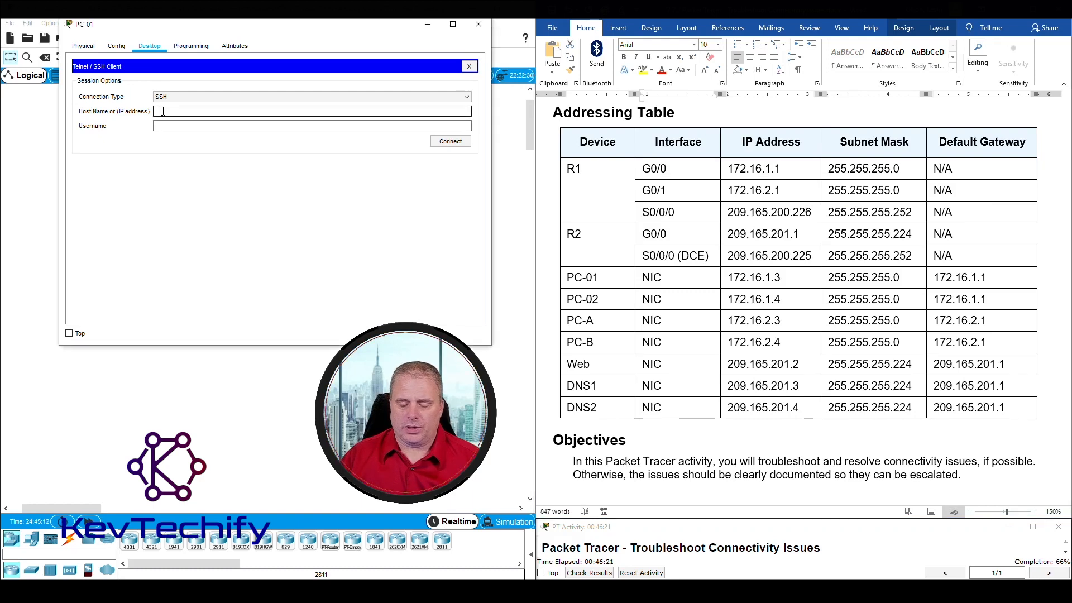
text(172.16.1.1)
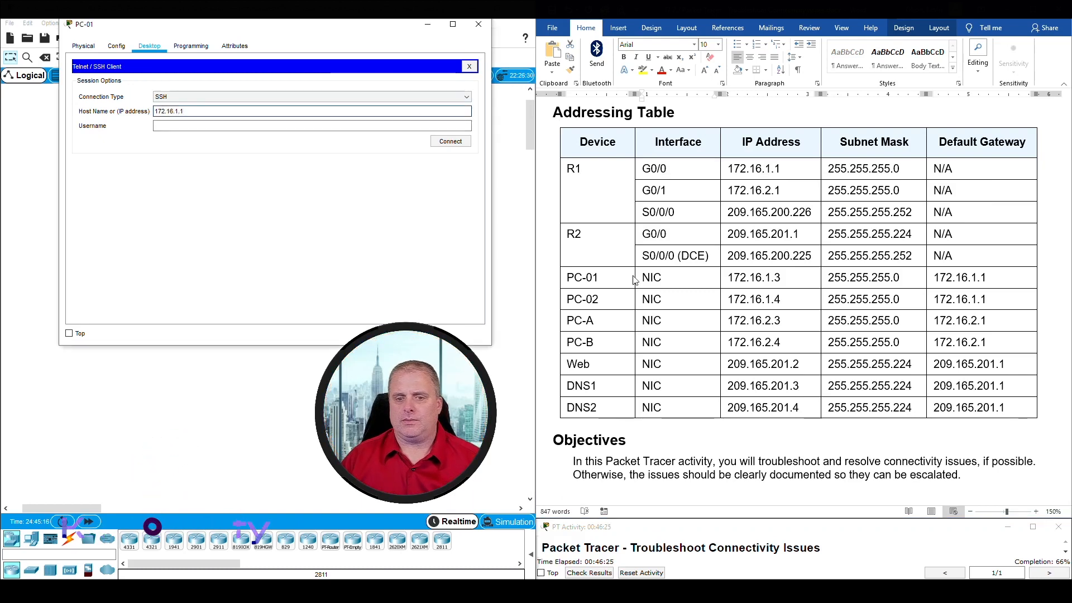
Look up the SSH username in the scenario note, enter Admin01, and connect to R1 from PC-01
scroll(941, 379, down, 6)
drag(919, 355, 964, 355)
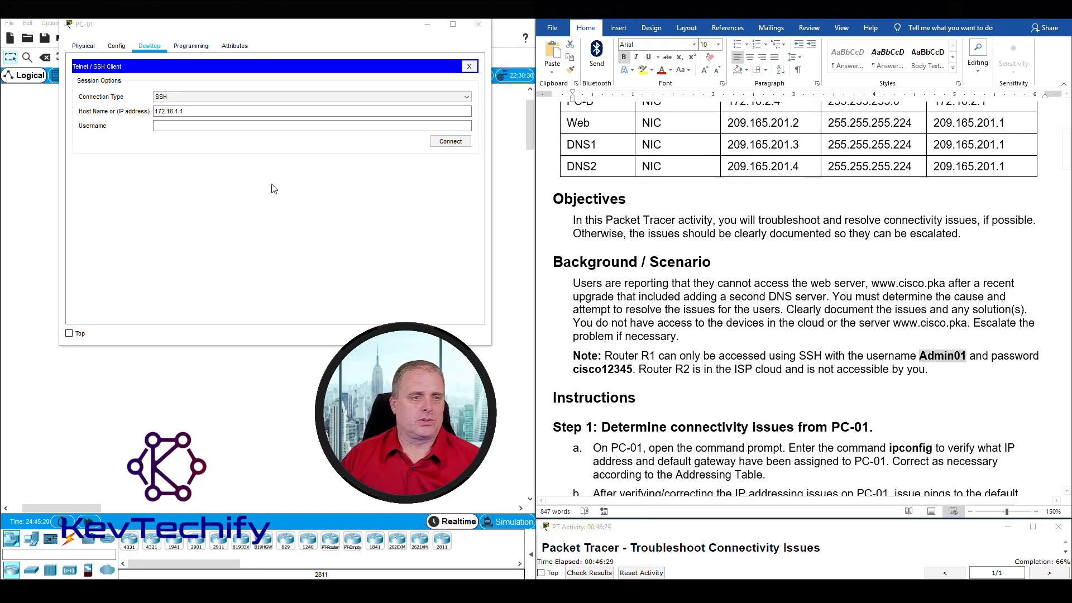
click(198, 126)
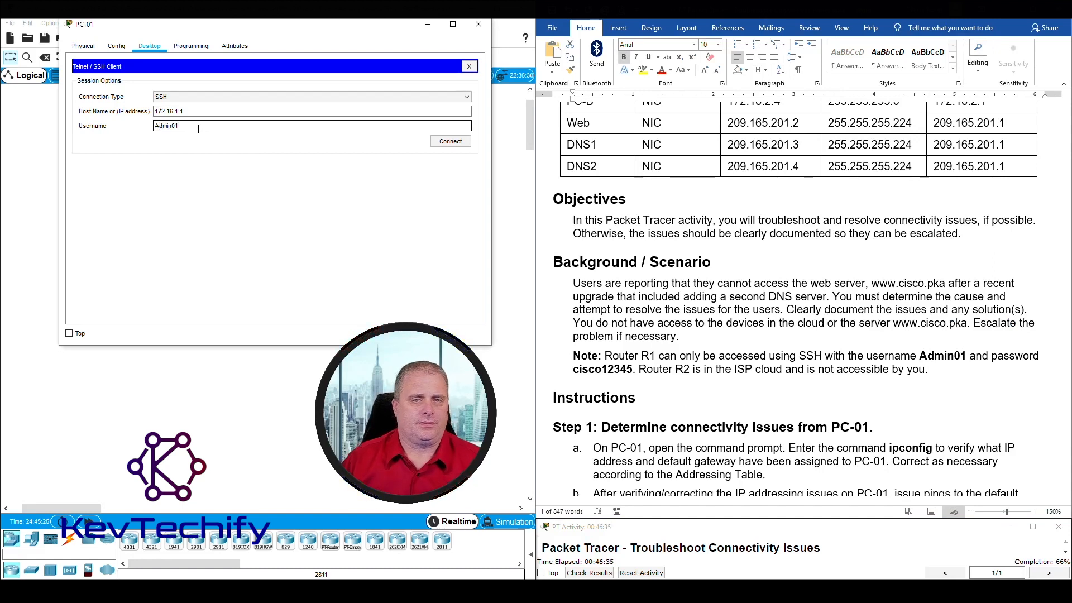
click(449, 141)
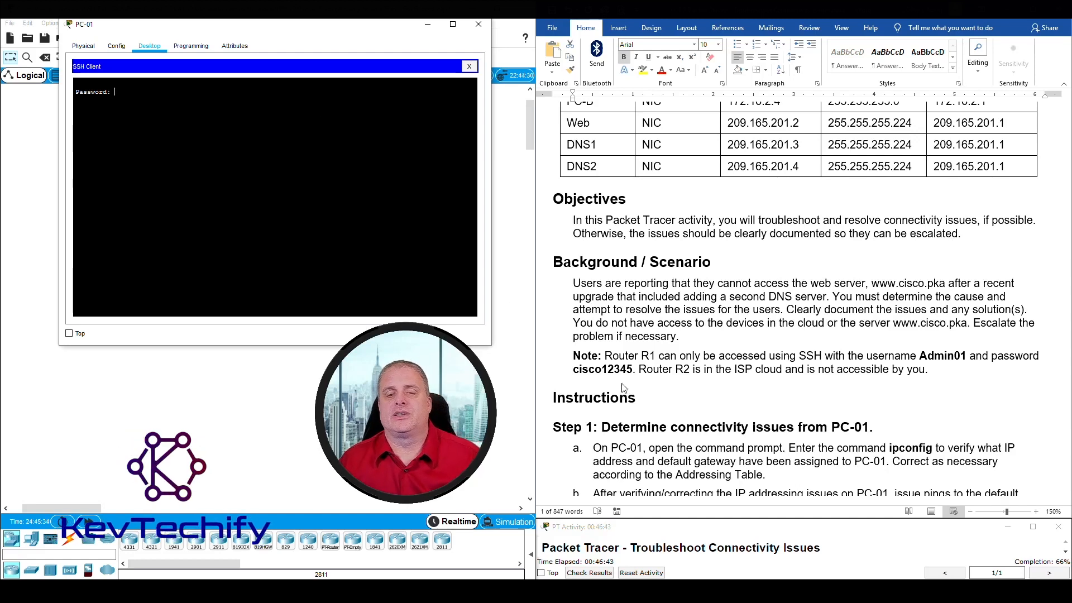
Find the SSH password in the scenario note and enter it at the password prompt to log in to R1
click(574, 370)
drag(574, 370, 629, 369)
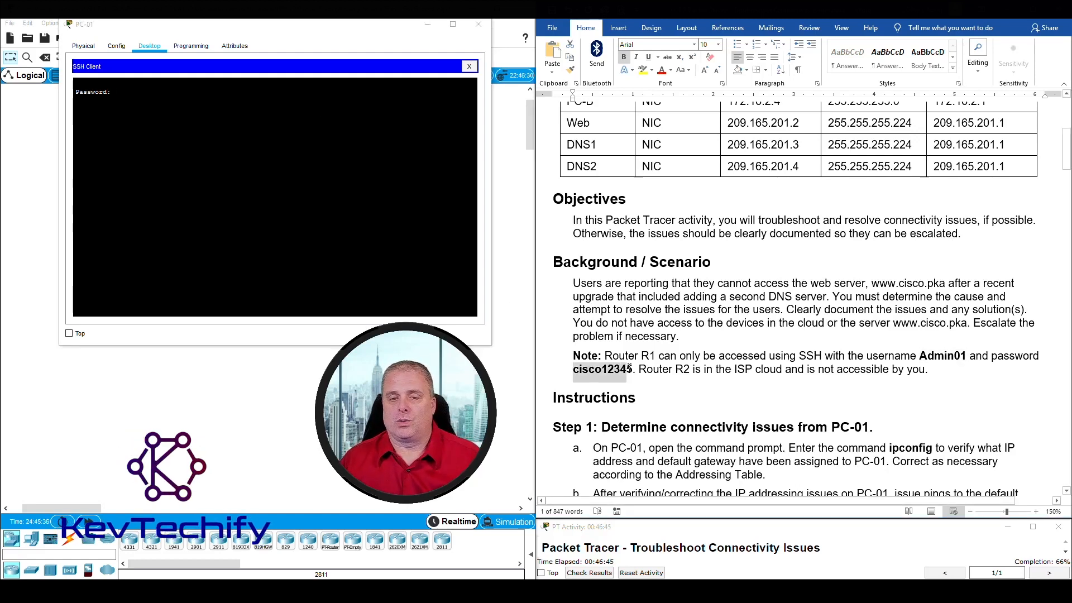
click(170, 96)
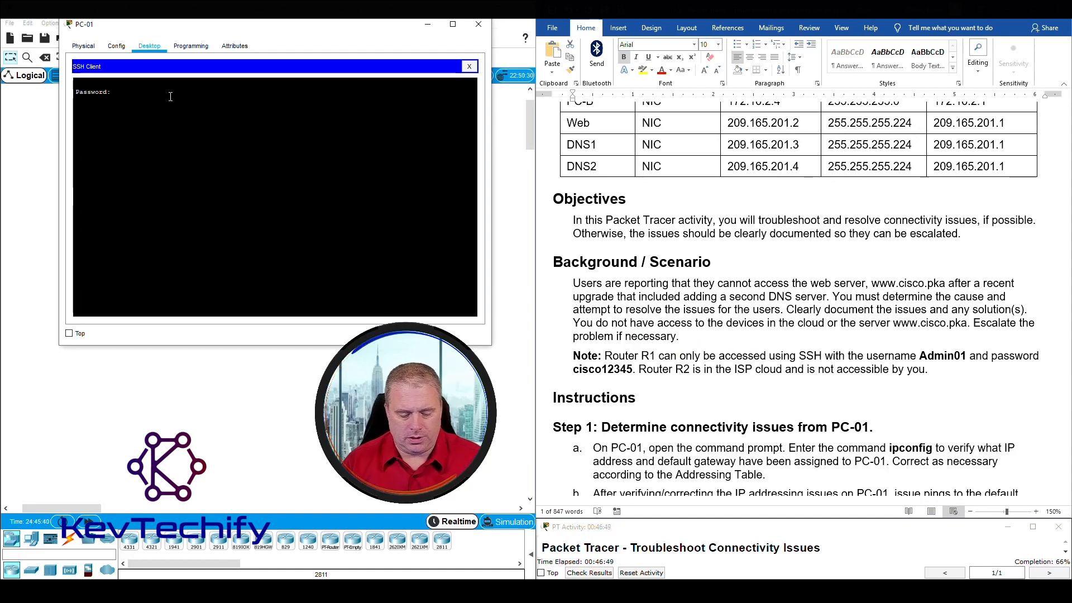
key(Return)
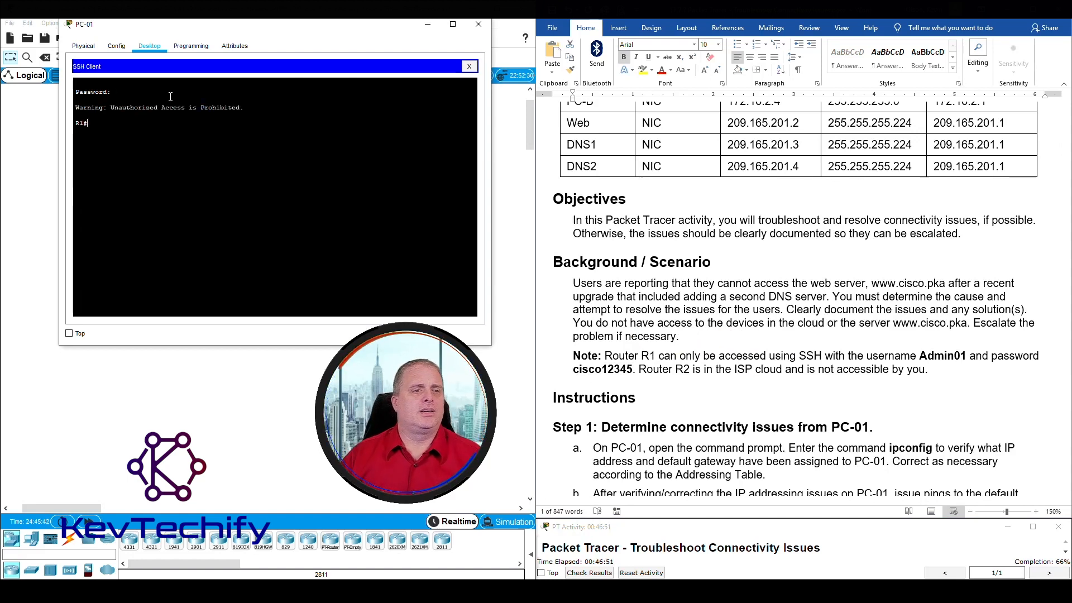
Bring the worksheet's Addressing Table into view and list R1's interfaces and addresses with sho ip int br
drag(110, 109, 244, 108)
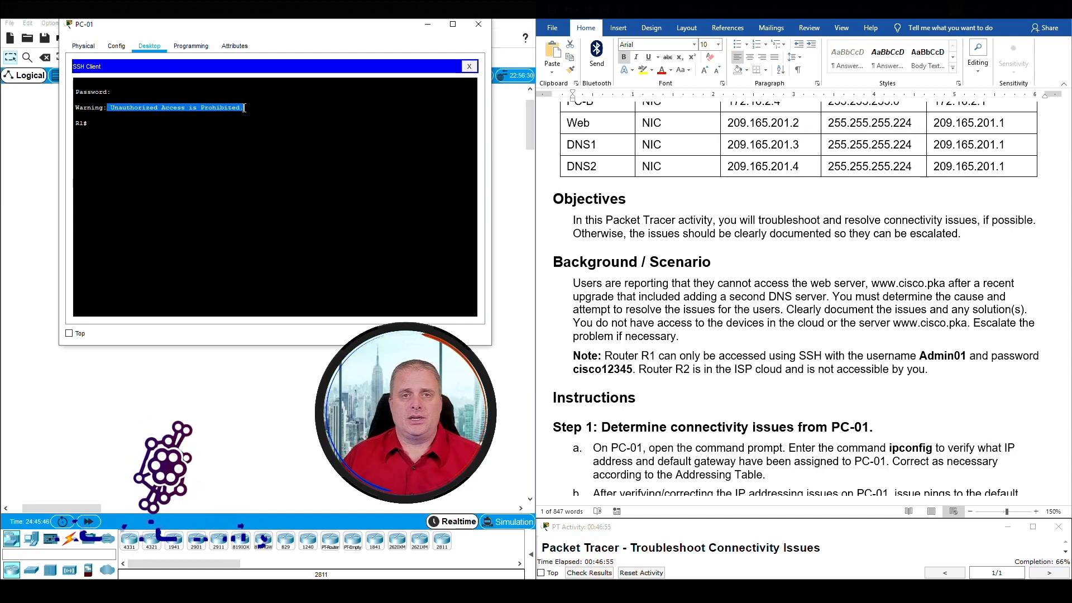
click(93, 125)
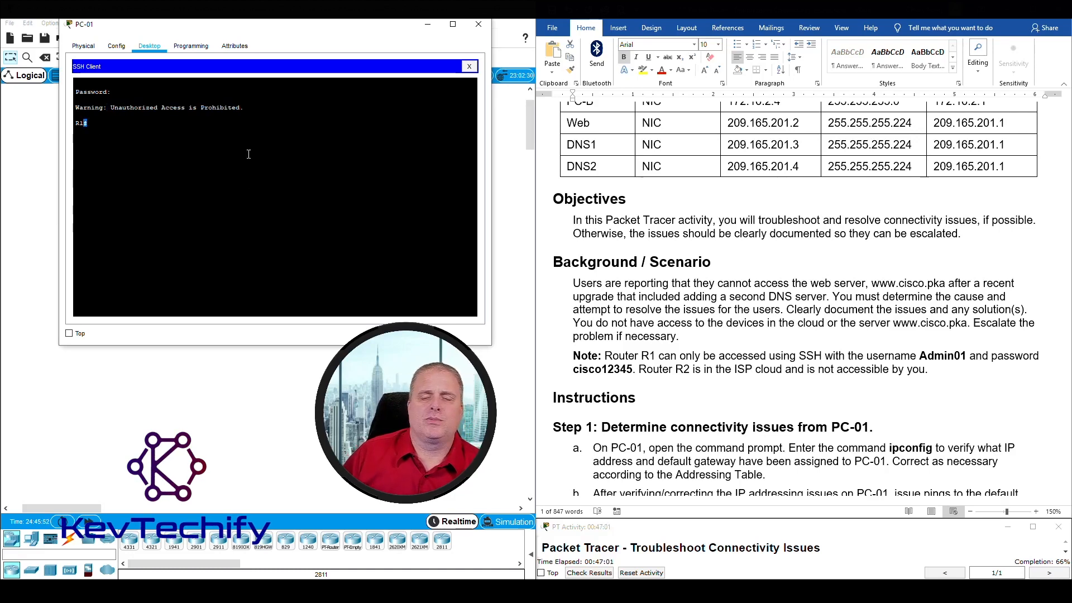
scroll(742, 295, down, 5)
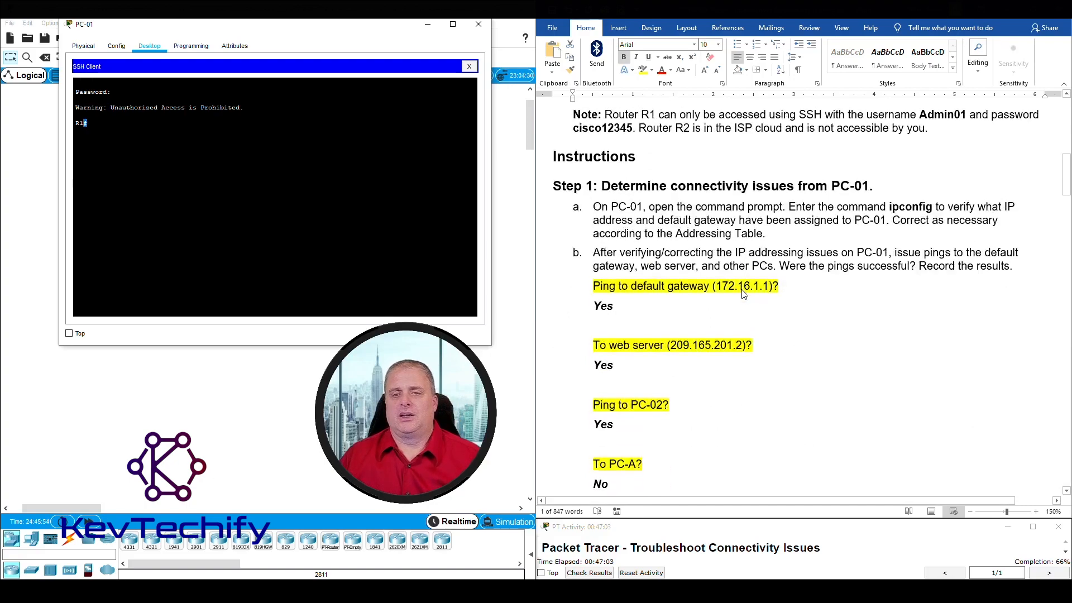
scroll(744, 283, up, 4)
scroll(744, 283, up, 5)
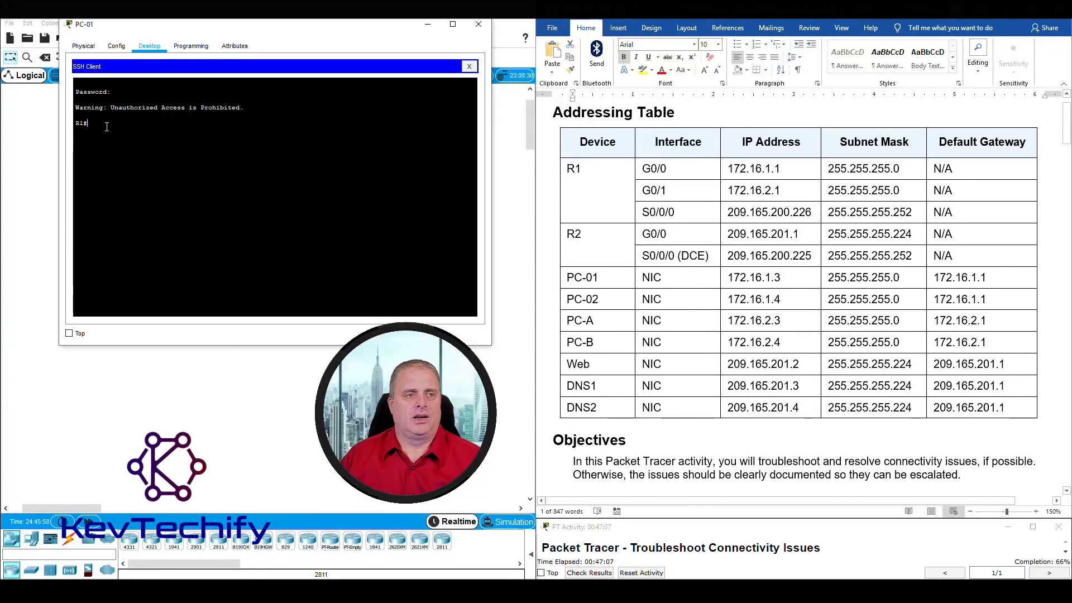
text(sho ip)
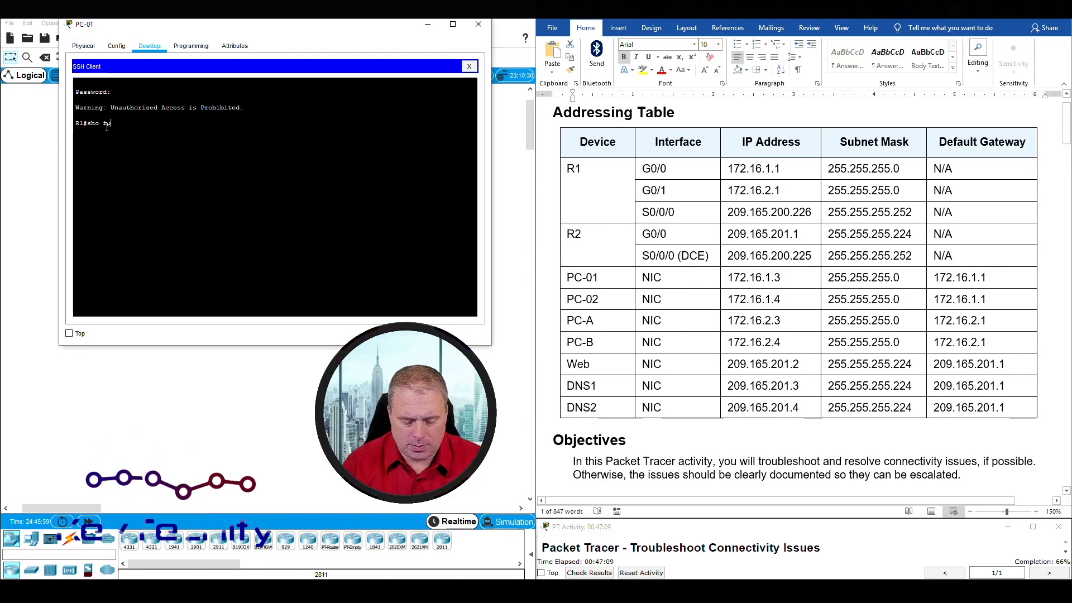
text( int br)
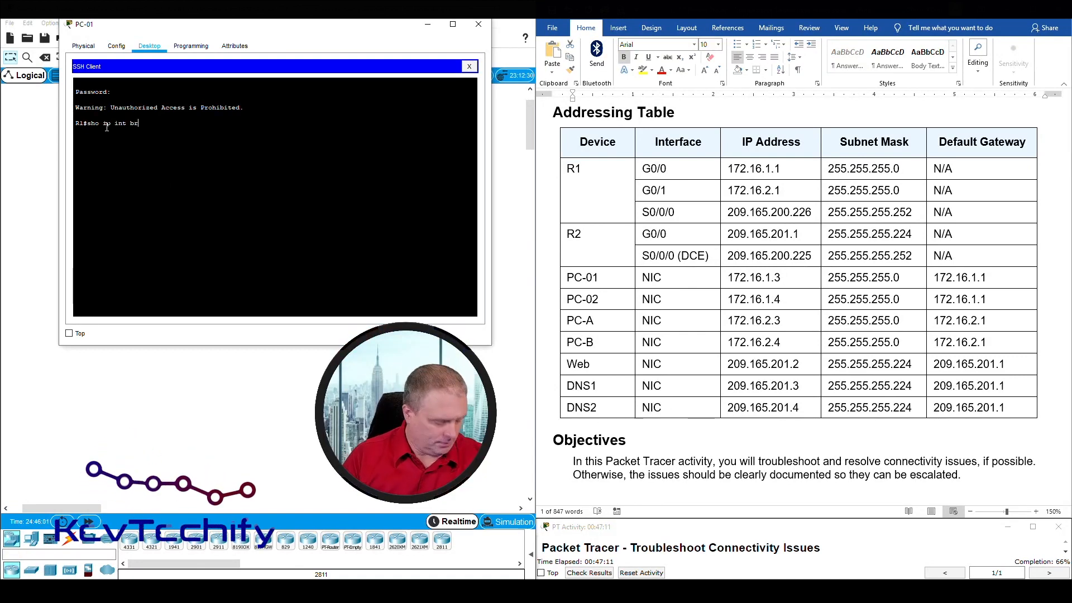
key(Return)
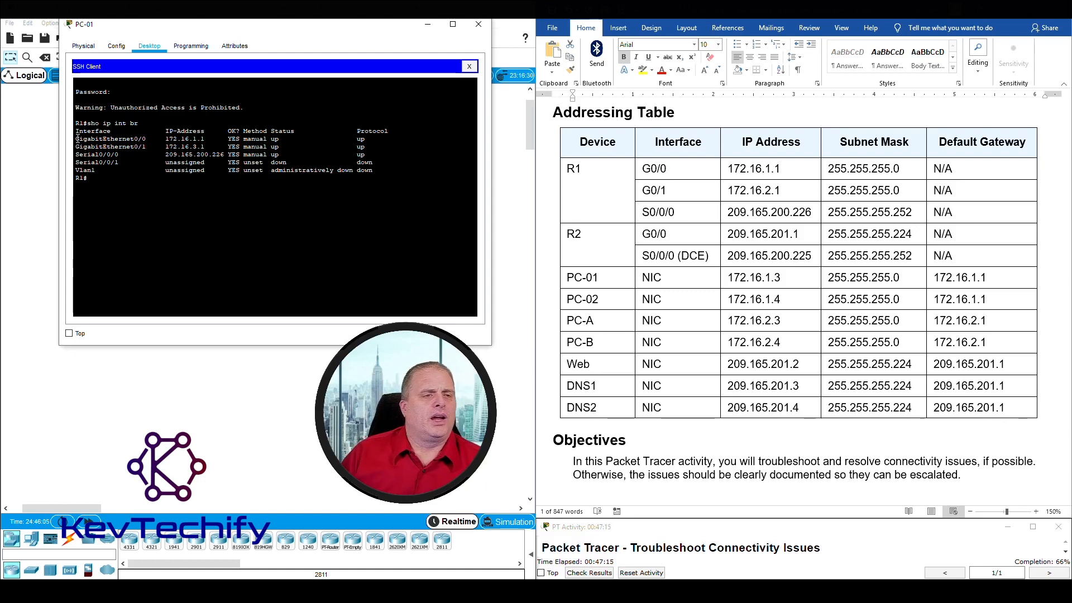
Review the interface and IP address columns in R1's output, and compare GigabitEthernet0/0 with the G0/0 row of the Addressing Table
drag(150, 139, 130, 158)
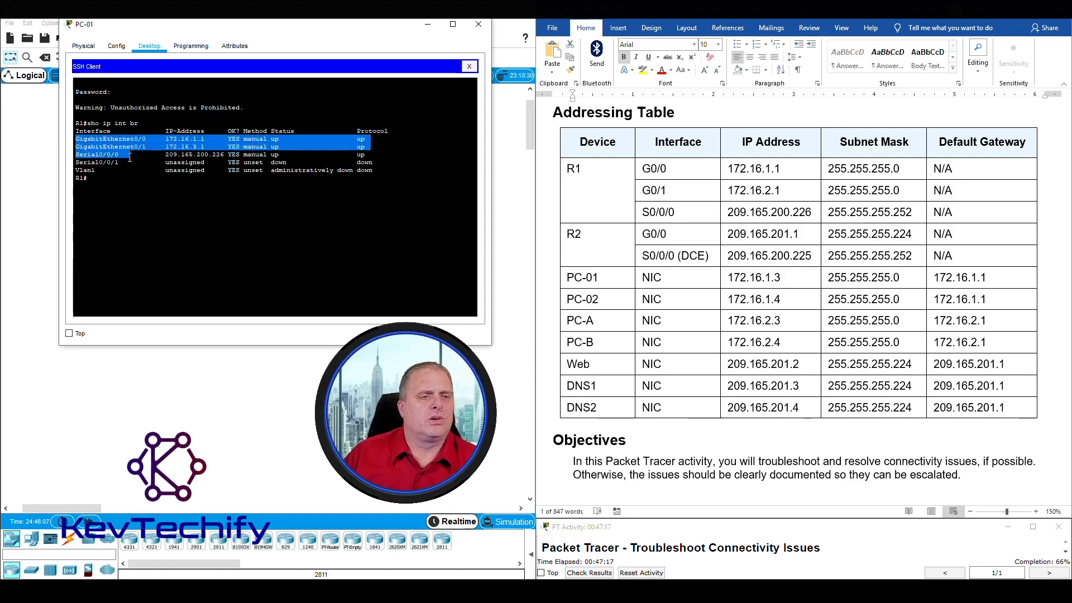
click(176, 134)
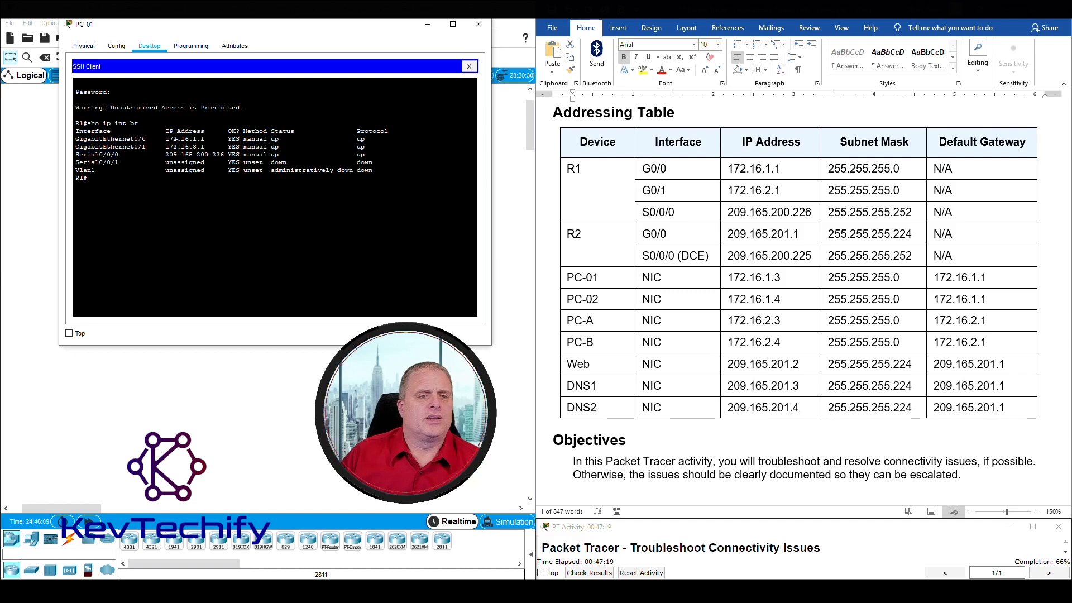
drag(165, 137, 216, 154)
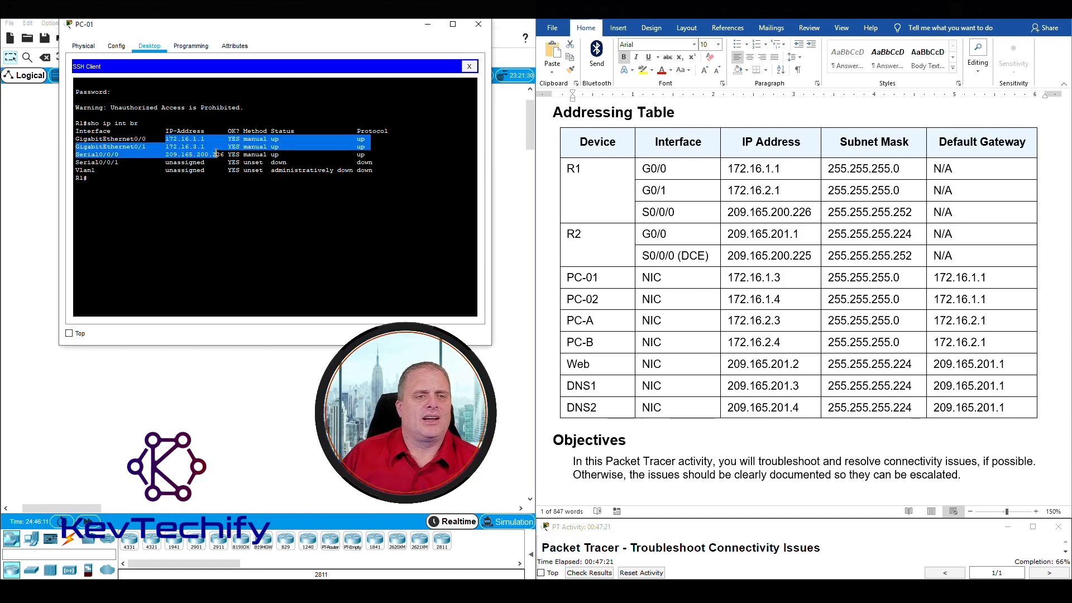
click(248, 160)
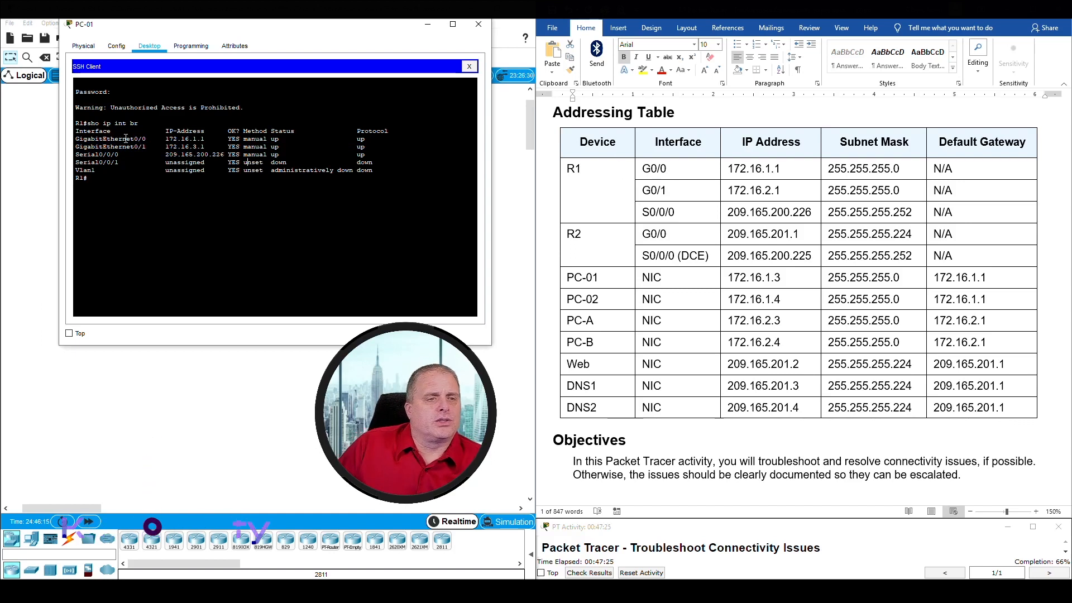
drag(126, 137, 141, 138)
drag(76, 138, 212, 138)
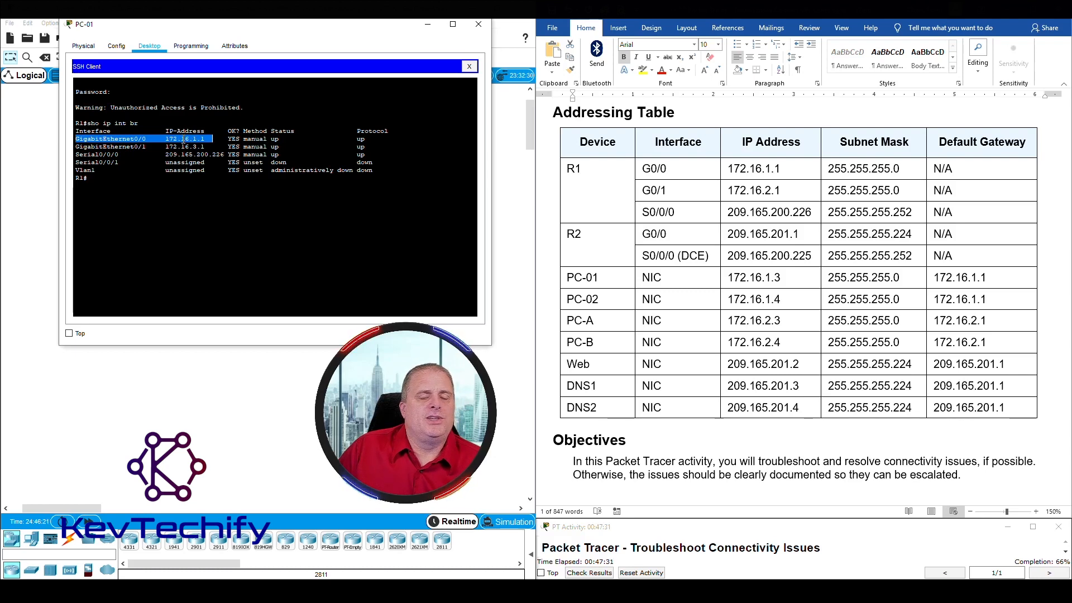
click(689, 172)
click(643, 168)
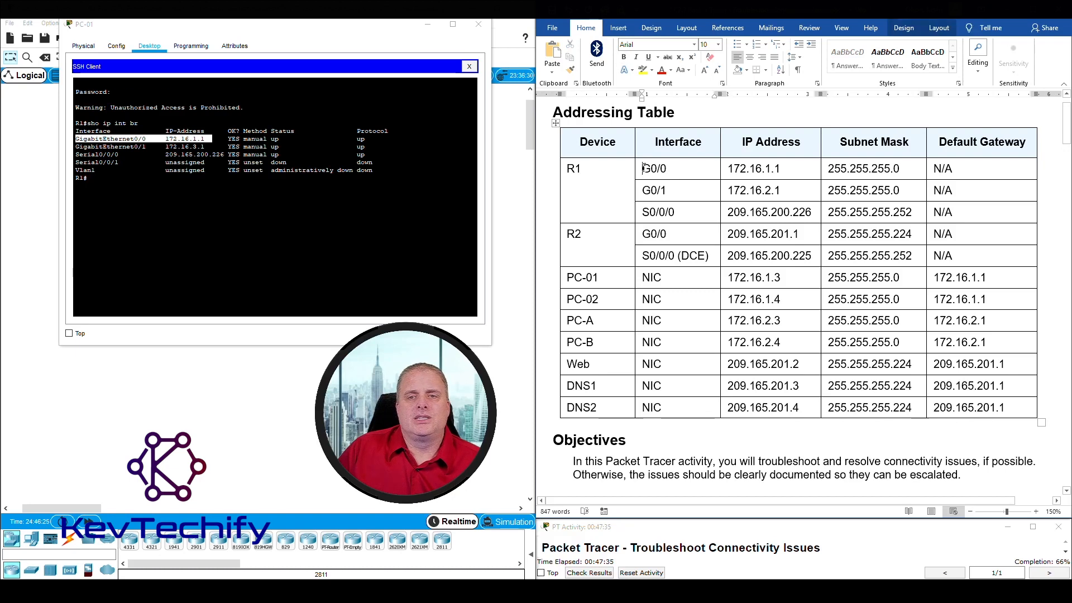
drag(726, 168, 773, 168)
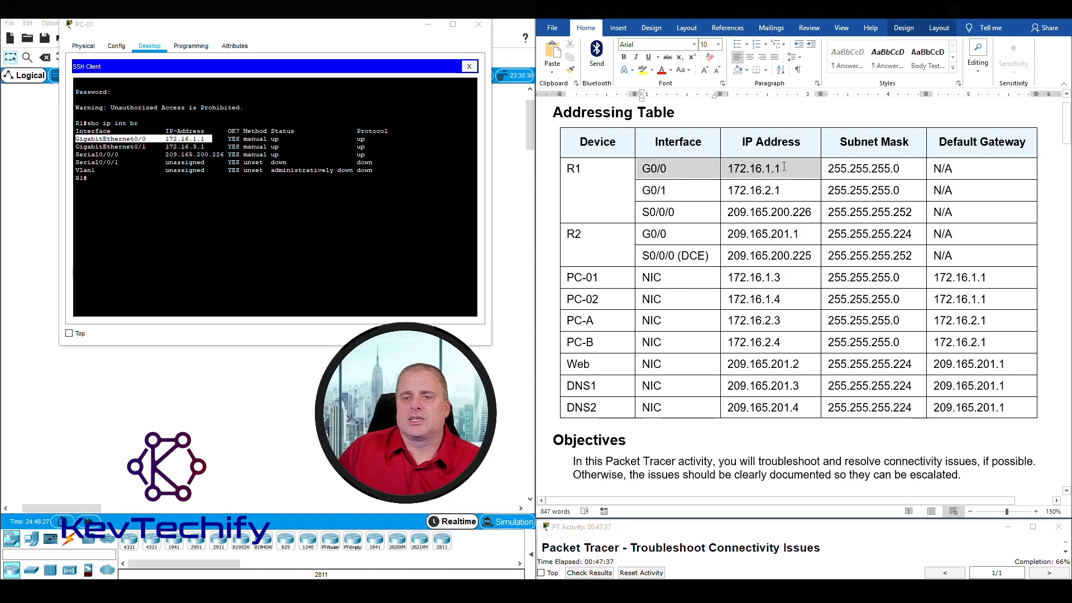
Compare R1's GigabitEthernet0/1 address, especially its third octet, with the G0/1 entry in the Addressing Table
click(77, 144)
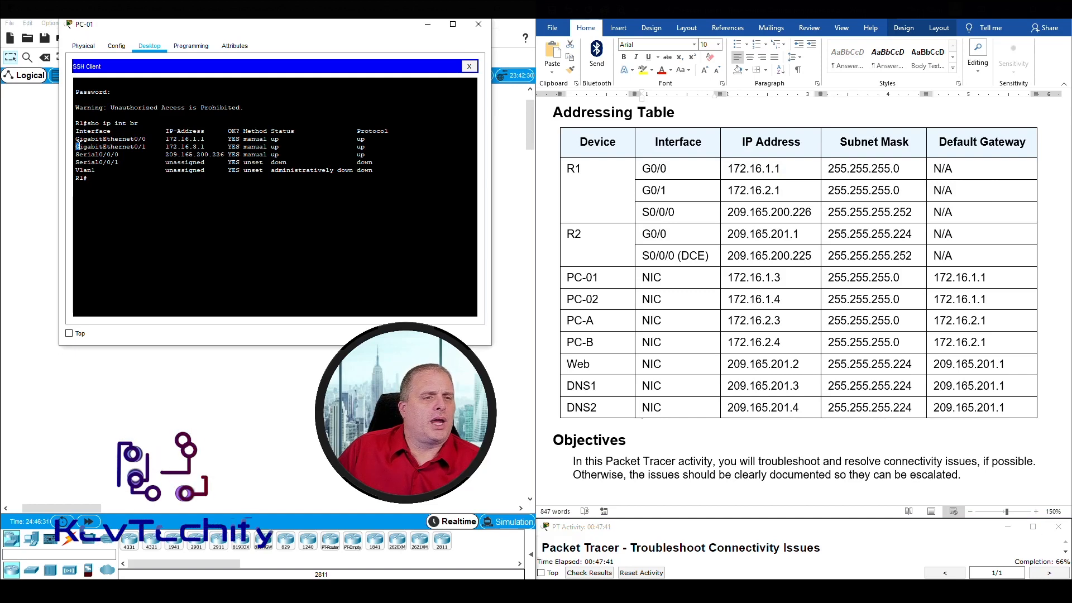
drag(77, 146, 132, 148)
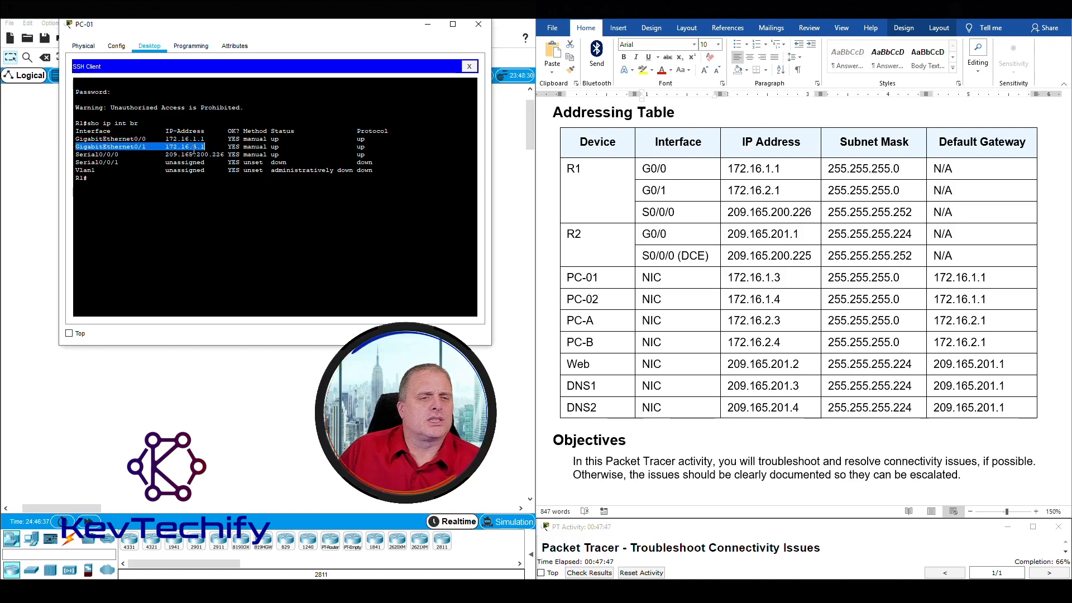
click(666, 194)
click(654, 191)
drag(644, 191, 778, 191)
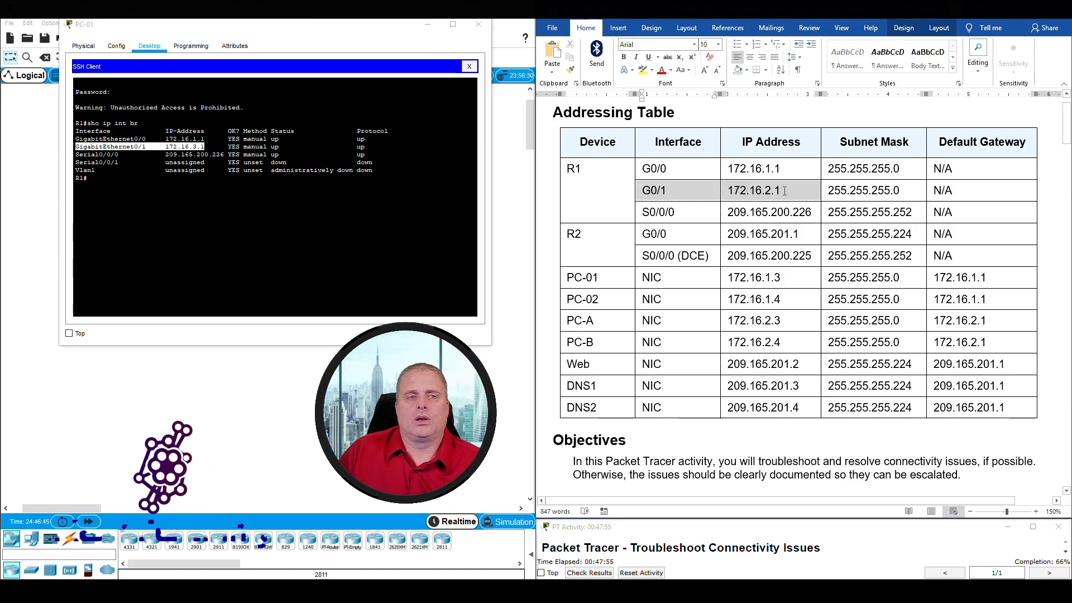
click(194, 146)
double_click(194, 147)
click(772, 193)
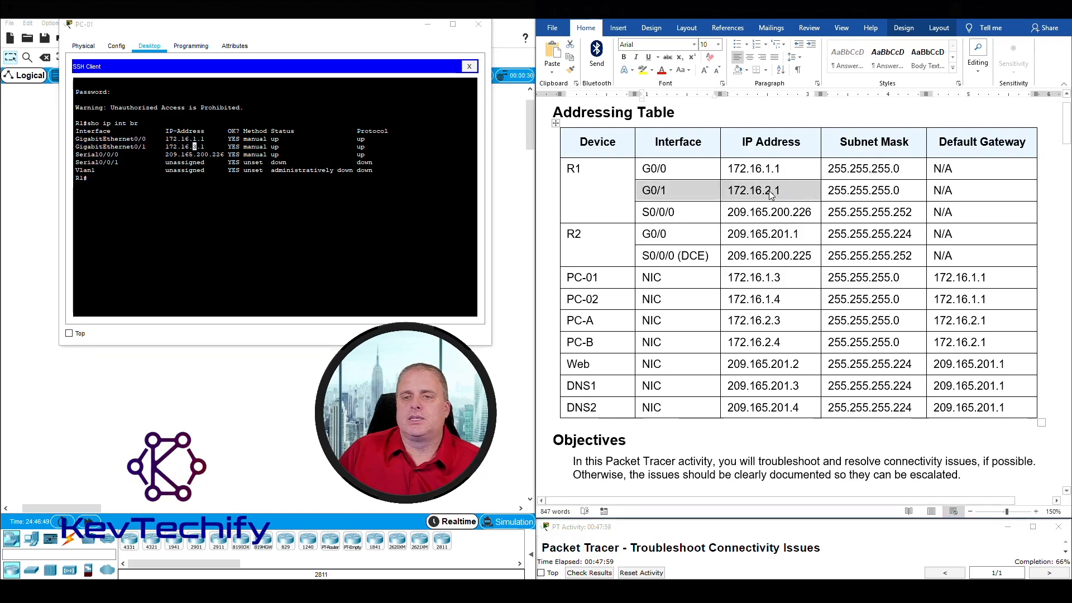
click(767, 192)
double_click(768, 191)
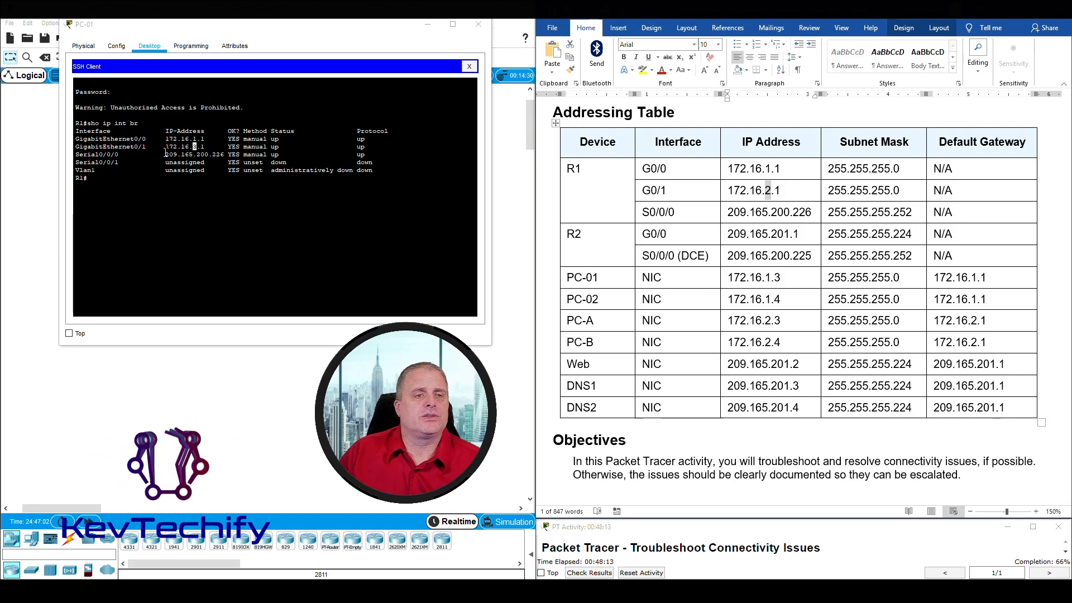
Compare R1's Serial0/0/0 address with the S0/0/0 entry in the Addressing Table, and recheck the documented G0/1 address
drag(165, 154, 220, 155)
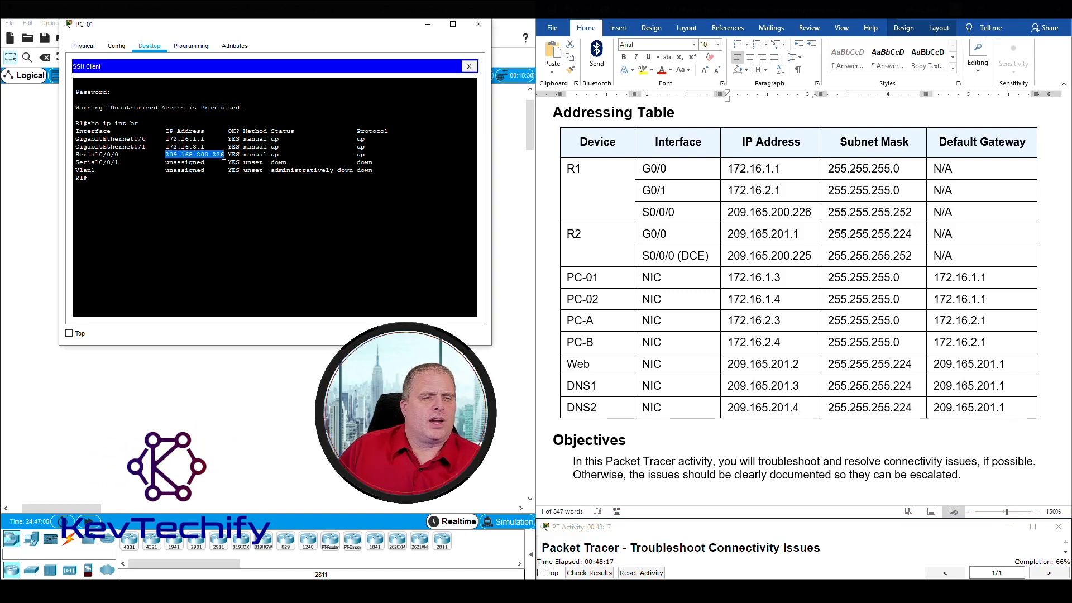
click(720, 215)
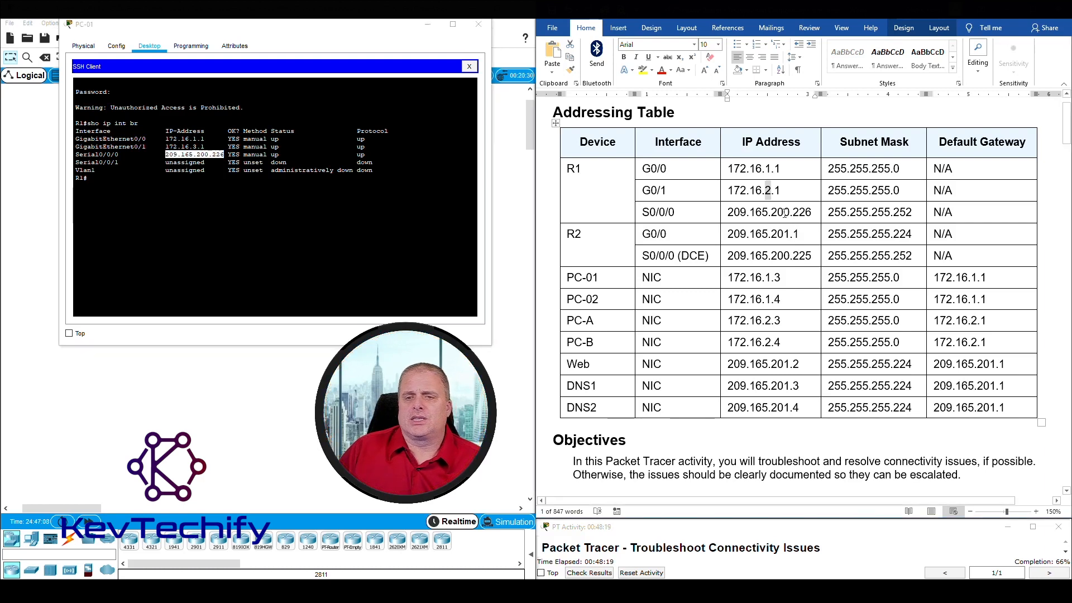
click(730, 213)
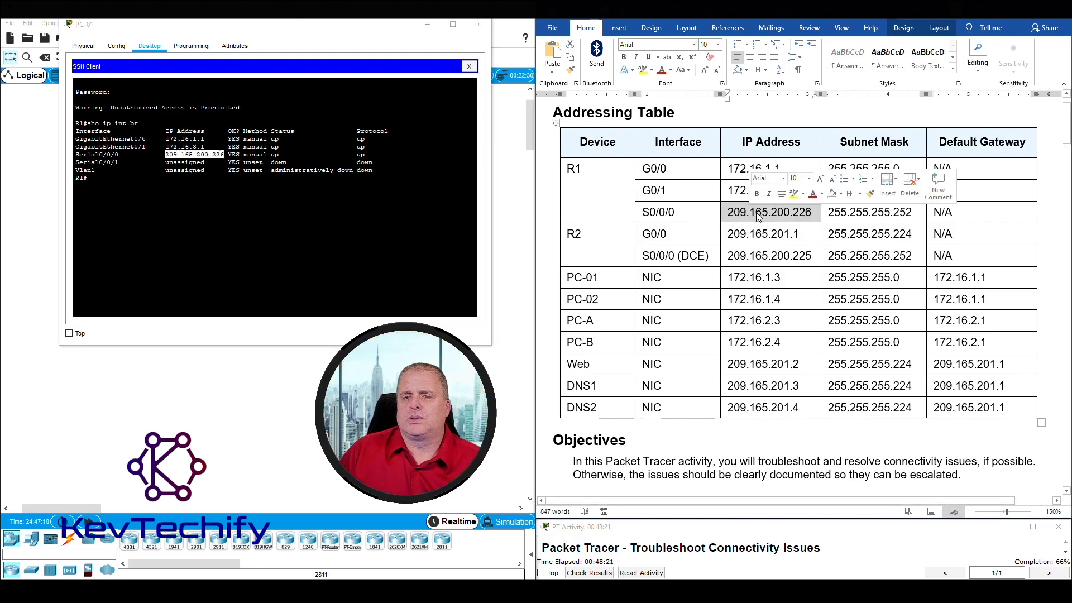
click(811, 213)
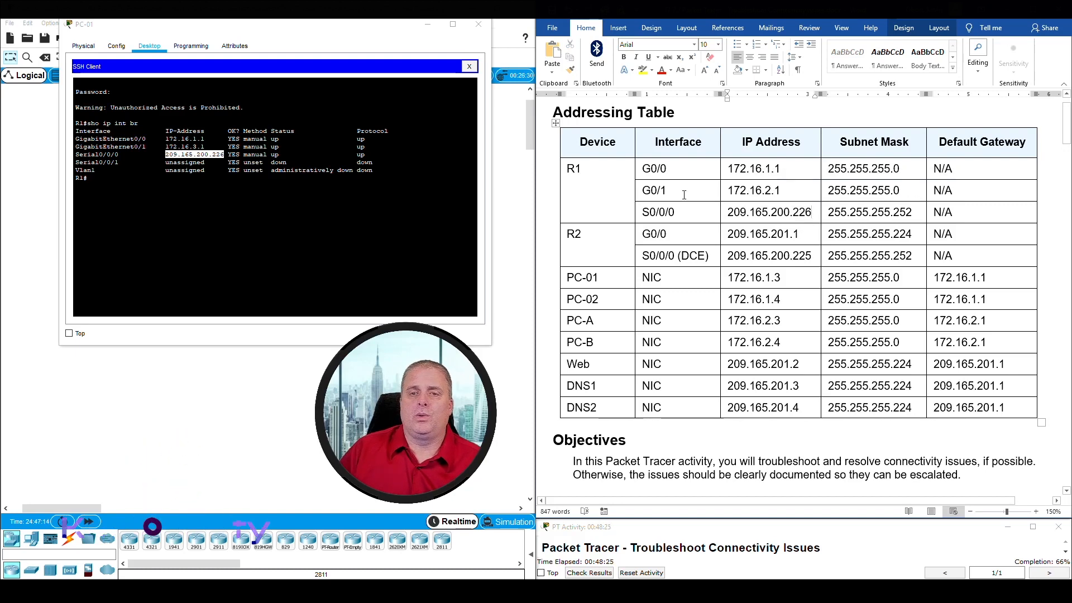
drag(644, 190, 785, 195)
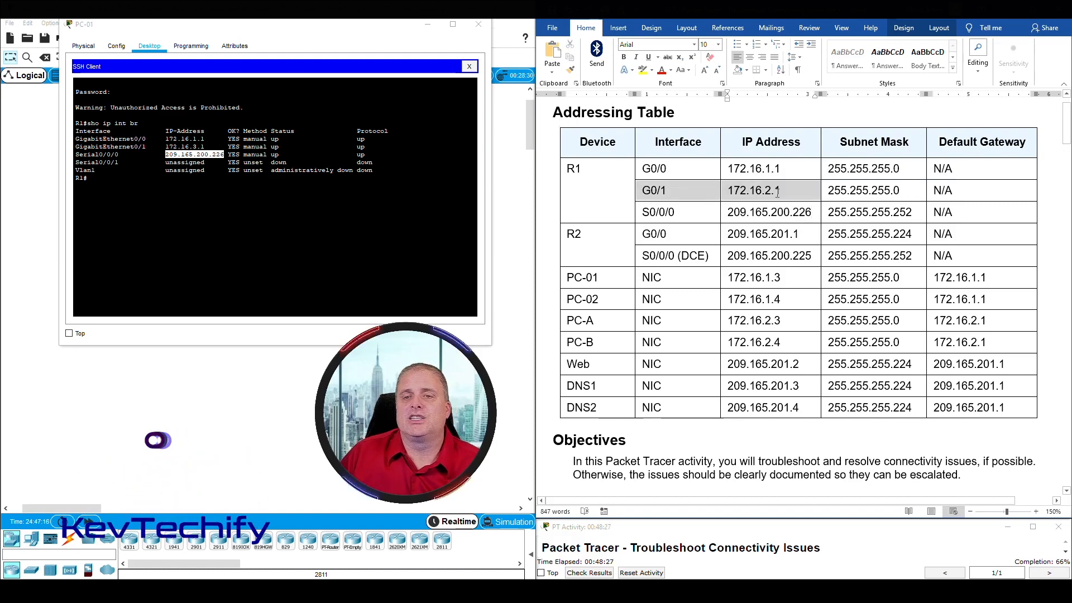
Enter global configuration mode on R1 with conf t and write the interface command int g0/1 at the prompt
click(173, 181)
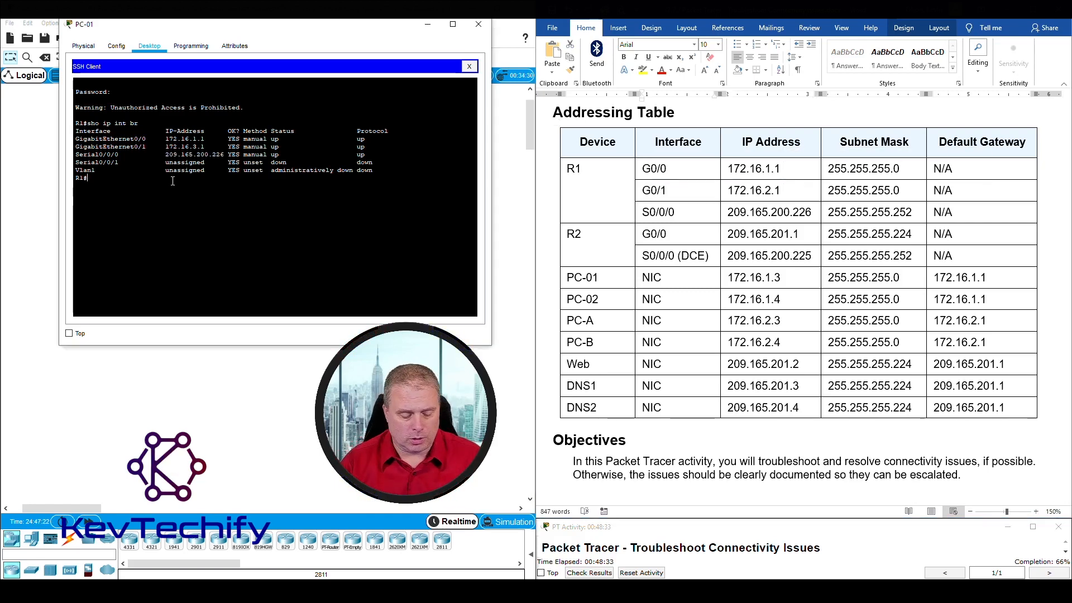
text(conf t)
key(Return)
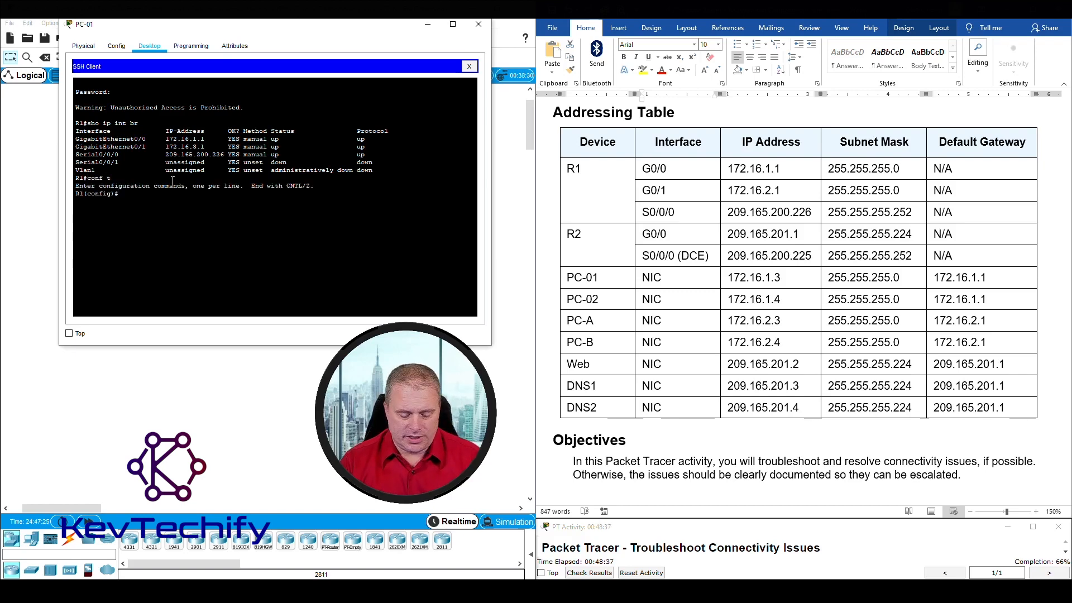
text(int g)
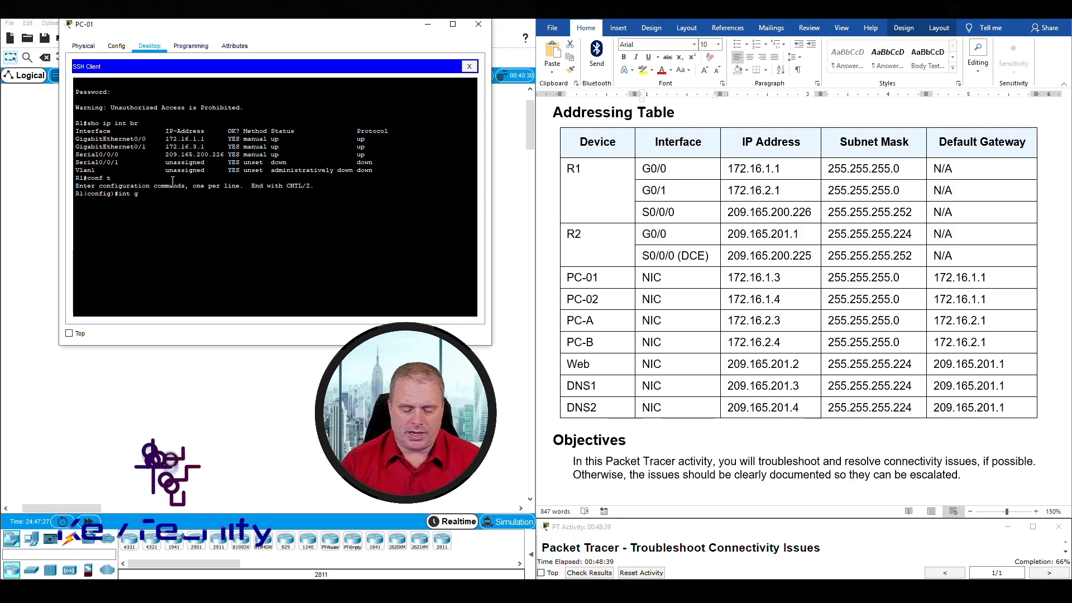
text(0/1)
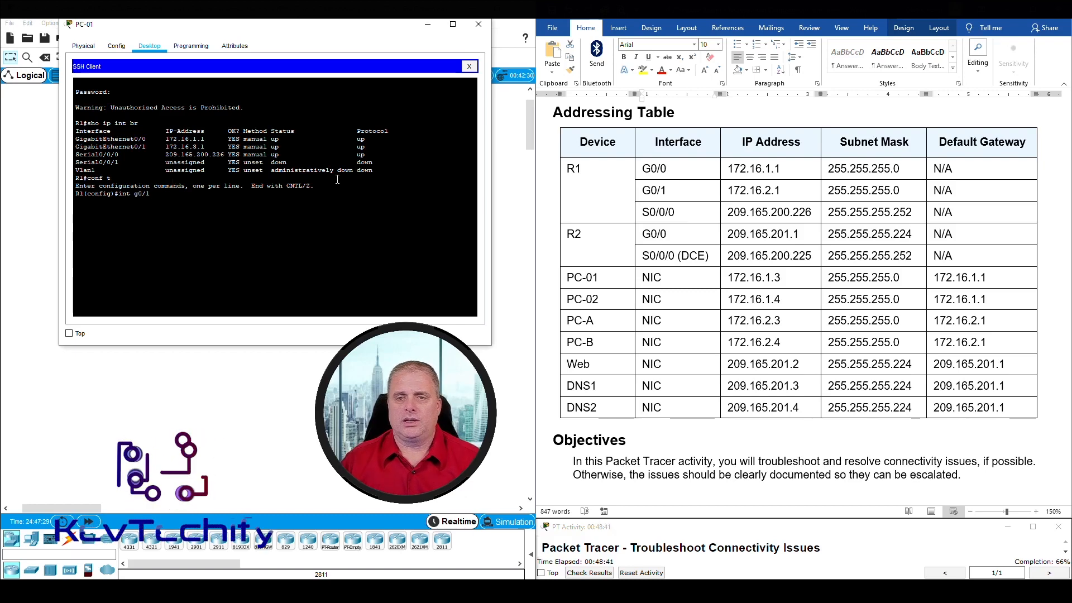
drag(677, 193, 770, 190)
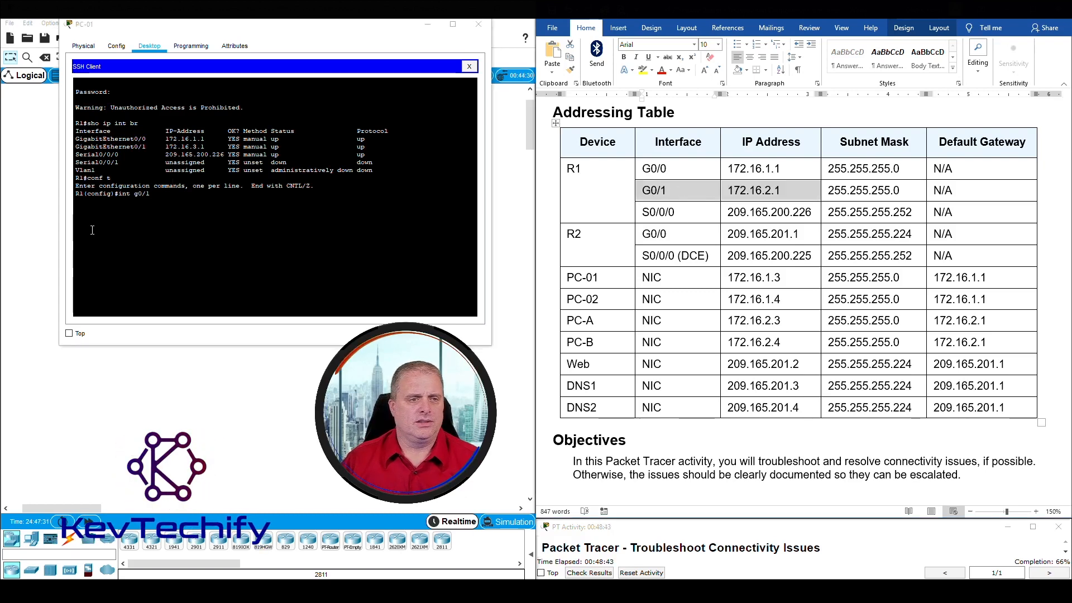
key(Return)
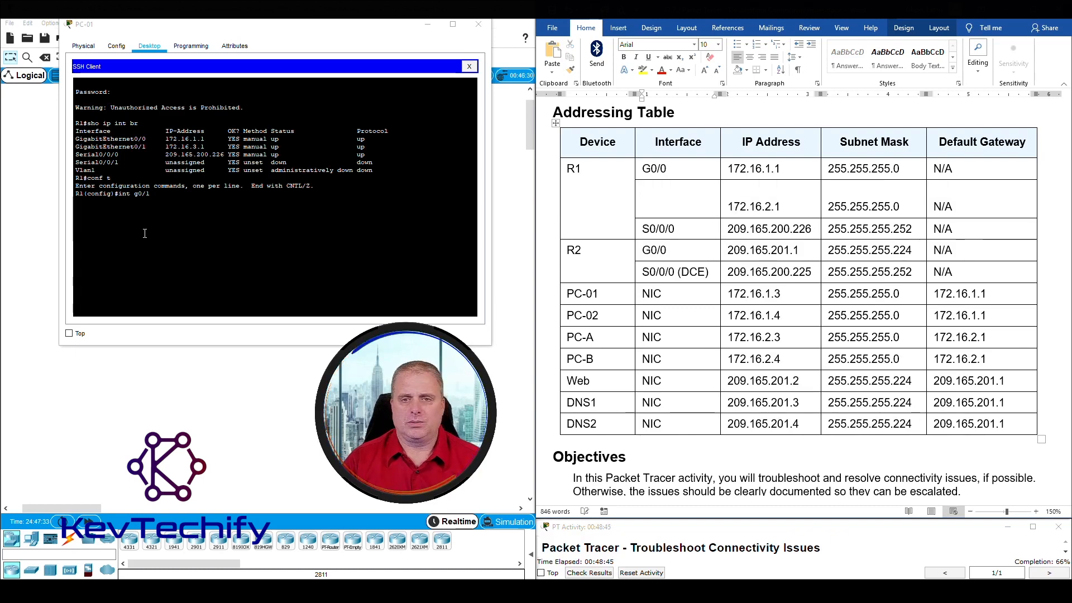
key(BackSpace)
key(ctrl+z)
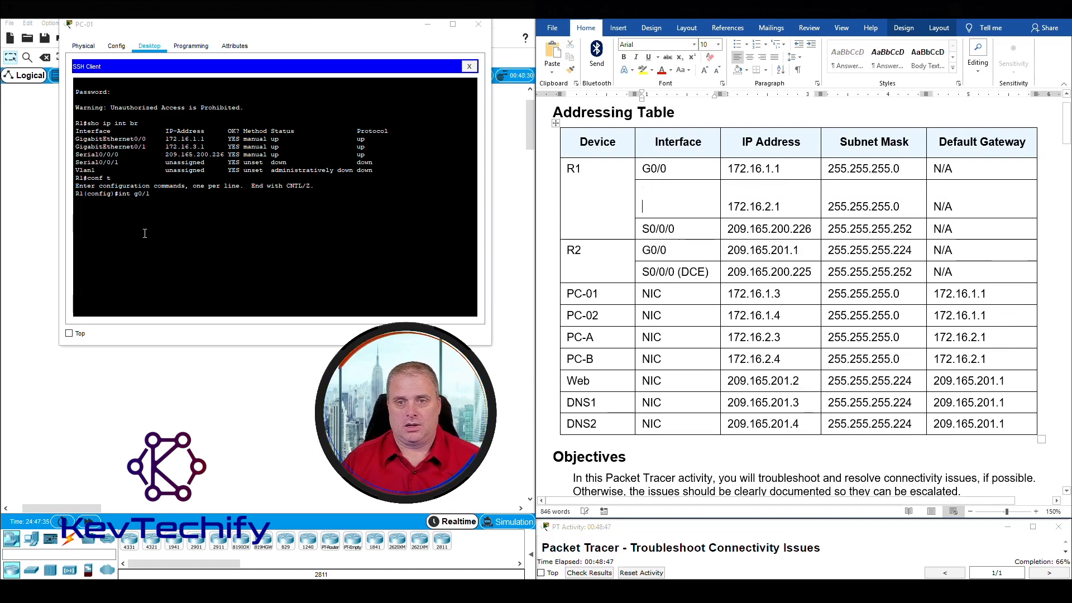
key(ctrl+z)
Enter interface configuration mode for g0/1 on R1 and check the mode indicator in the prompt
click(183, 192)
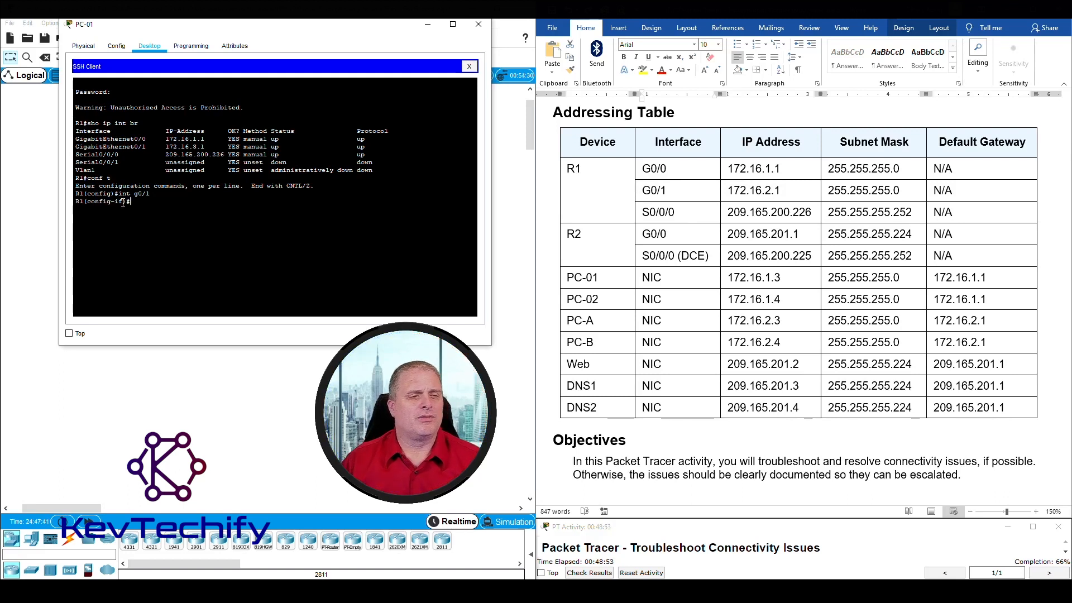
drag(124, 202, 87, 203)
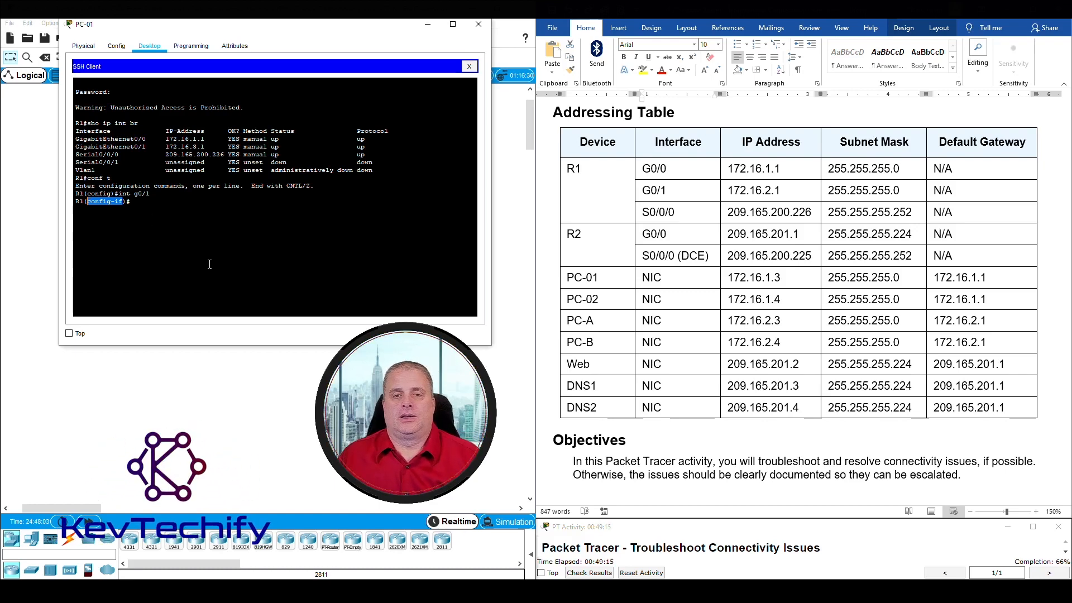
click(171, 200)
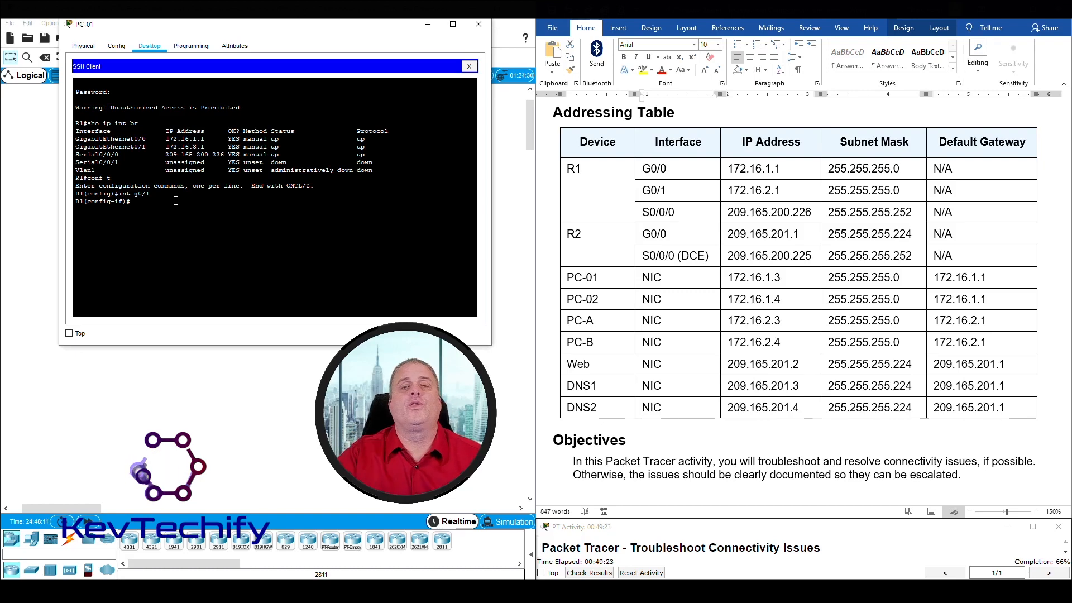
Assign R1's G0/1 interface the documented address with ip address 172.16.2.1 255.255.255.0
text(ip)
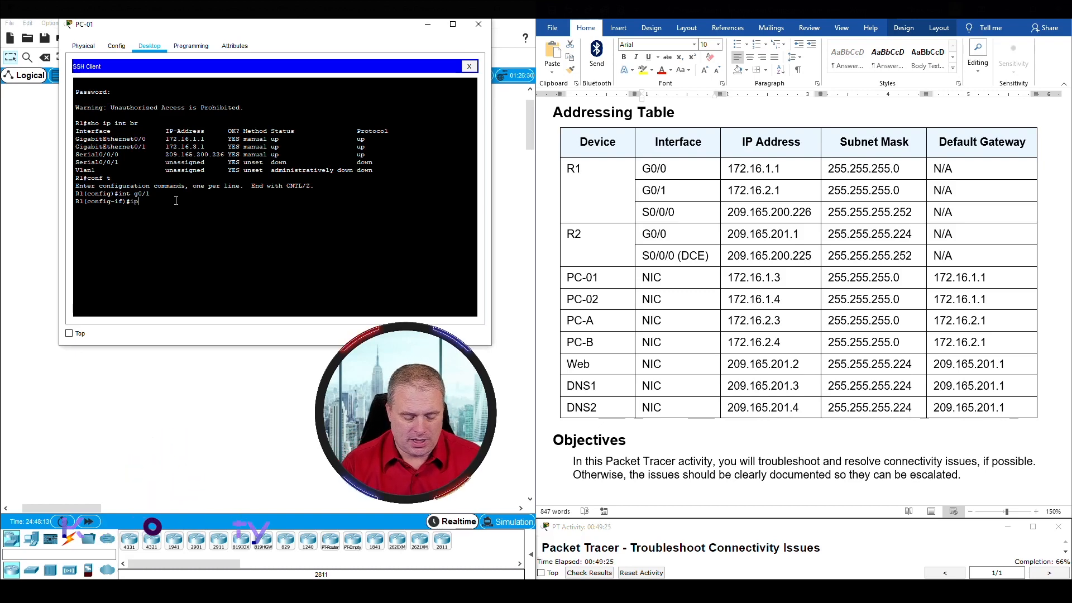
text( address)
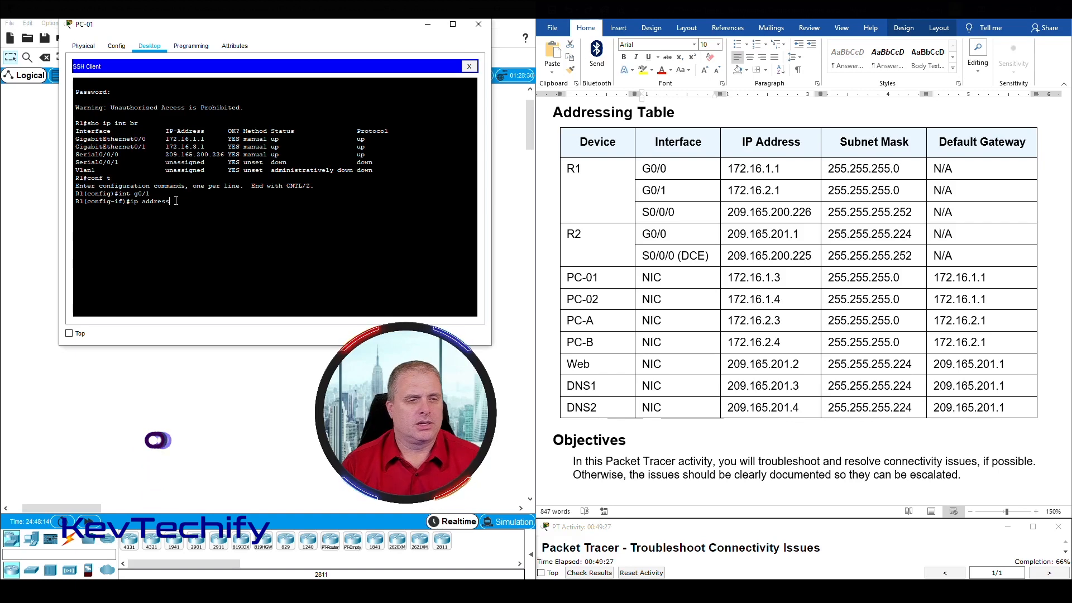
drag(649, 190, 761, 191)
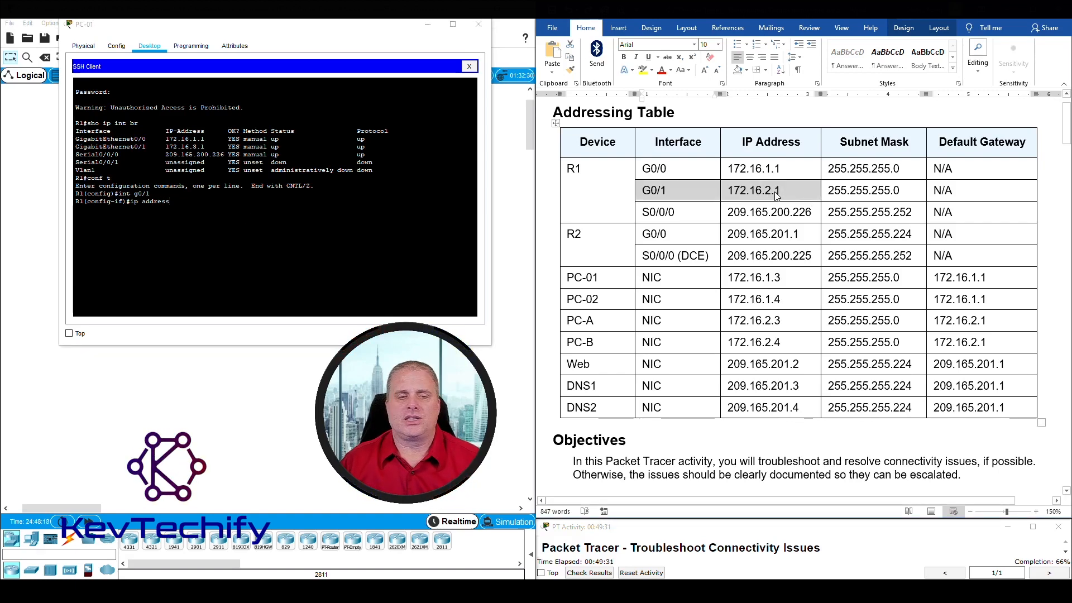
click(235, 201)
text(172.16.2.)
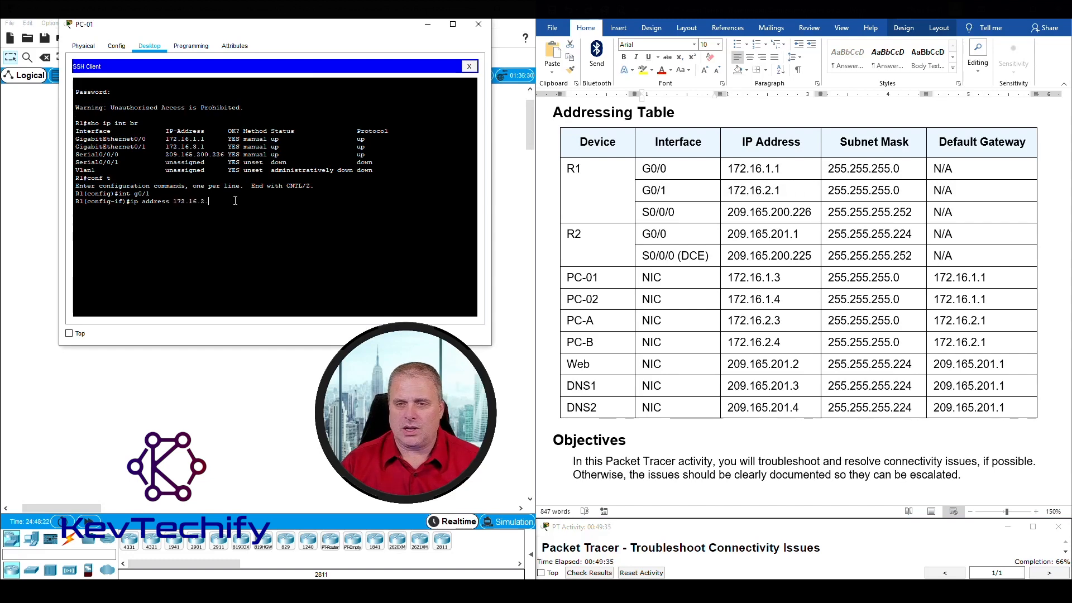
text(1 255.255.255)
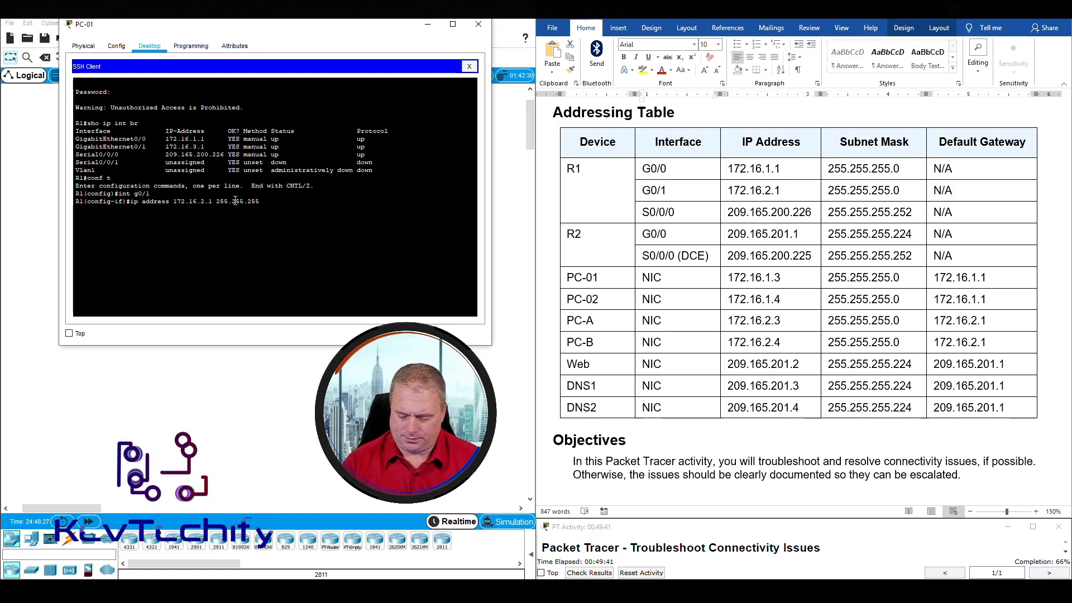
text(.0)
key(Return)
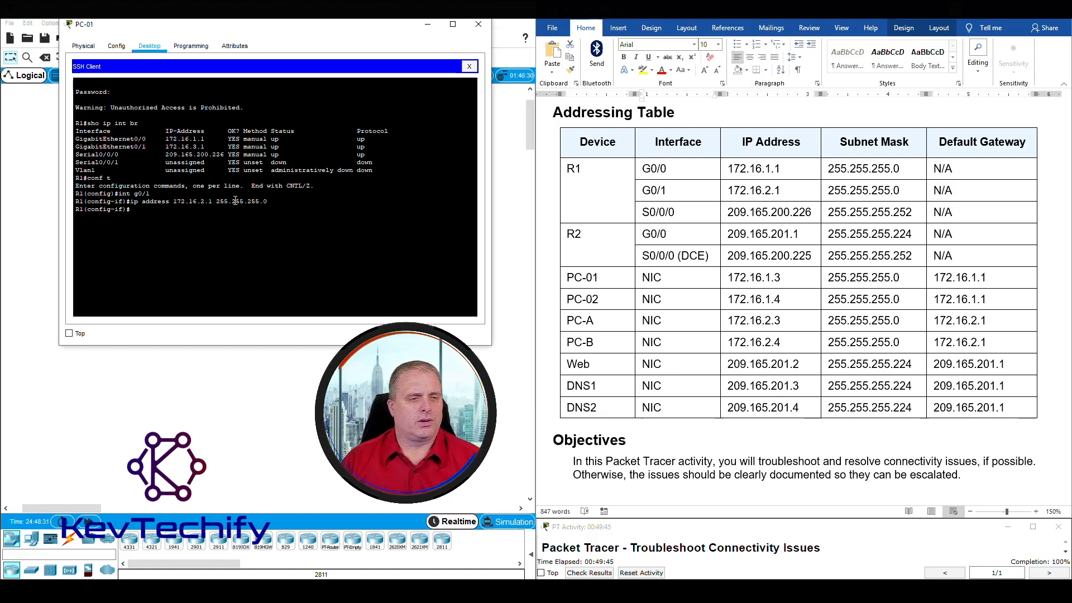
Exit interface and global configuration modes on R1 with exit, and close the PC-01 window
text(exit)
key(Return)
text(e)
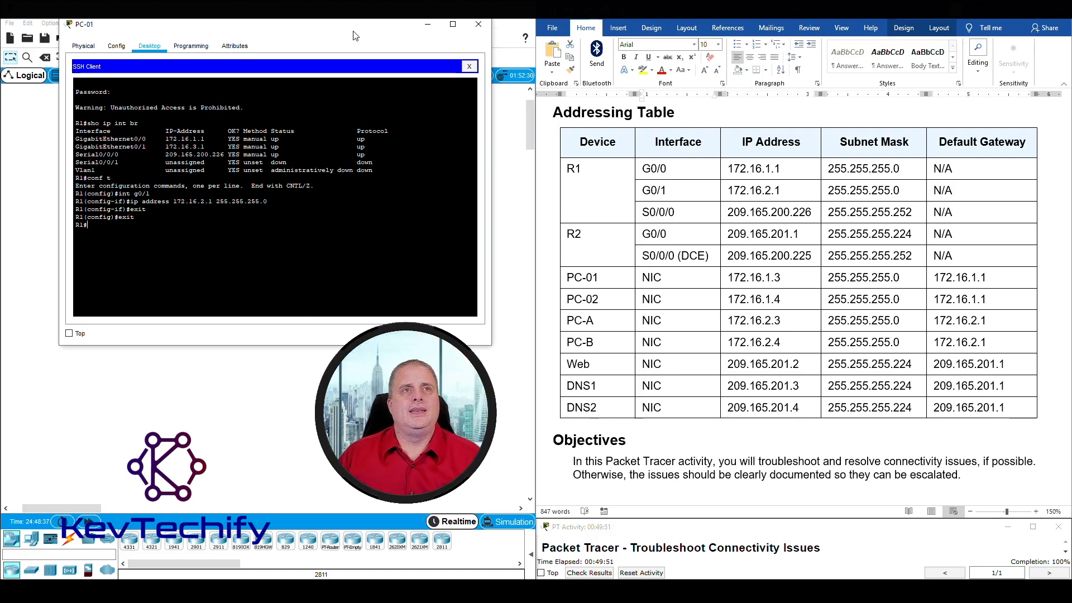
drag(357, 31, 517, 46)
click(636, 39)
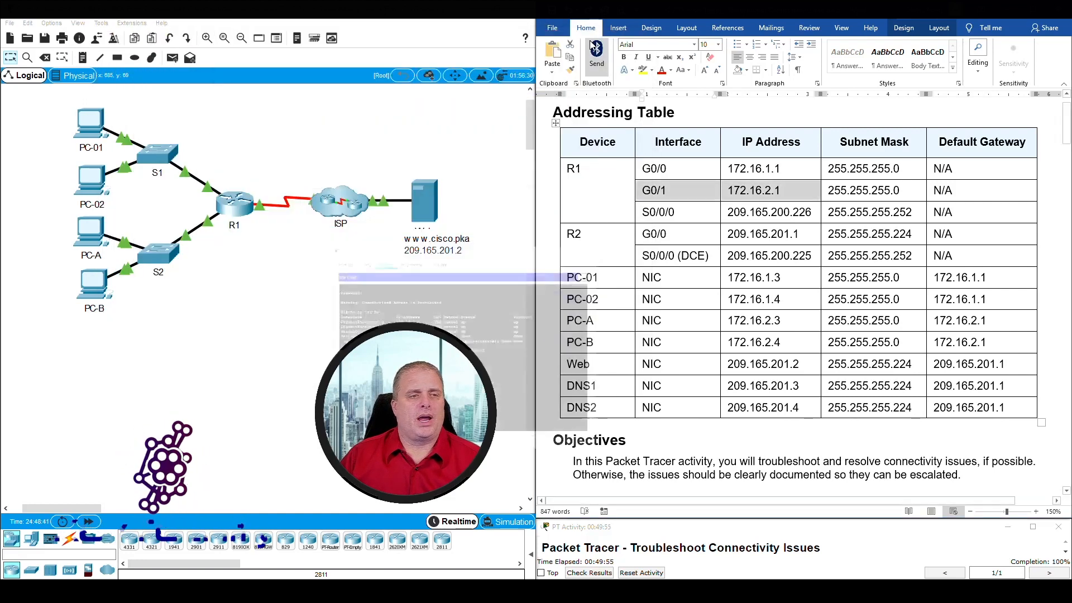
Open PC-A, close its Telnet / SSH Client, and bring up the latest line of its Command Prompt
click(97, 232)
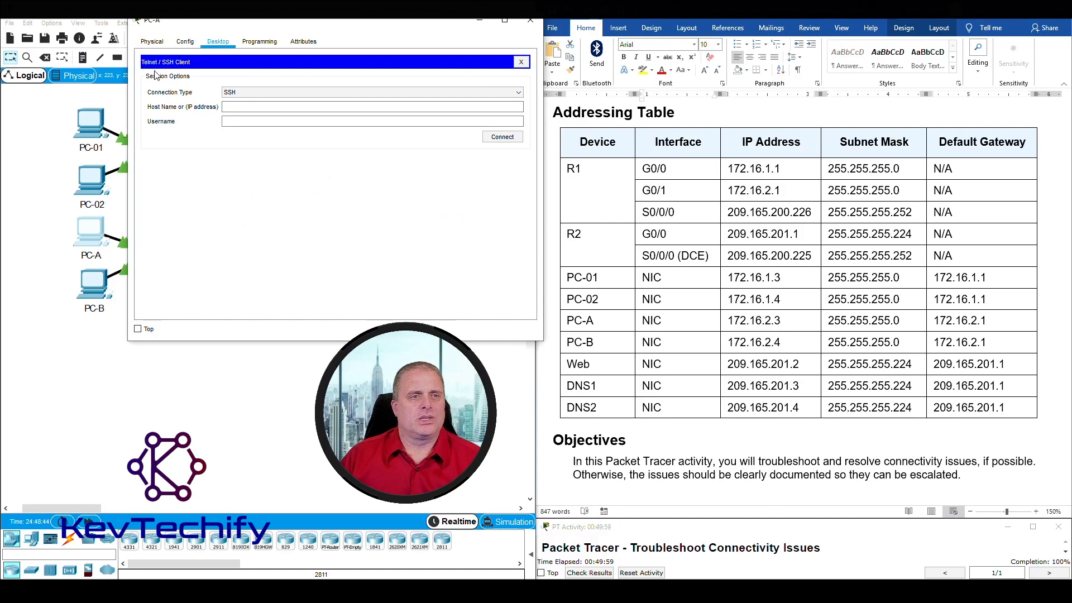
click(520, 62)
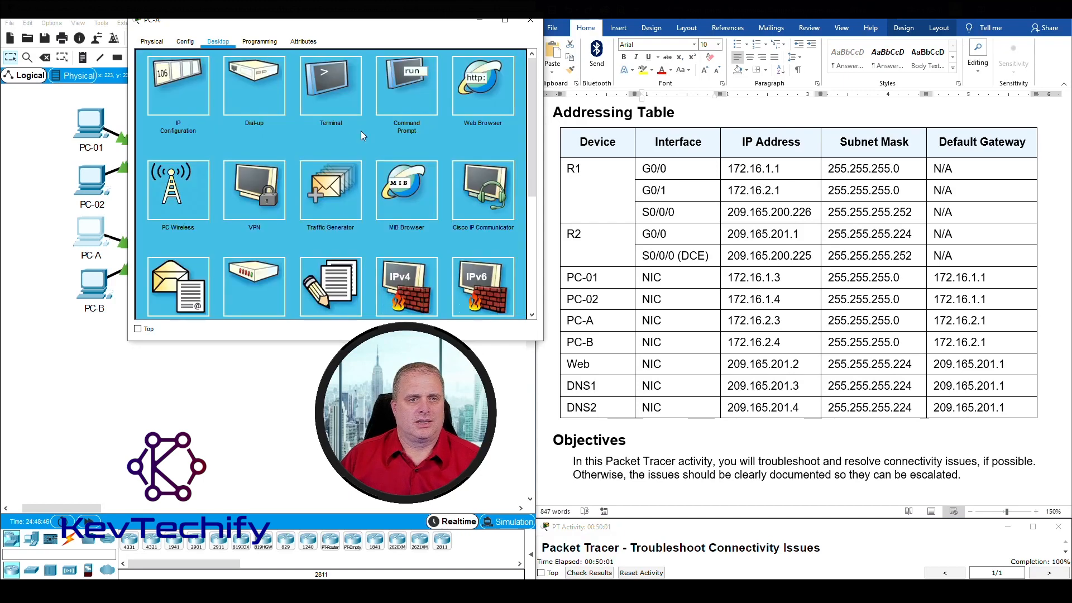
click(408, 82)
drag(424, 21, 383, 19)
drag(486, 177, 486, 254)
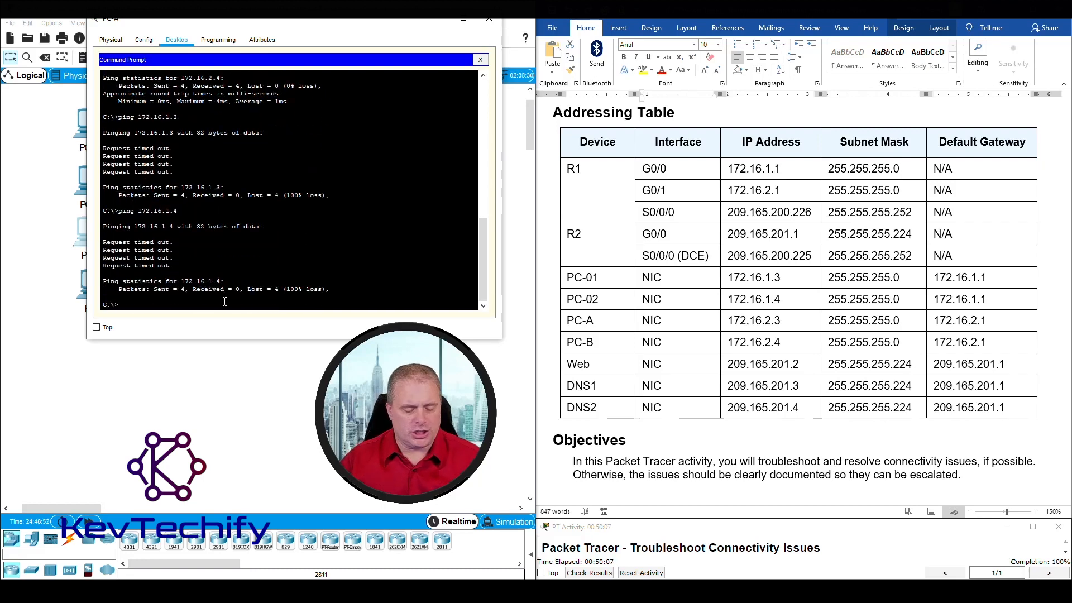
Compare PC-A's default gateway with R1's G0/1 entry in the Addressing Table, and ping 172.16.2.1 from PC-A
text(ping)
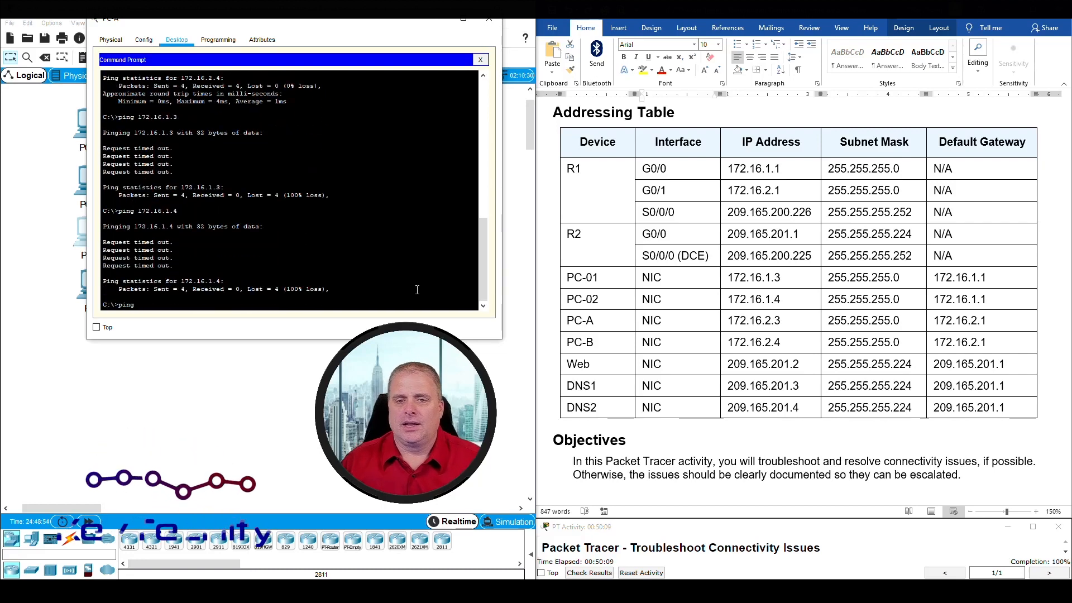
drag(647, 190, 754, 190)
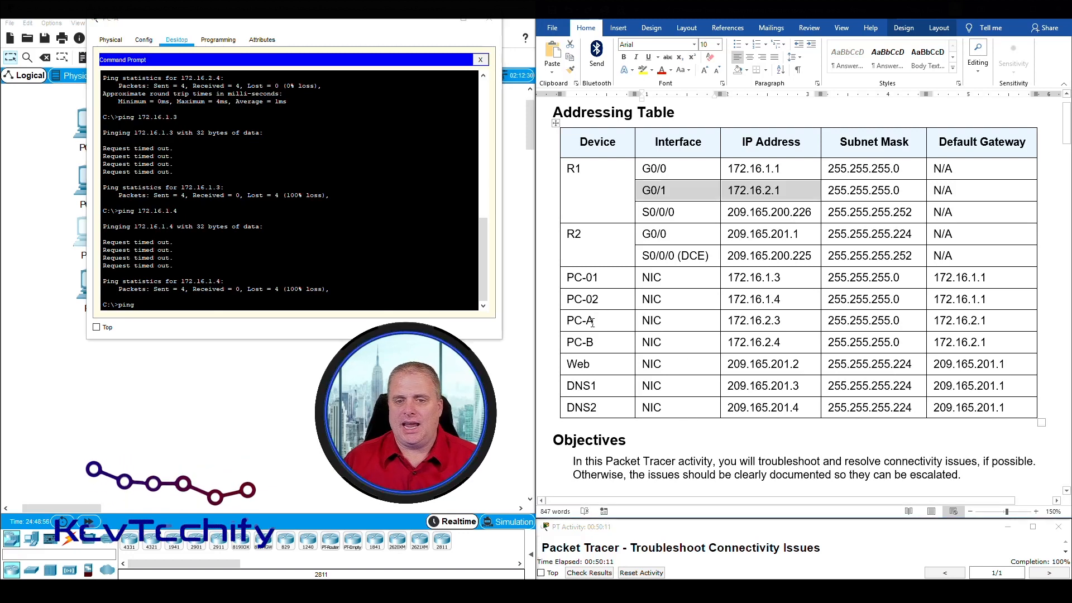
ctrl+click(940, 321)
click(940, 321)
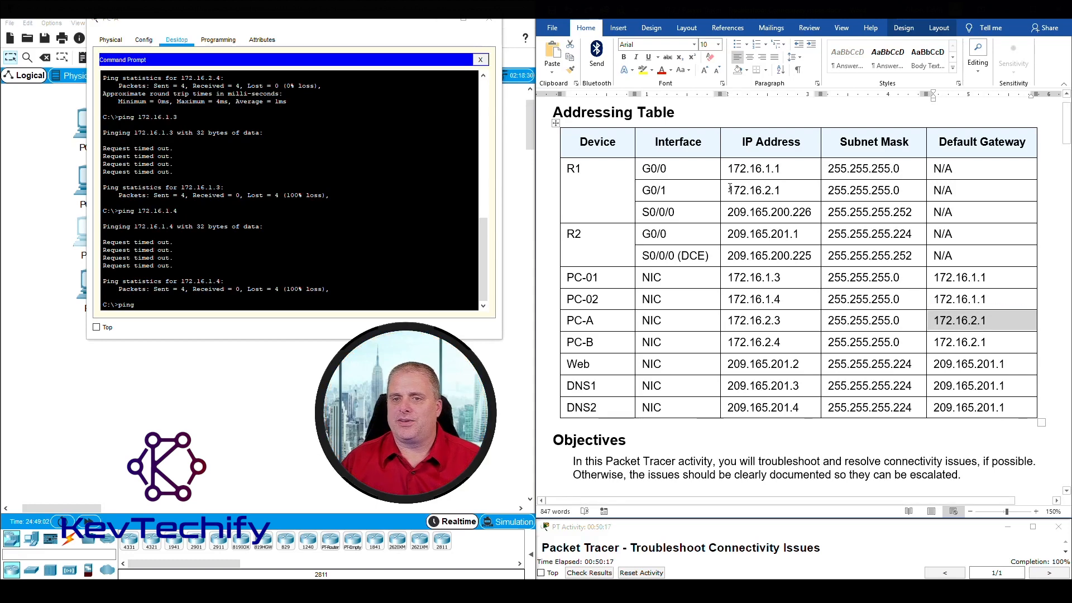
drag(729, 190, 799, 194)
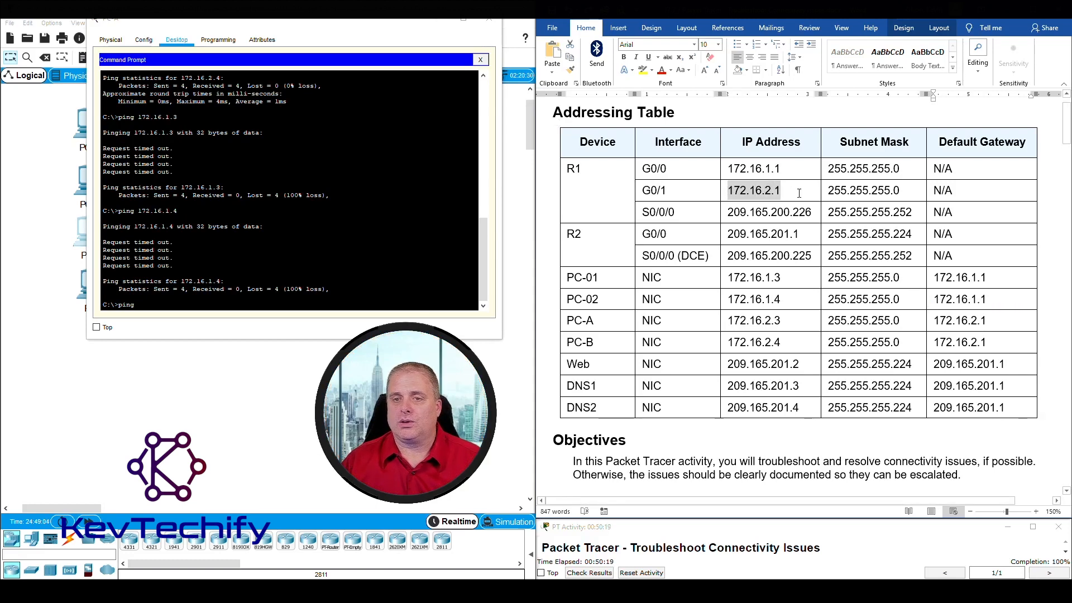
click(157, 305)
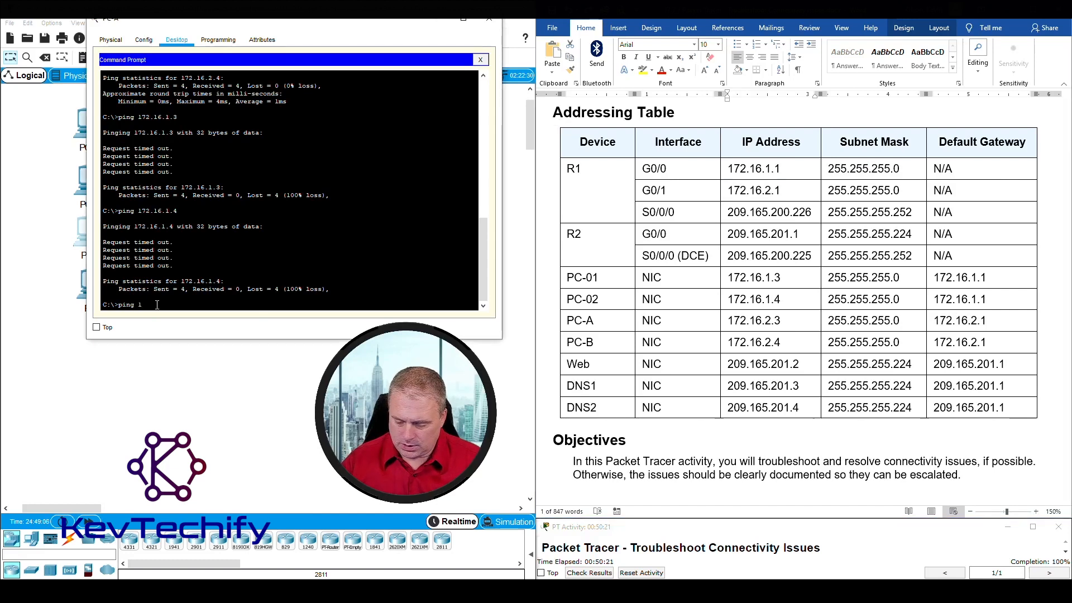
text(172.16.)
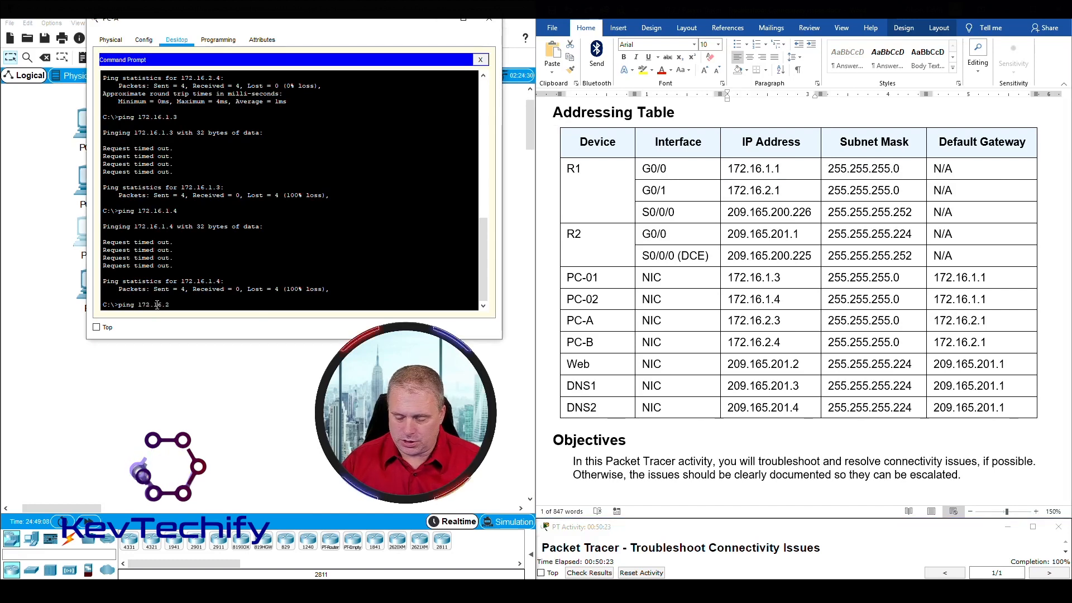
text(2.1)
key(Return)
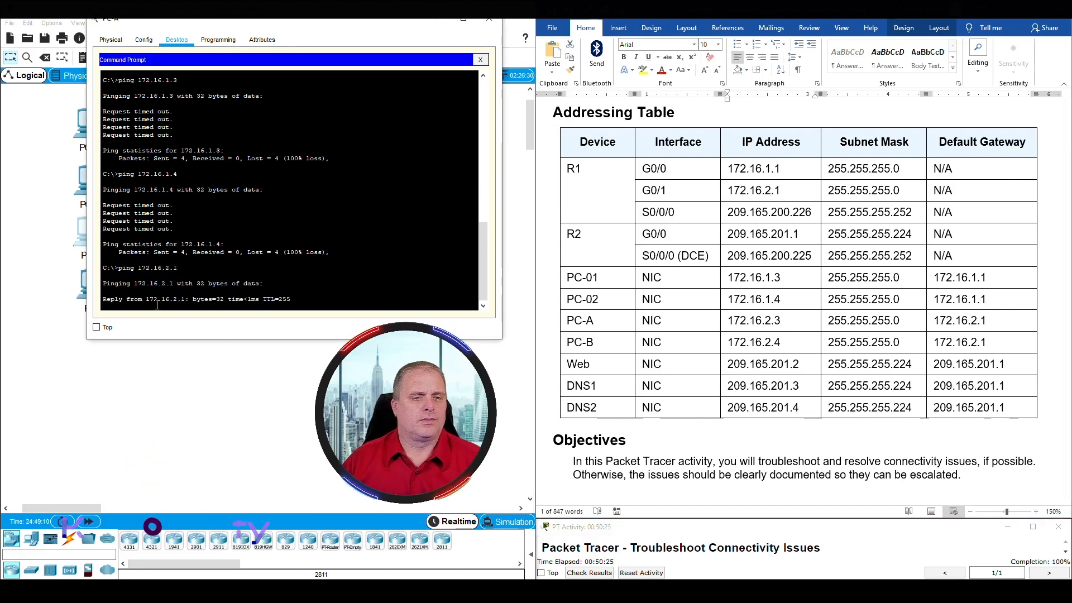
Look up PC-01's address in the Addressing Table and ping 172.16.1.3 from PC-A
drag(291, 21, 550, 46)
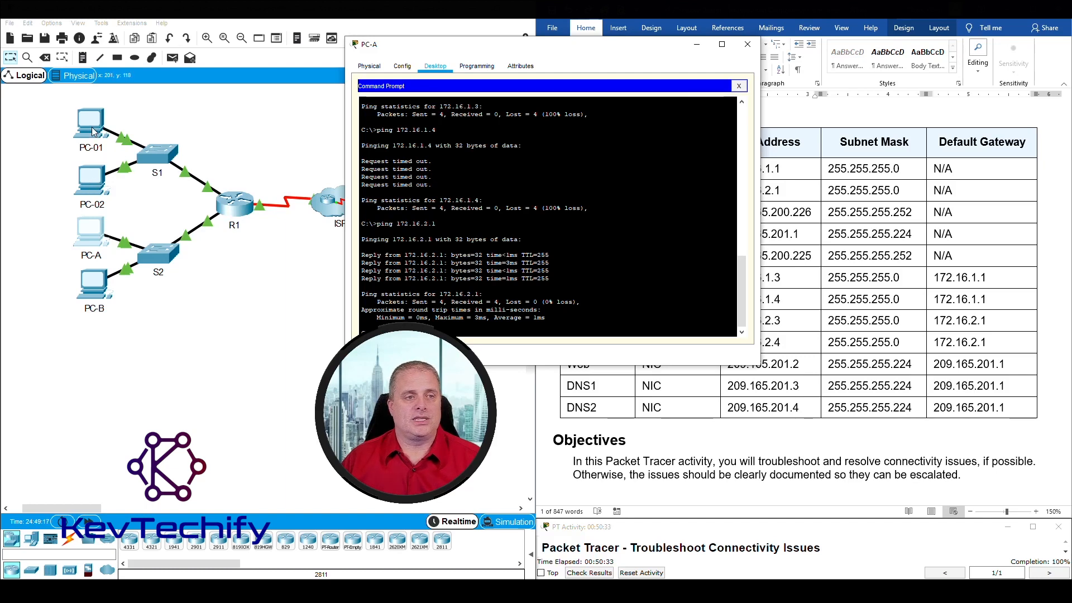
drag(424, 44, 191, 31)
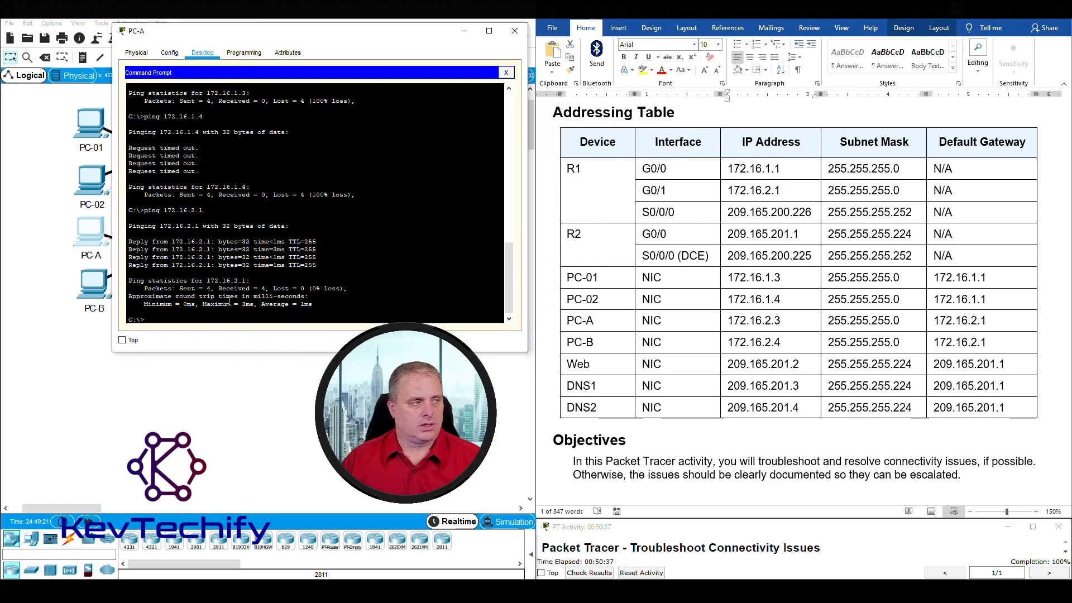
text(ping)
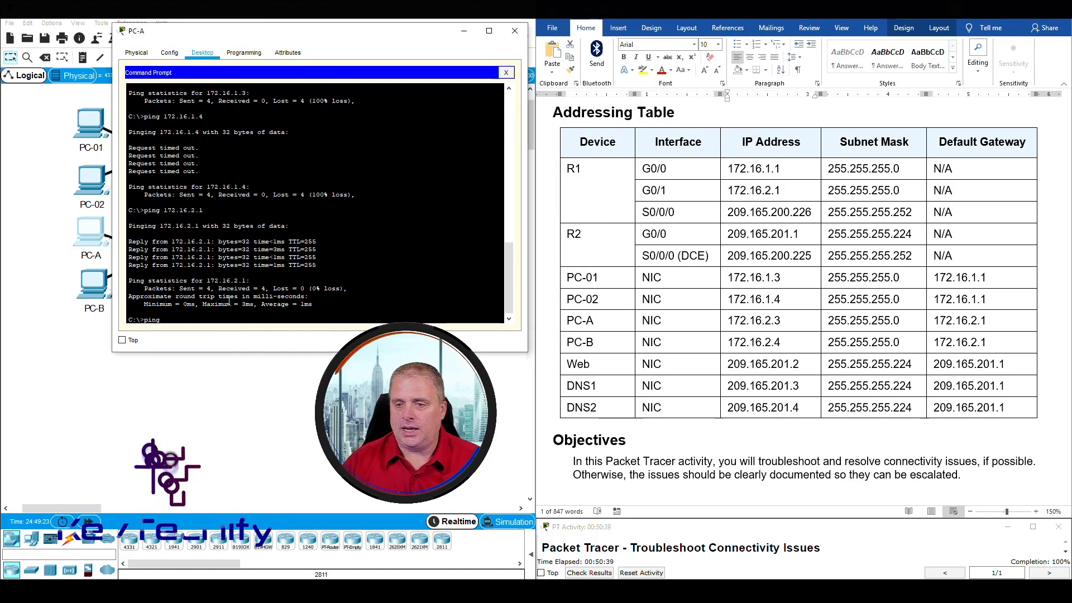
click(728, 278)
drag(728, 278, 780, 278)
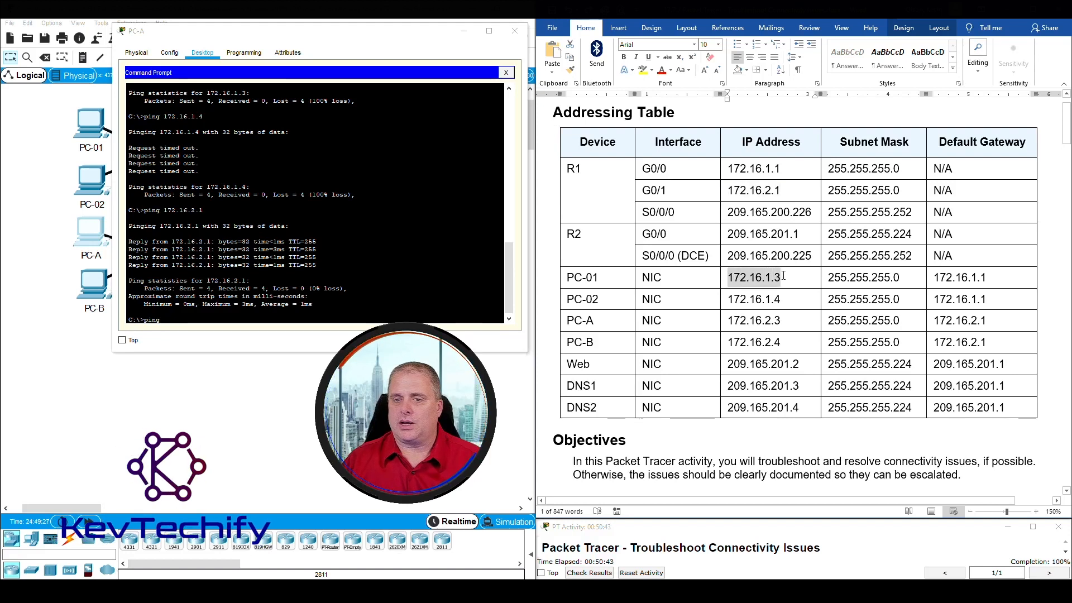
click(233, 319)
text(172.16.1.)
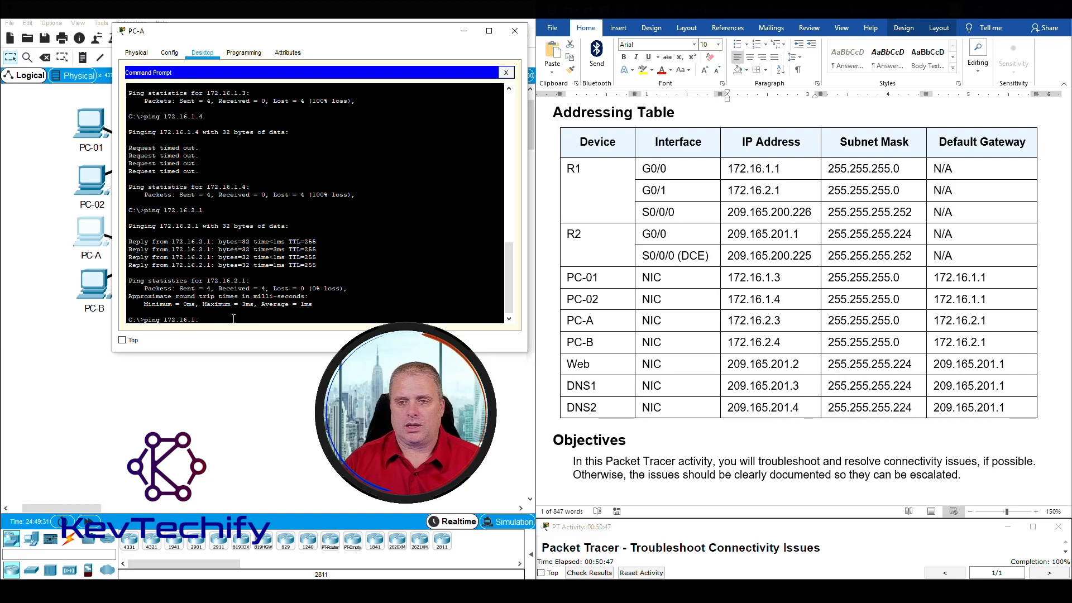
text(3)
key(Return)
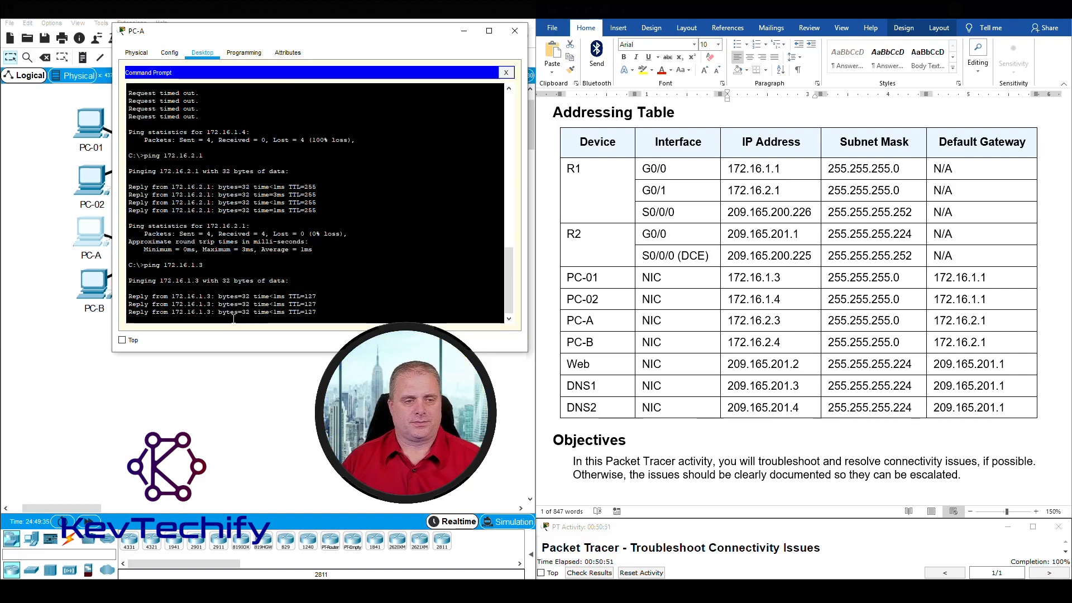
Ping PC-02 at 172.16.1.4 from PC-A, examine the replies, and repeat the ping
text(ping 172.16.1.)
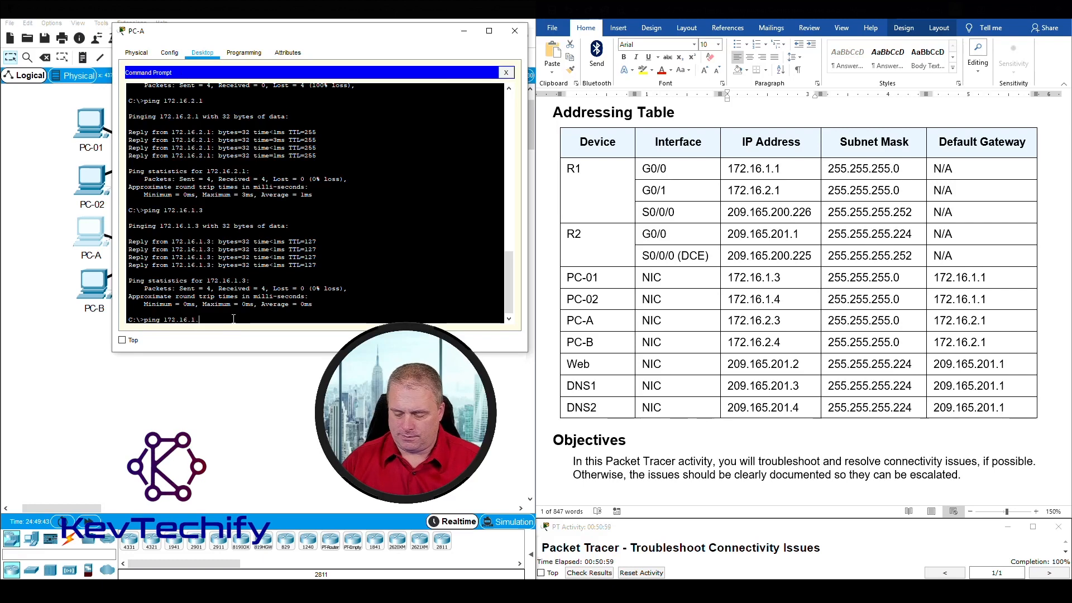
text(4)
key(Return)
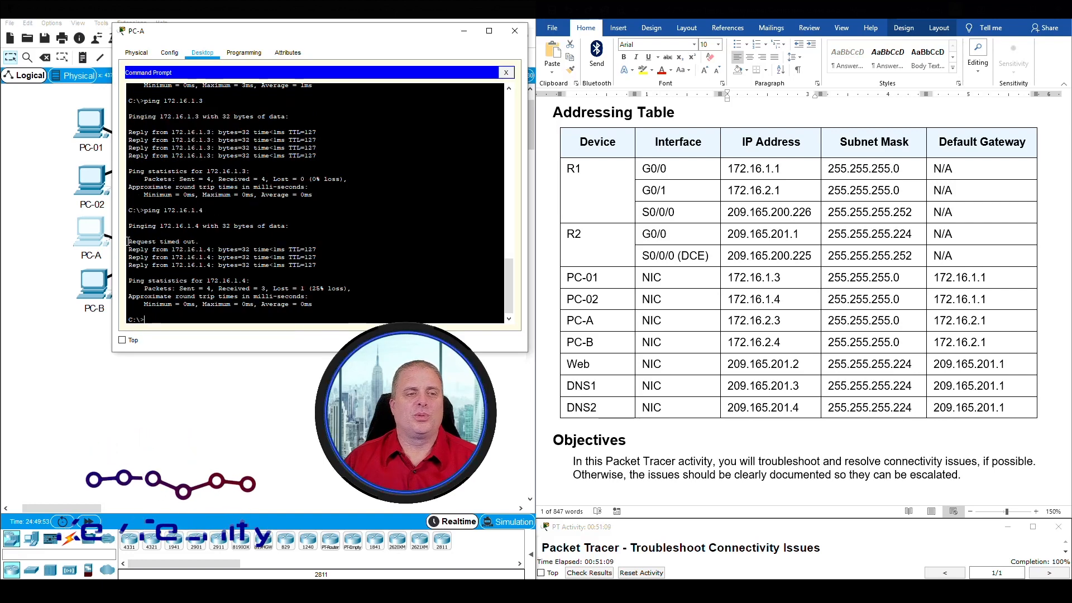
drag(147, 241, 206, 242)
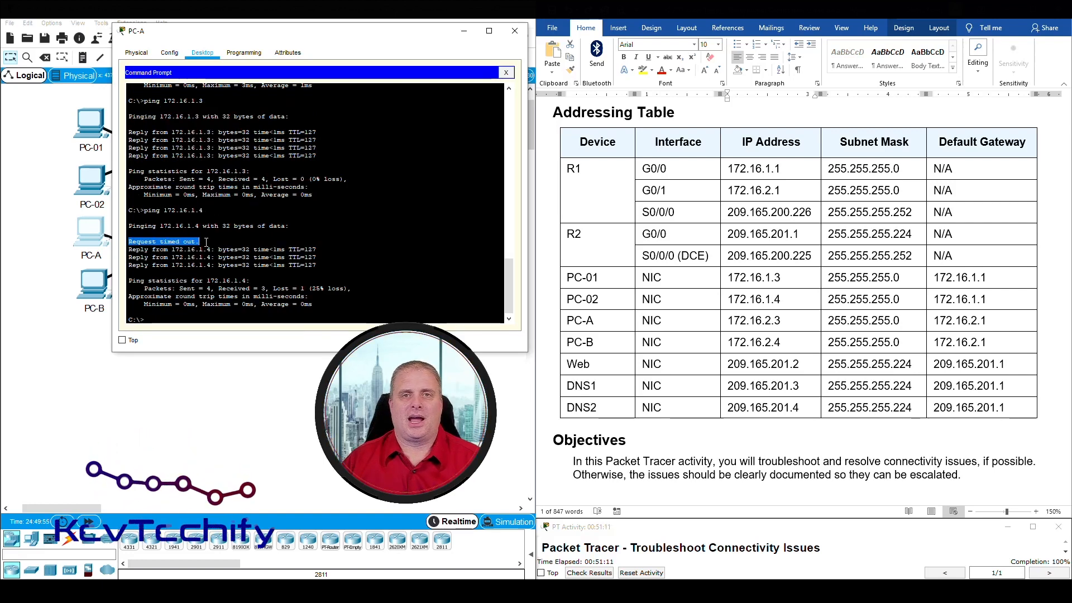
click(152, 253)
key(Up)
key(Return)
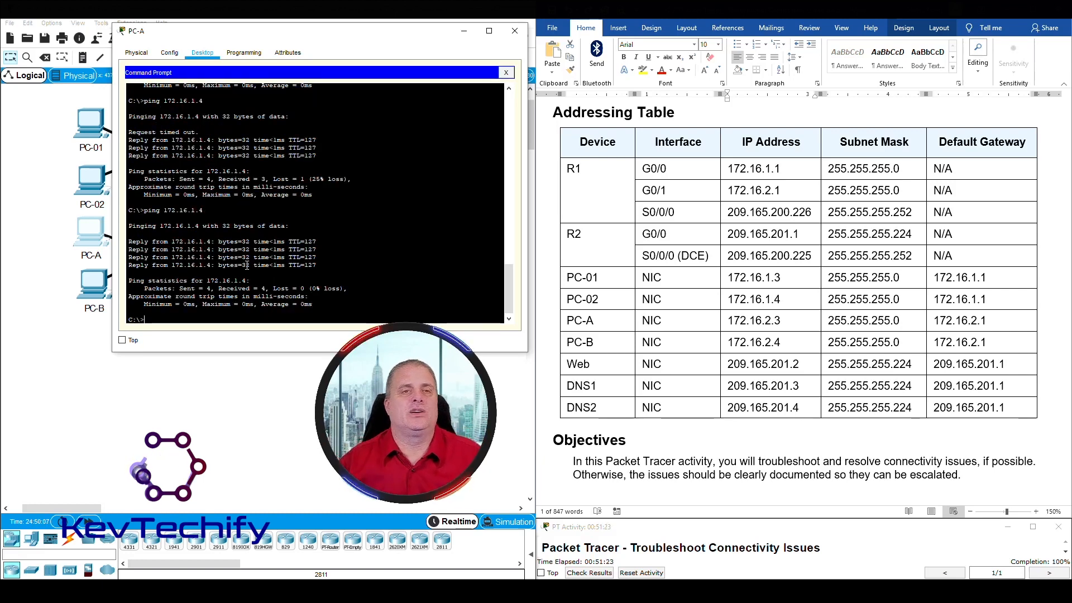
drag(265, 37, 288, 21)
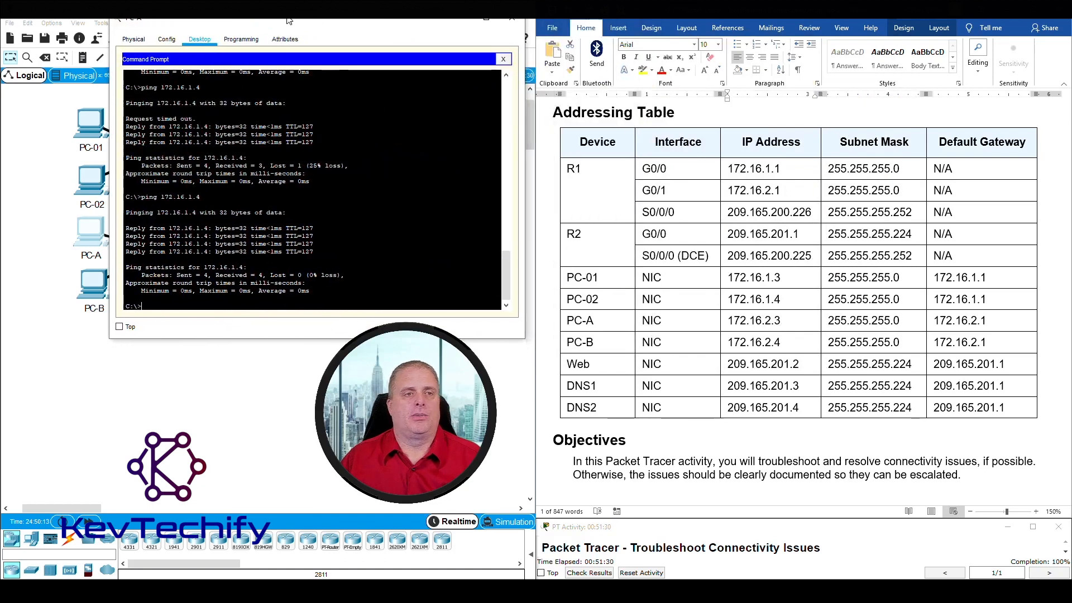
click(503, 59)
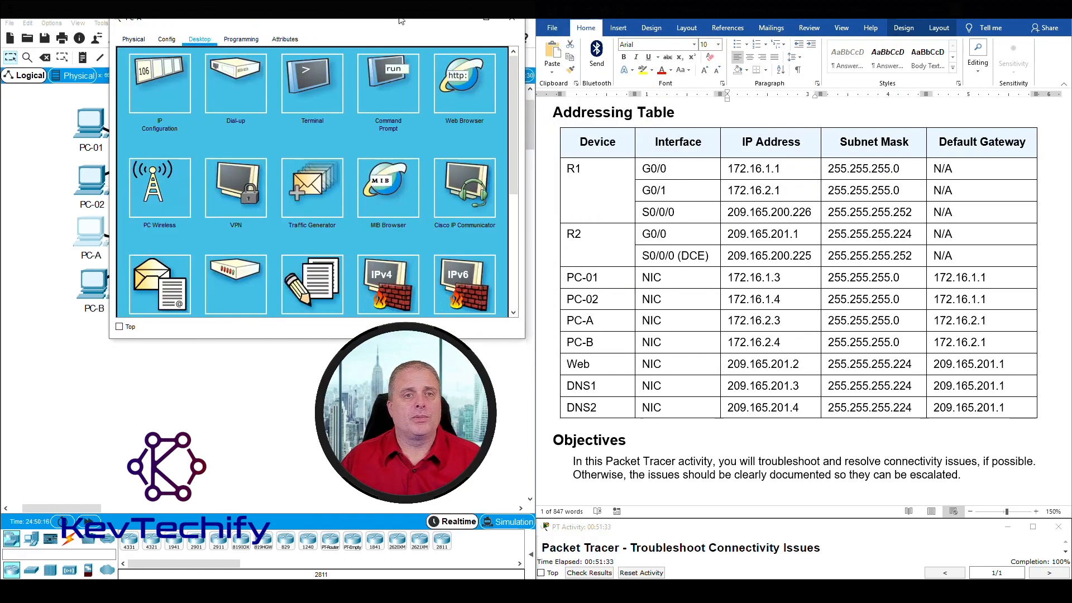
click(474, 76)
drag(352, 30, 783, 37)
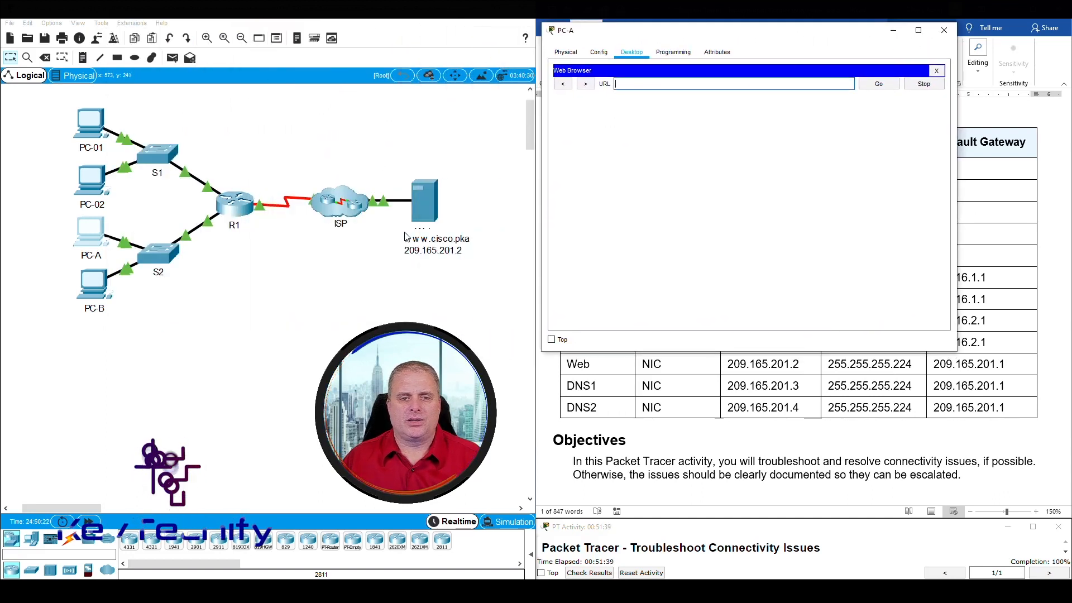
text(www.cisco.pka)
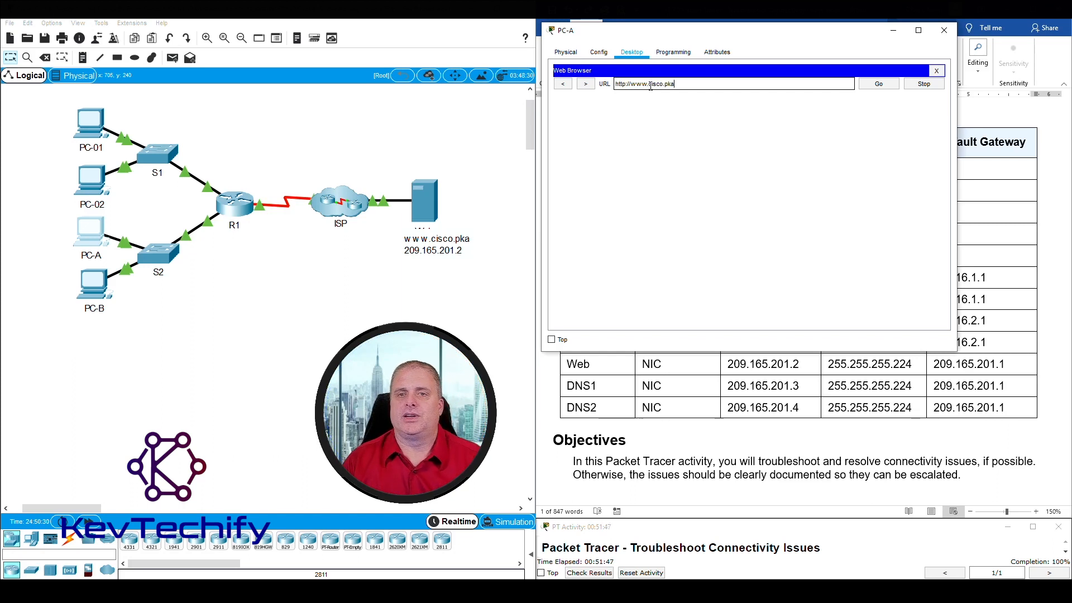
click(877, 83)
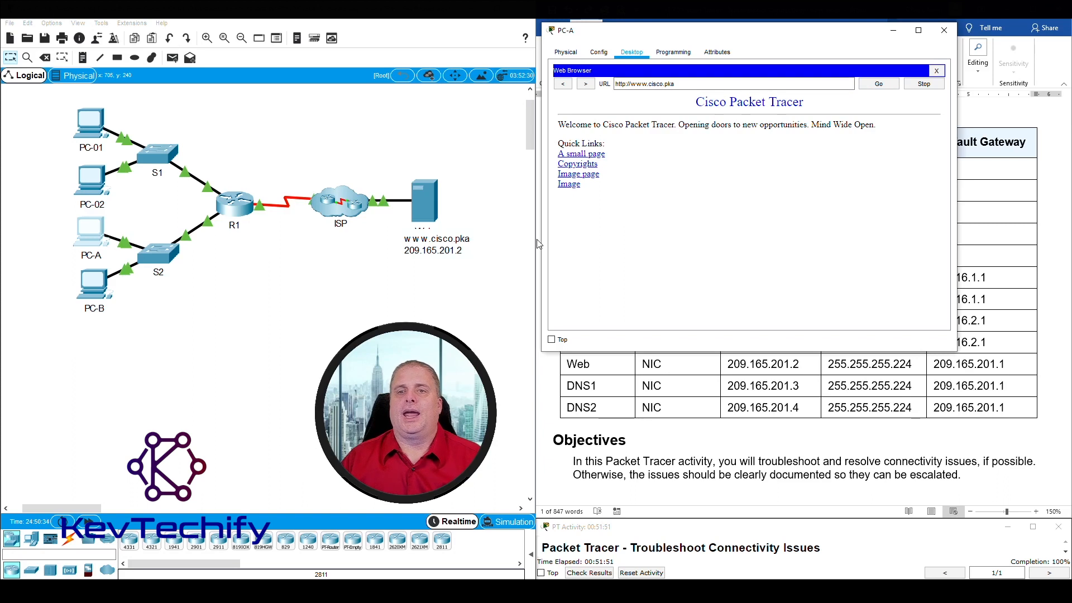
Load the web server by its IP address 209.165.201.2 in PC-A's Web Browser, keeping the Addressing Table uncovered
drag(693, 84, 601, 85)
text(209.165.201.2)
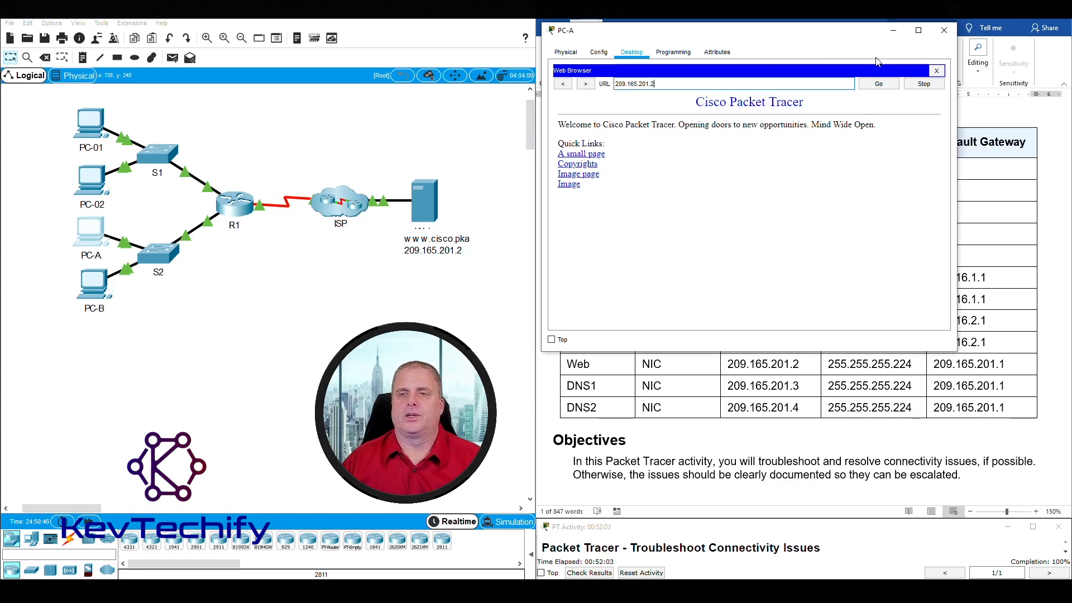
click(878, 84)
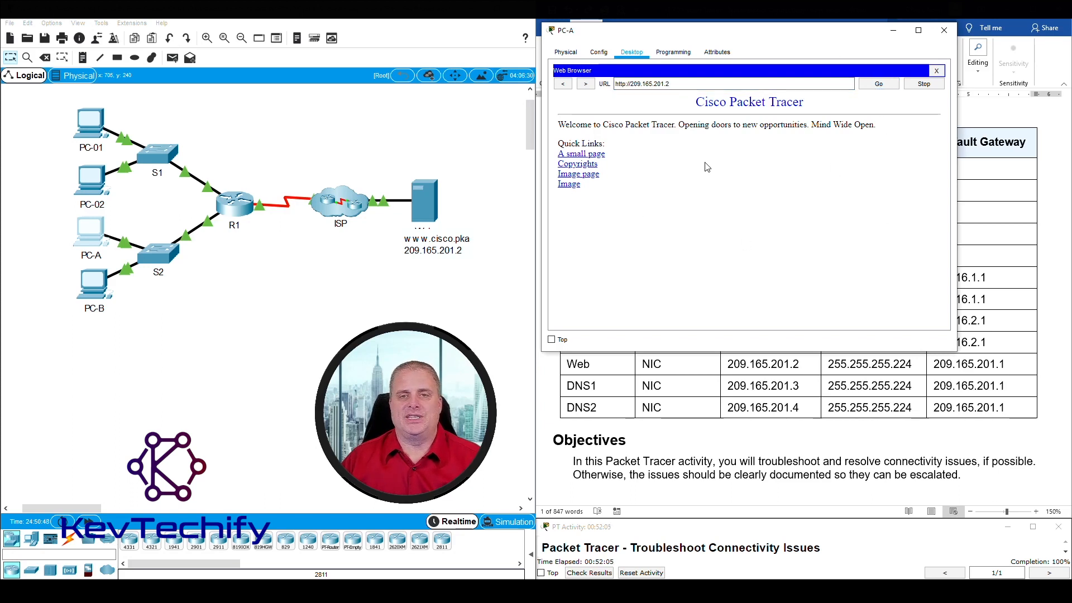
drag(789, 35, 413, 27)
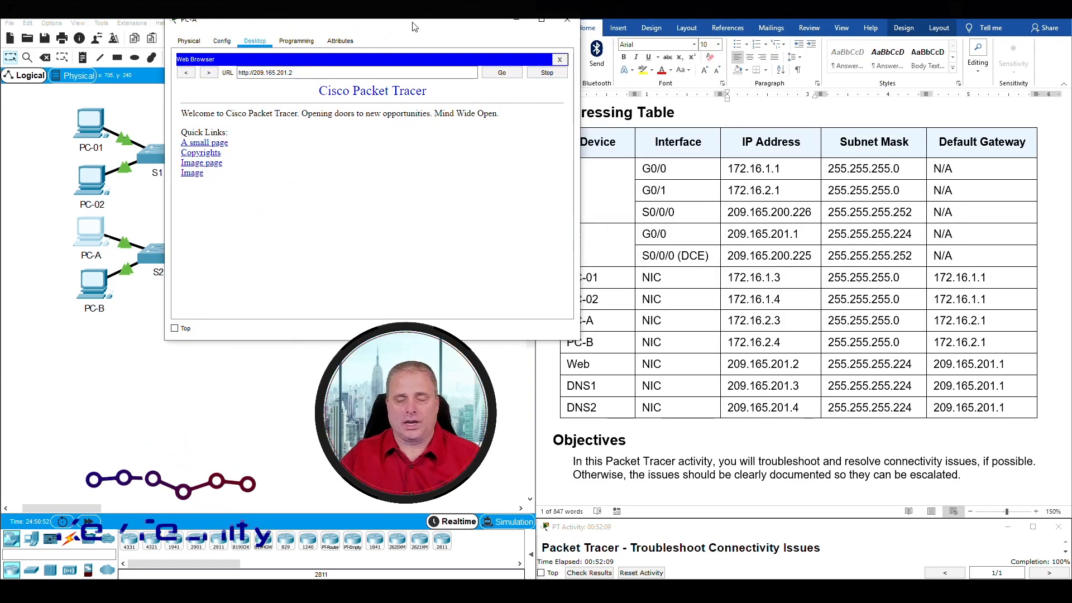
drag(413, 27, 349, 26)
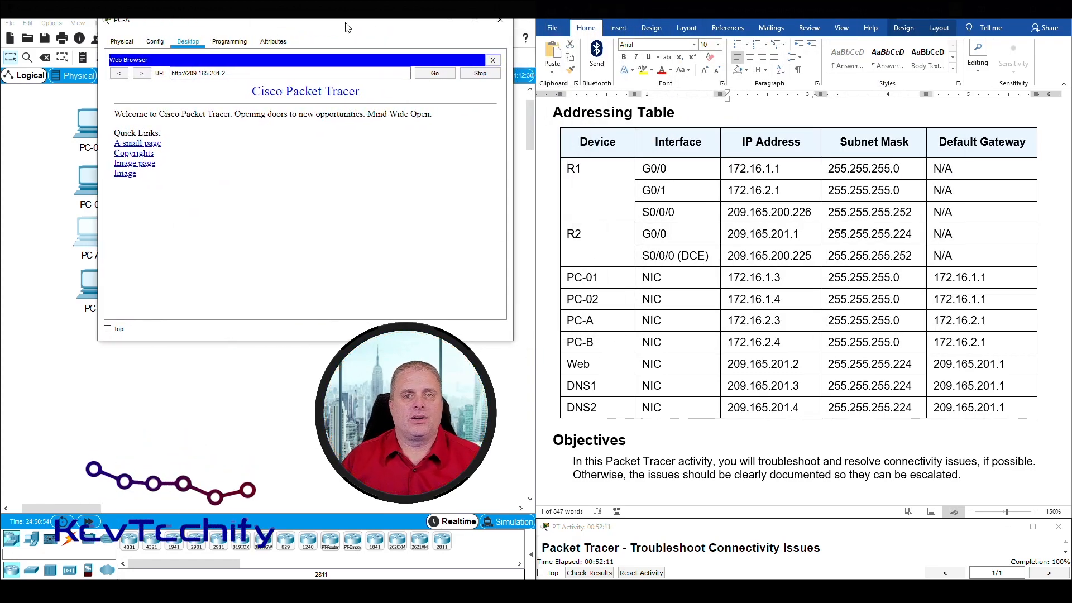
Add "The g0/1 interface on R1 had an incorrect IP address." to the PC-A issues answer in item d of the worksheet
scroll(758, 272, down, 15)
scroll(757, 272, down, 18)
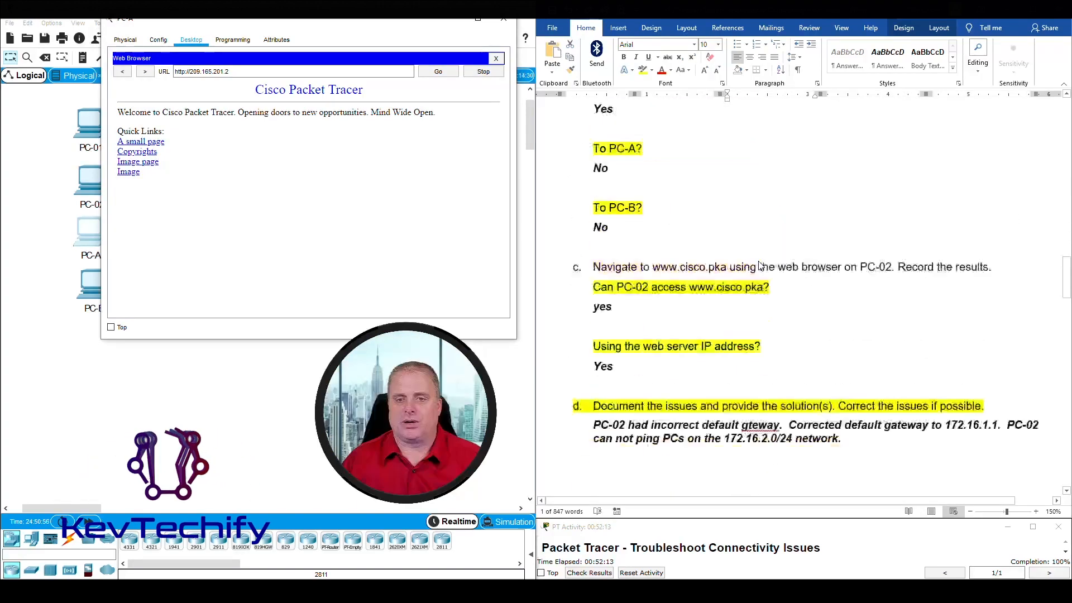
scroll(759, 266, down, 15)
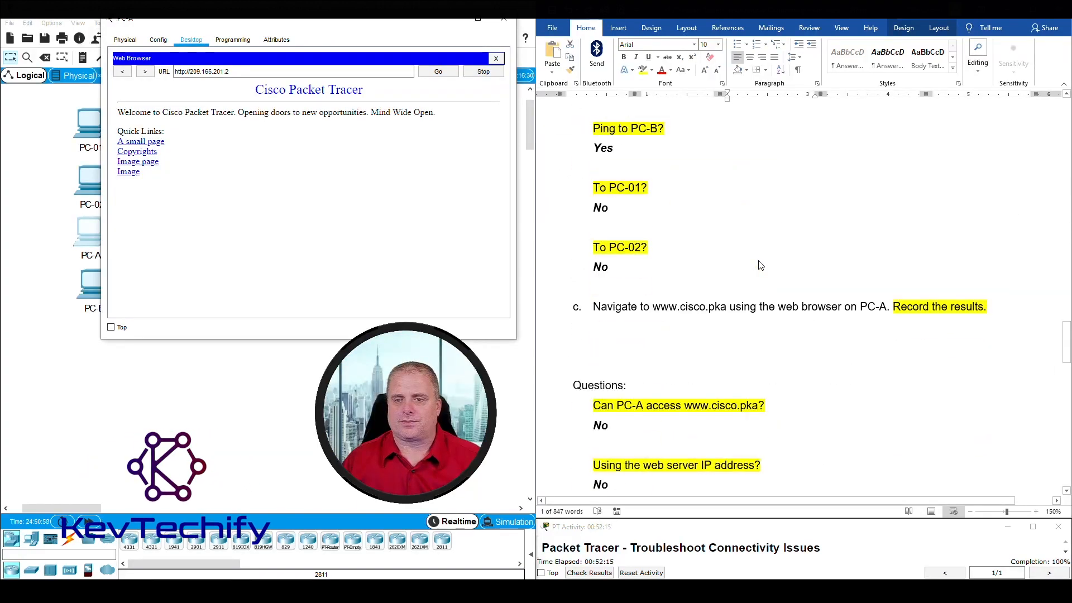
click(817, 335)
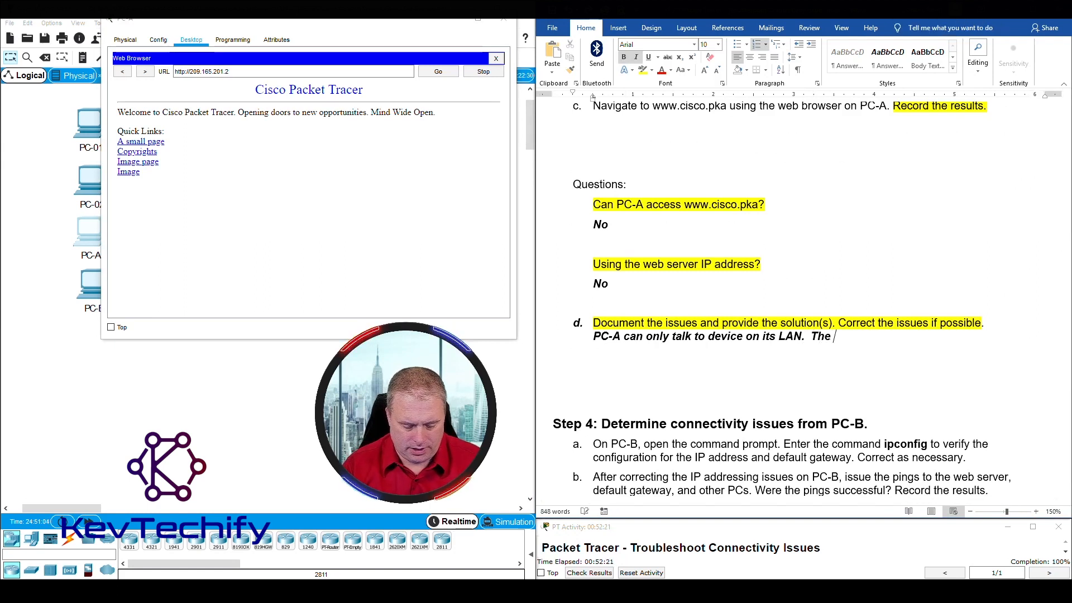
text(1 interface)
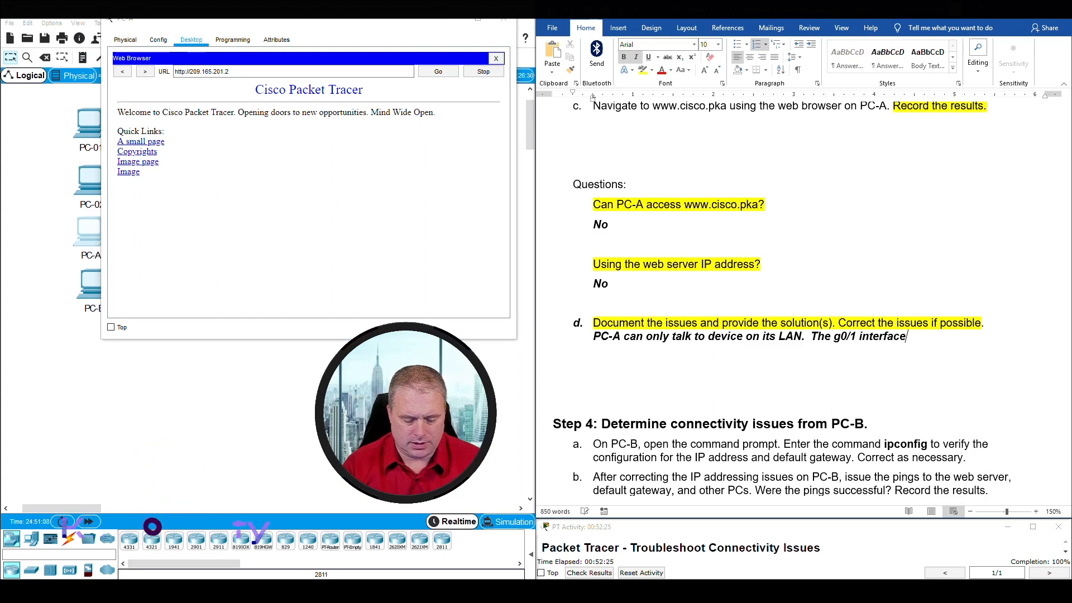
text( on R1 had an incorrect IP)
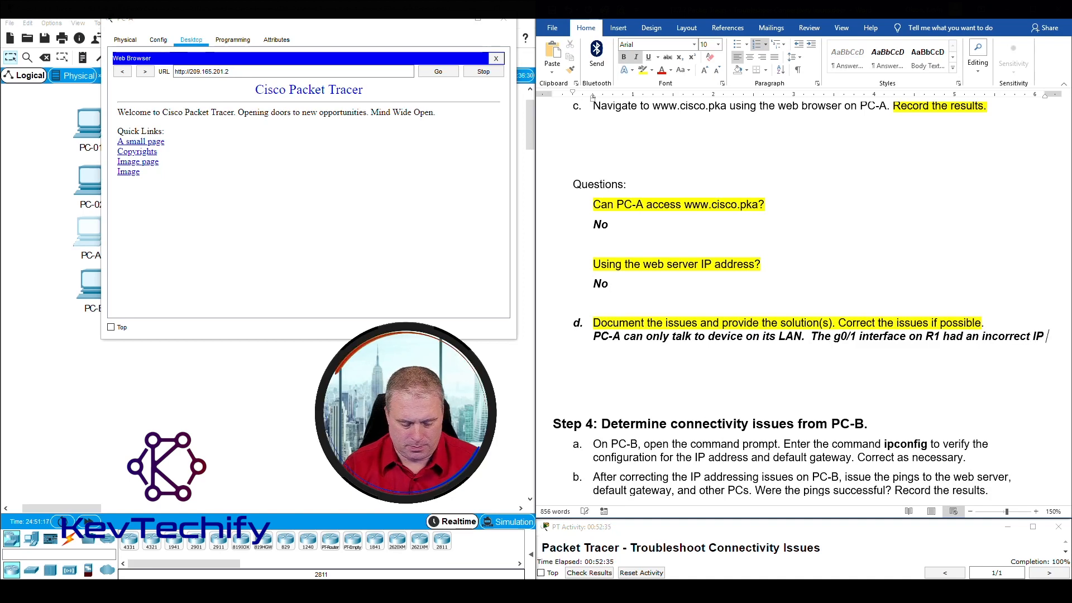
text(address.  Changed)
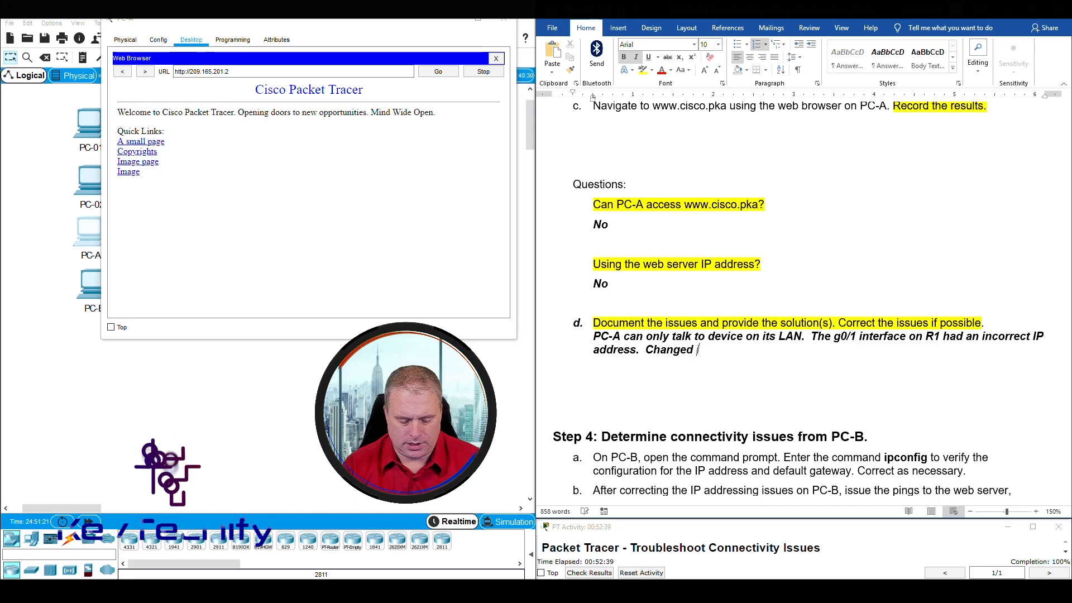
Check R1's G0/1 entry in the Addressing Table and complete the PC-A answer with "Changed it to 172.16.2.1/24. Fix connectivity."
text( it to 17)
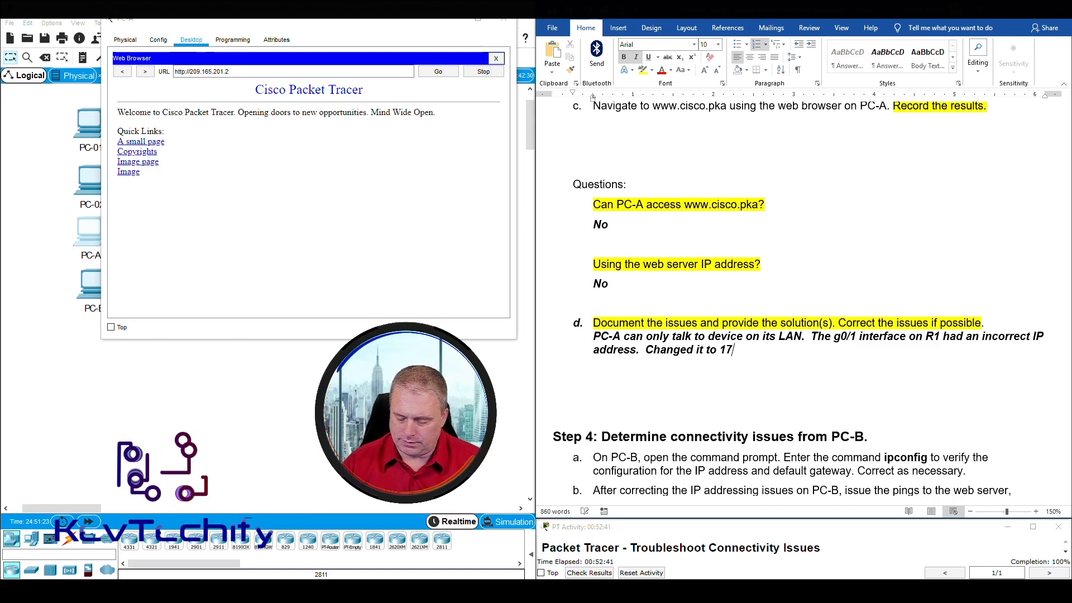
text(2.16.)
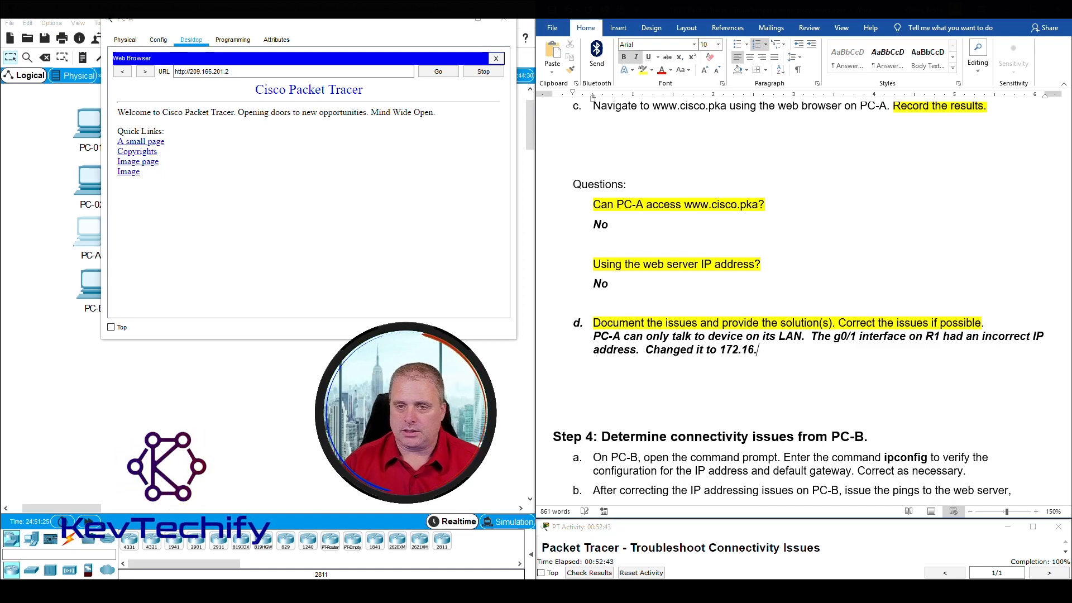
scroll(1050, 237, up, 15)
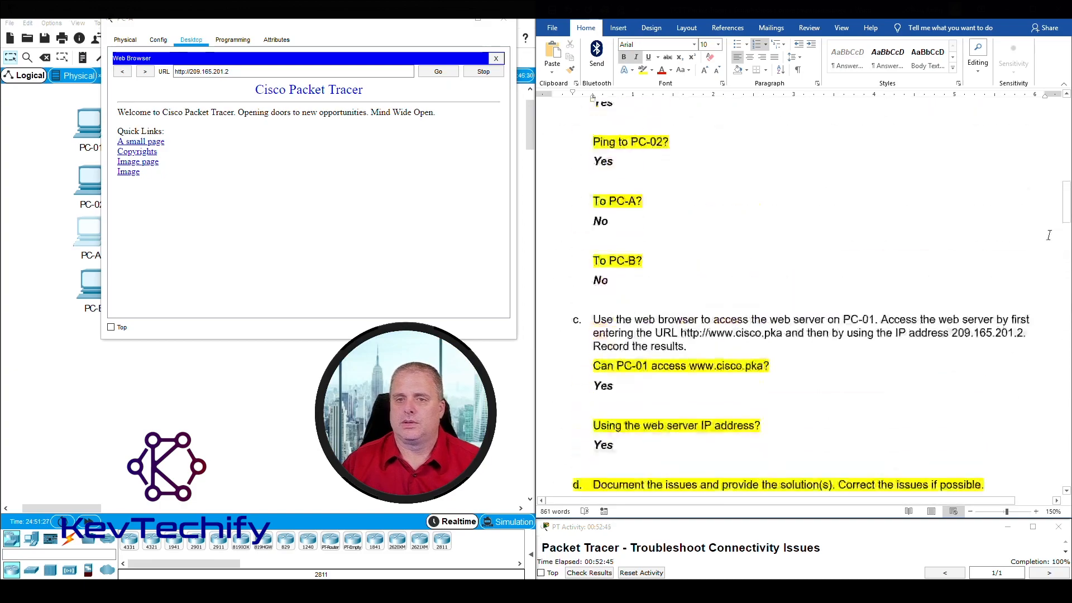
scroll(1050, 236, up, 15)
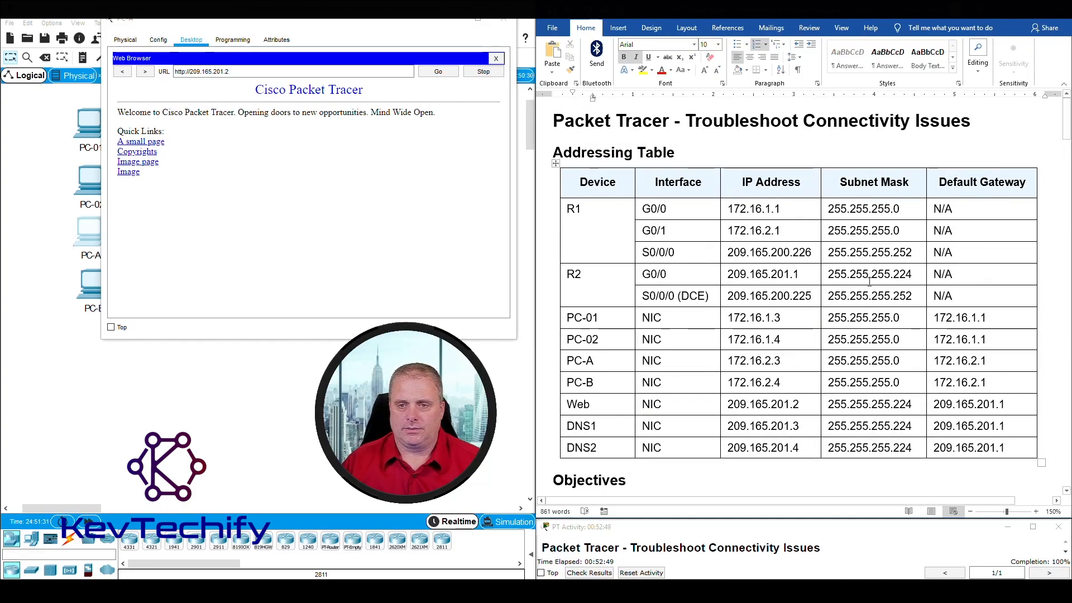
scroll(886, 297, down, 15)
scroll(886, 297, down, 20)
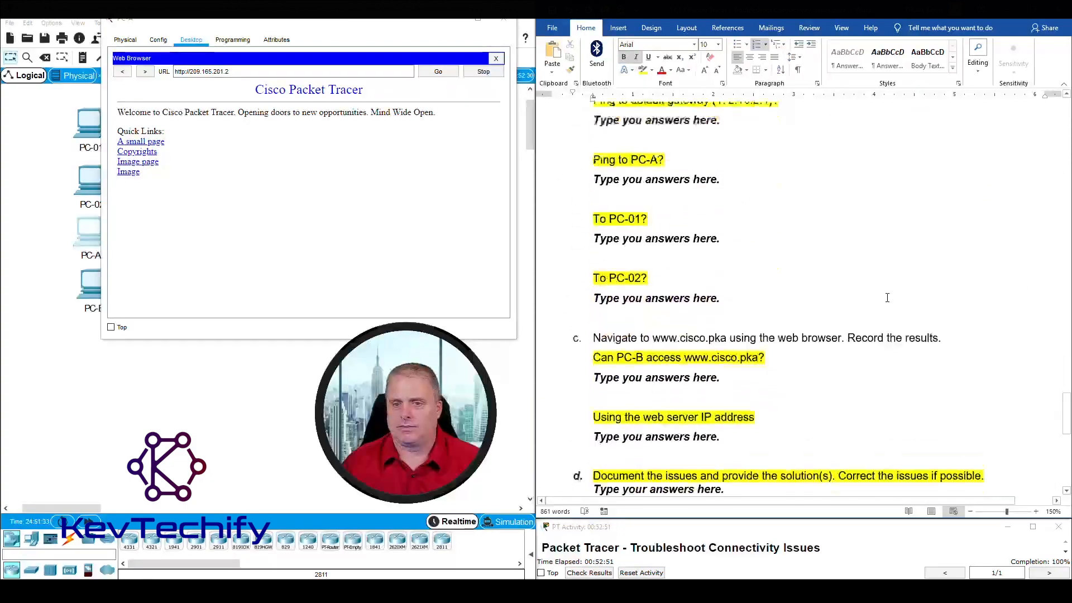
scroll(887, 297, up, 15)
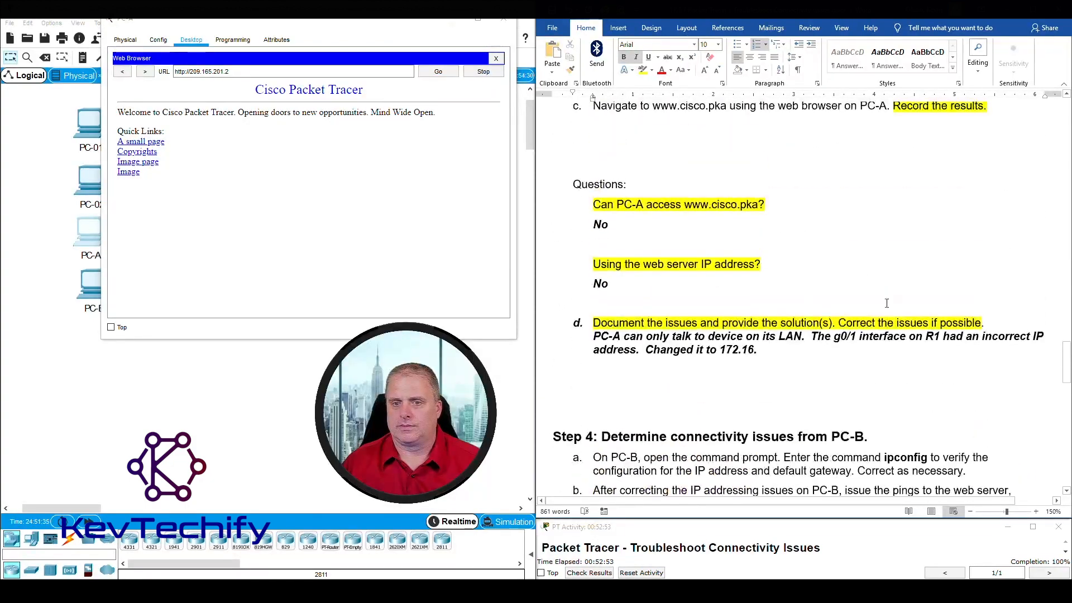
text(2.1)
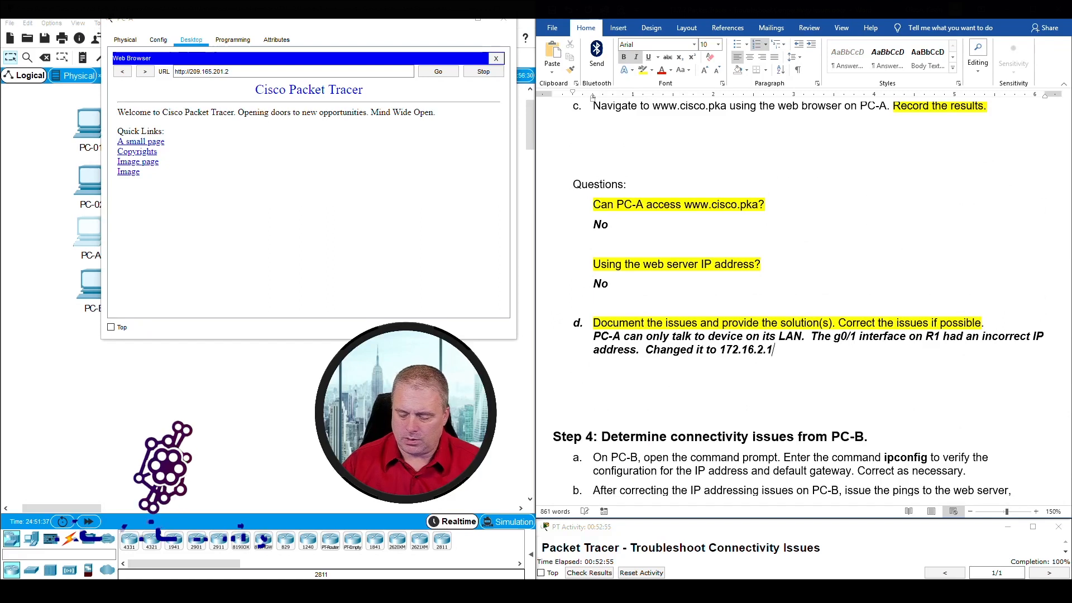
text(/24)
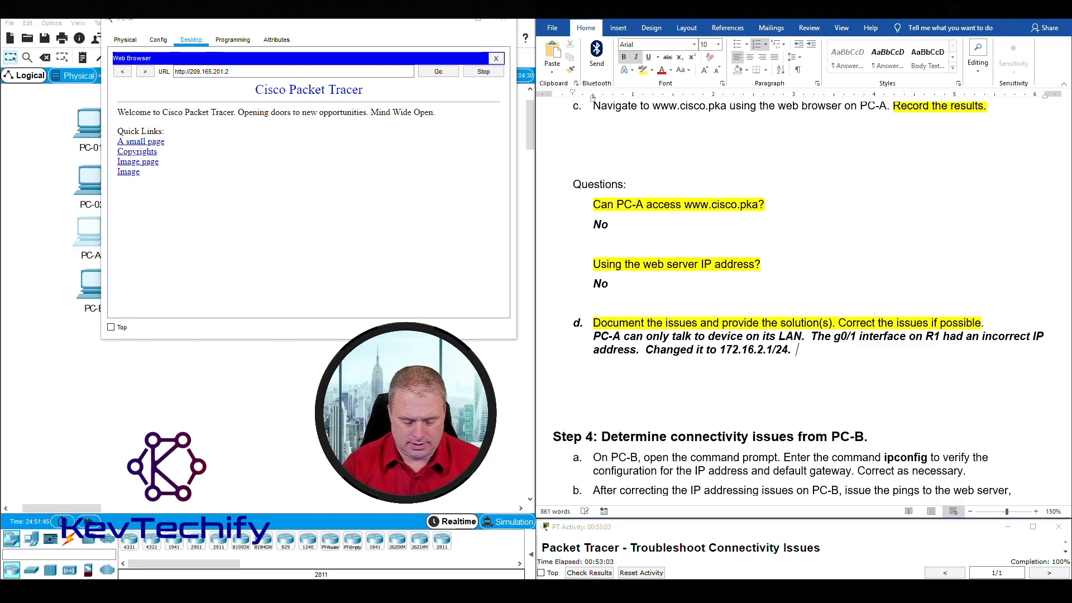
text(.  Fix connectivity.)
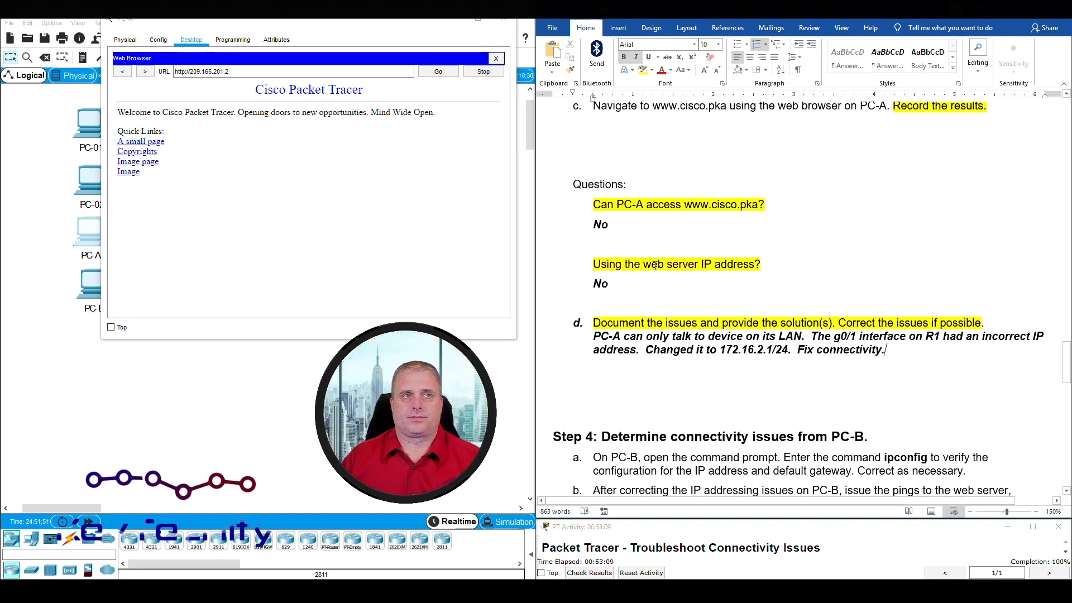
Read the Step 4 instructions, minimize PC-A's window, and run ipconfig in PC-B's Command Prompt
scroll(753, 322, down, 5)
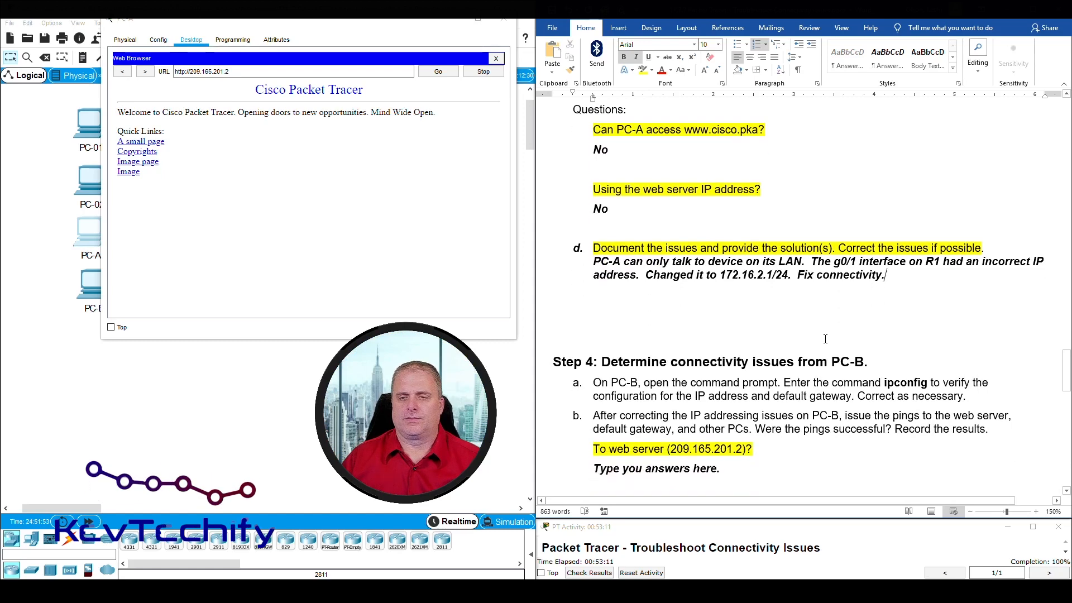
scroll(706, 223, down, 1)
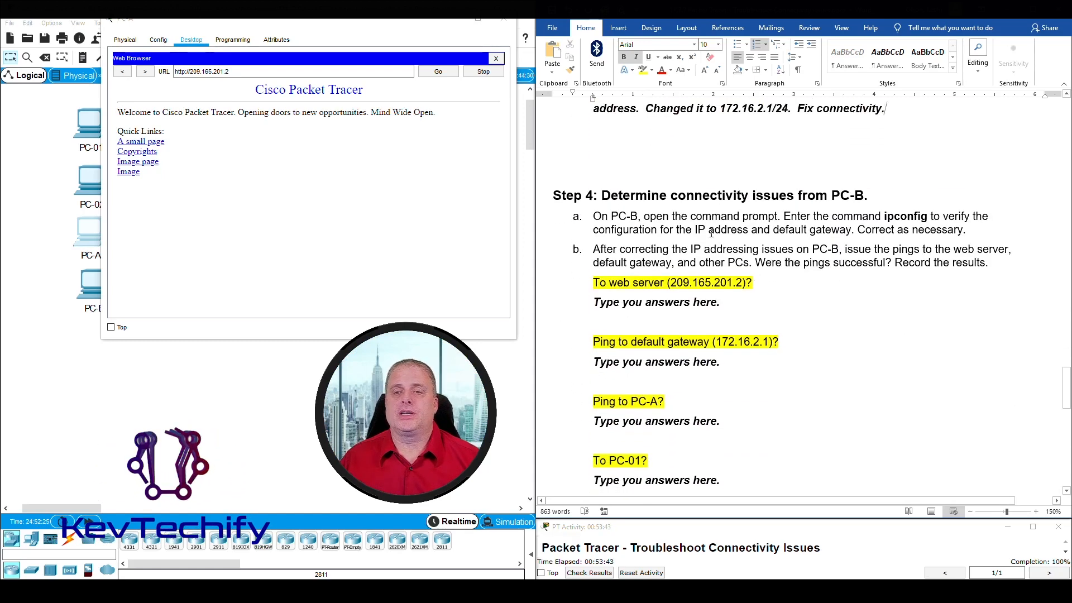
click(454, 22)
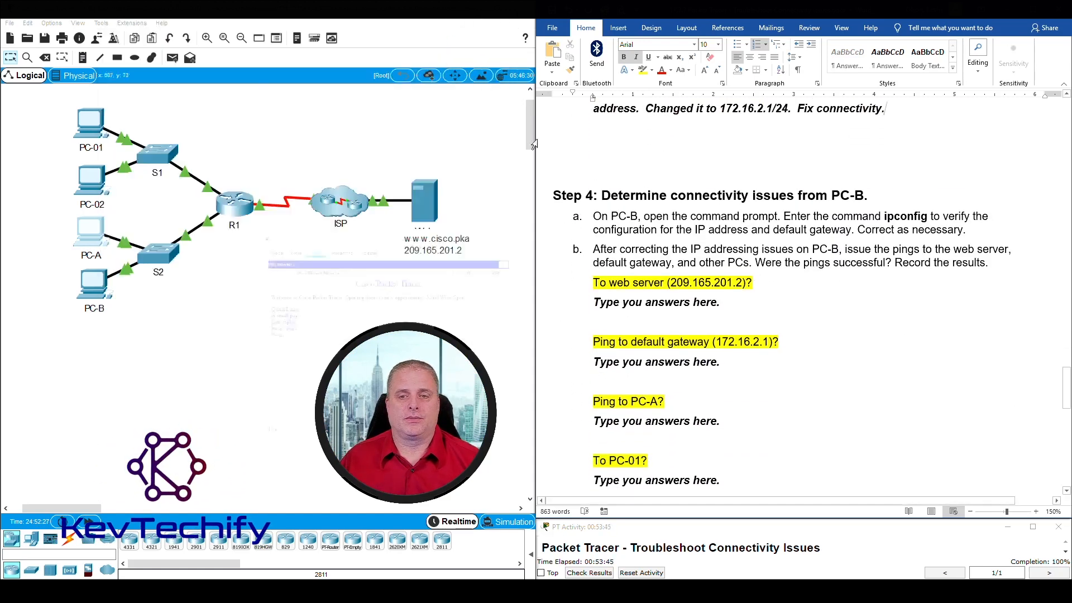
click(95, 289)
drag(496, 146, 153, 23)
click(131, 37)
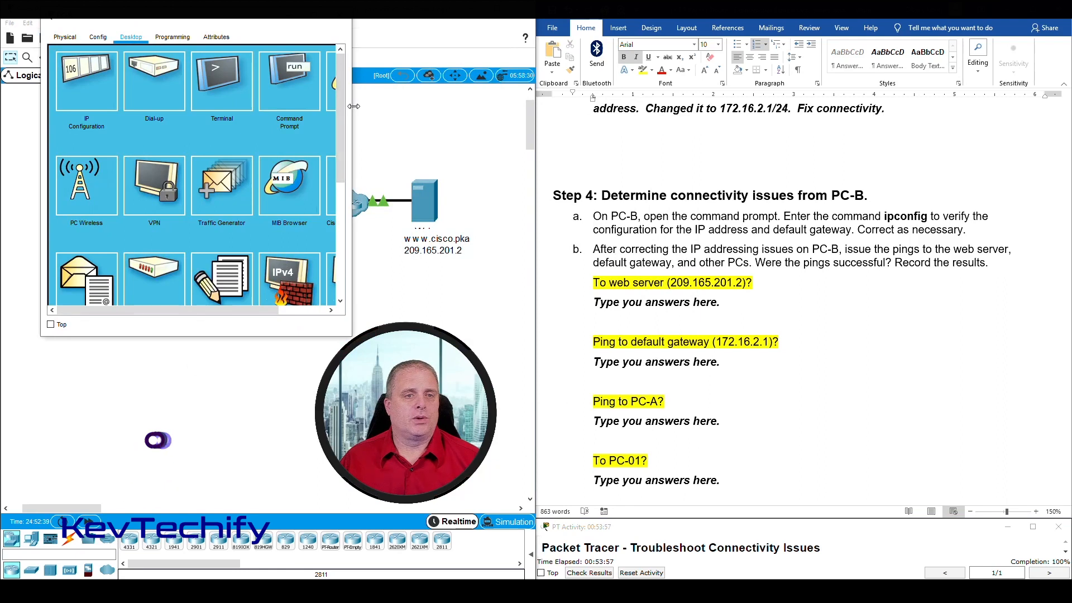
click(315, 83)
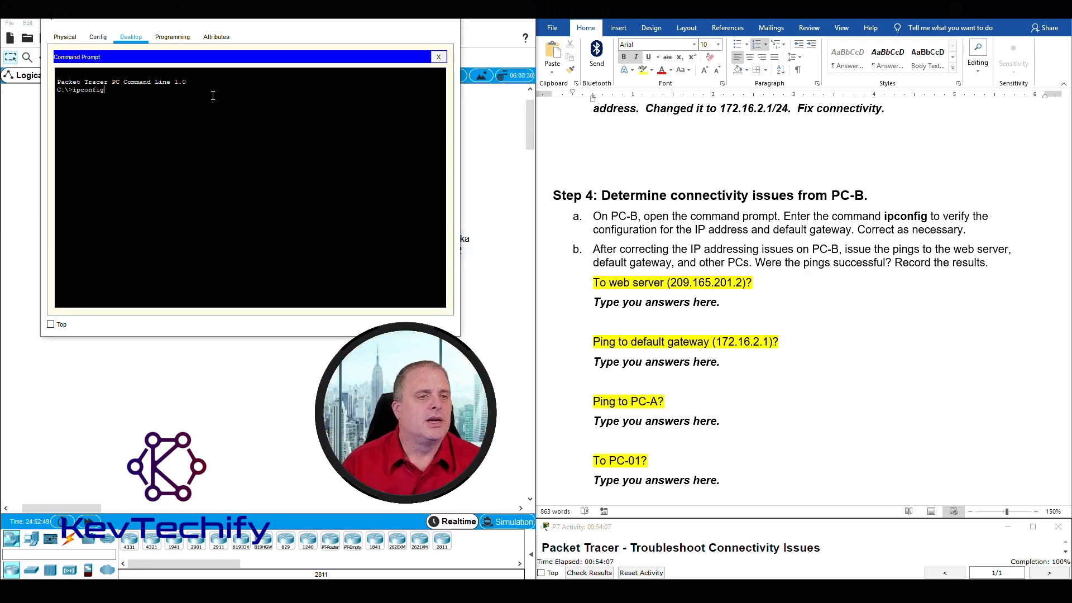
key(Return)
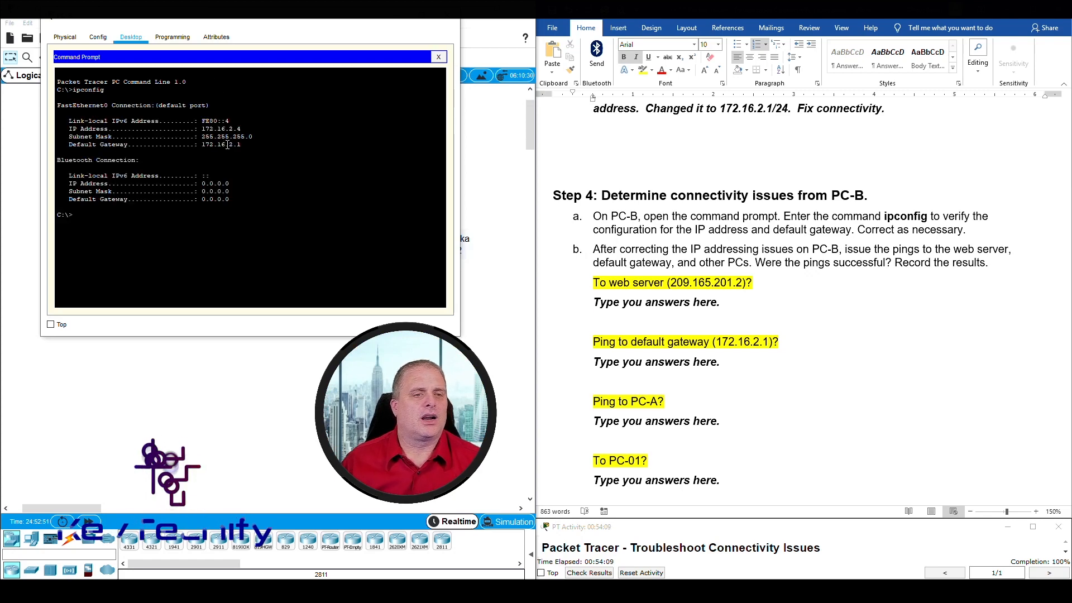
Compare PC-B's ipconfig IP address, subnet mask and default gateway with the PC-B row of the Addressing Table
drag(202, 129, 241, 144)
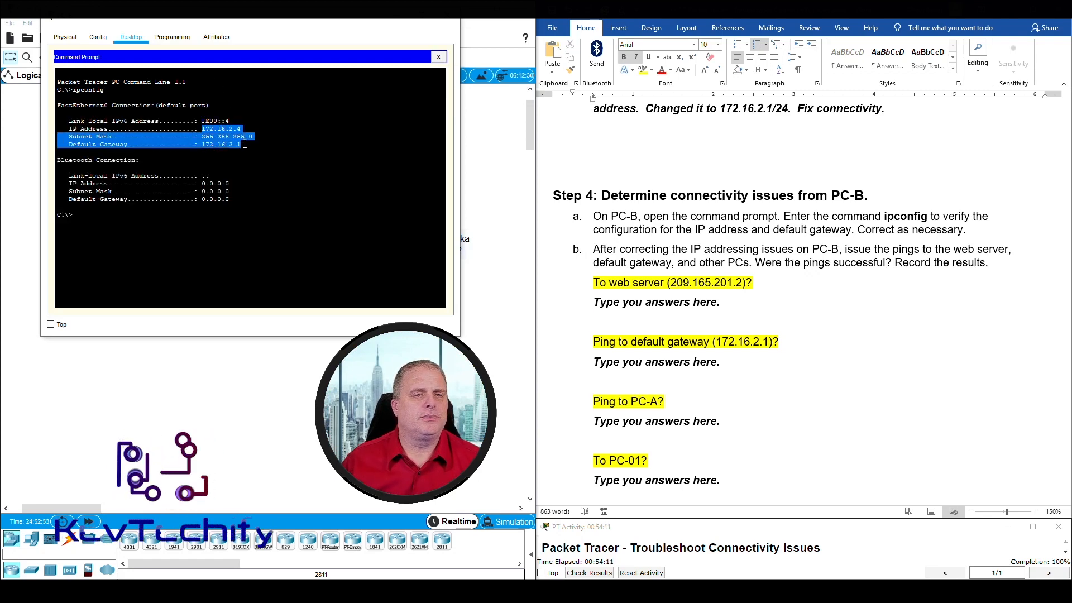
scroll(914, 325, up, 20)
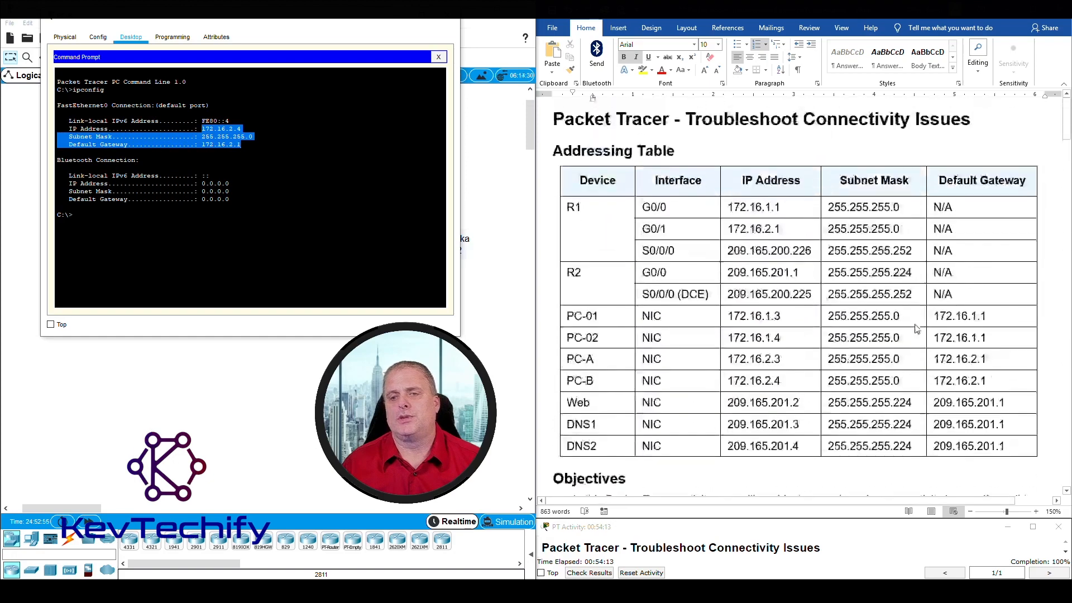
click(674, 428)
drag(645, 383, 993, 383)
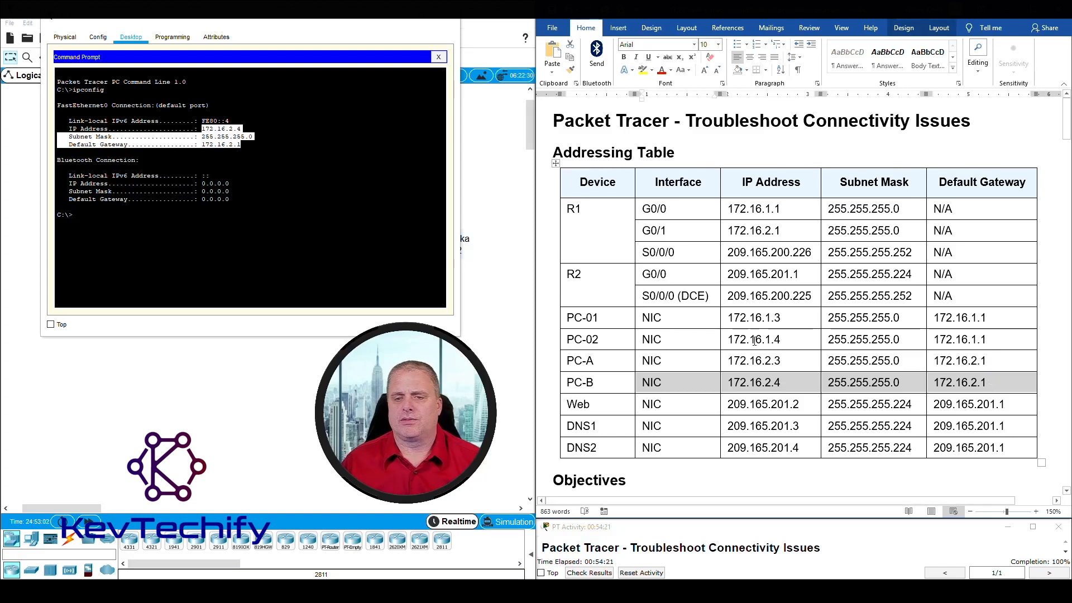
click(747, 383)
double_click(747, 383)
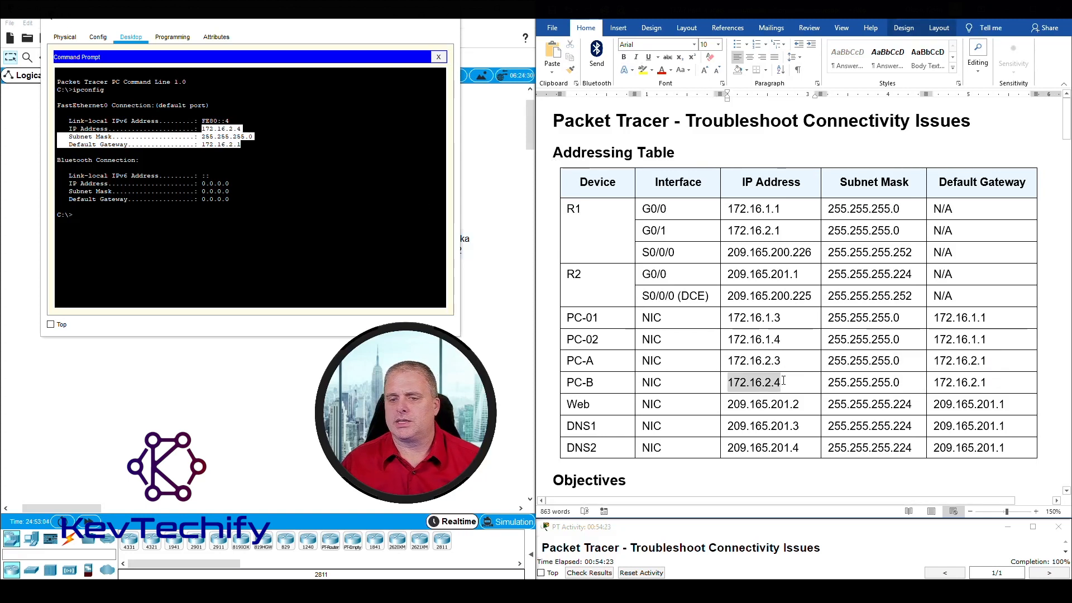
click(203, 138)
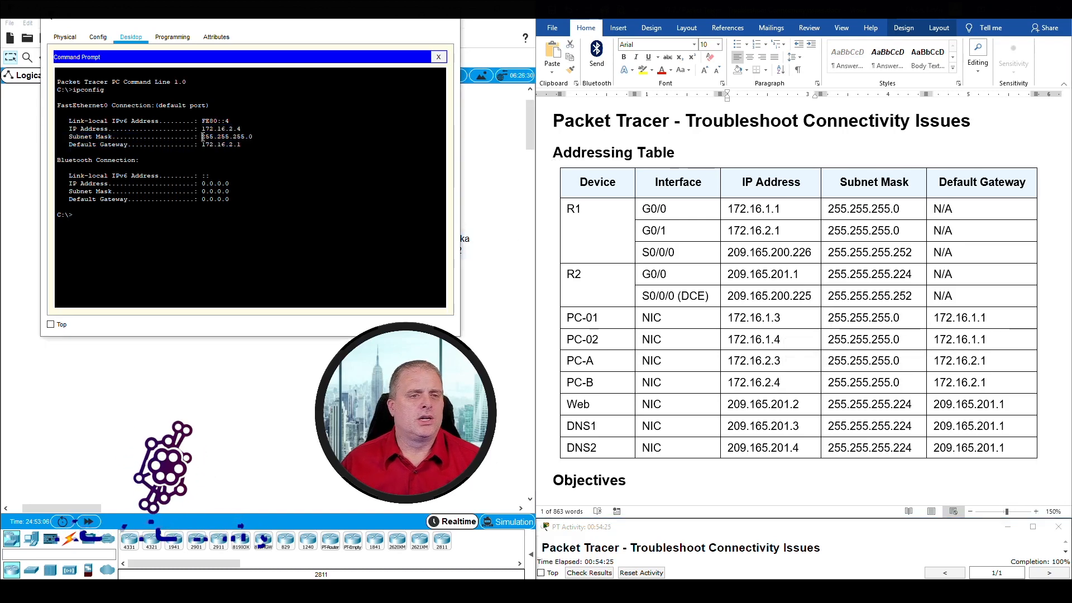
drag(201, 137, 257, 136)
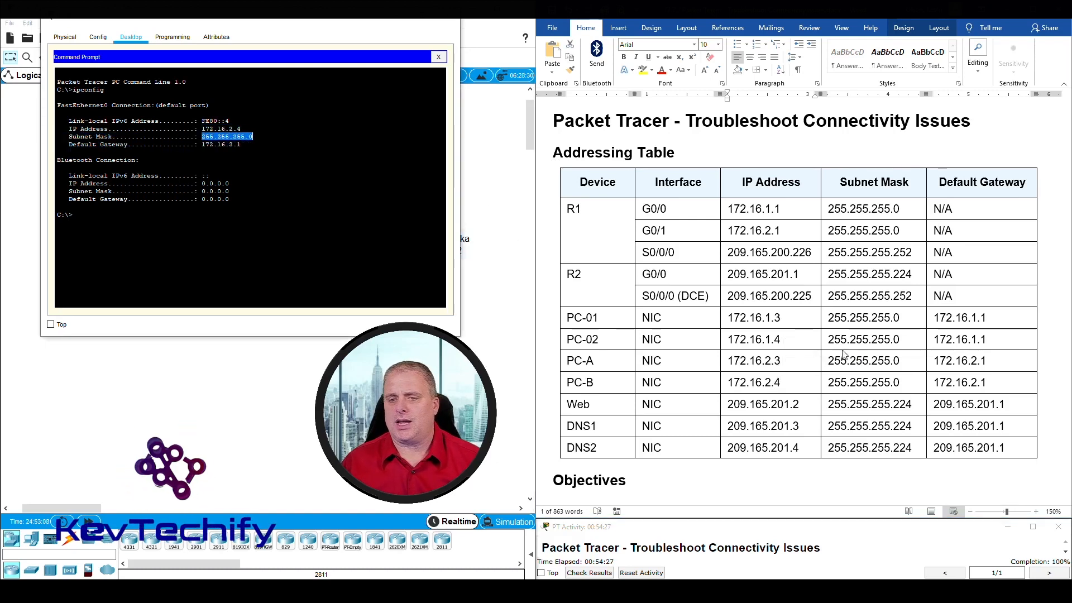
click(838, 383)
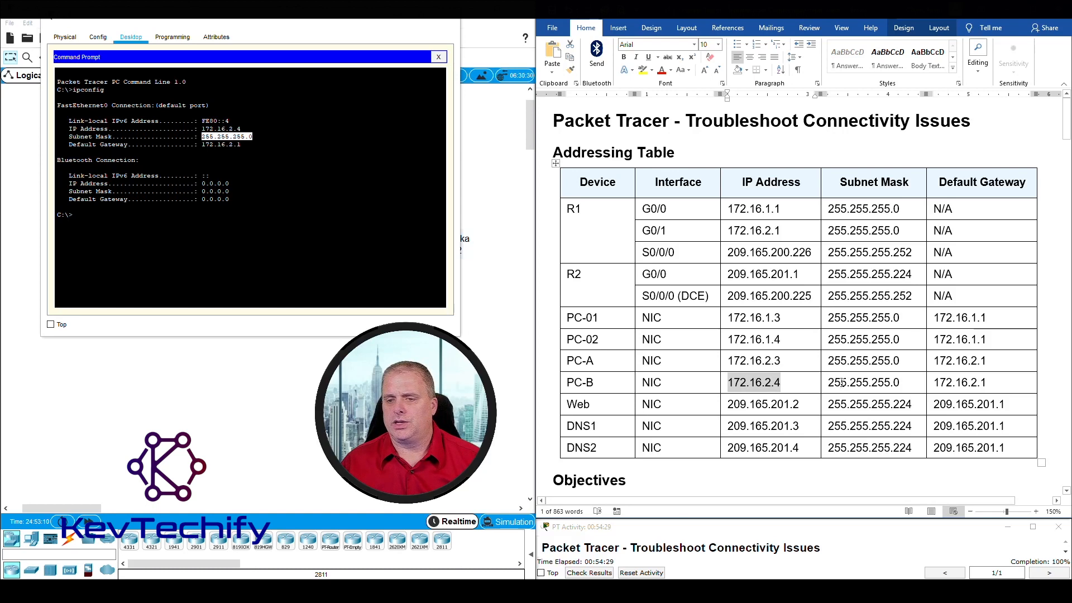
drag(830, 384, 899, 384)
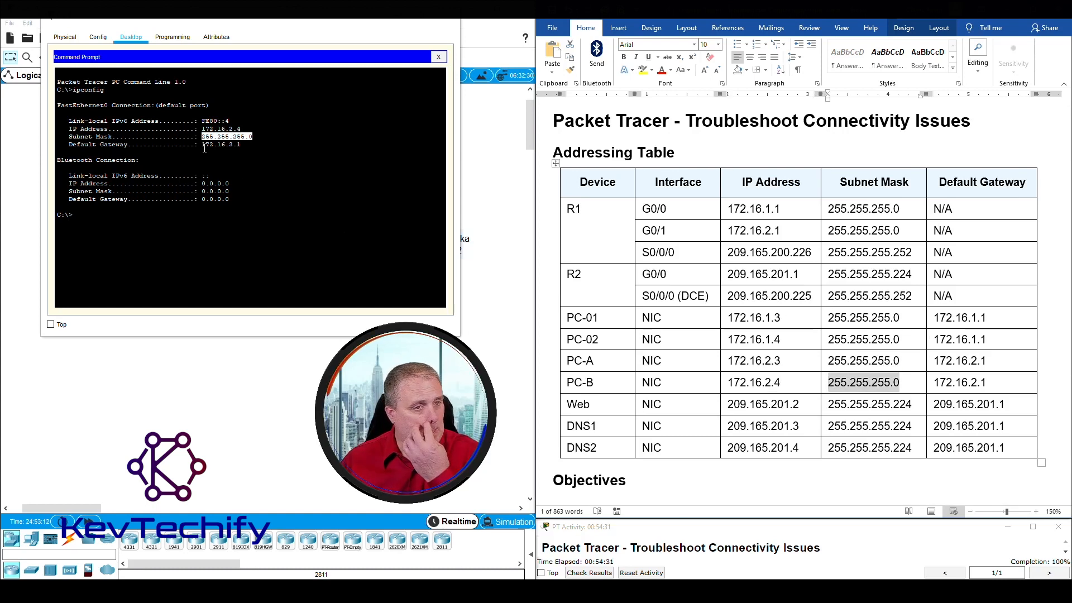
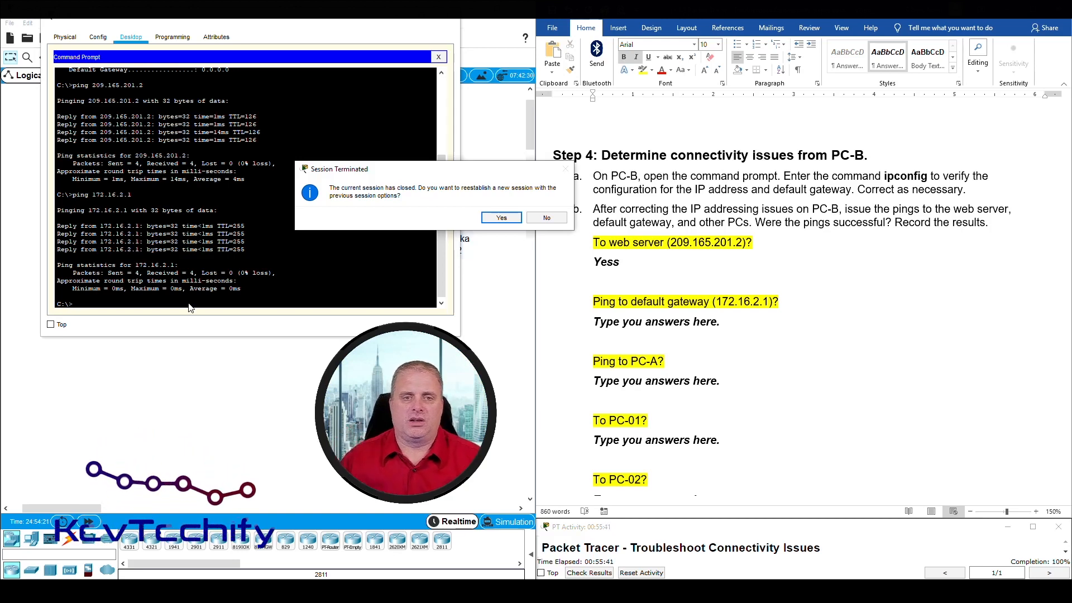
Decline reestablishing the terminated session and answer "Yes" for PC-B's ping to the default gateway in the worksheet
click(547, 218)
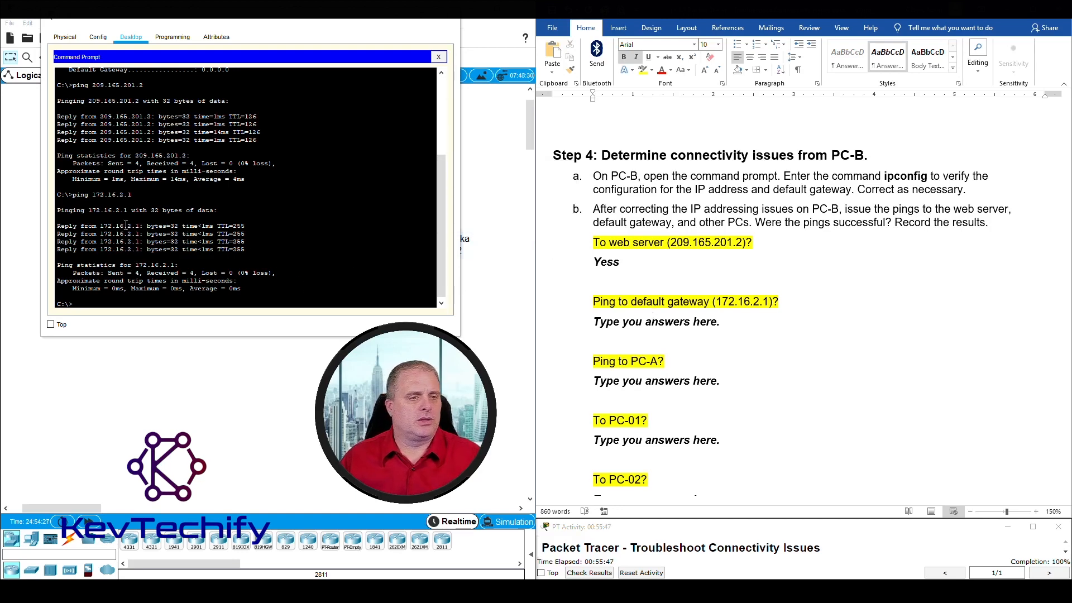
drag(593, 321, 722, 321)
text(Yes)
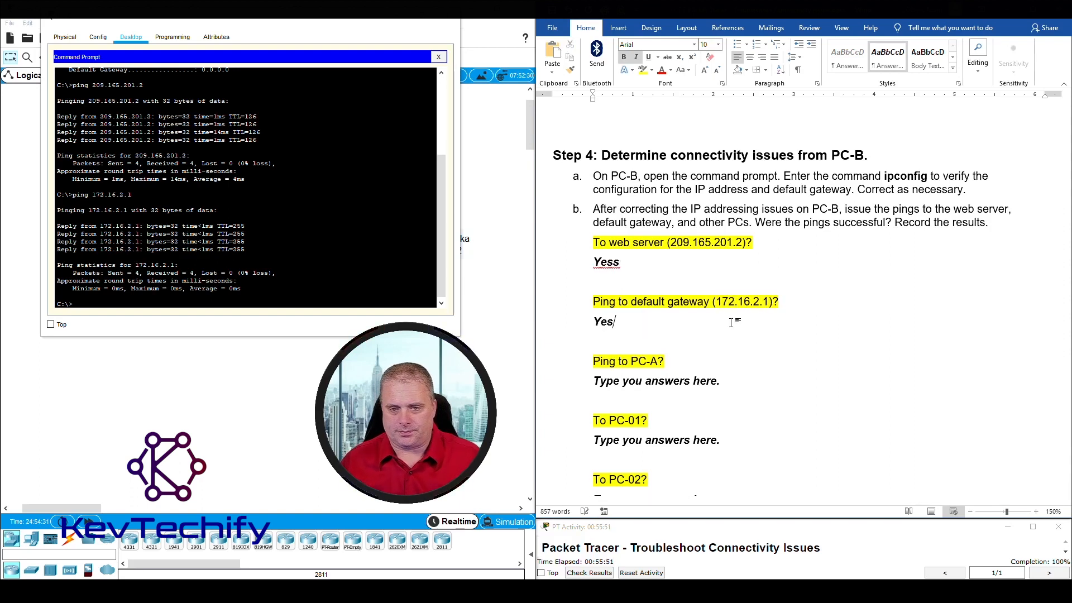
Look up PC-A's IP address in the Addressing Table and ping 172.16.2.3 from PC-B's Command Prompt
scroll(745, 335, down, 1)
scroll(745, 335, down, 1)
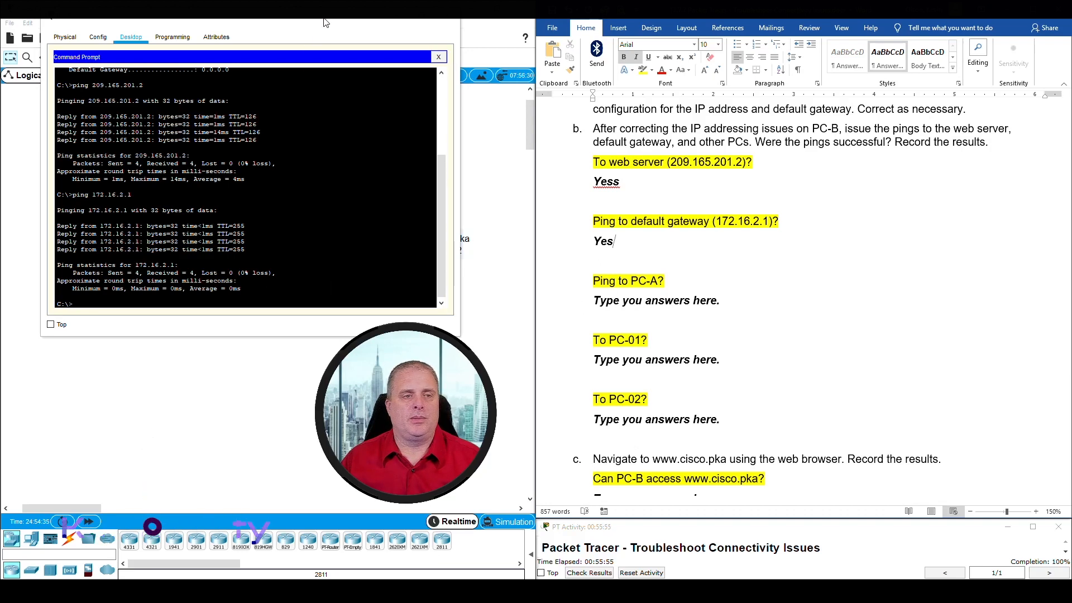
click(148, 304)
text(ping)
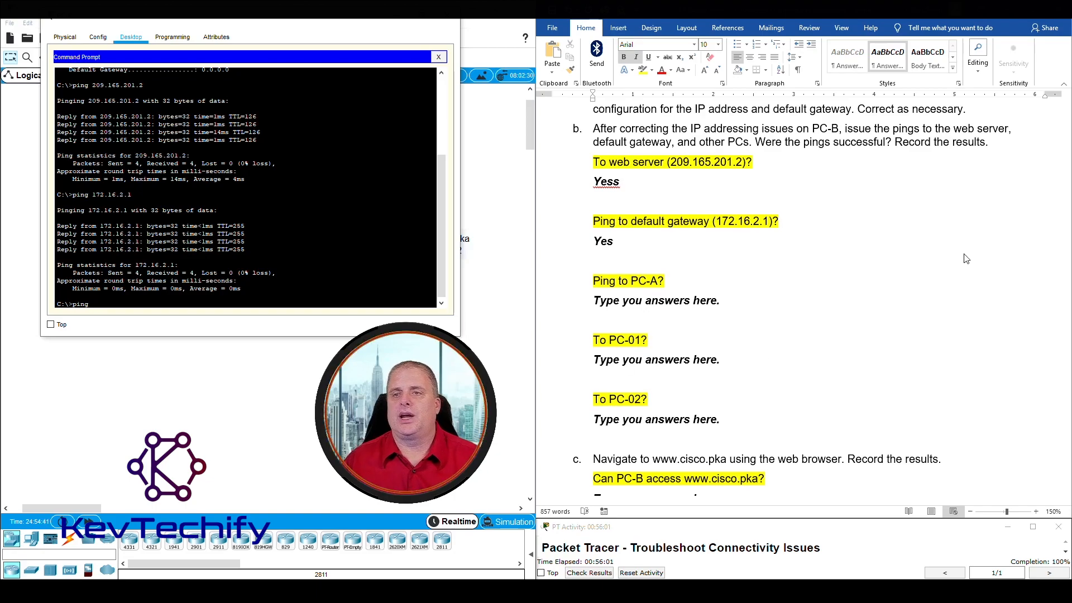
scroll(962, 258, up, 15)
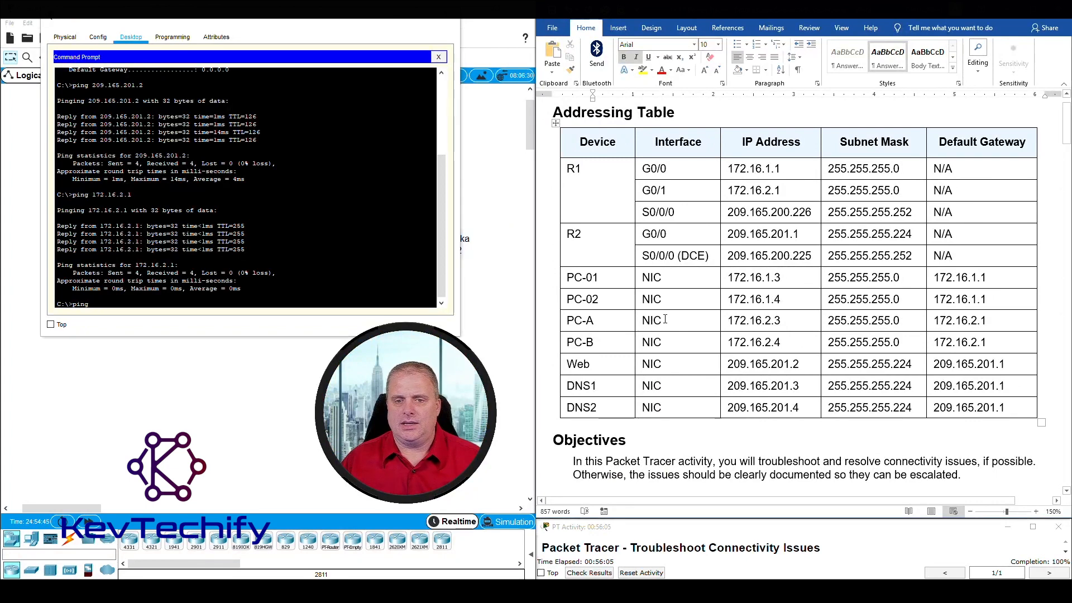
drag(736, 317, 784, 318)
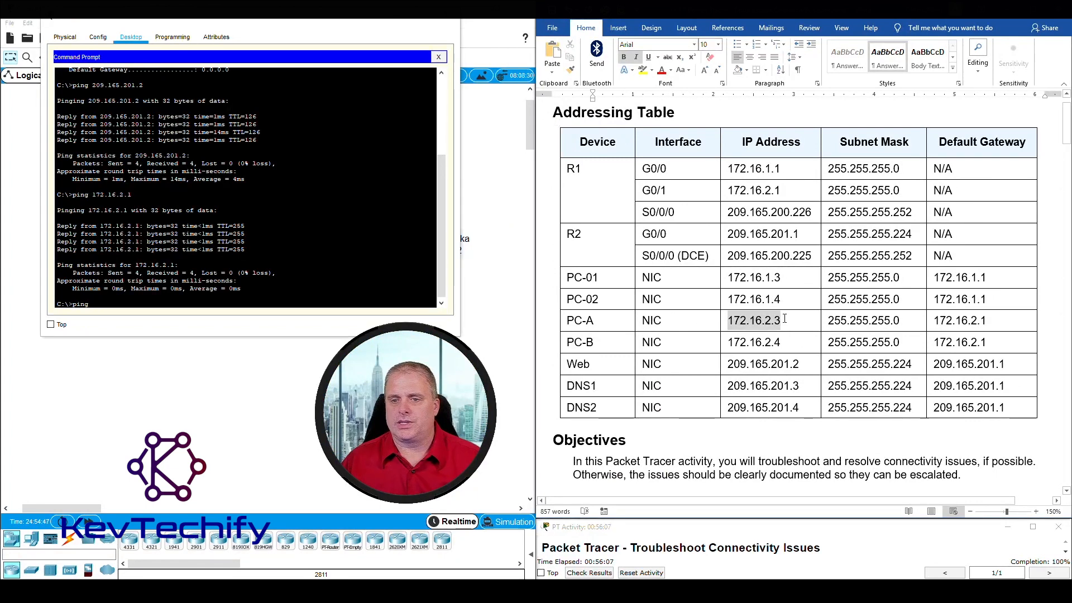
click(193, 301)
text(172.16.2.3)
key(Return)
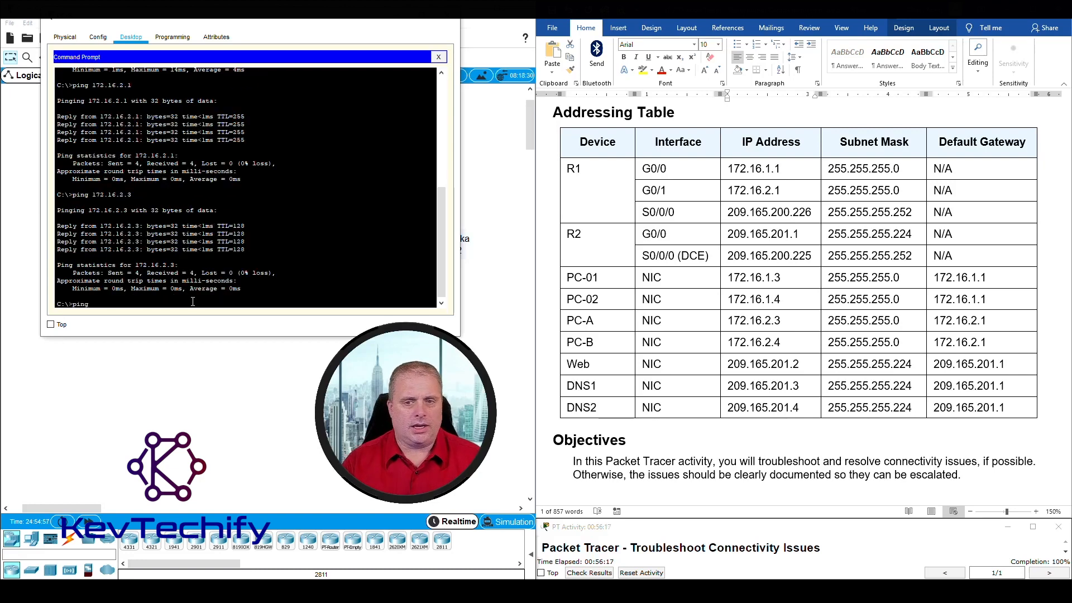
Look up PC-01's address in the Addressing Table and ping 172.16.1.3 from PC-B
click(569, 278)
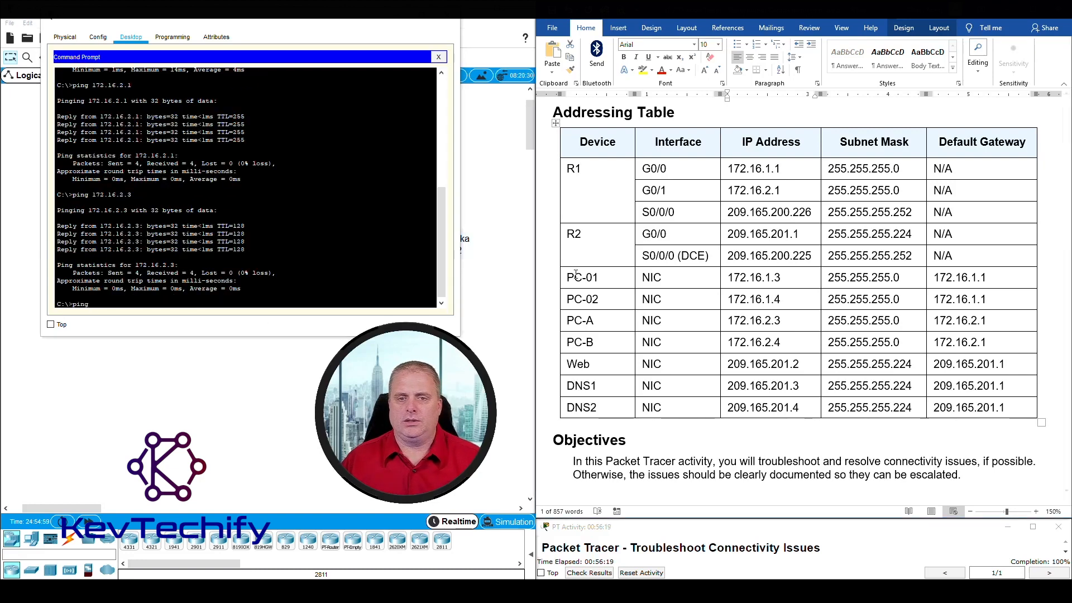
drag(565, 278, 755, 287)
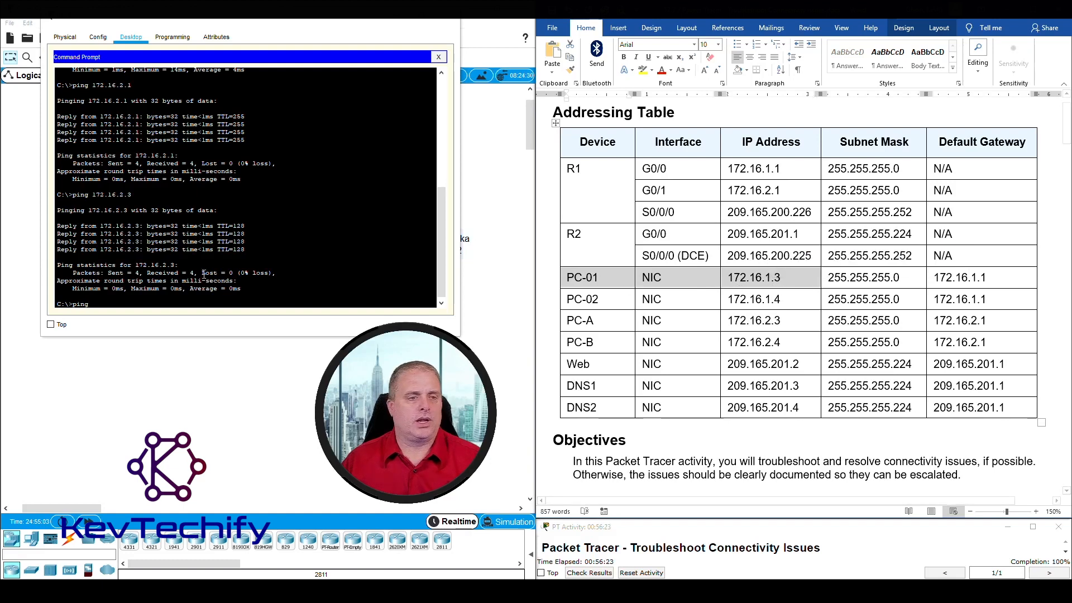
click(151, 305)
text(ping 172.16.1)
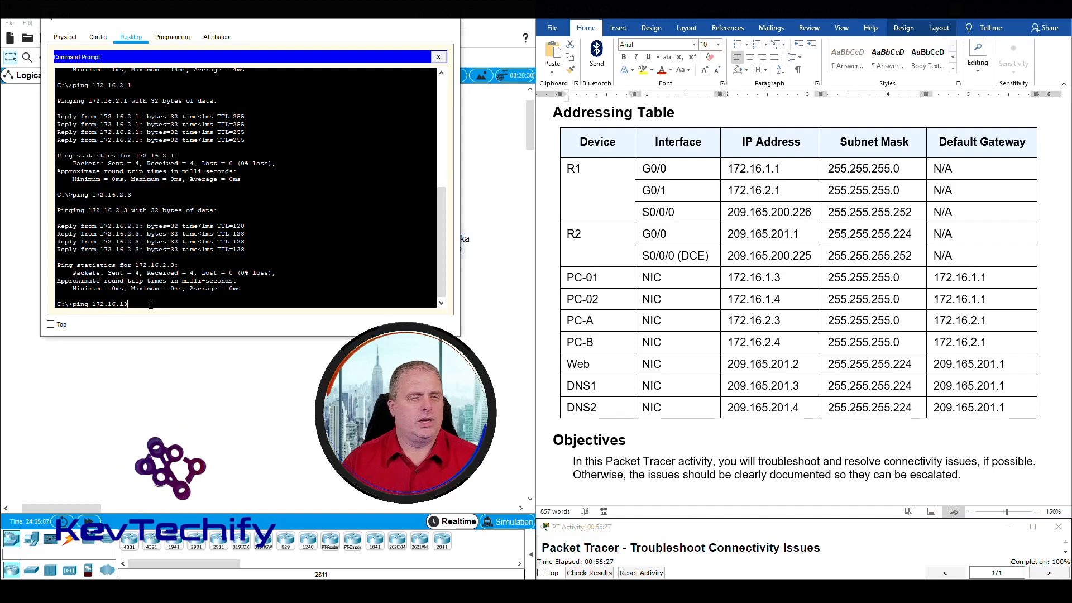
text(.3)
key(Return)
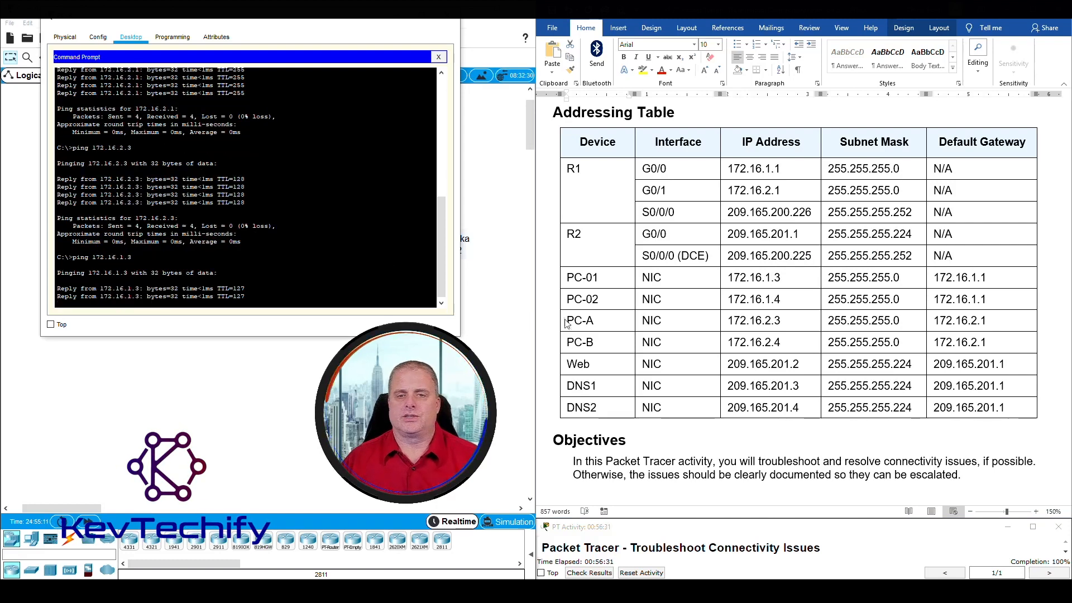
Look up PC-02's address in the Addressing Table and ping 172.16.1.4 from PC-B
click(602, 294)
drag(587, 300, 778, 309)
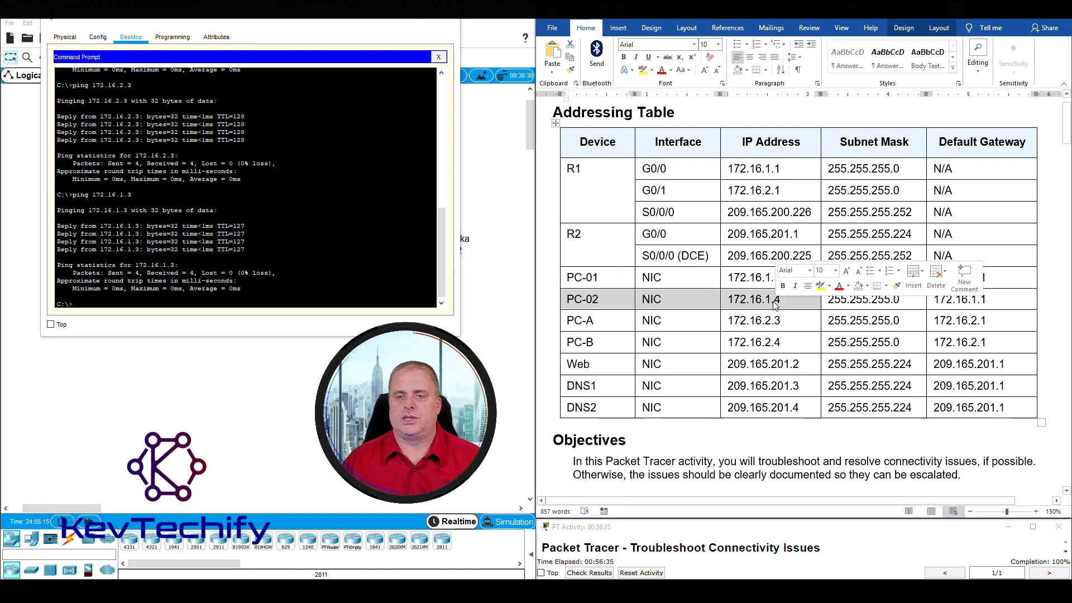
click(128, 304)
text(ping 172.16)
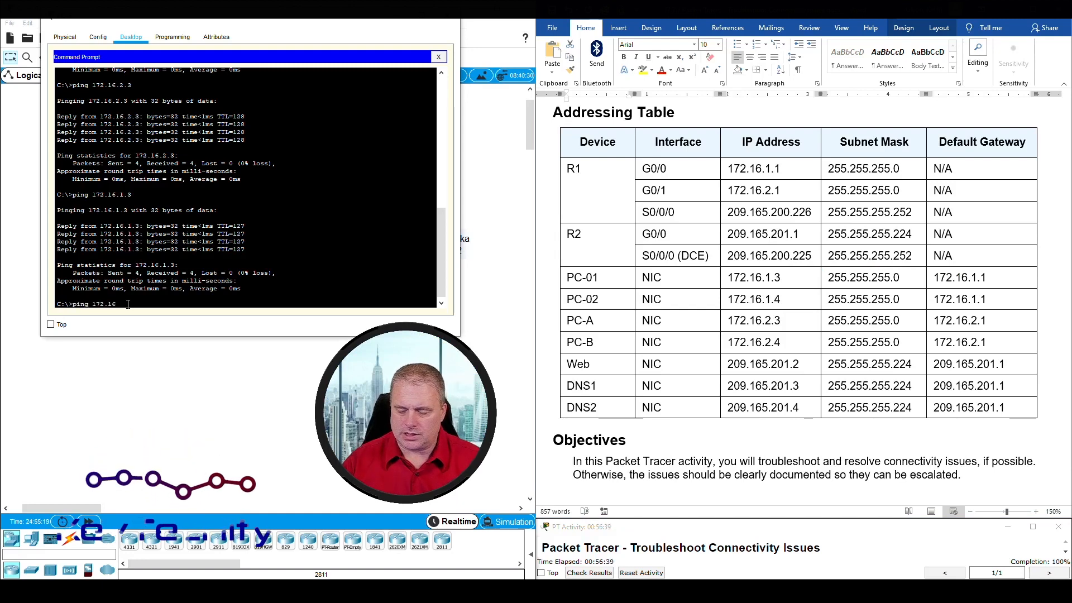
text(.1.4)
key(Return)
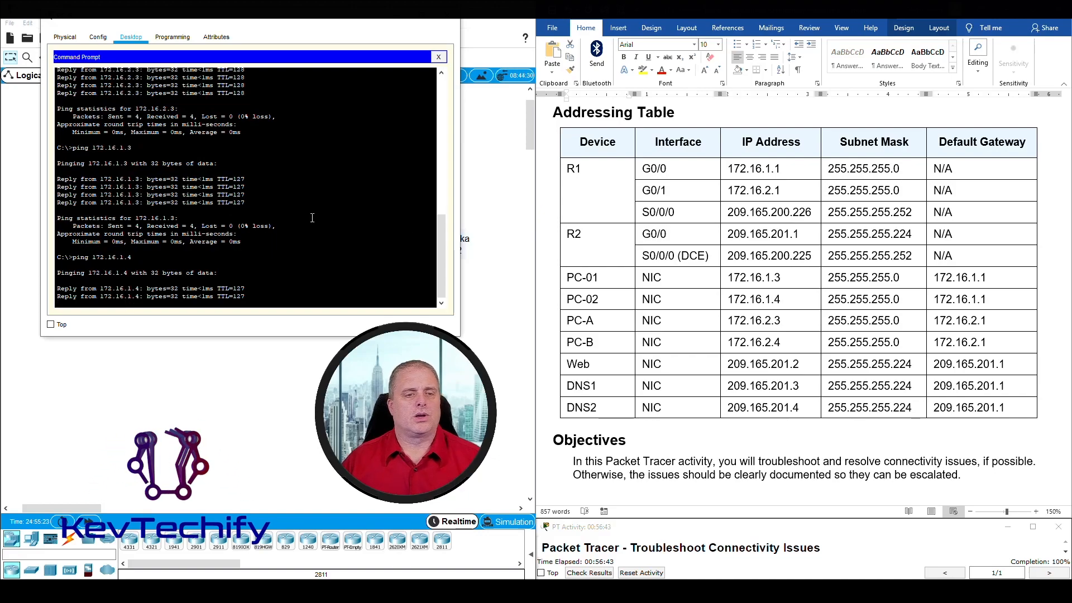
Record "Yes" in Step 4 of the worksheet for the pings to PC-A, PC-01 and PC-02
scroll(709, 288, down, 20)
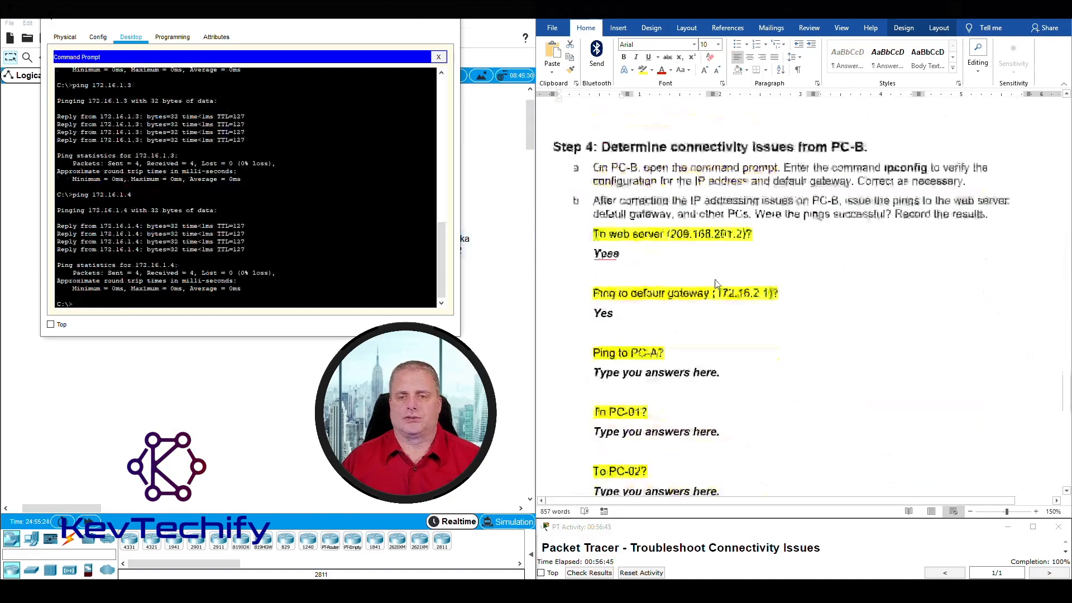
scroll(716, 284, up, 10)
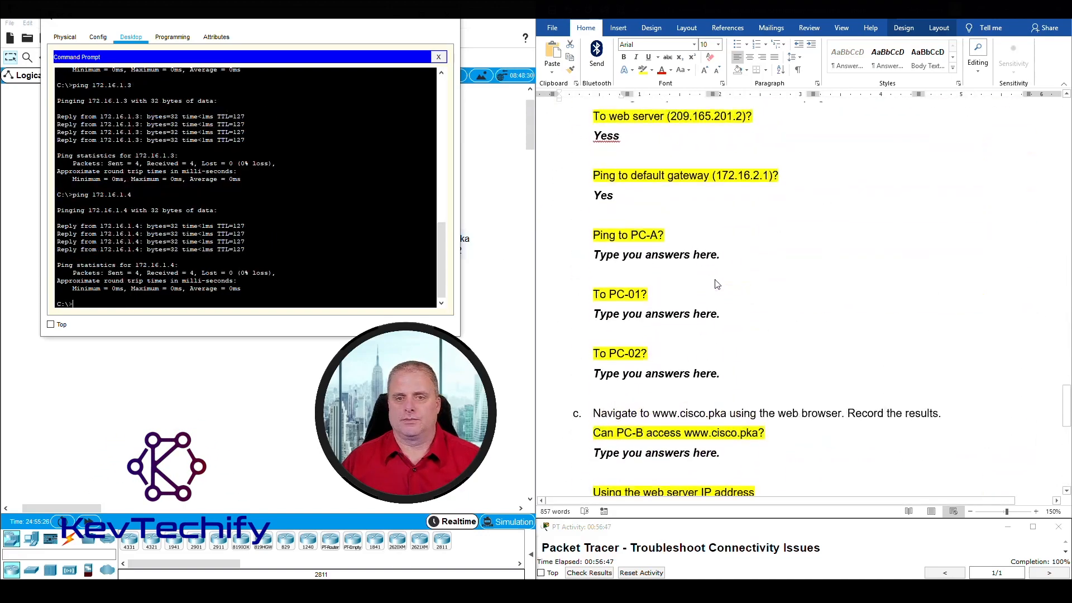
drag(593, 256, 722, 252)
text(Yes)
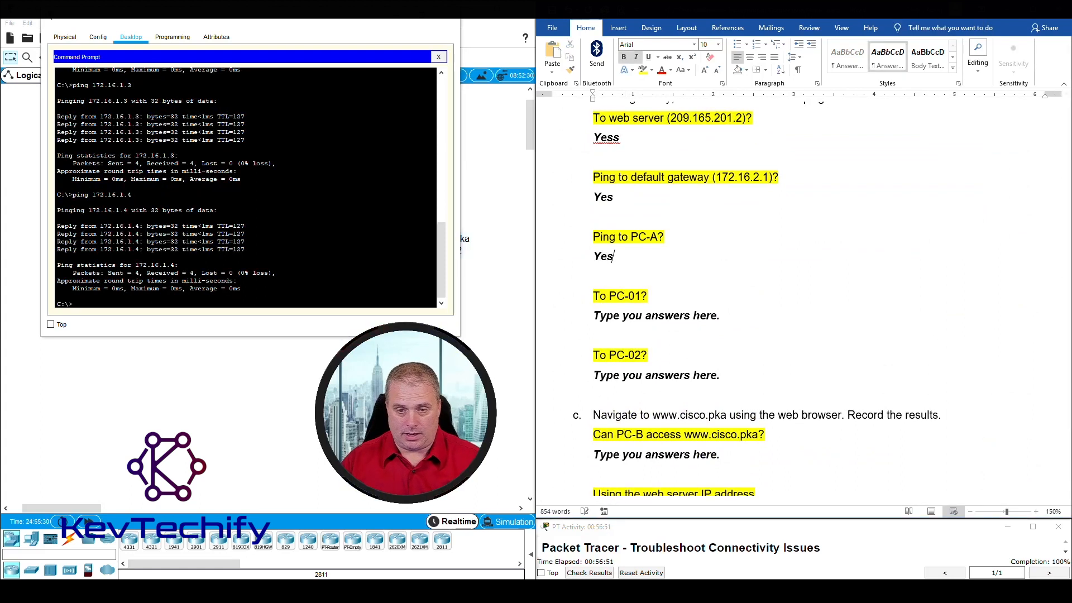
drag(594, 315, 722, 314)
text(Yes)
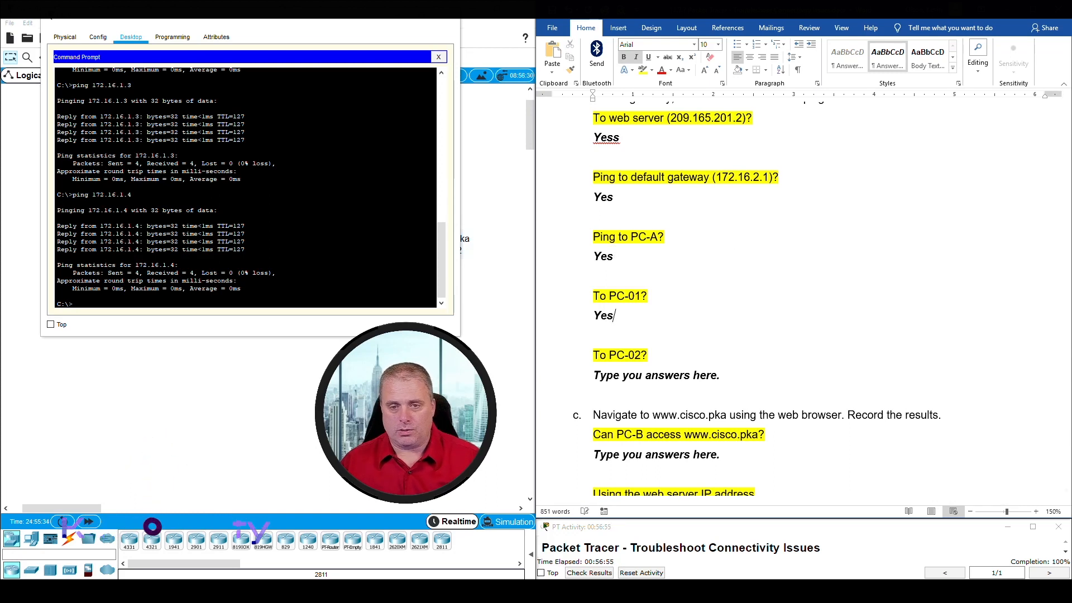
drag(595, 375, 721, 375)
text(Yes)
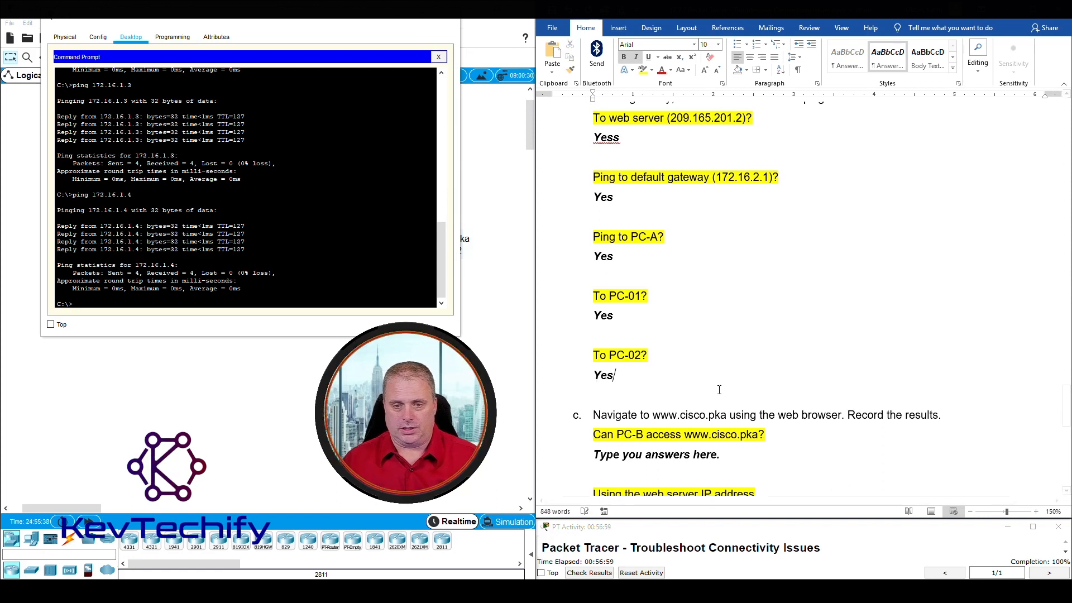
scroll(715, 346, down, 5)
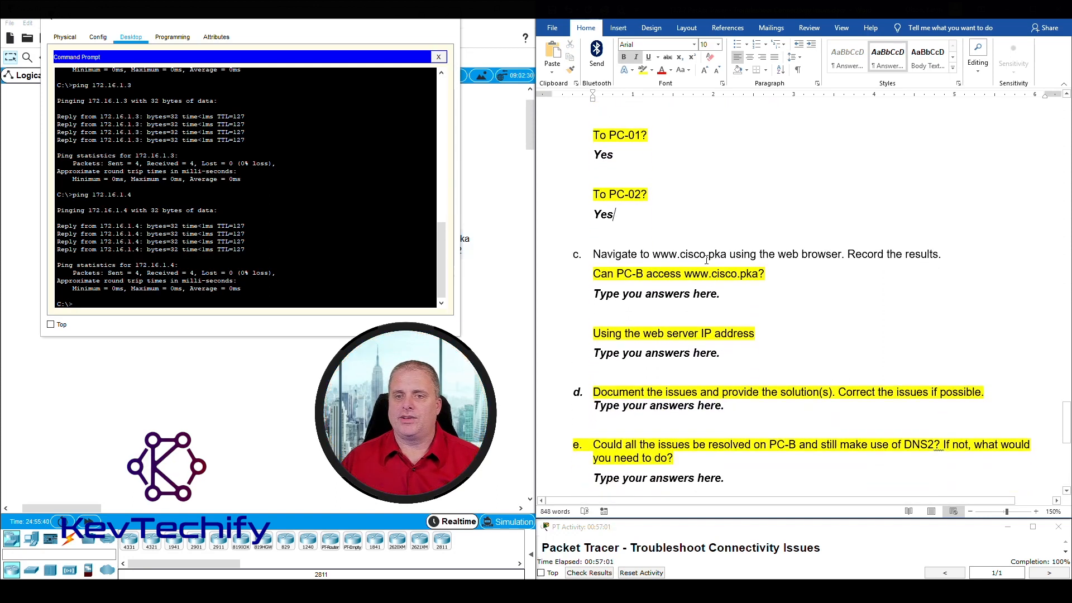
click(439, 57)
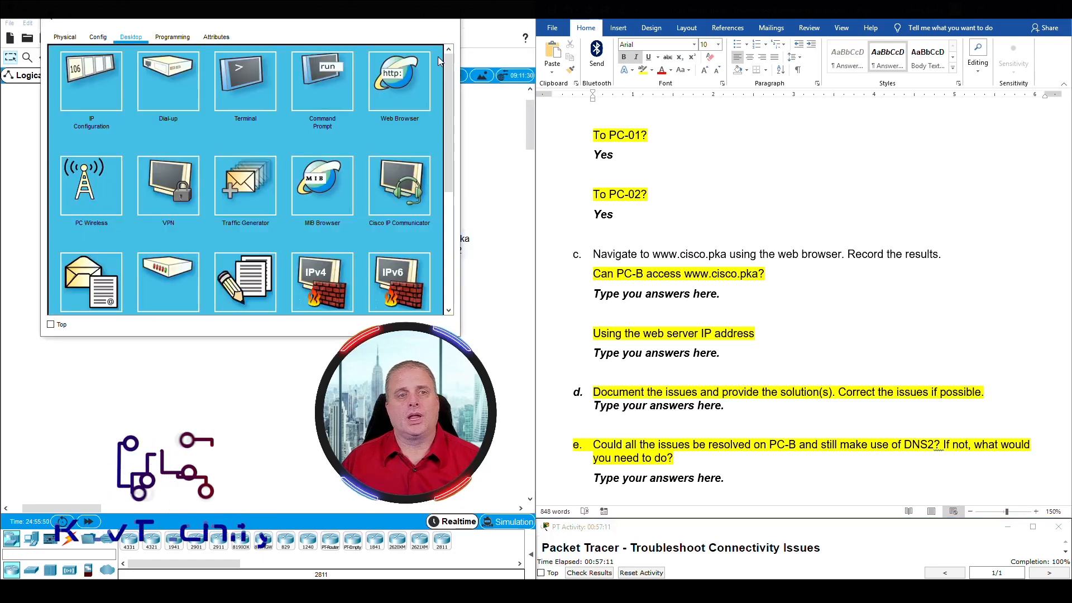
click(403, 79)
click(136, 68)
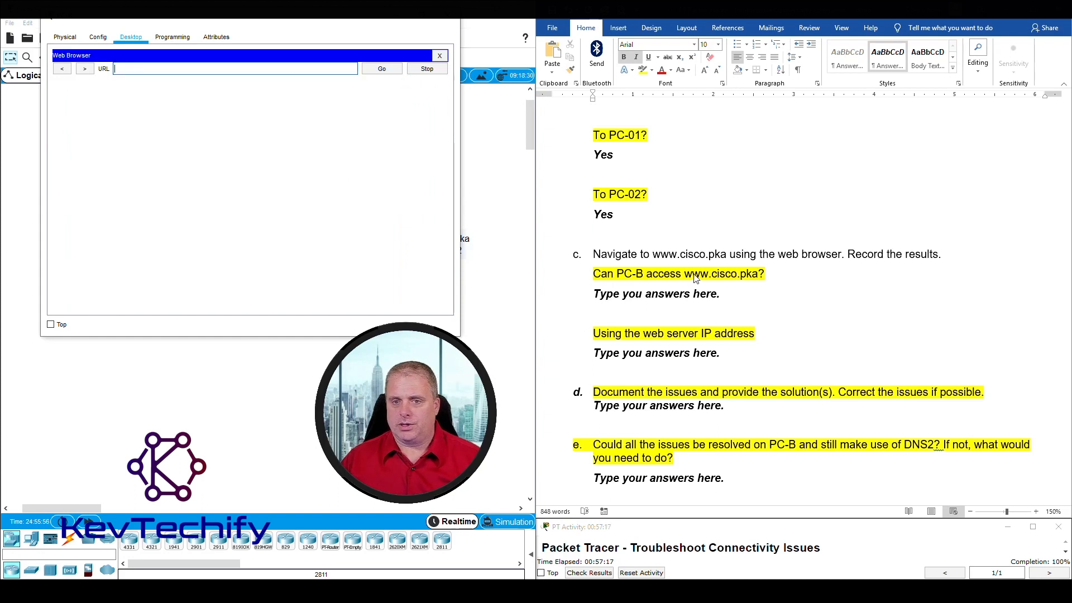
click(156, 66)
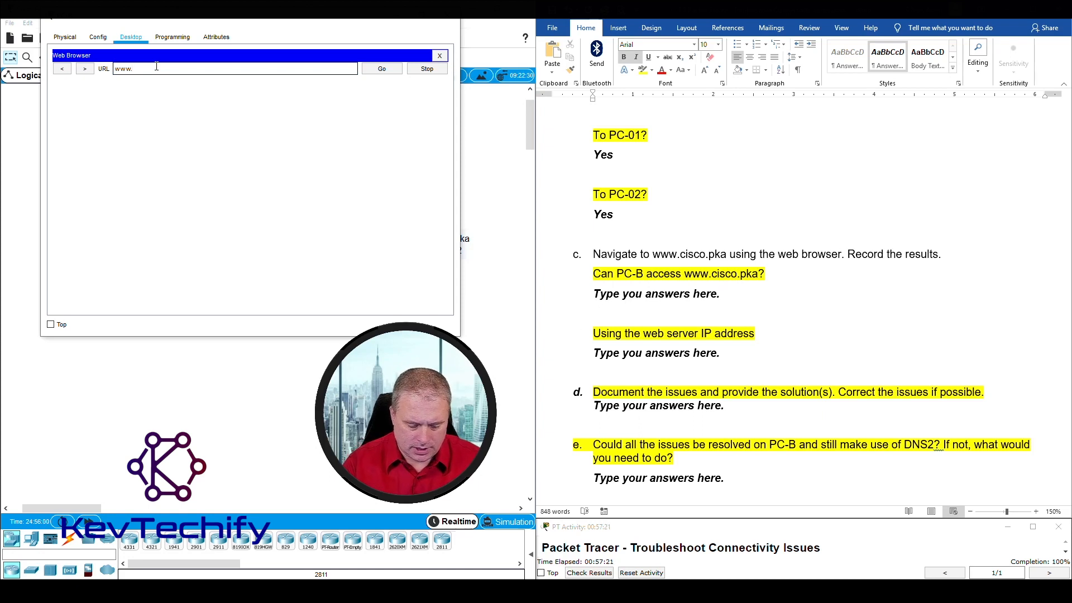
text(www.cisco.)
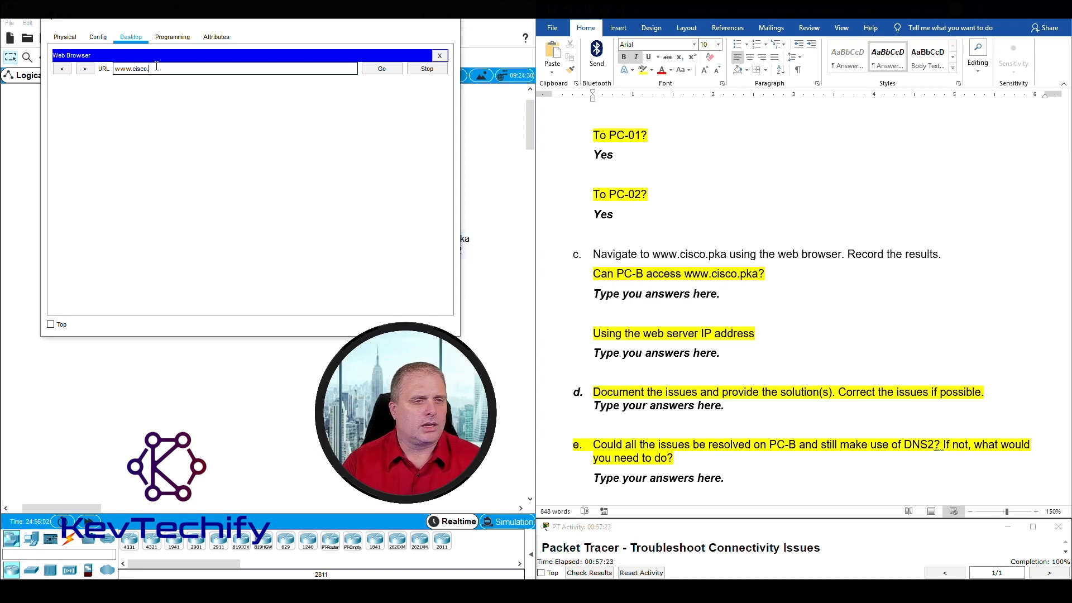
text(pka)
key(Return)
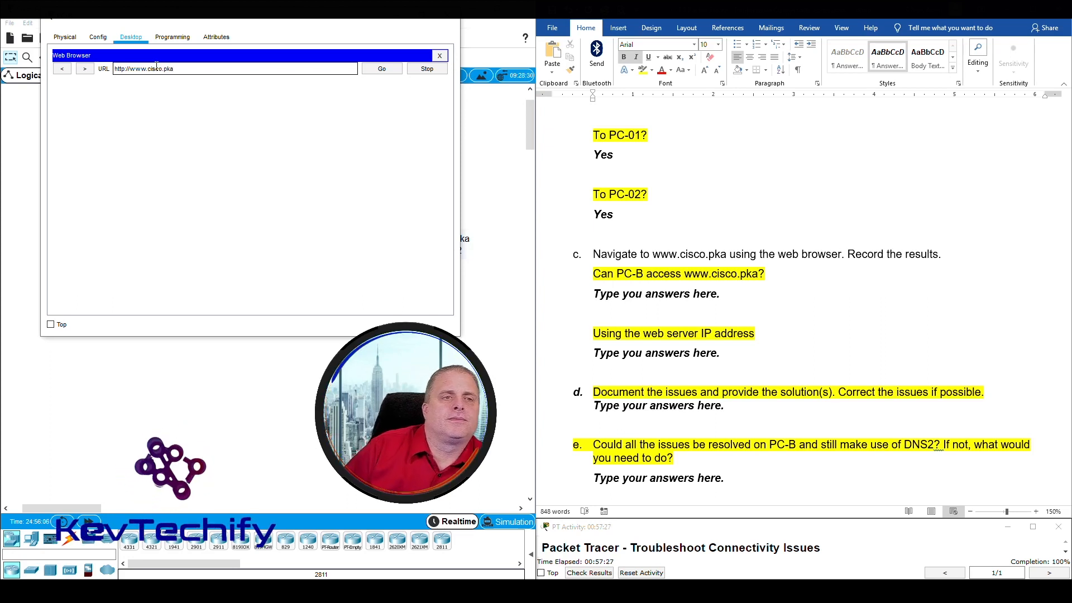
click(391, 69)
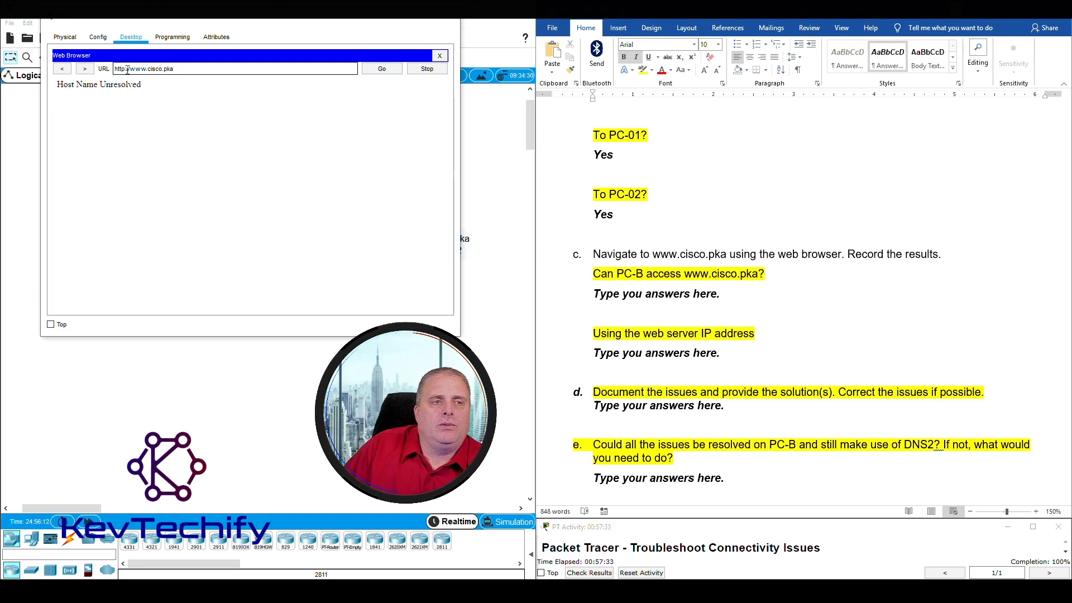
click(651, 294)
drag(593, 295, 723, 294)
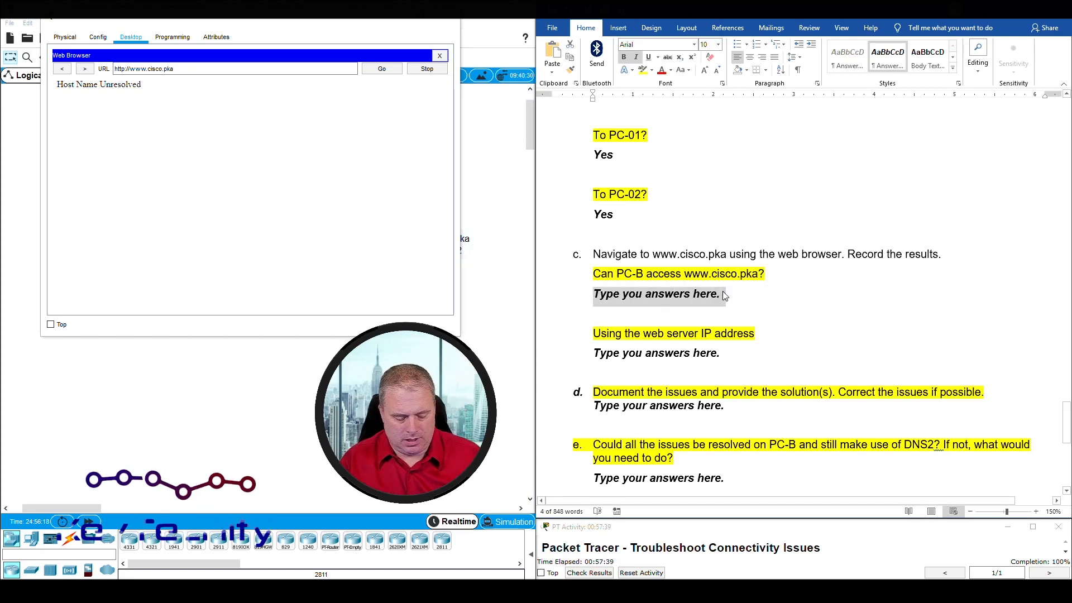
text(No)
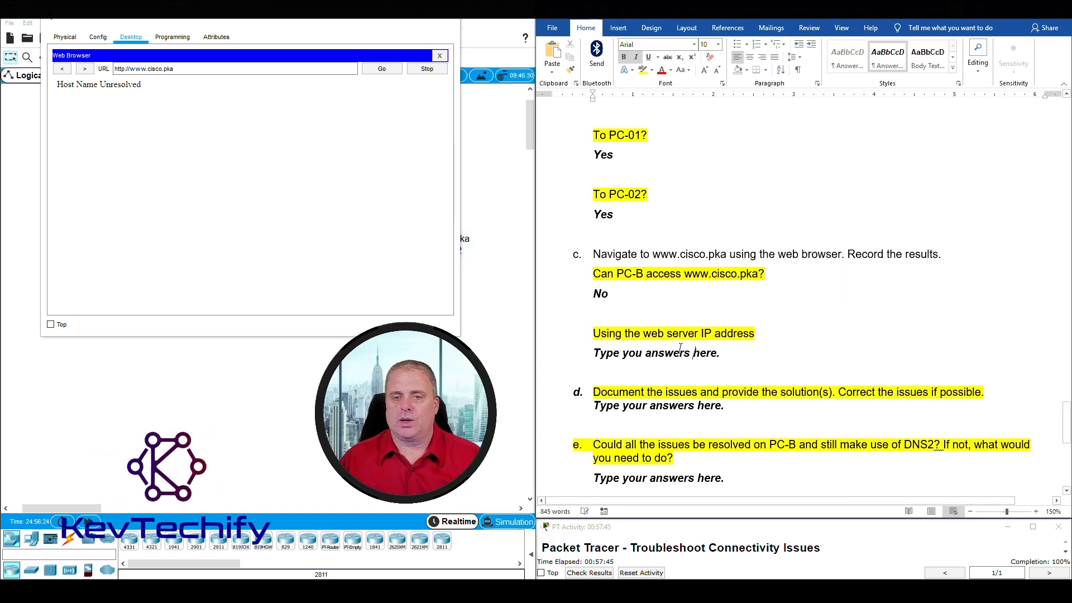
Look up the web server's IP address in the Addressing Table and request 209.165.201.2 in PC-B's Web Browser
click(121, 69)
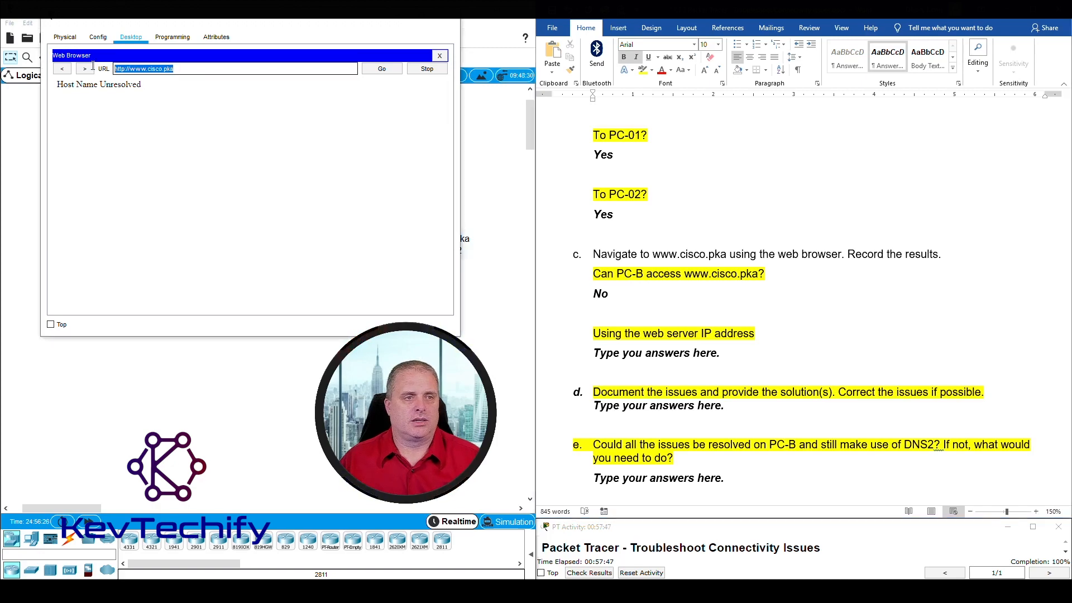
scroll(905, 366, up, 20)
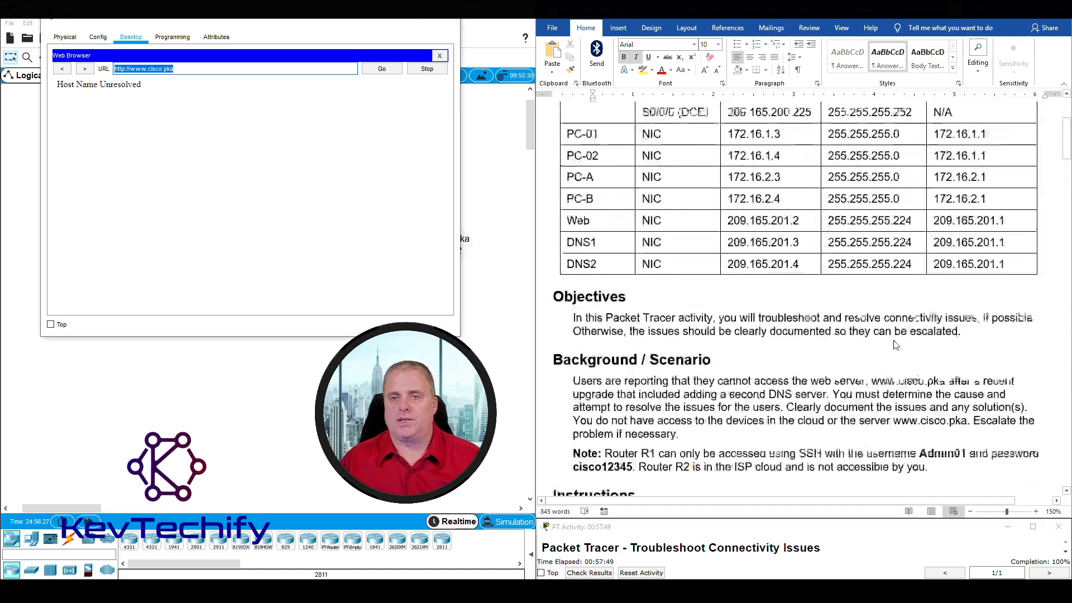
click(729, 277)
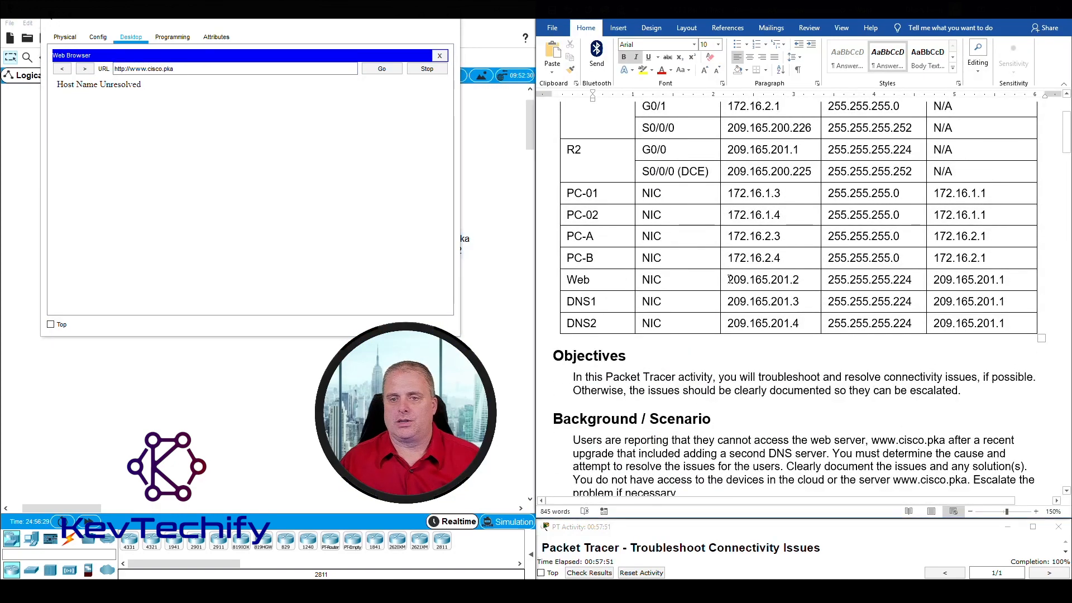
drag(730, 277, 792, 279)
click(186, 69)
triple_click(186, 69)
text(20)
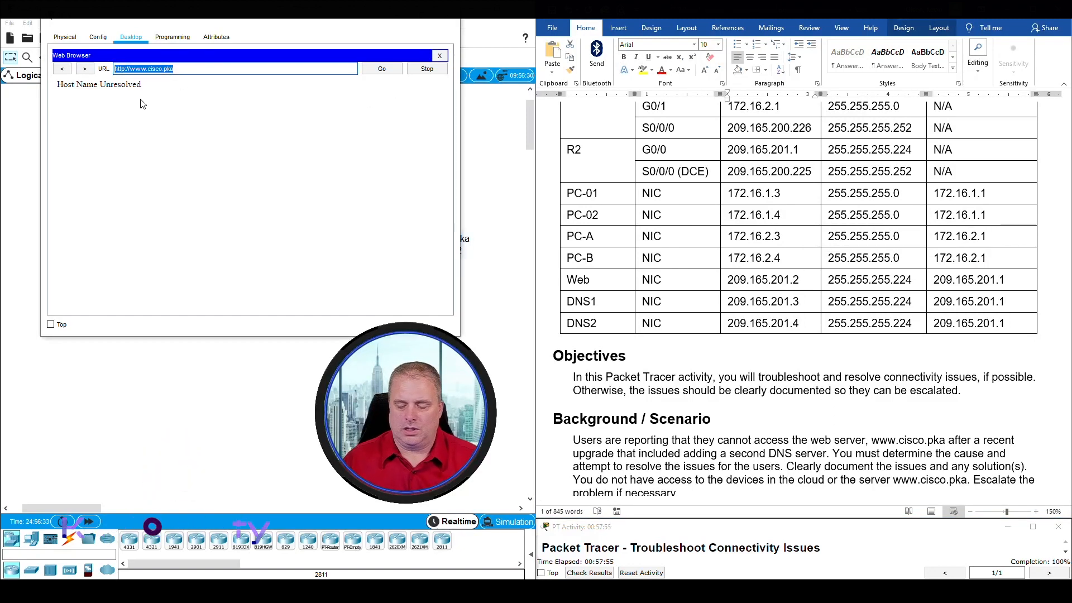
text(9.165.201.2)
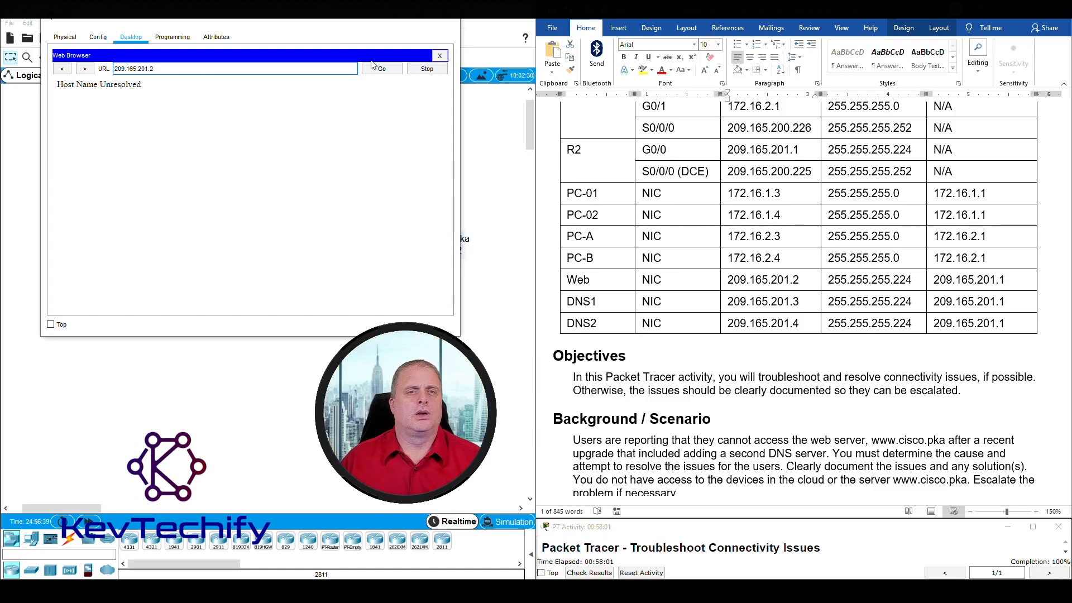
click(374, 66)
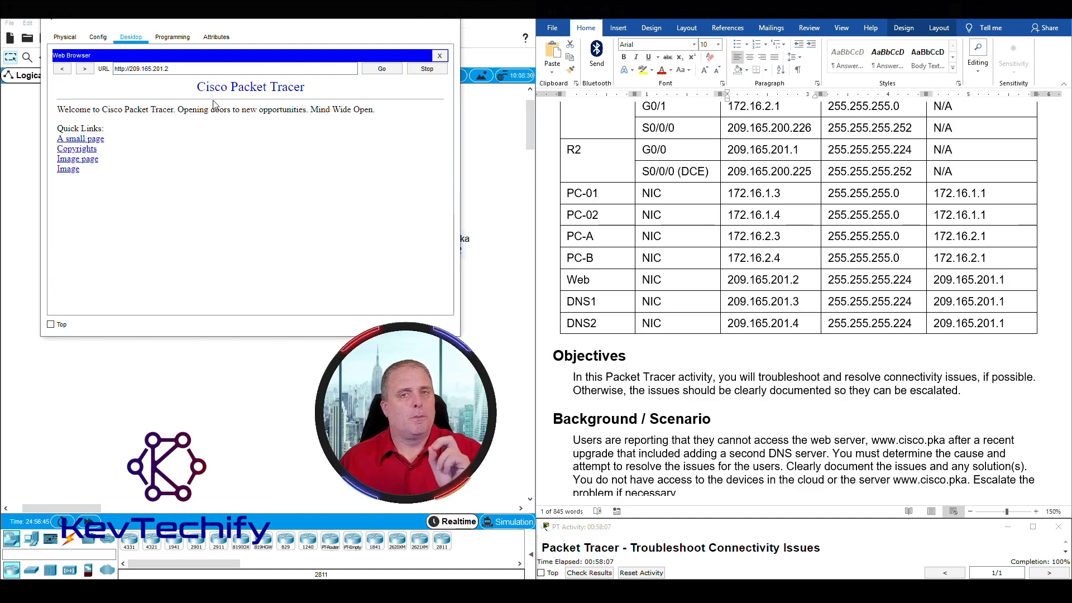
Record "Yes" in the worksheet for PC-B's access using the web server IP address, and close PC-B's window
scroll(764, 173, down, 20)
scroll(766, 173, down, 3)
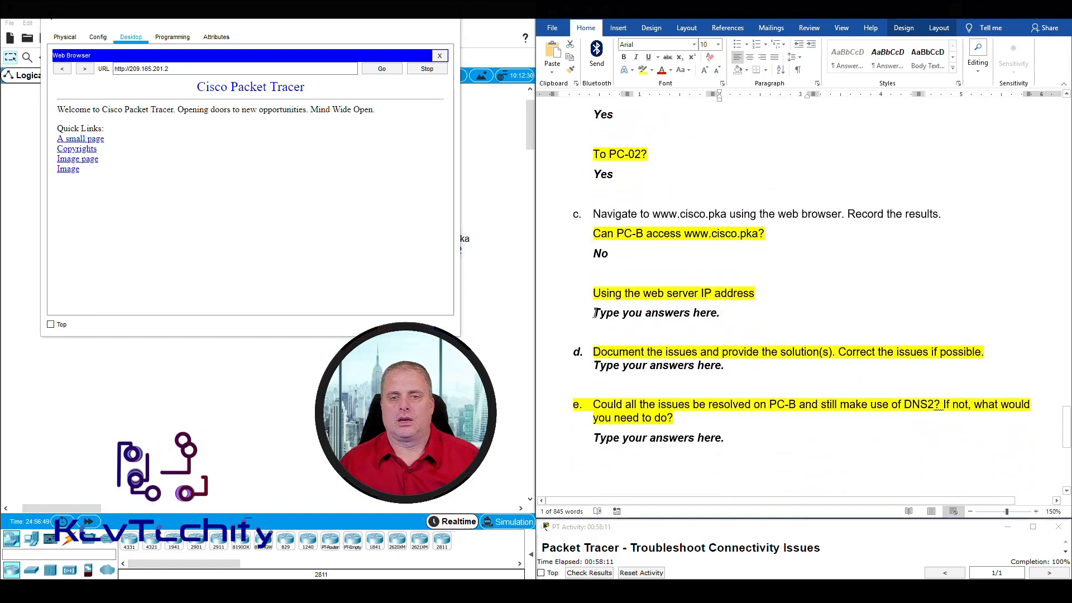
drag(595, 313, 720, 312)
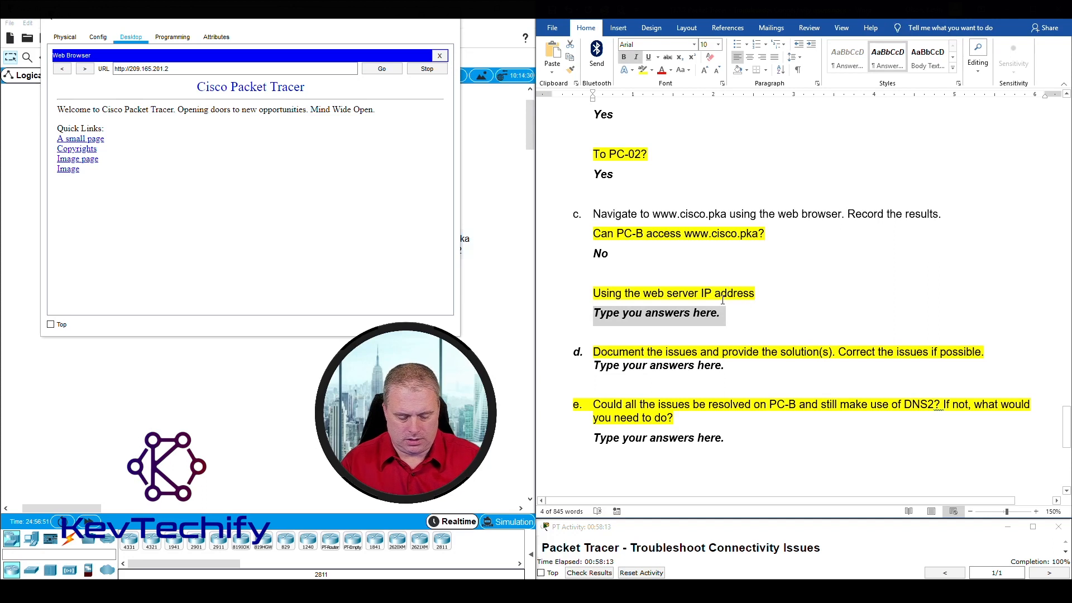
text(Yes)
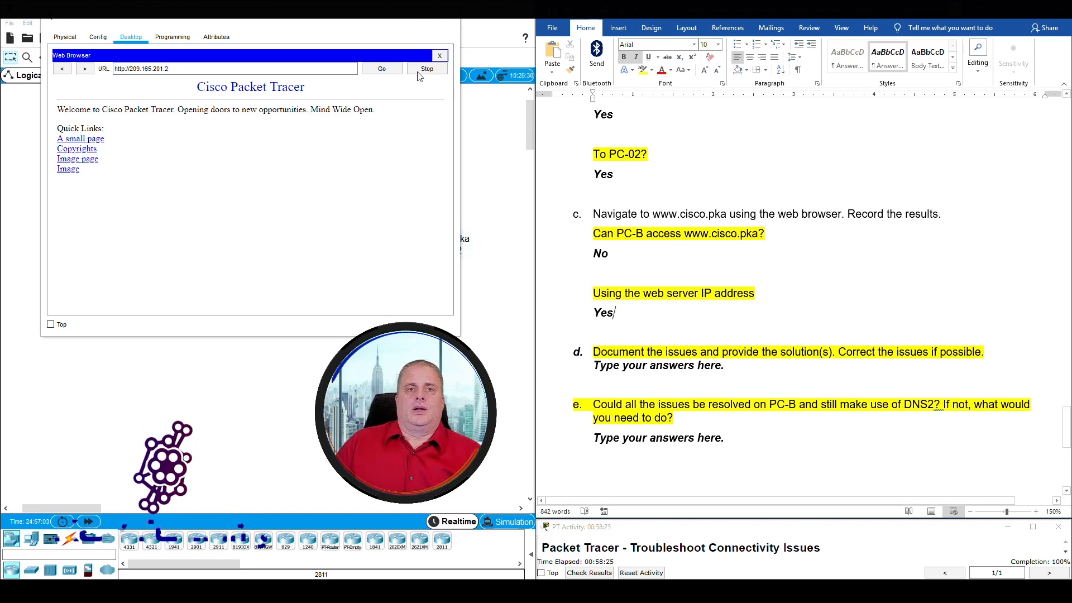
click(447, 10)
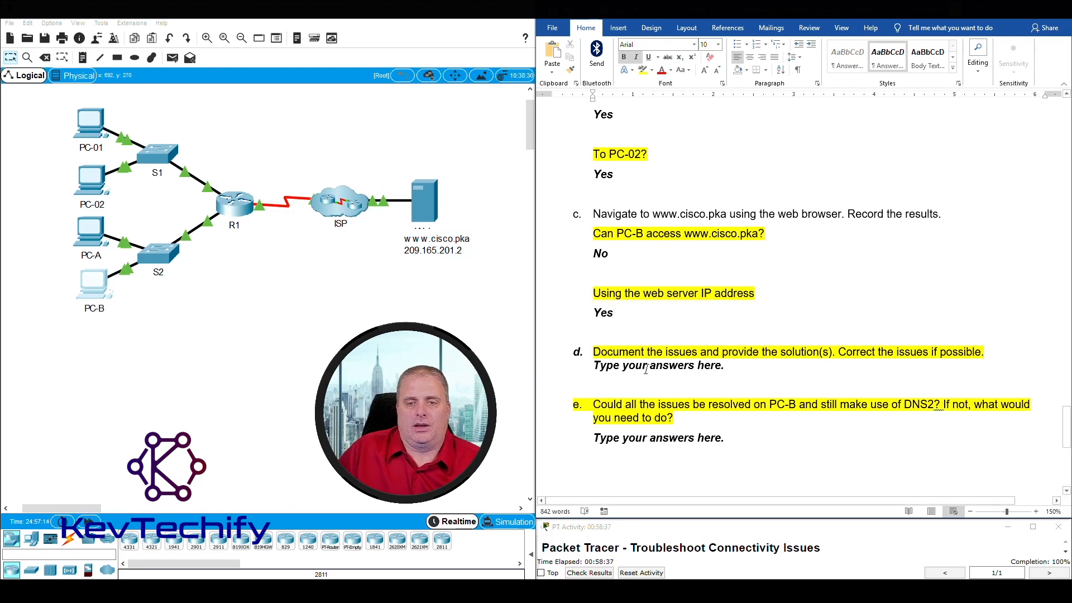
Answer Step 4 item d with "PC-B can connect to the IP Address of the web server but not the domain name of the web server."
drag(597, 367, 747, 376)
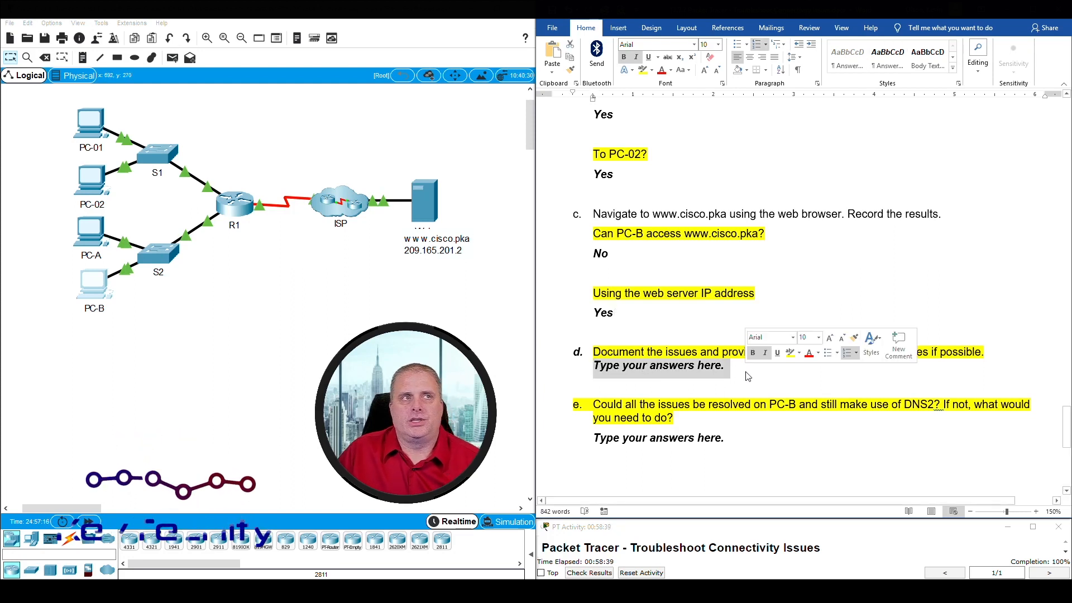
text(PC-B can connect to the IP Address of t)
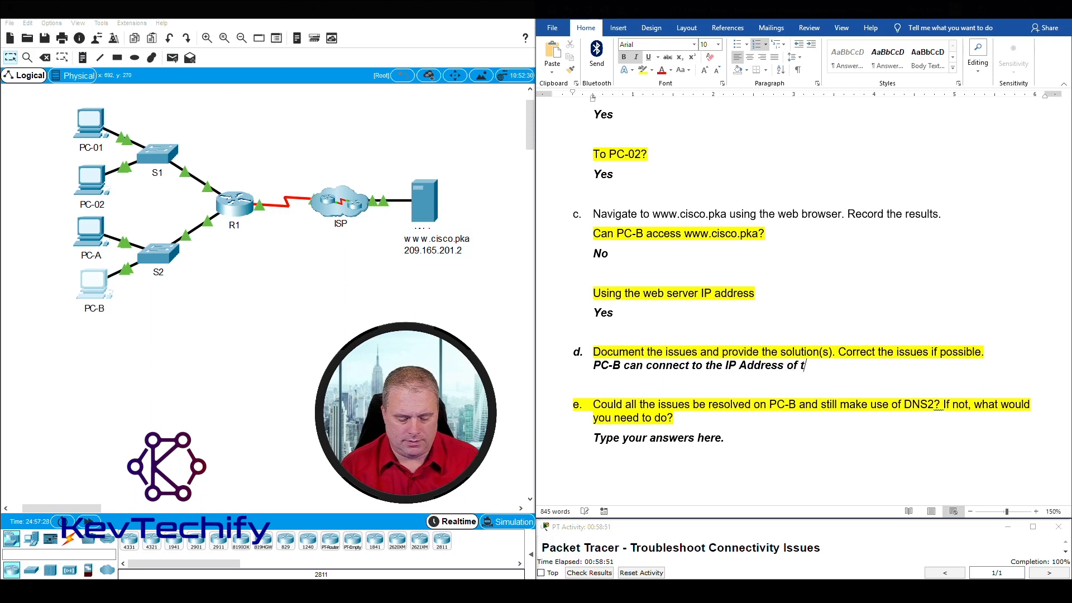
text(he web ser)
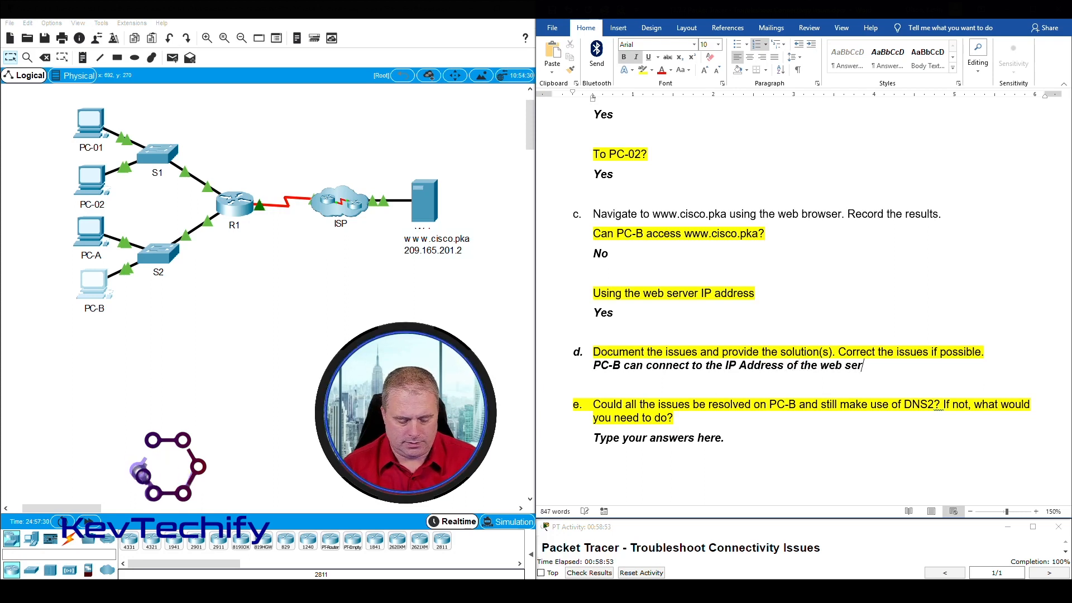
text(ver but )
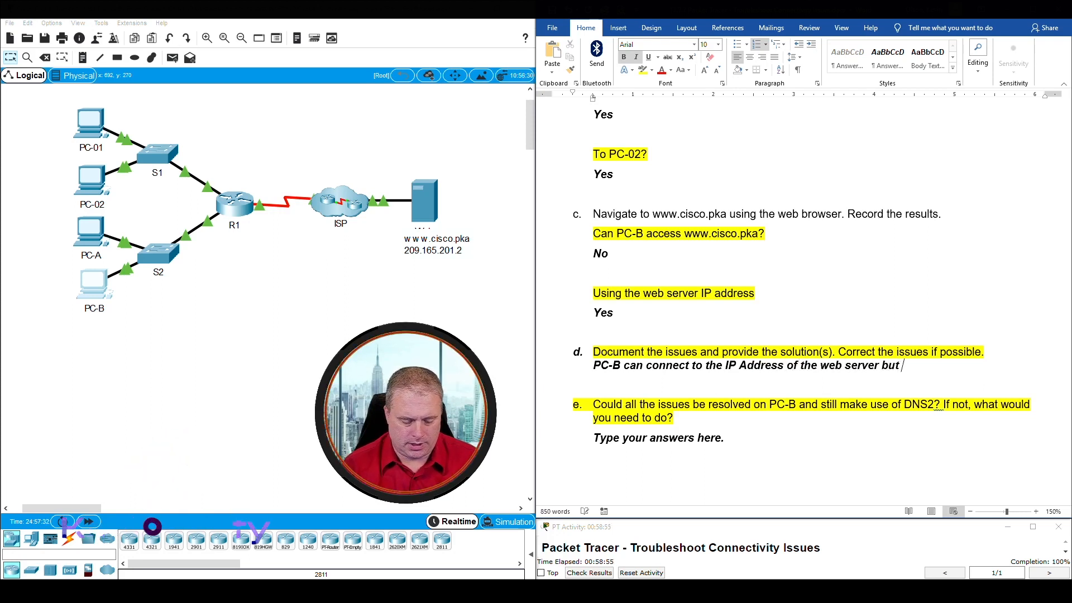
text(not the domain)
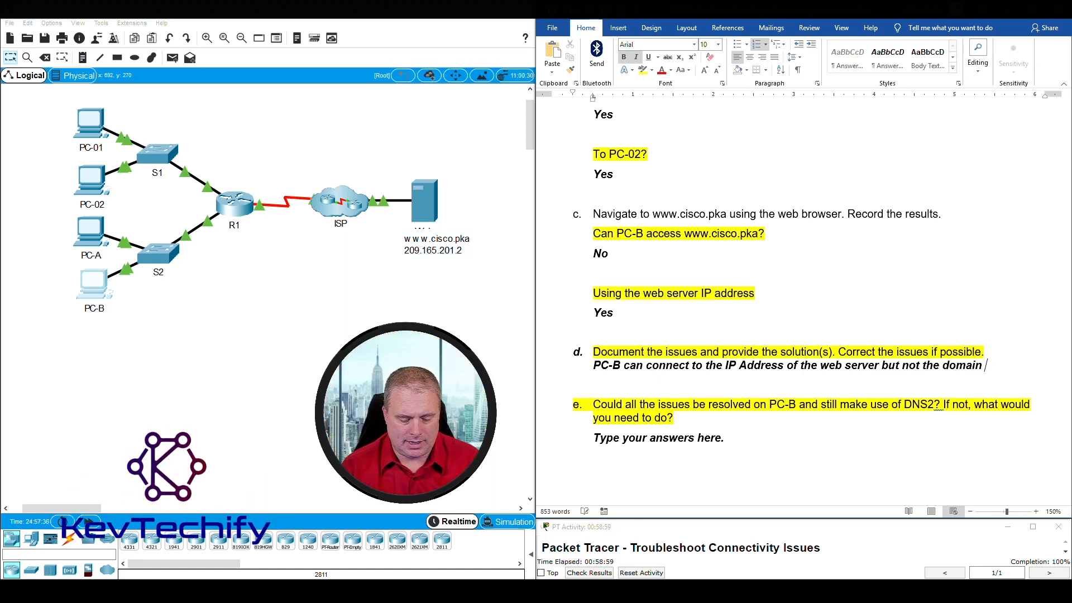
text( name of the web server.)
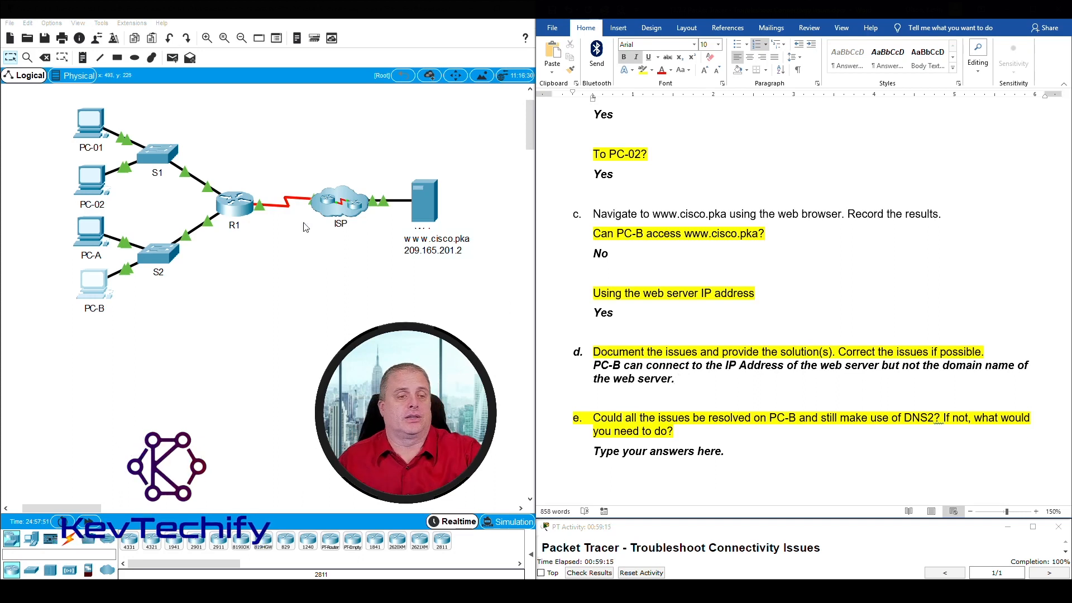
Reopen PC-B, replace its Web Browser with the Command Prompt, and run ipconfig to check the IP address, subnet mask and default gateway
click(110, 290)
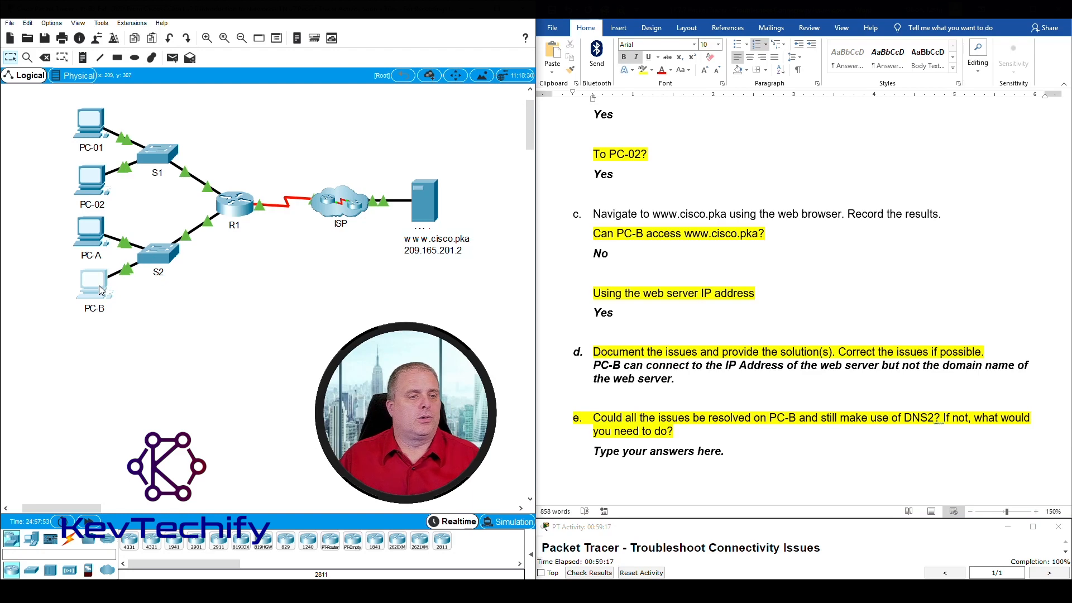
click(101, 289)
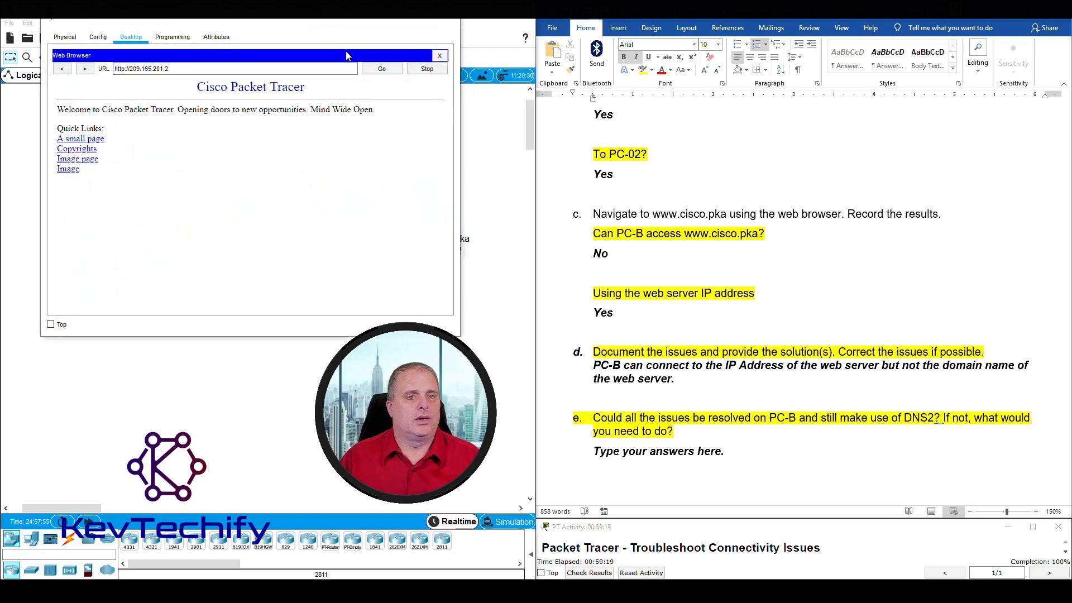
click(438, 57)
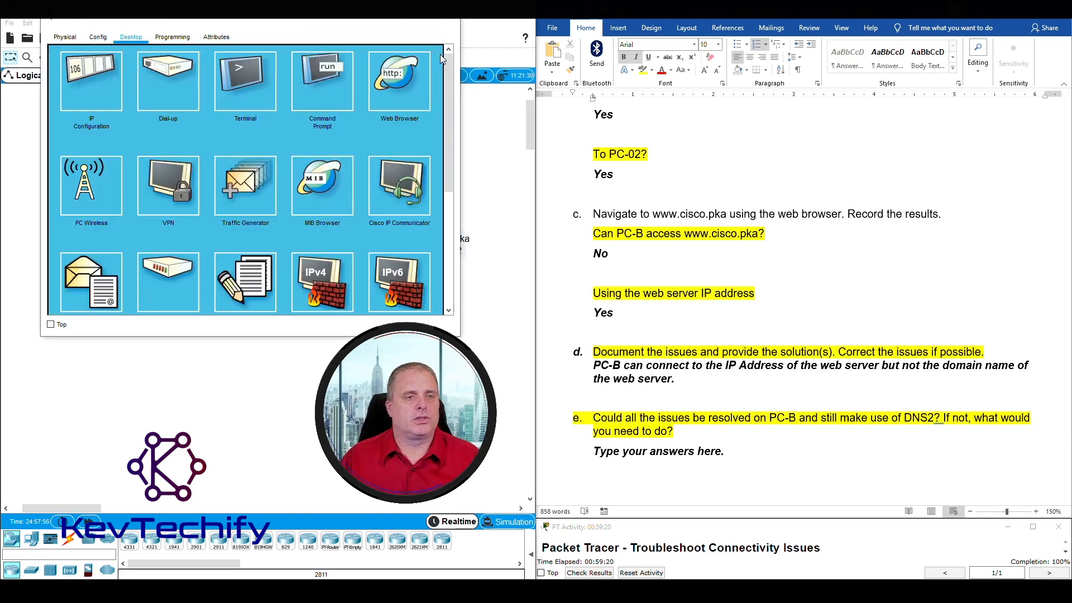
click(327, 82)
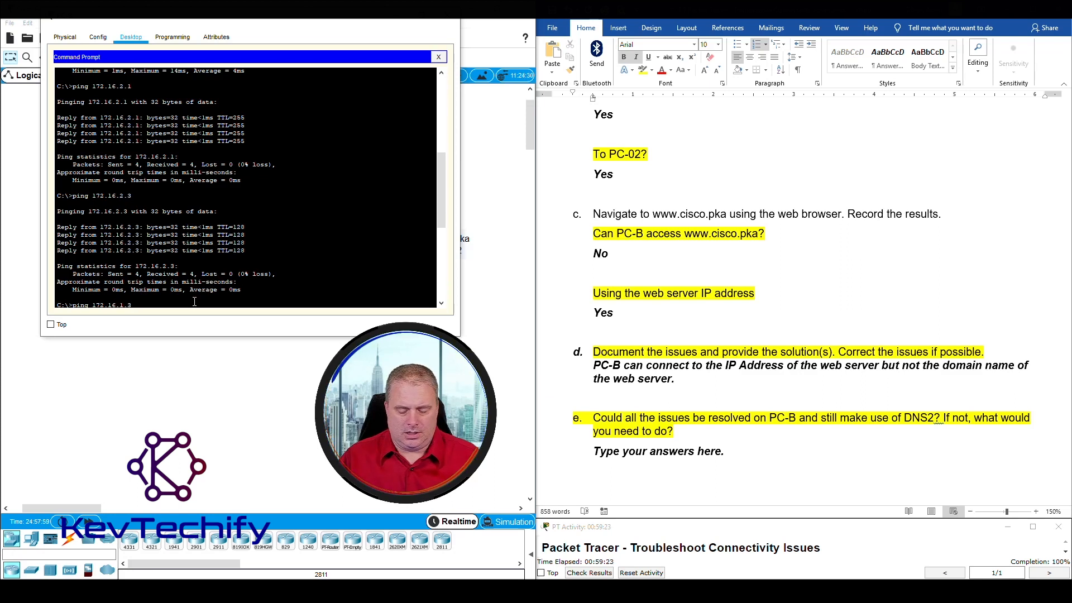
key(Return)
key(Return)
key(Return)
text(ipconfig)
key(Return)
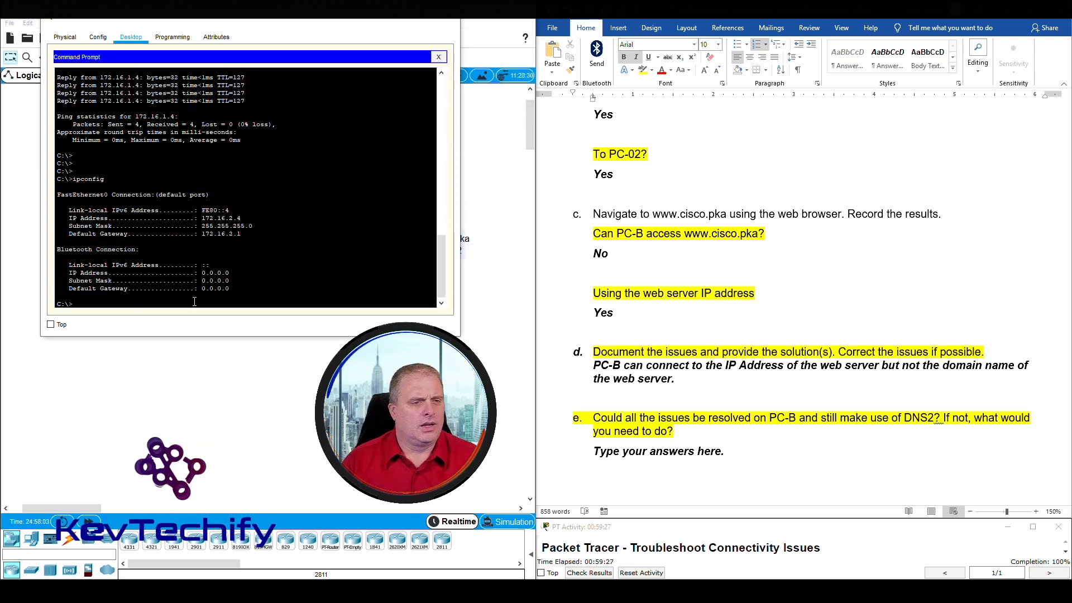
drag(68, 218, 258, 233)
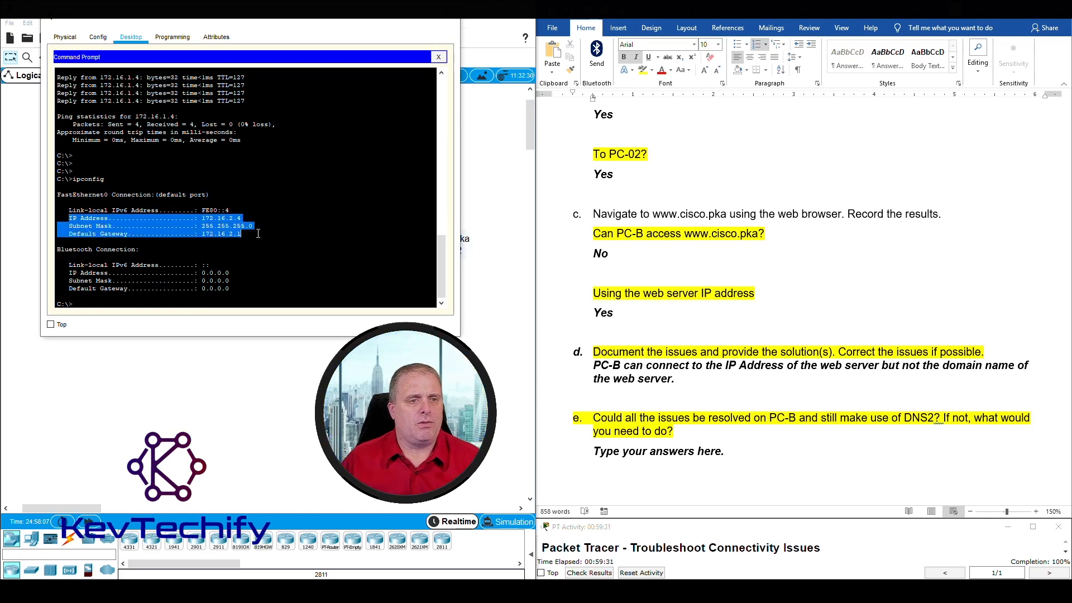
Run ipconfig /all on PC-B and examine its addressing and DNS server entries
click(198, 302)
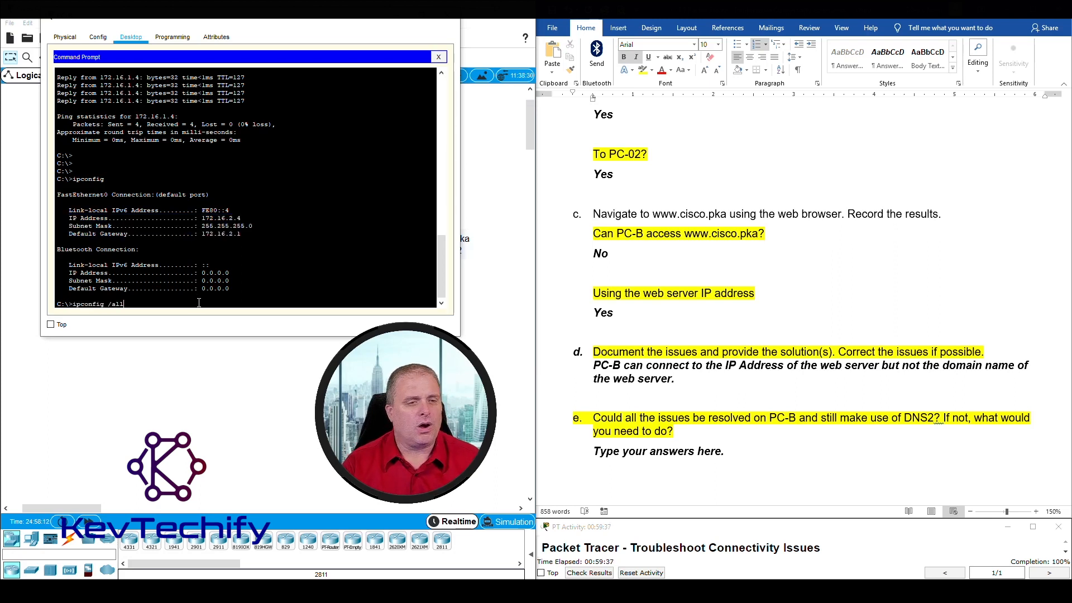
key(Return)
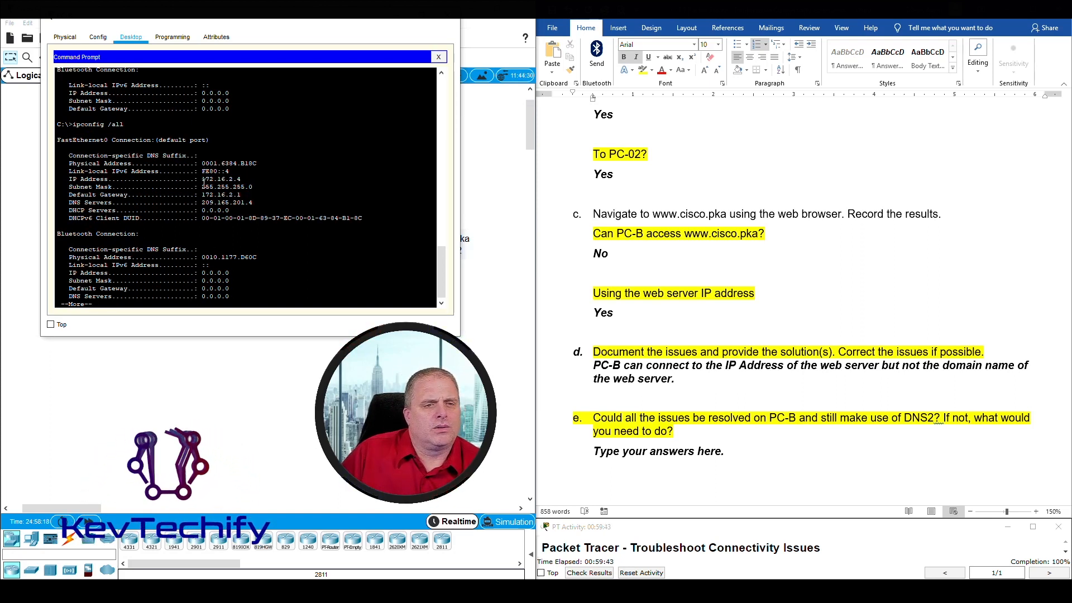
drag(242, 179, 258, 194)
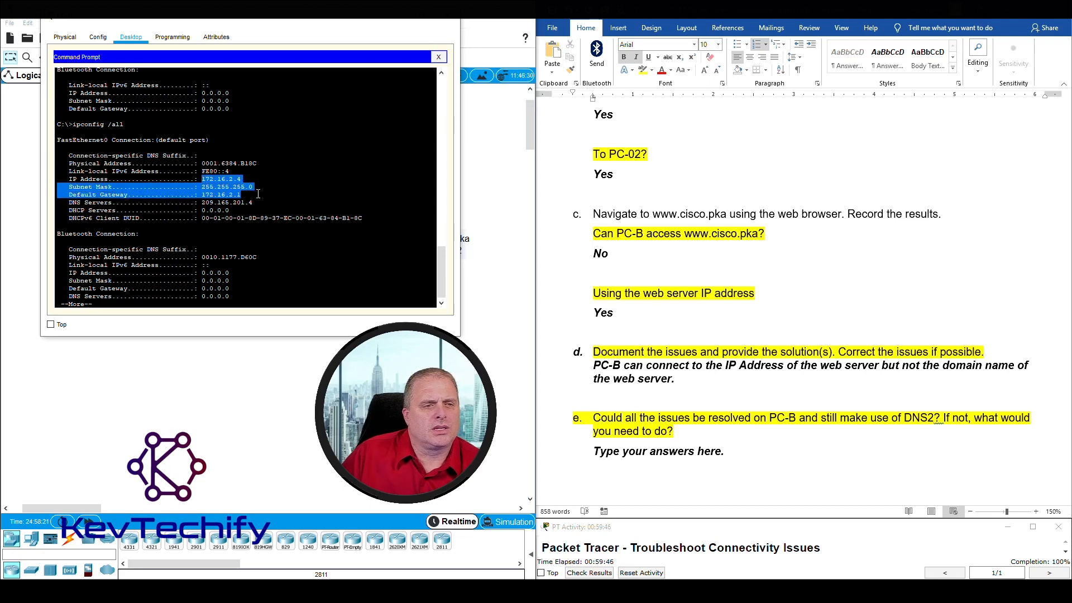
click(242, 203)
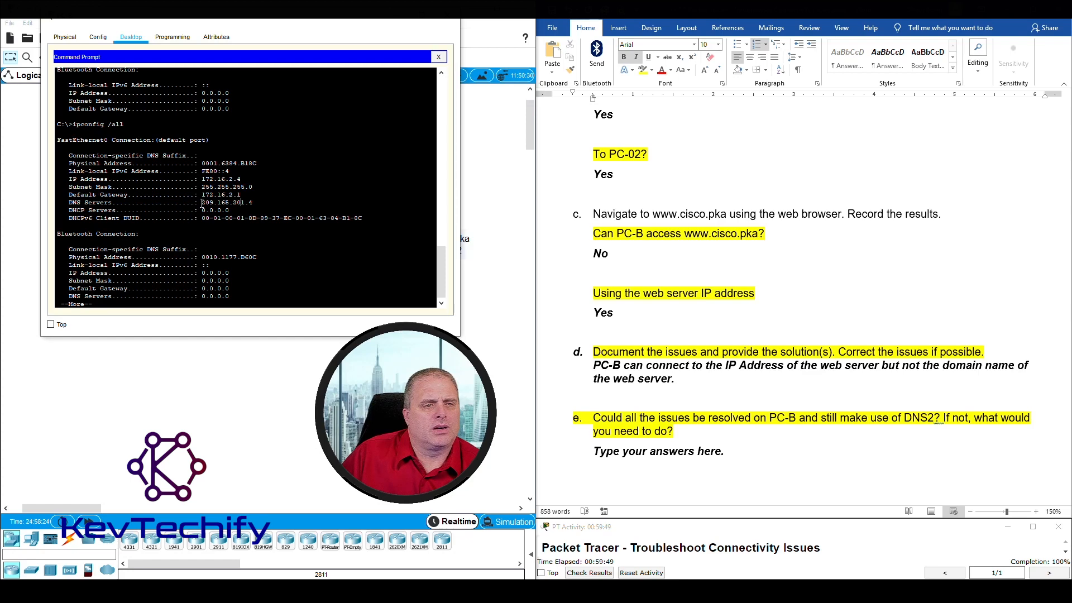
drag(202, 203, 256, 202)
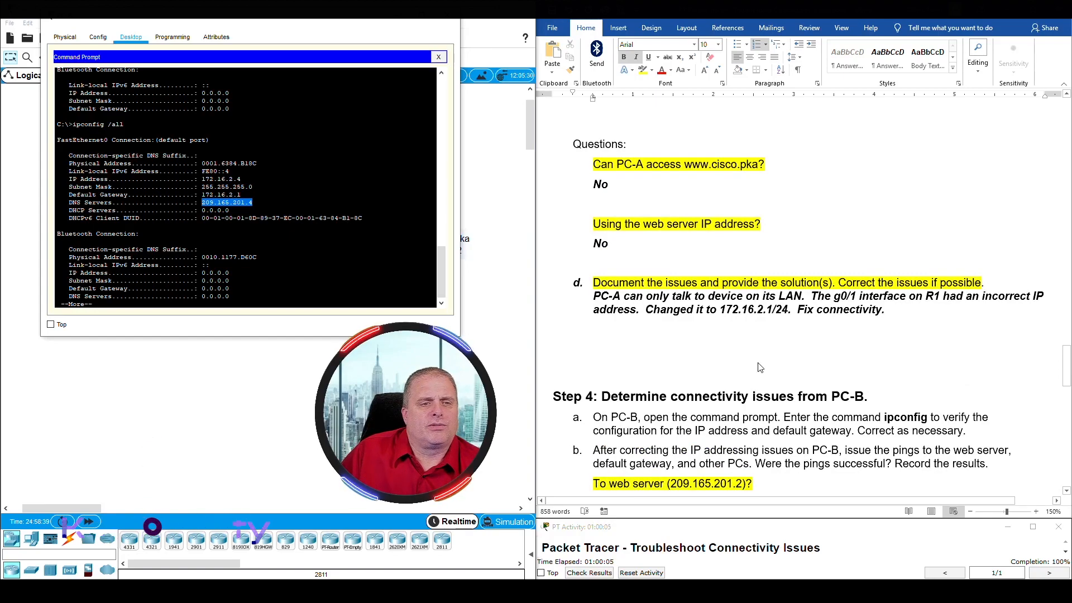
Compare PC-B's DNS server with the DNS2 entry in the Addressing Table and the Background / Scenario note about the second DNS server
scroll(767, 357, up, 10)
scroll(768, 352, up, 20)
scroll(768, 352, down, 2)
scroll(768, 353, up, 2)
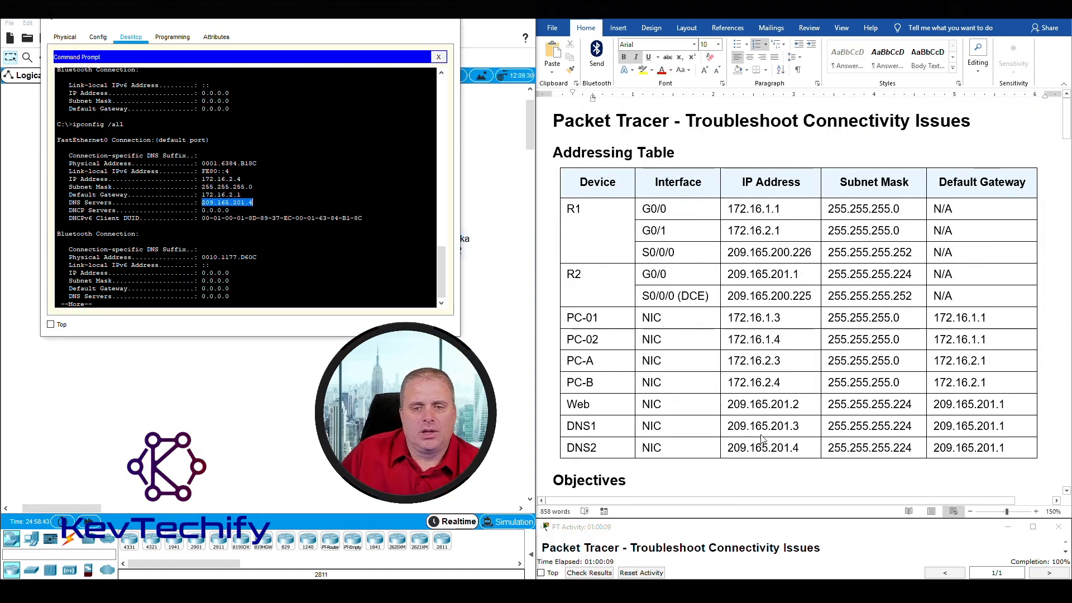
click(732, 448)
drag(730, 448, 804, 443)
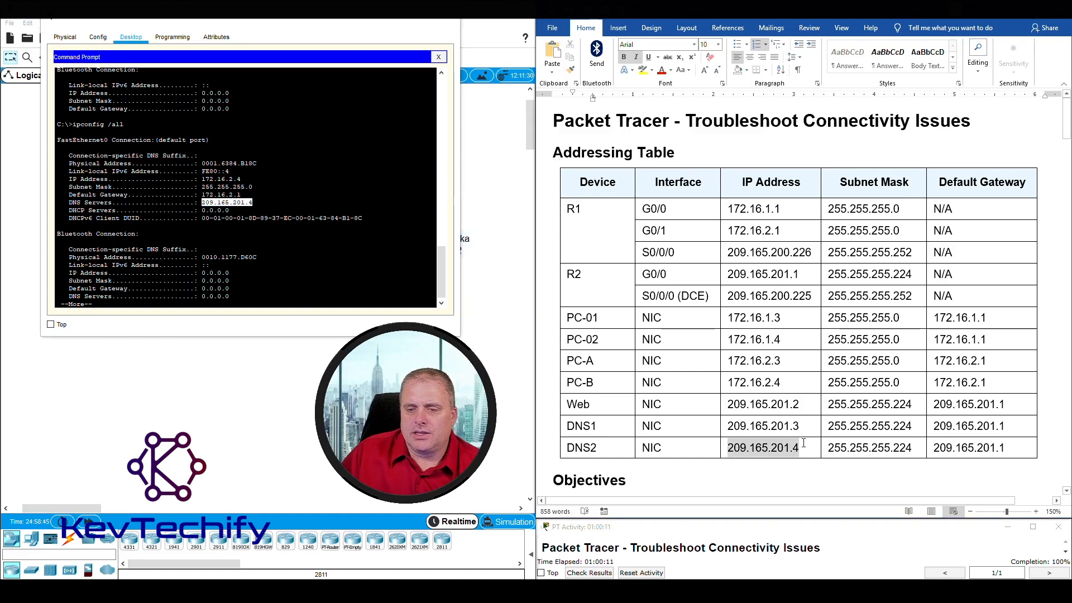
scroll(642, 447, down, 3)
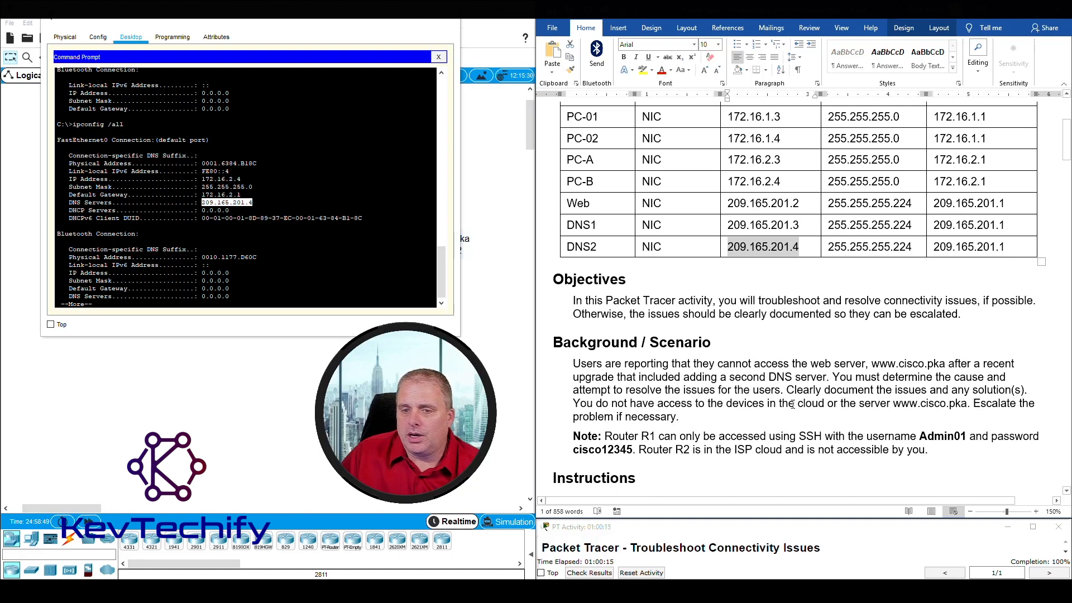
drag(640, 377, 810, 377)
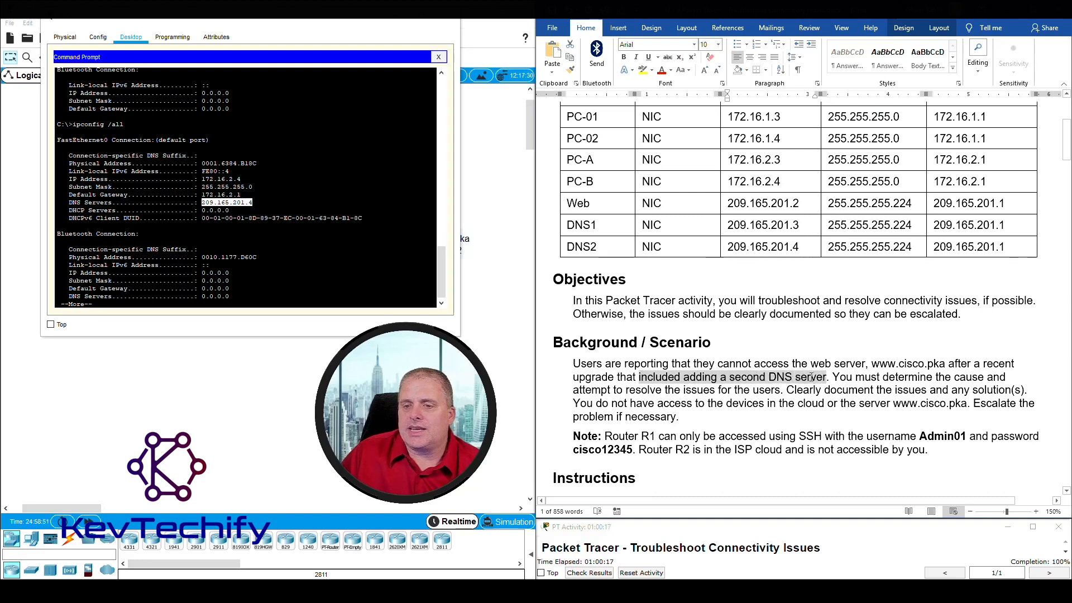
click(735, 244)
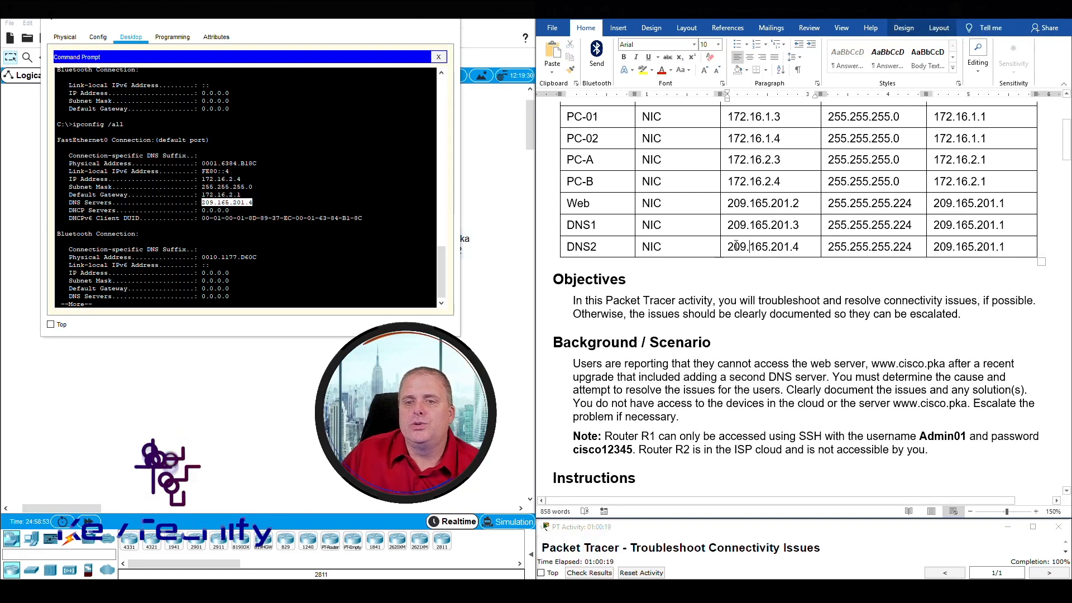
drag(727, 247, 801, 248)
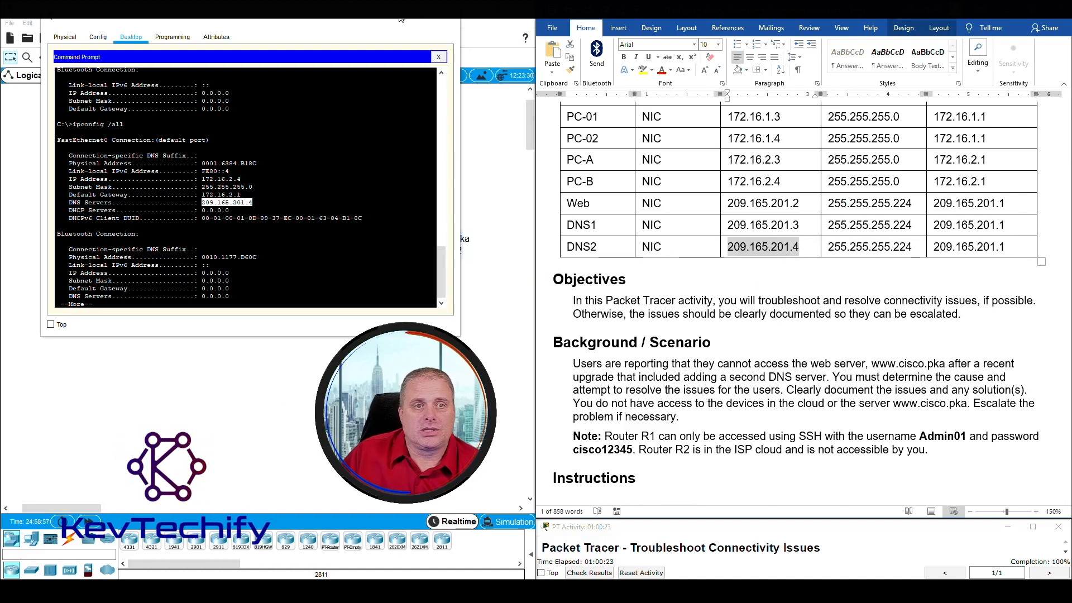
Place the cursor at the end of the Step 4 item d answer and close the PC-B window
drag(360, 21, 846, 39)
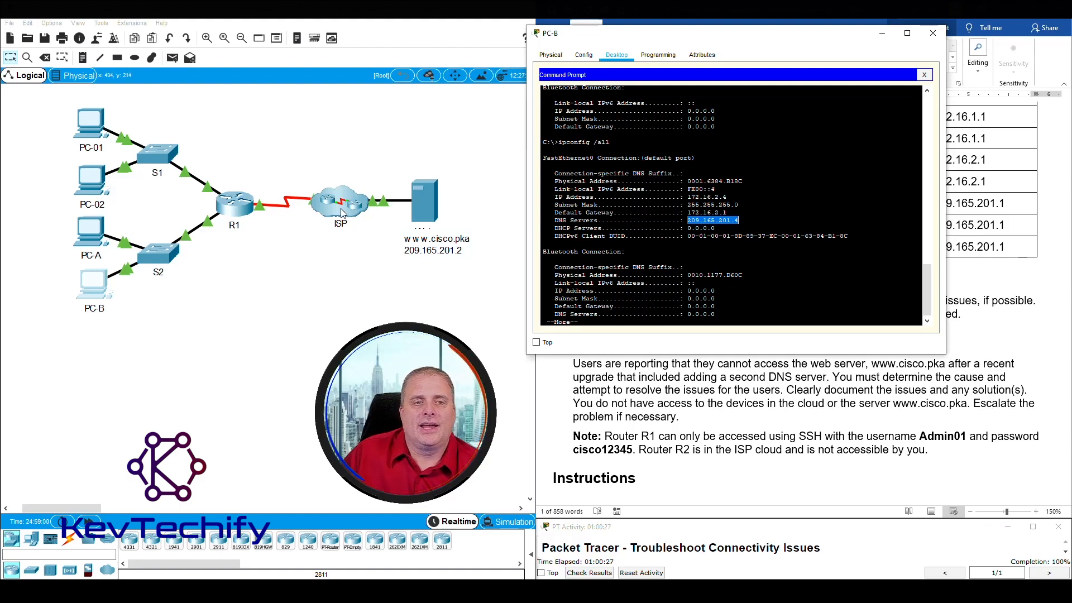
drag(767, 34, 338, 24)
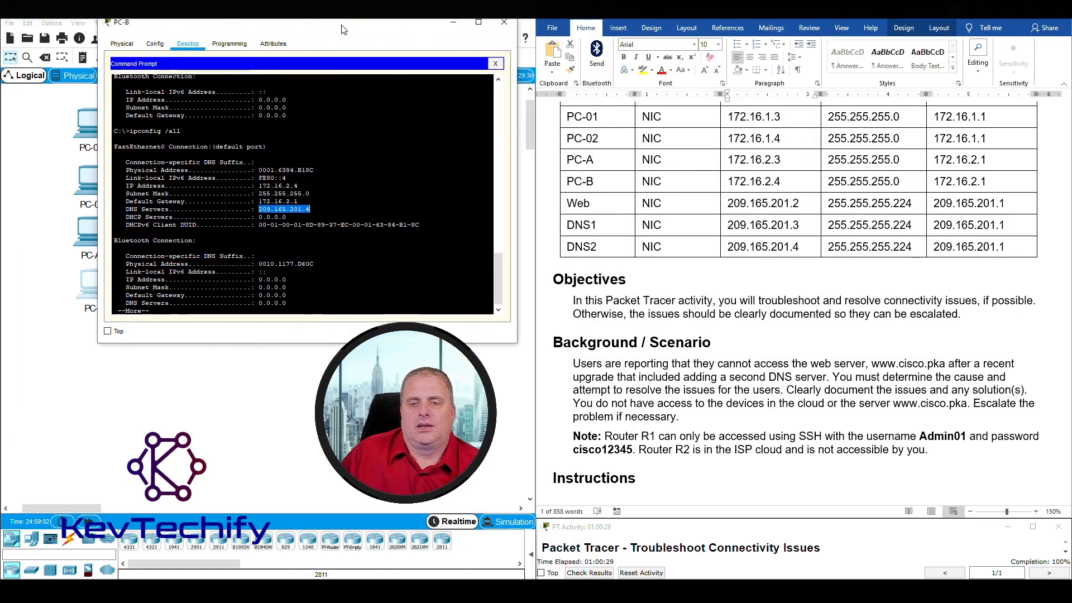
scroll(786, 277, down, 3)
scroll(786, 277, down, 20)
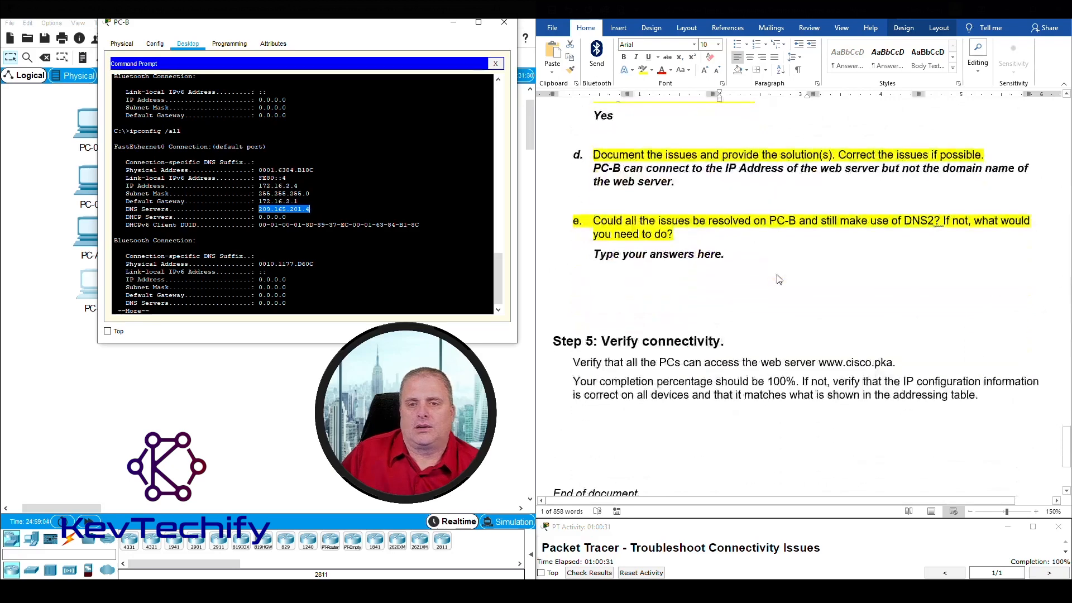
scroll(778, 279, up, 2)
click(691, 263)
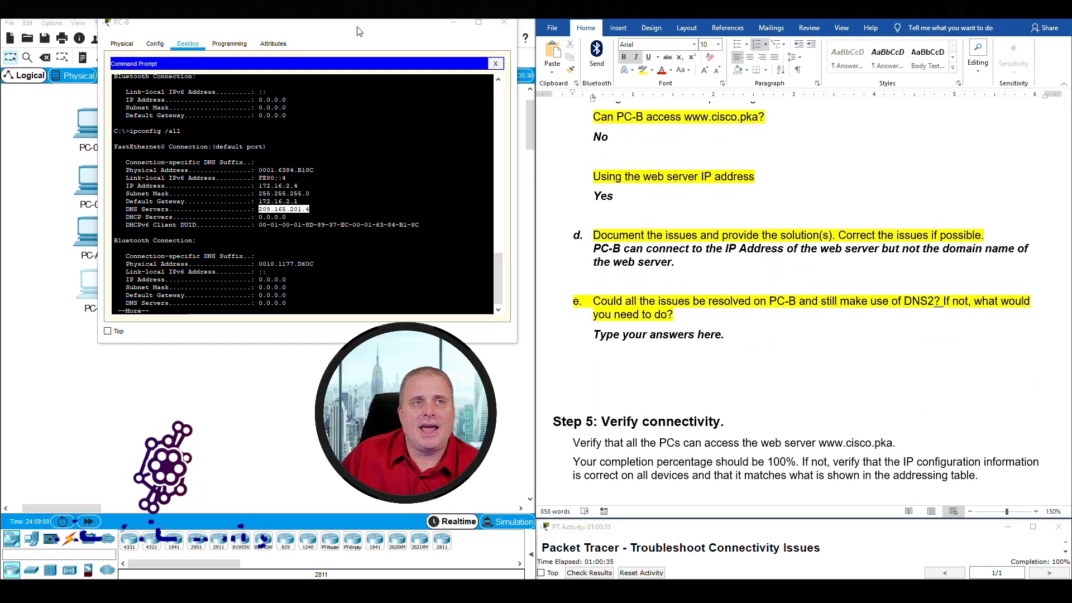
drag(357, 33, 472, 47)
click(566, 36)
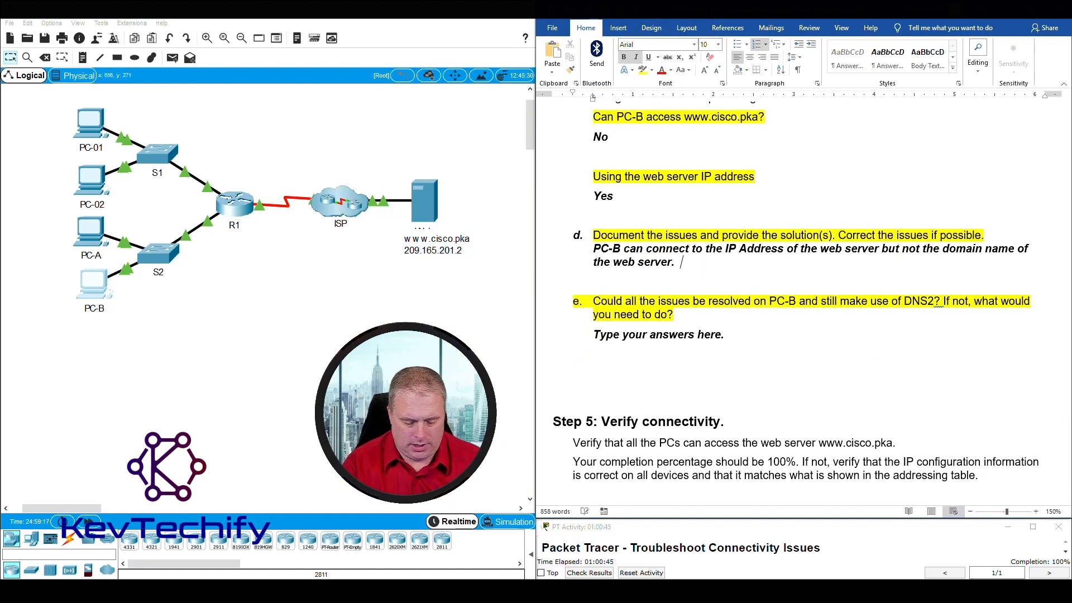
text(Most likely wrong)
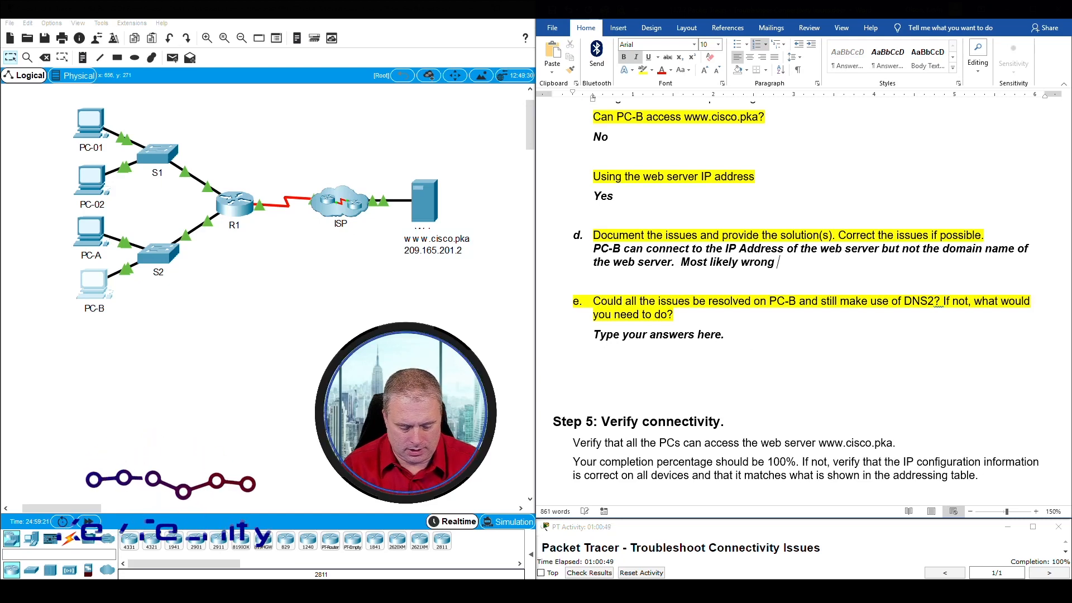
text( ip addr)
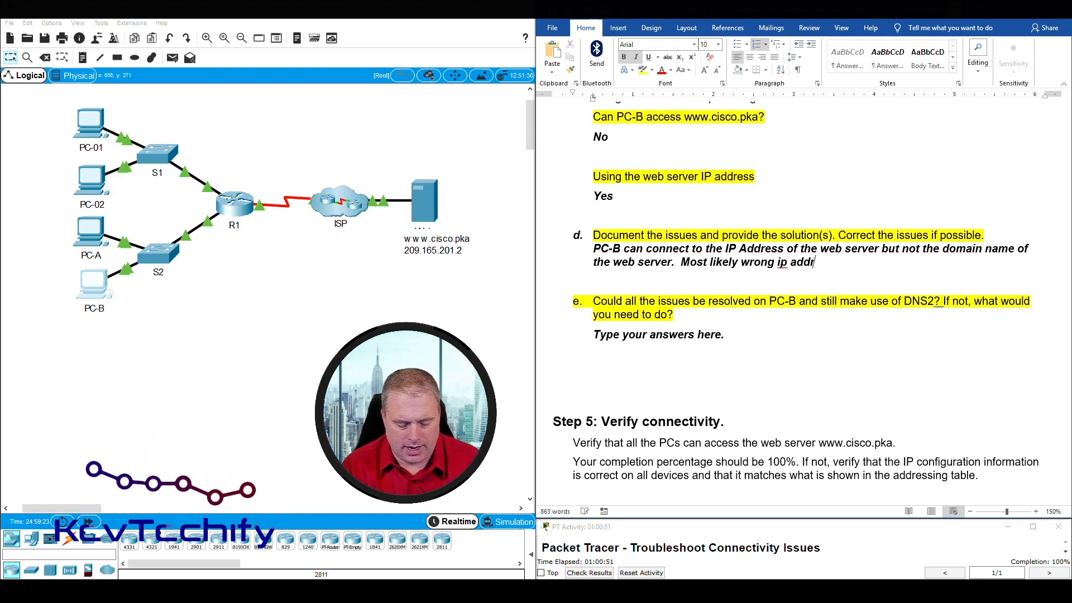
text(ess for the domain name of www.cisco.pk)
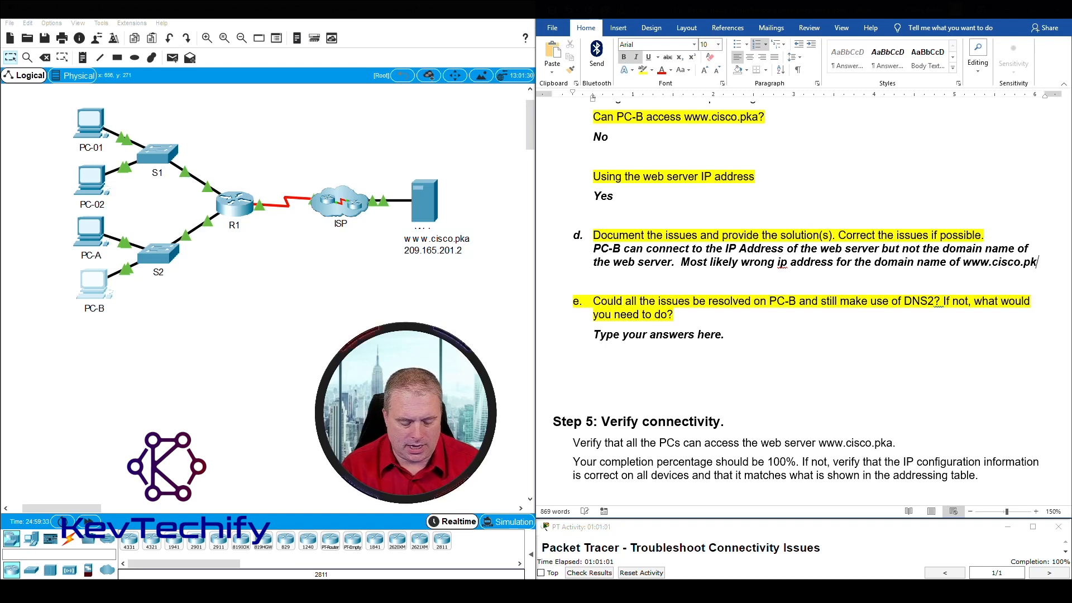
text(on DNS2)
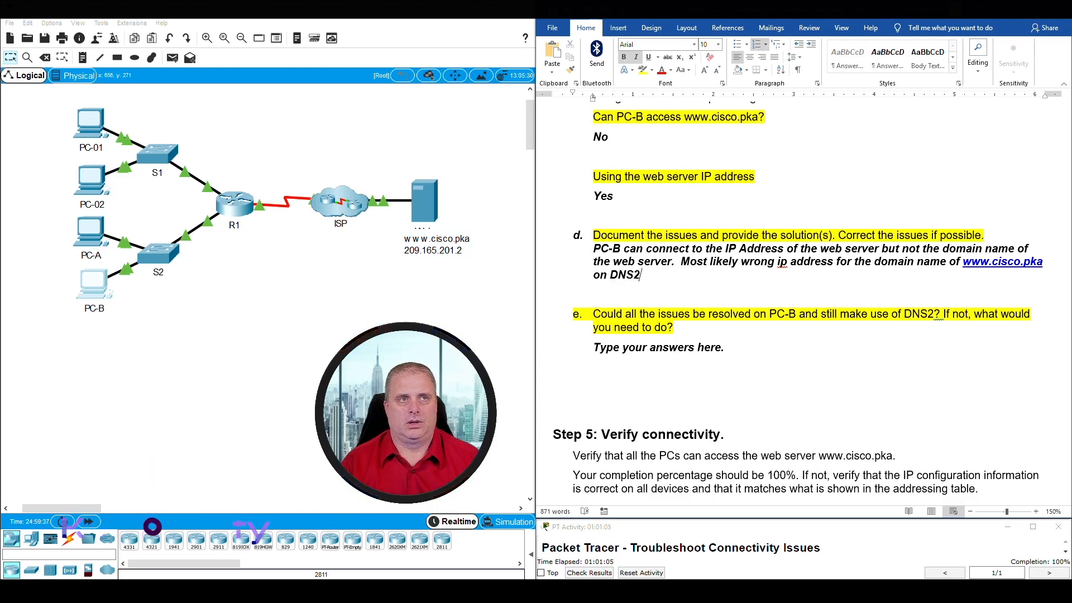
text(.)
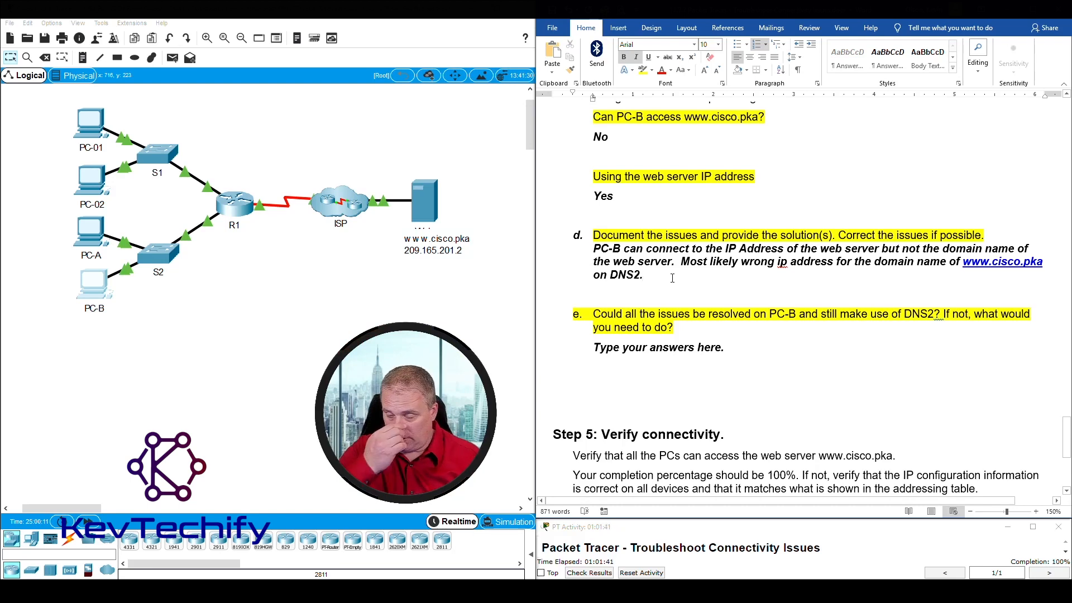
Complete the item d answer with "Need to escalate problem to the SP to fix the dns record."
text(Need to escalate pr)
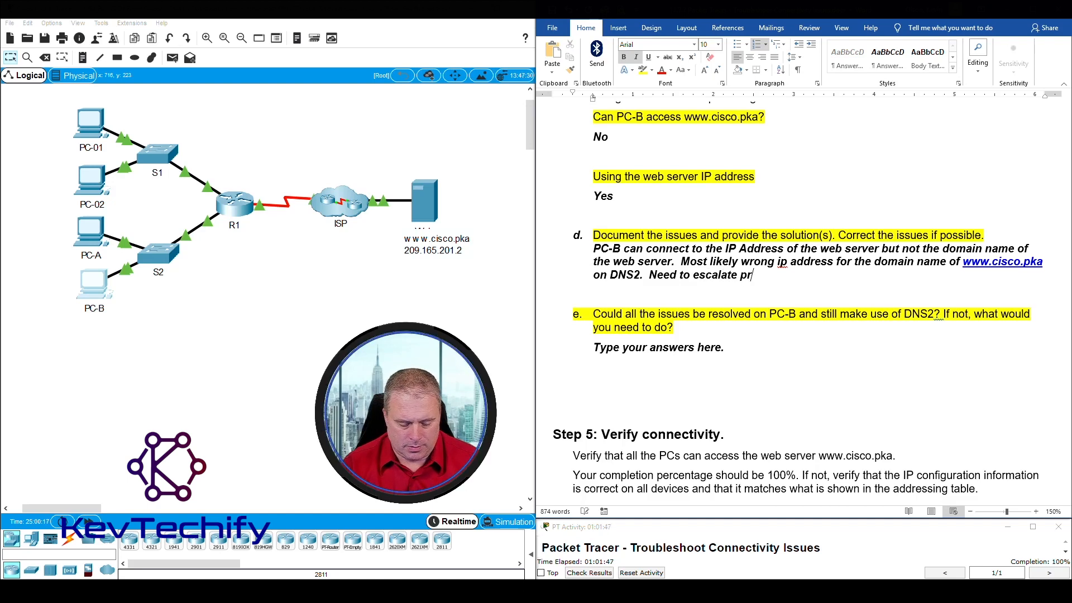
text(oblem to th)
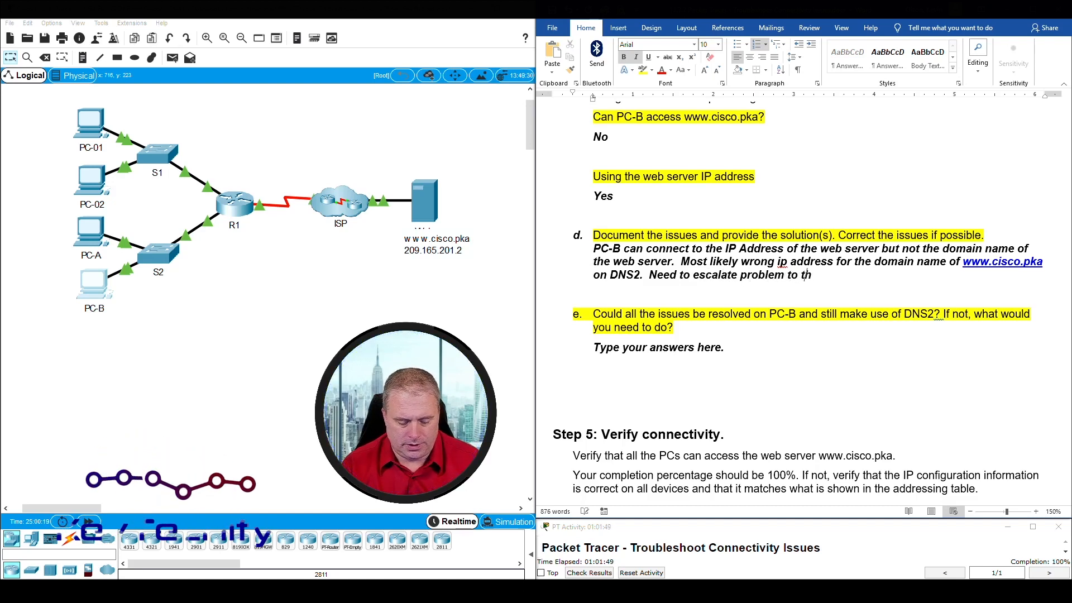
text(e SP )
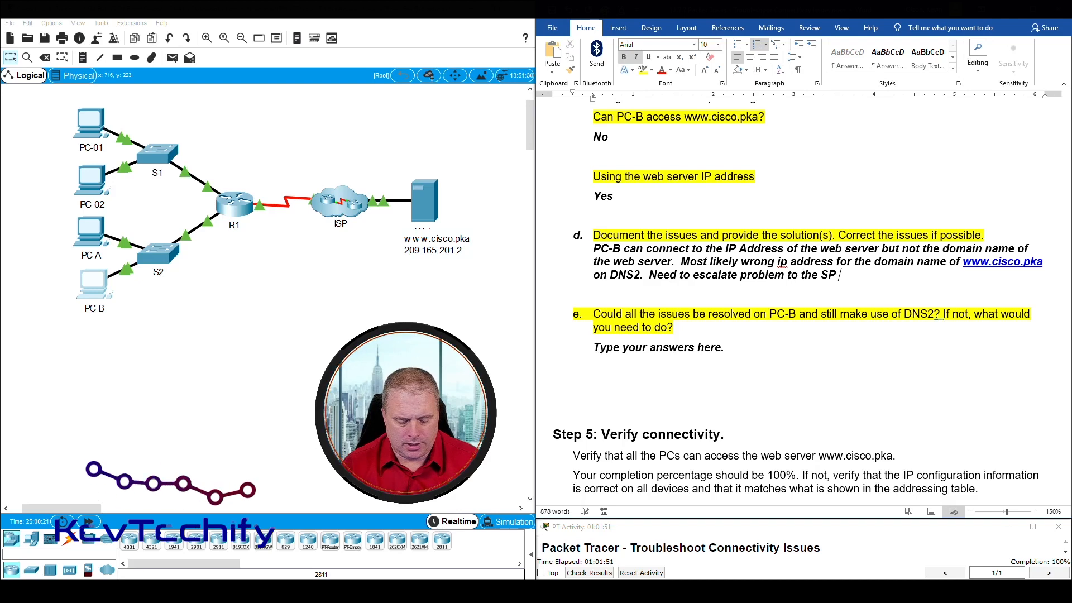
text(to fix the dns record.)
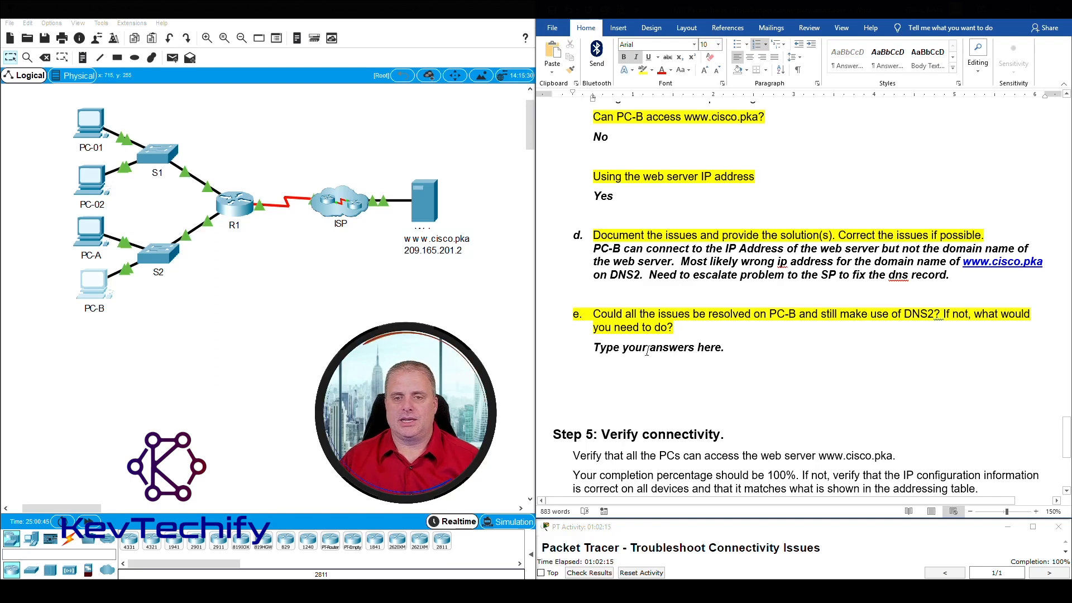
drag(596, 347, 740, 343)
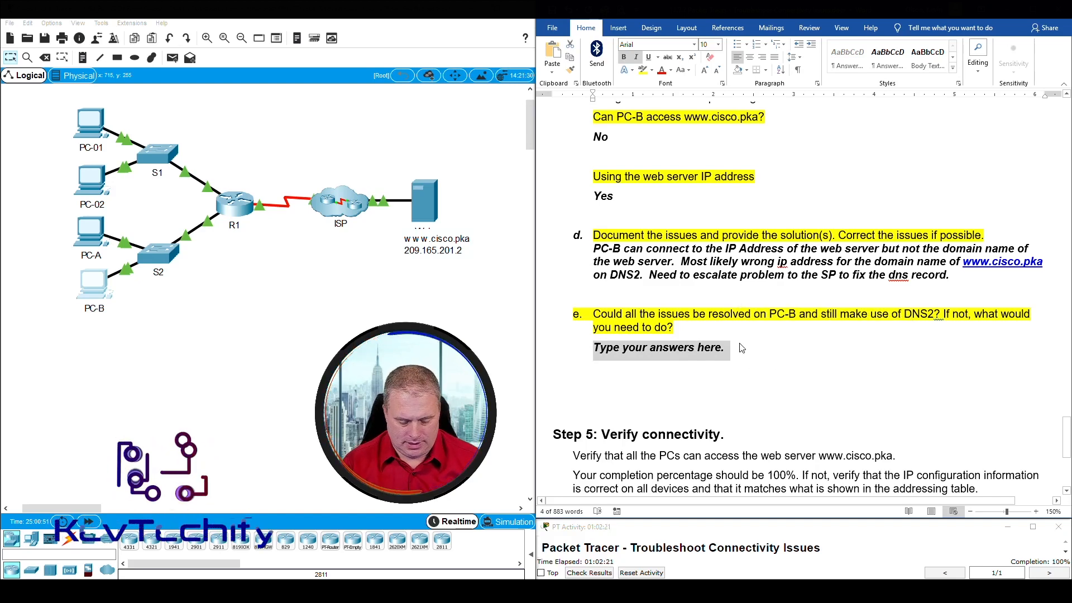
text(DNS to)
text(has)
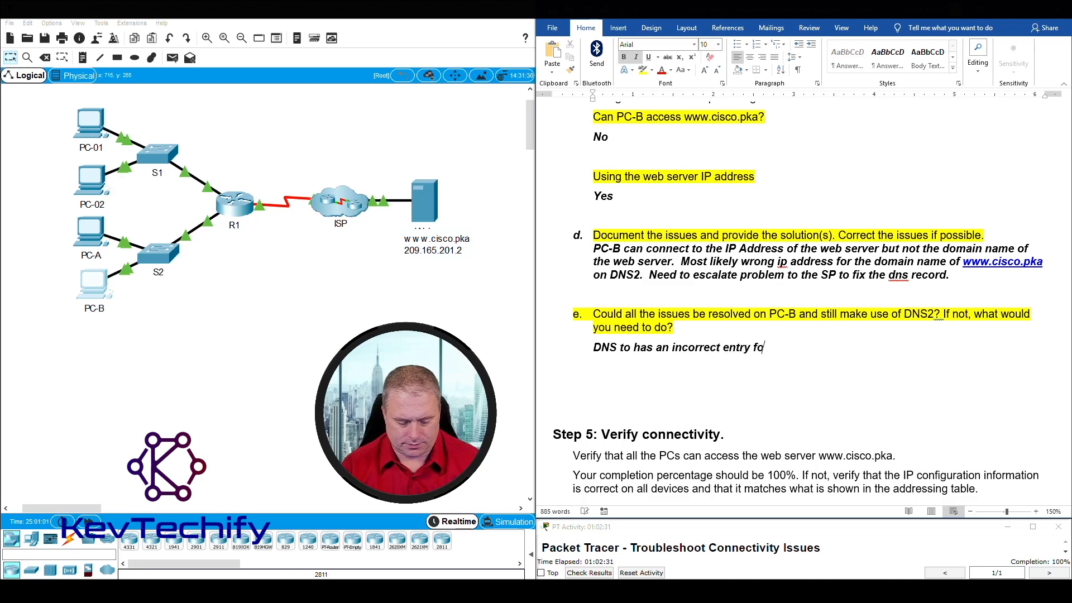
text(an incorrect entry for the domain )
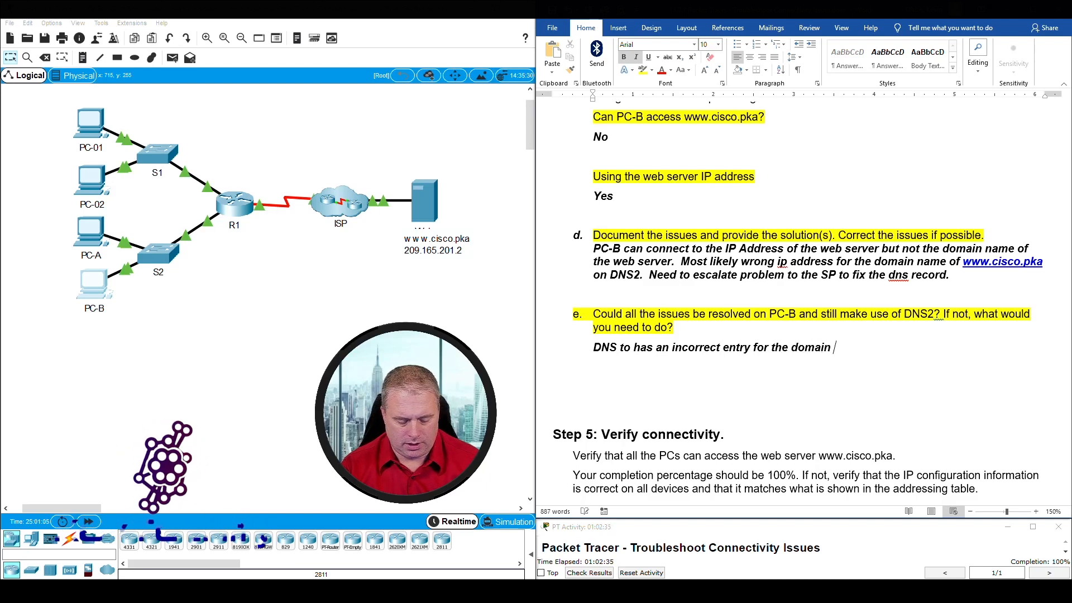
text(of www.cisco.pka.)
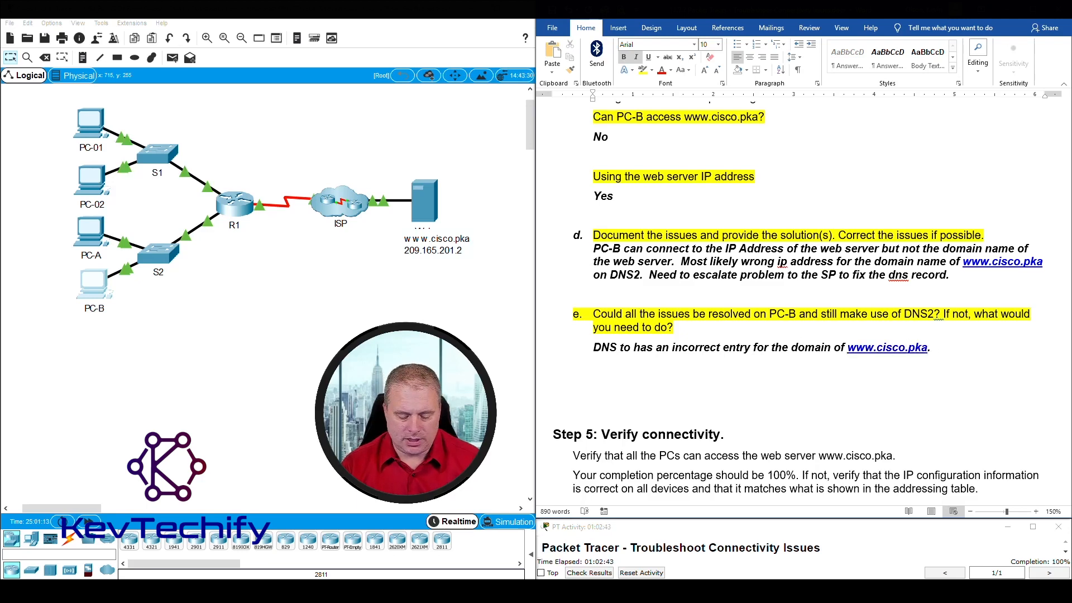
Add "Let ISP know to fix." to the end of the item e answer
text(Le)
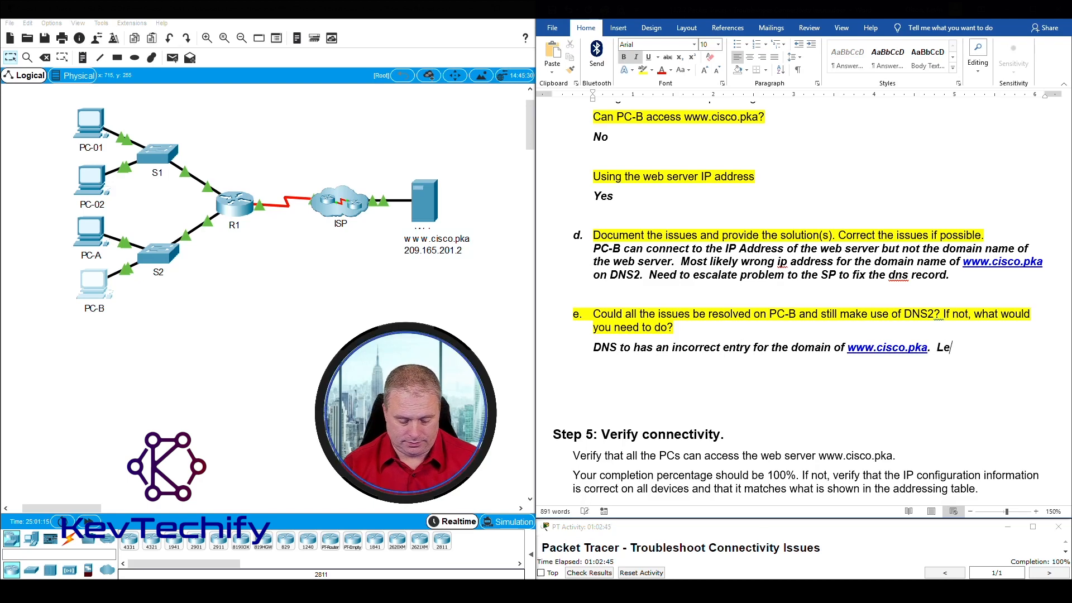
text(t ISp know to )
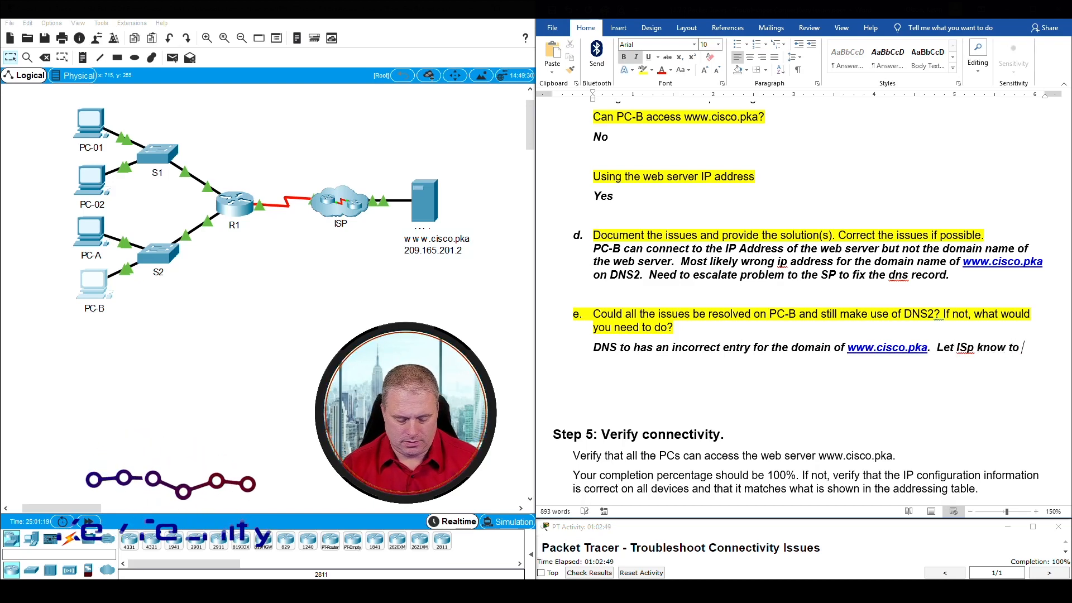
text(fix.)
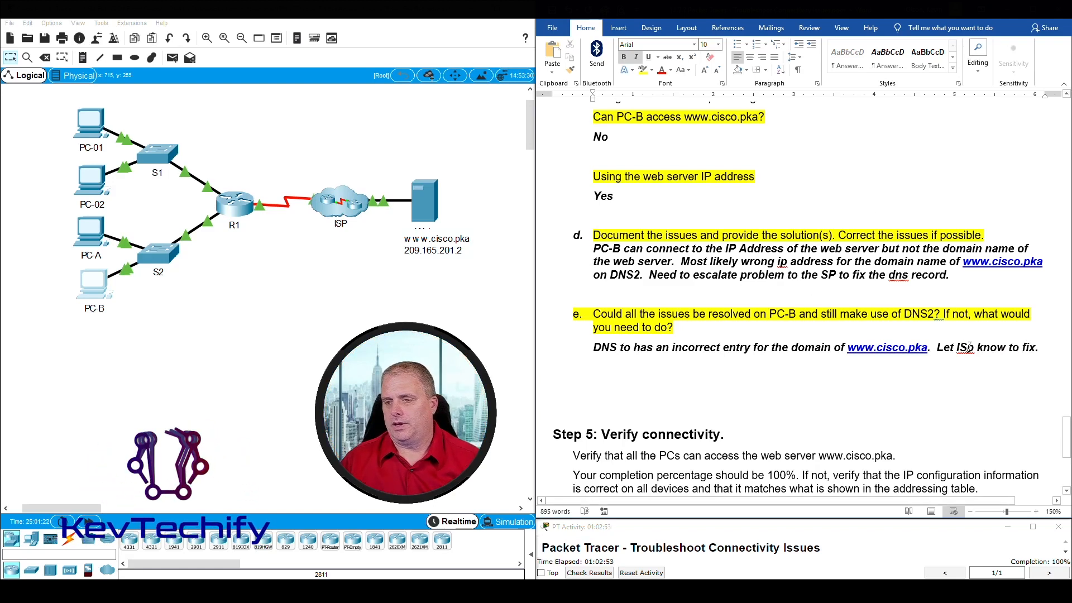
text(P)
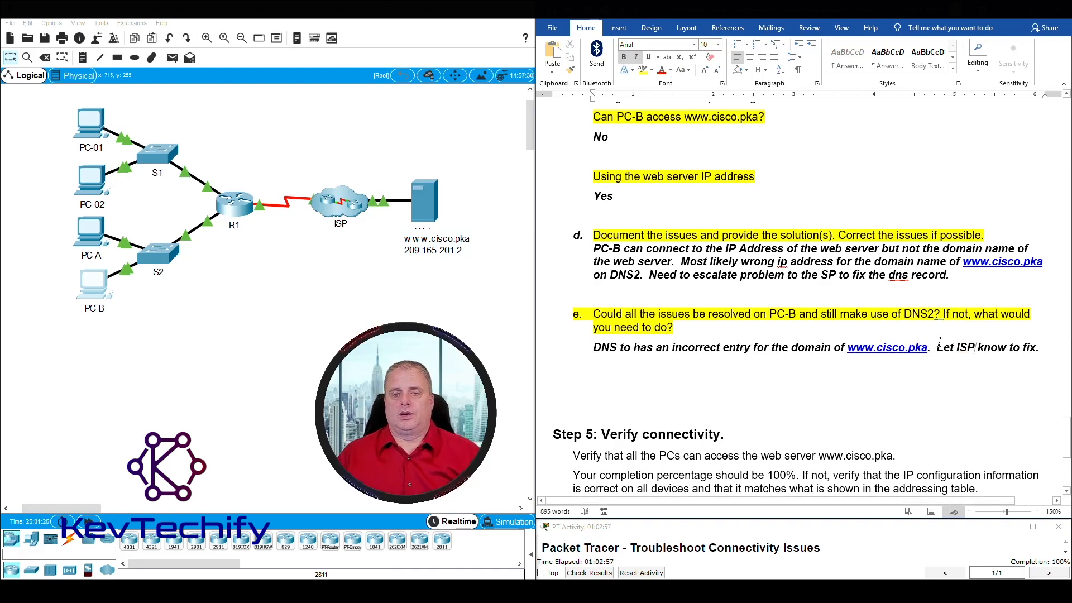
Review the item e answer and the Step 5 requirements for web server access and completion percentage
scroll(940, 342, down, 3)
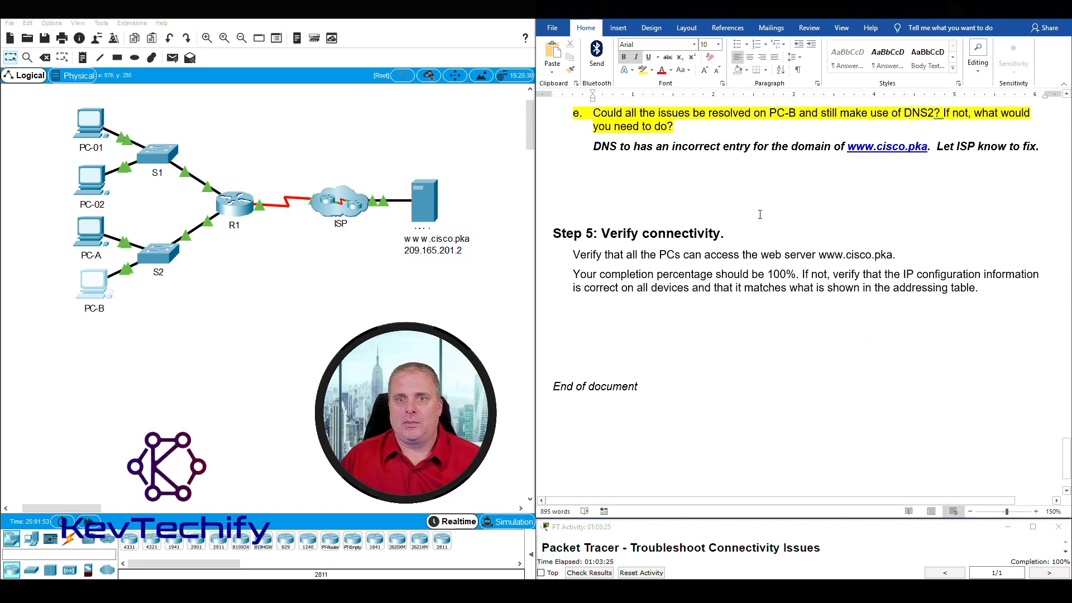
scroll(598, 188, up, 1)
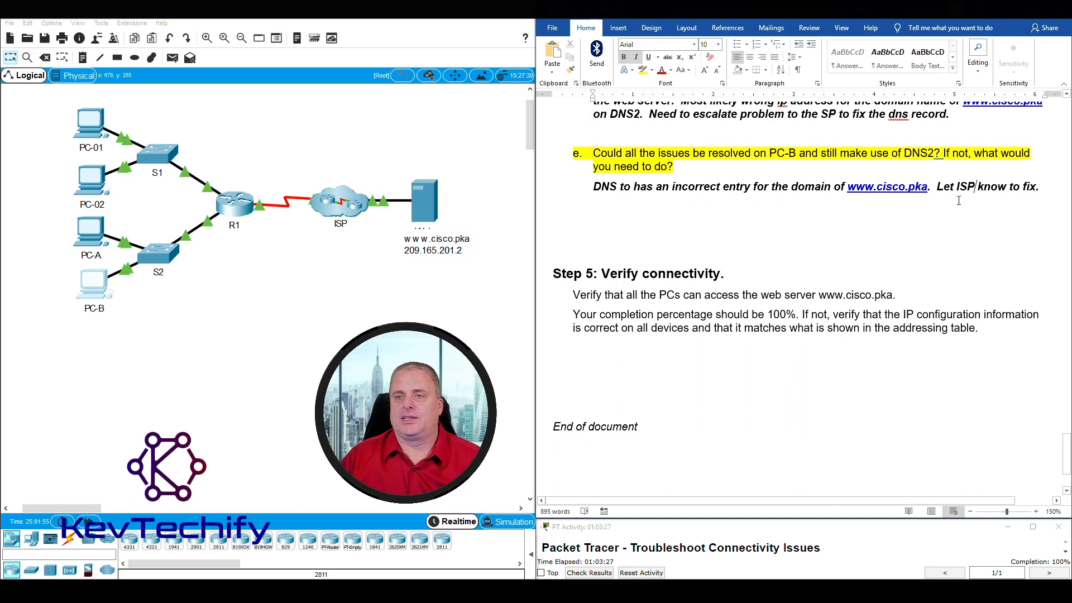
drag(656, 187, 806, 183)
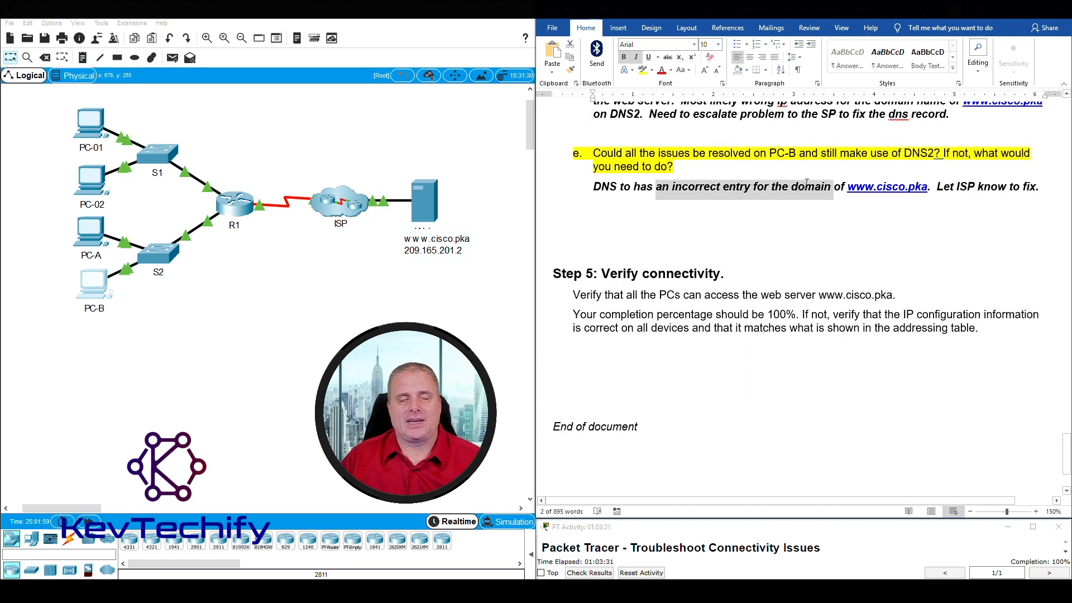
click(728, 304)
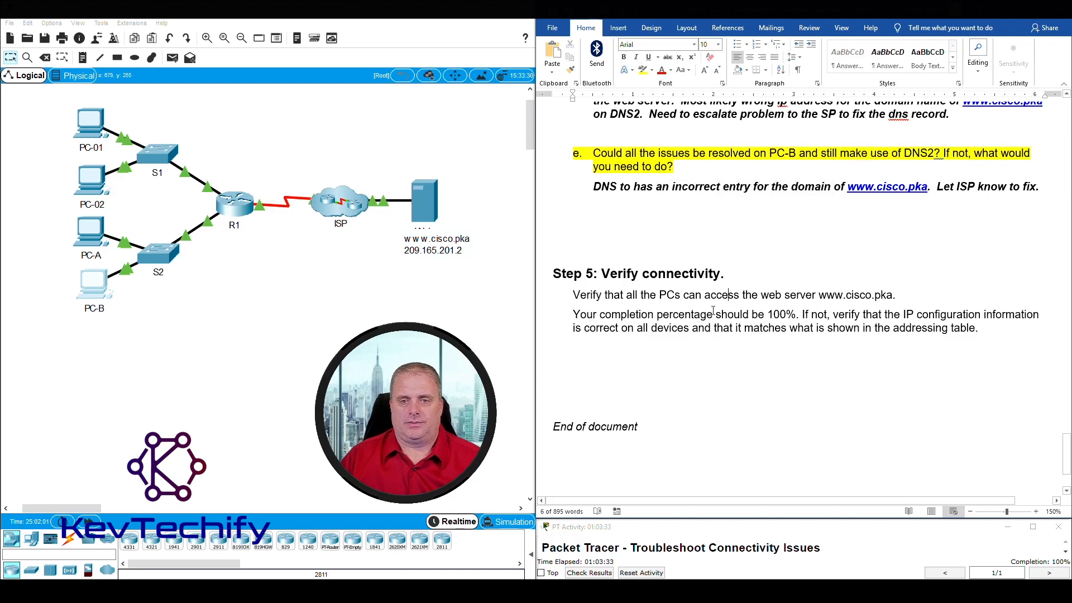
drag(611, 316, 652, 316)
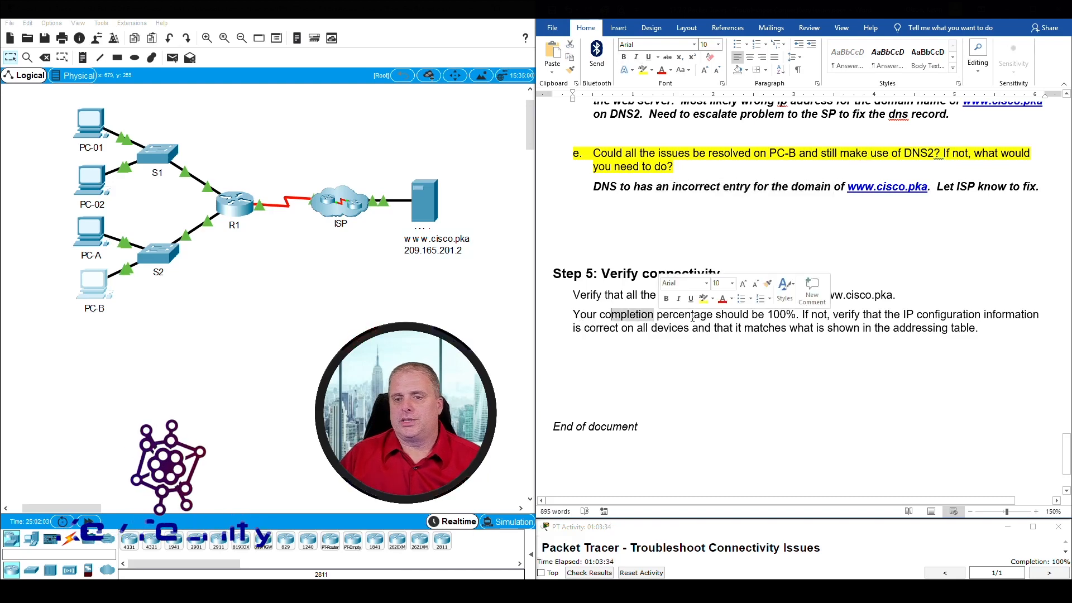
click(740, 316)
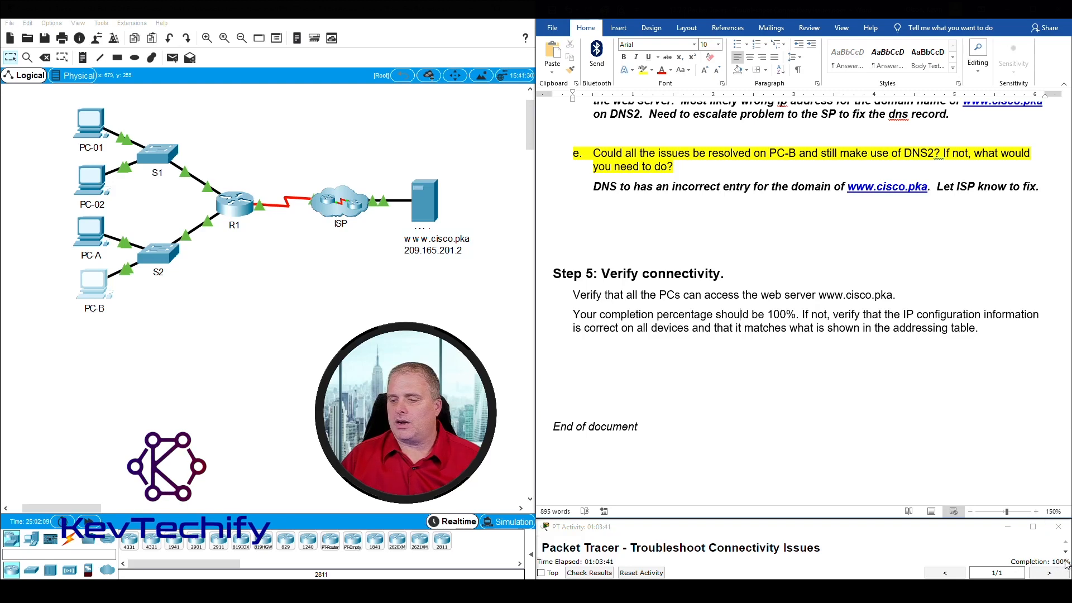
Check the activity results, examine the assessment items for each device, and close the results
click(589, 572)
click(90, 85)
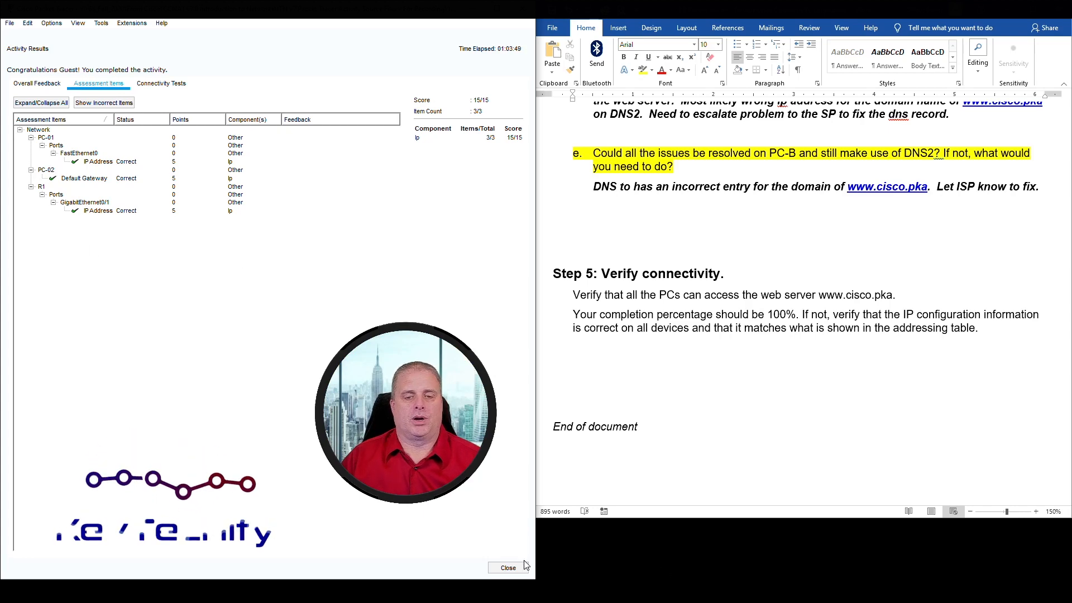
click(508, 568)
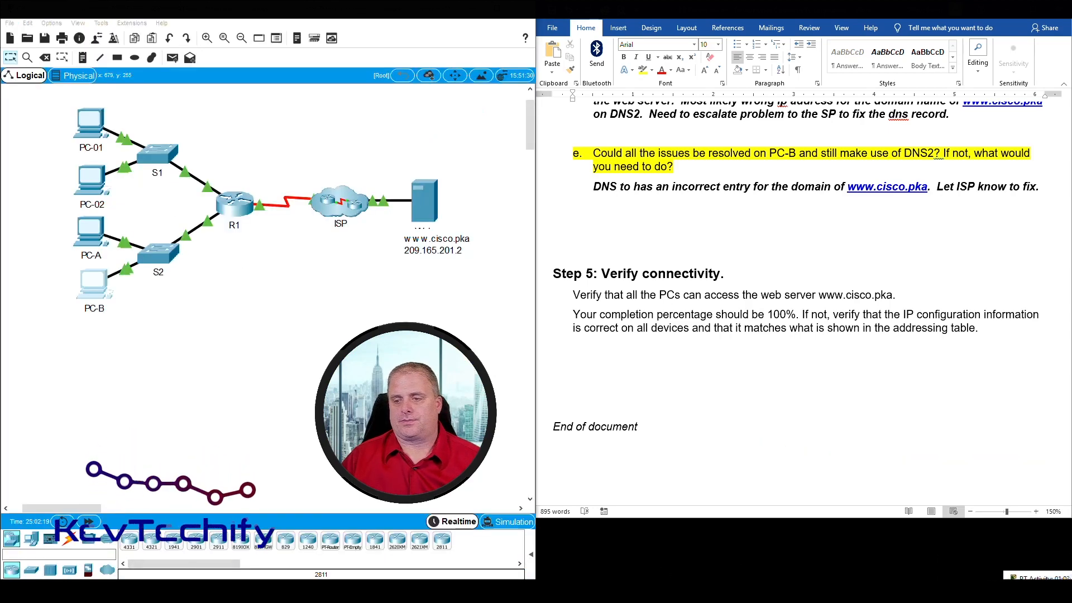